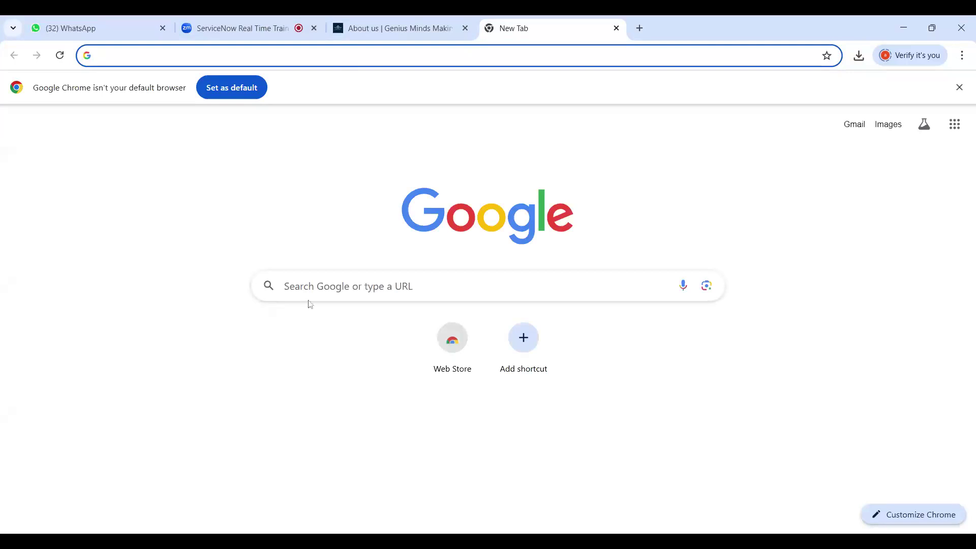
# Search Google for 'personal develop' and scroll through the results
pyautogui.write('pe')
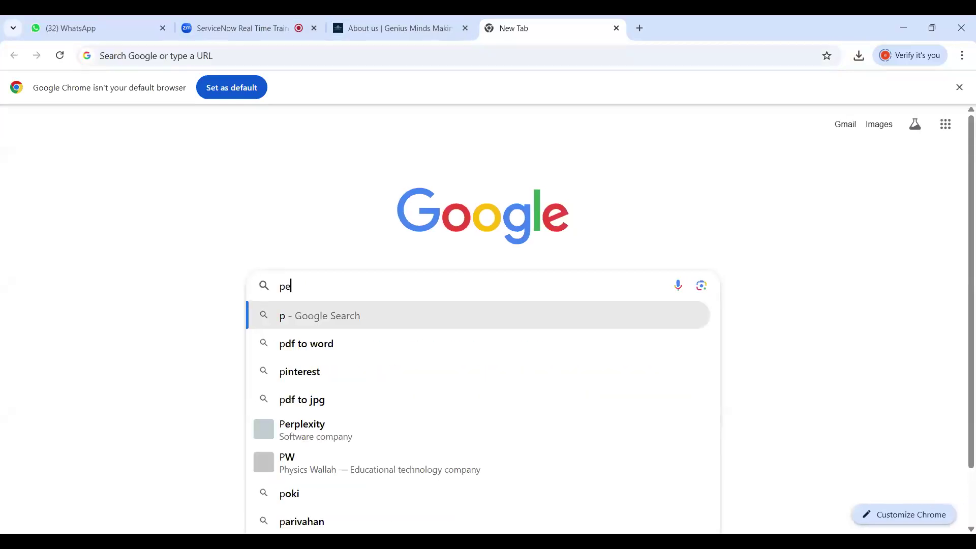
pyautogui.write('rsonal devolp')
pyautogui.press('BackSpace')
pyautogui.write('o')
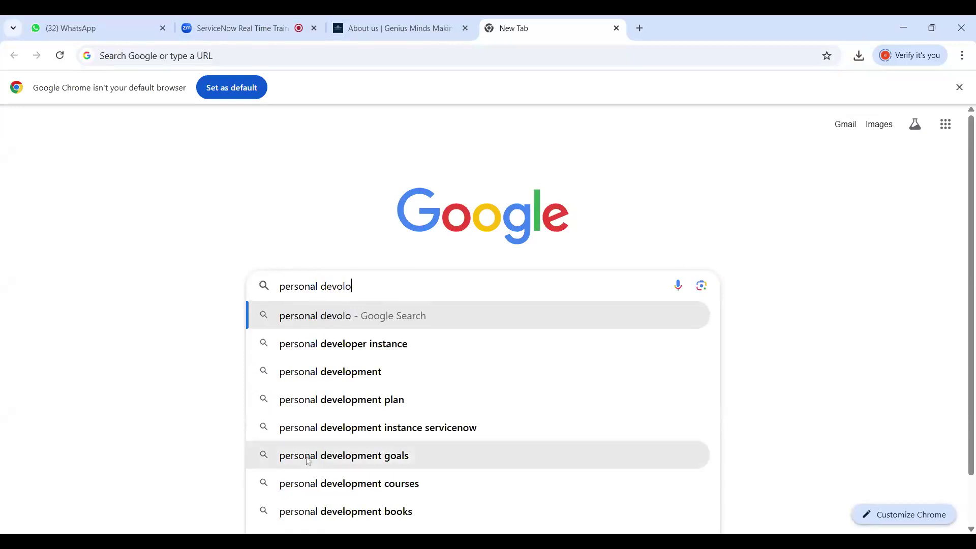
pyautogui.click(338, 381)
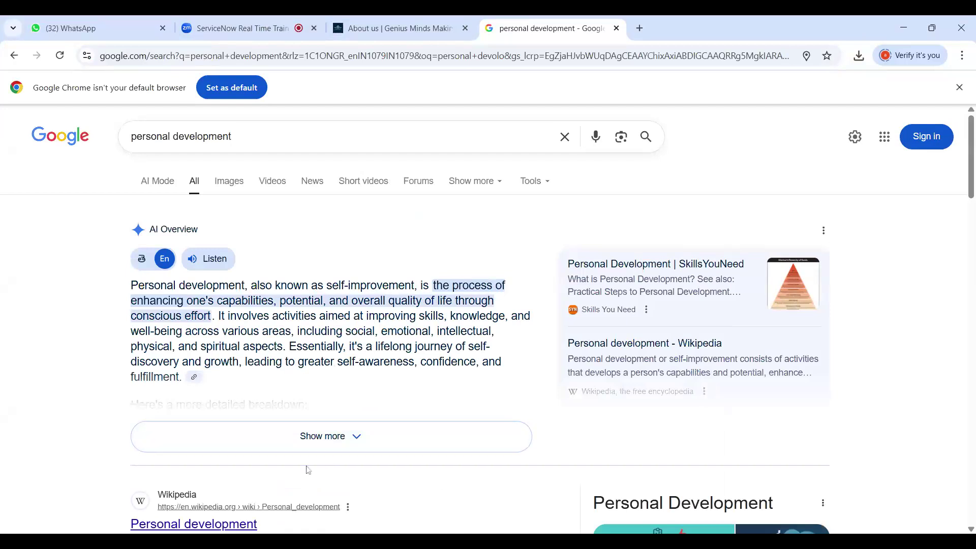
pyautogui.scroll(-2, 237, 120)
pyautogui.scroll(-2, 237, 120)
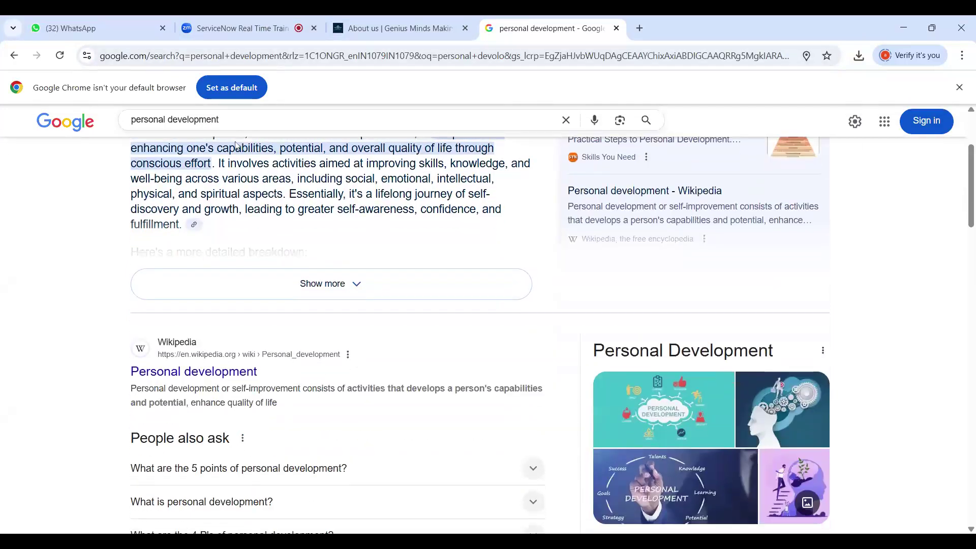
# Refine the Google search to 'personal developer instance'
pyautogui.click(237, 120)
pyautogui.write('in')
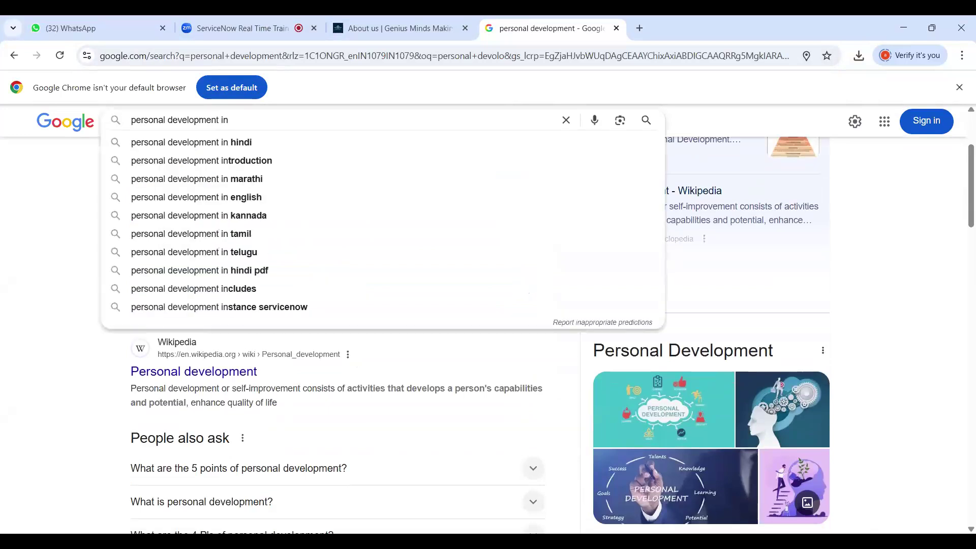
pyautogui.write('sta')
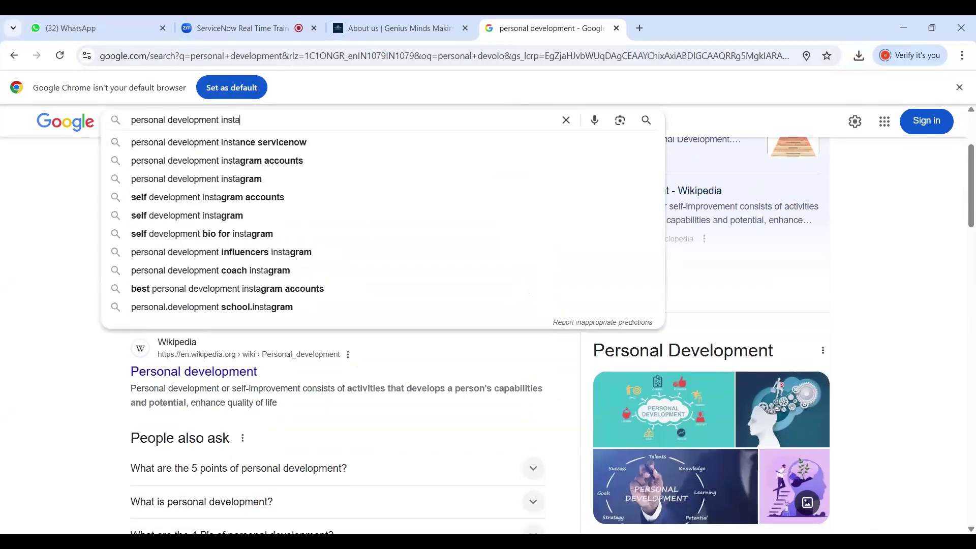
pyautogui.write('nce')
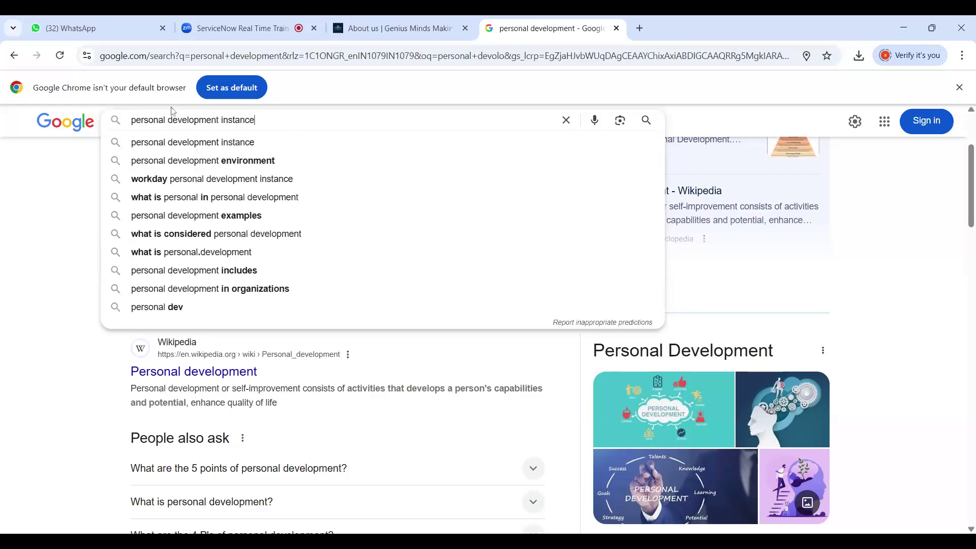
pyautogui.press('BackSpace')
pyautogui.press('BackSpace')
pyautogui.press('BackSpace')
pyautogui.press('BackSpace')
pyautogui.press('BackSpace')
pyautogui.press('BackSpace')
pyautogui.press('BackSpace')
pyautogui.press('BackSpace')
pyautogui.press('BackSpace')
pyautogui.press('BackSpace')
pyautogui.press('BackSpace')
pyautogui.press('BackSpace')
pyautogui.press('BackSpace')
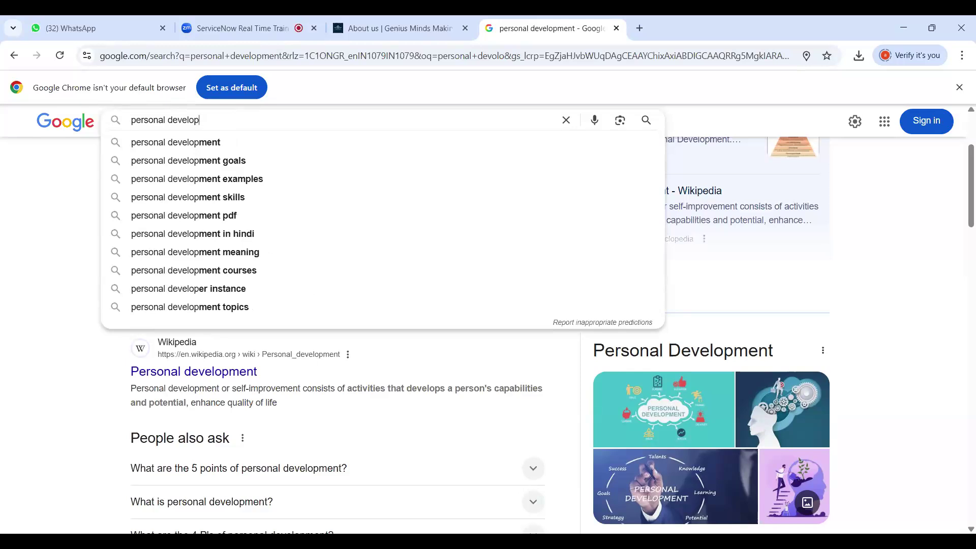
pyautogui.write('er')
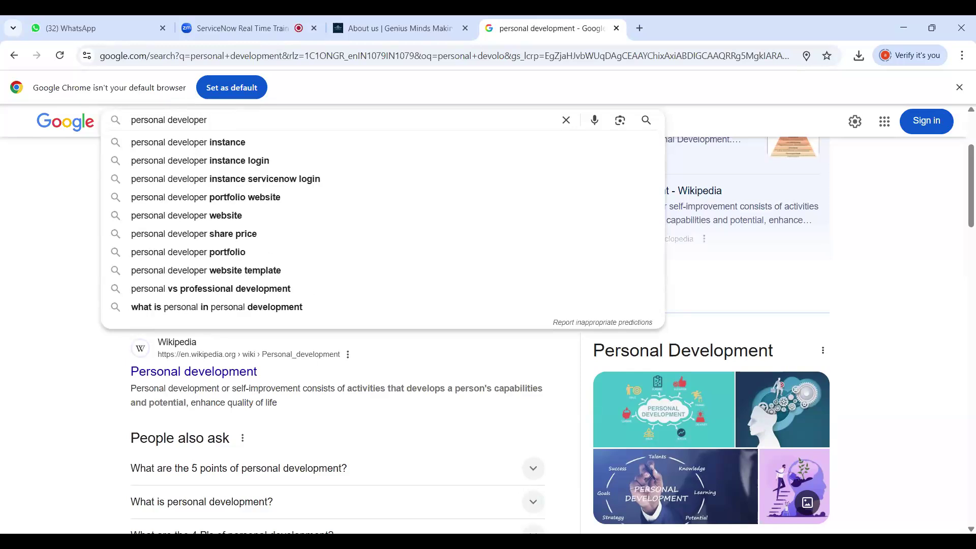
pyautogui.click(226, 143)
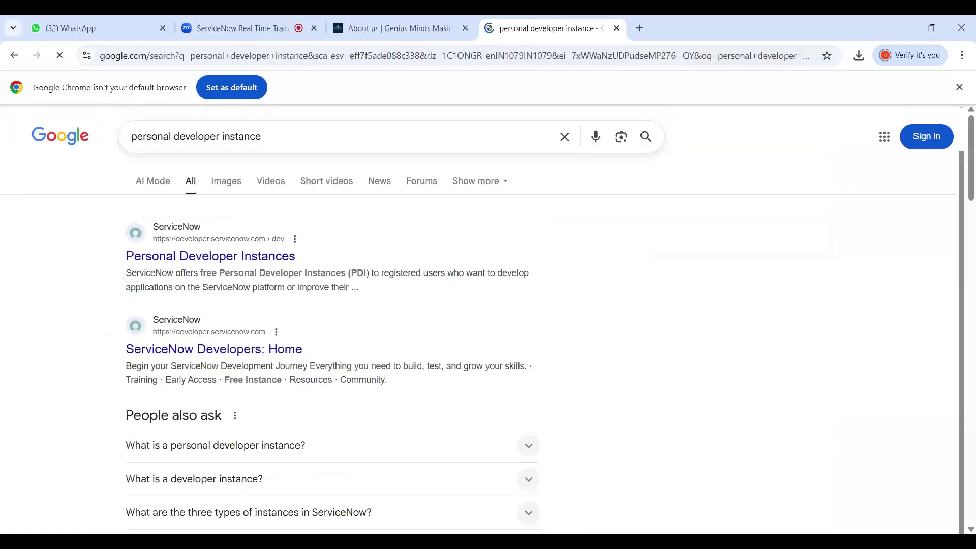
# Open ServiceNow's Personal Developer Instances page and go to the developer portal Sign In
pyautogui.click(240, 258)
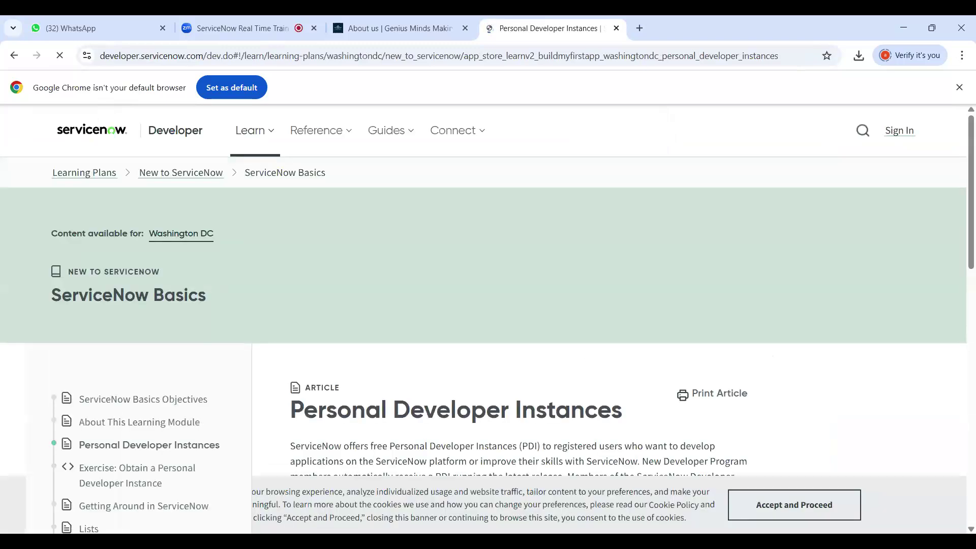
pyautogui.scroll(-1, 483, 320)
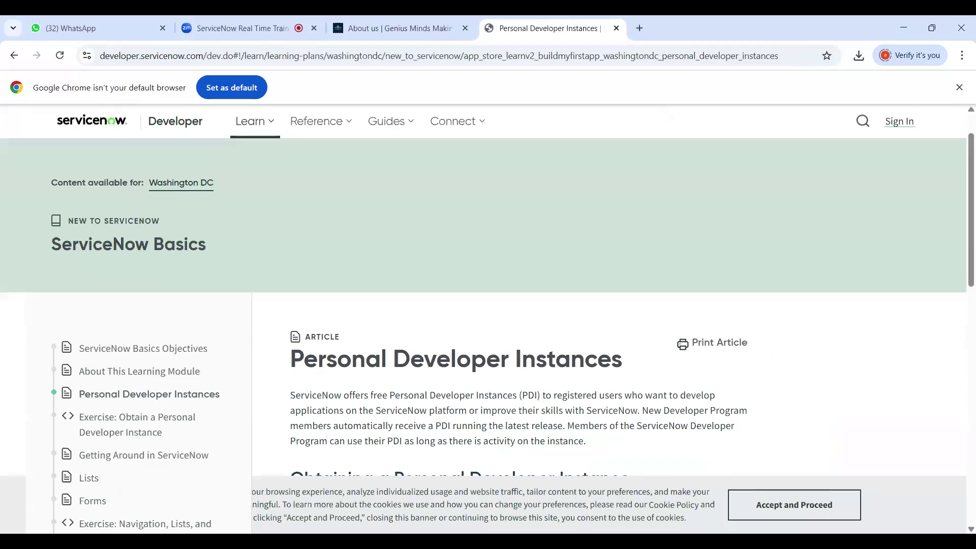
pyautogui.click(895, 129)
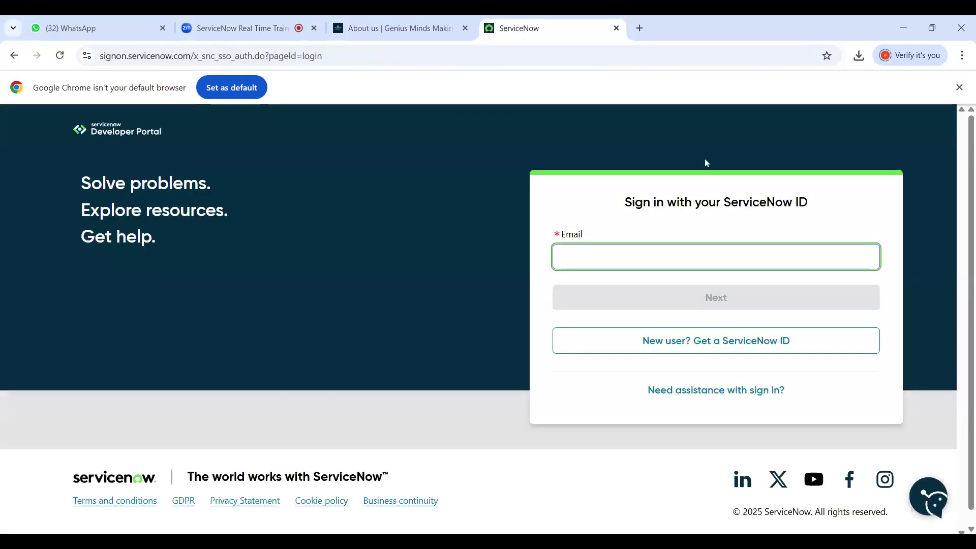
# Switch to creating a new ServiceNow ID and enter the user's Gmail address
pyautogui.write('shai')
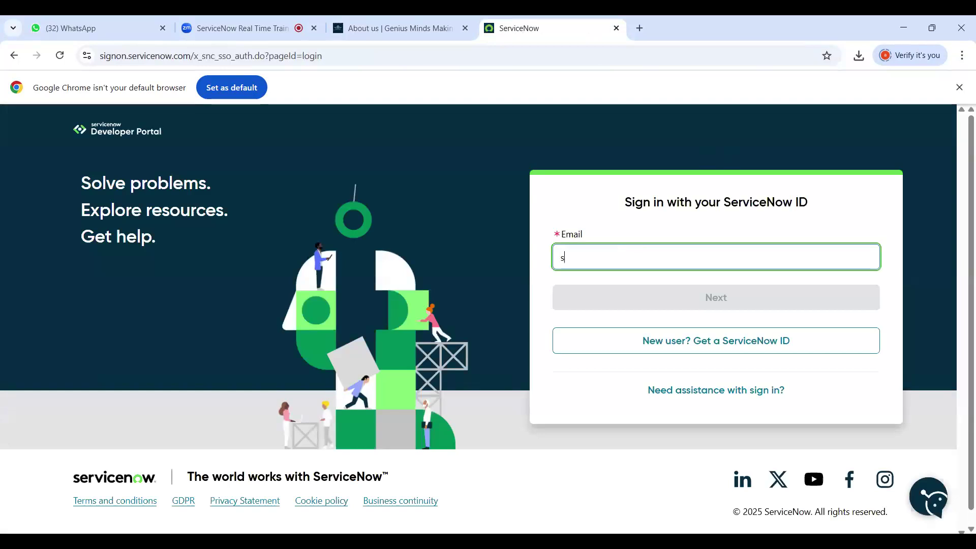
pyautogui.press('BackSpace')
pyautogui.press('BackSpace')
pyautogui.press('BackSpace')
pyautogui.press('BackSpace')
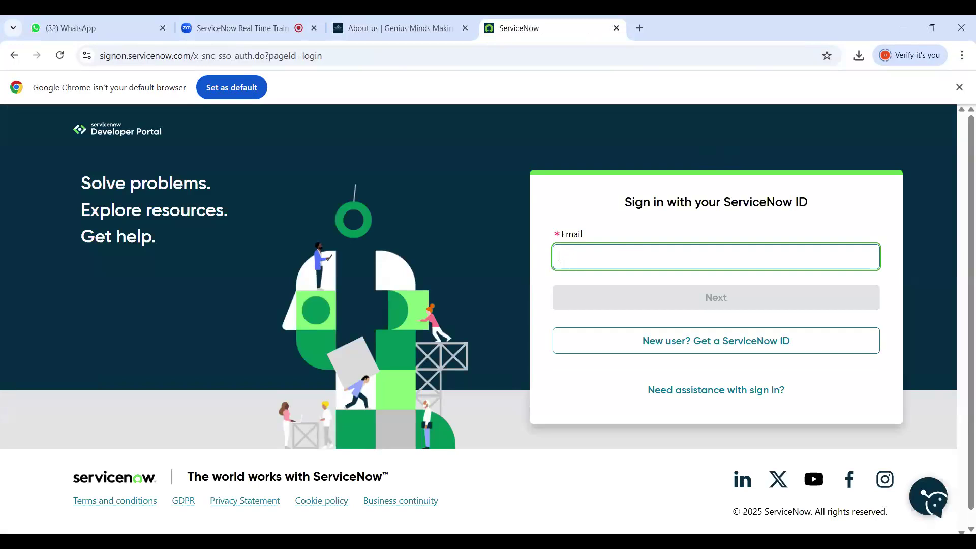
pyautogui.click(698, 351)
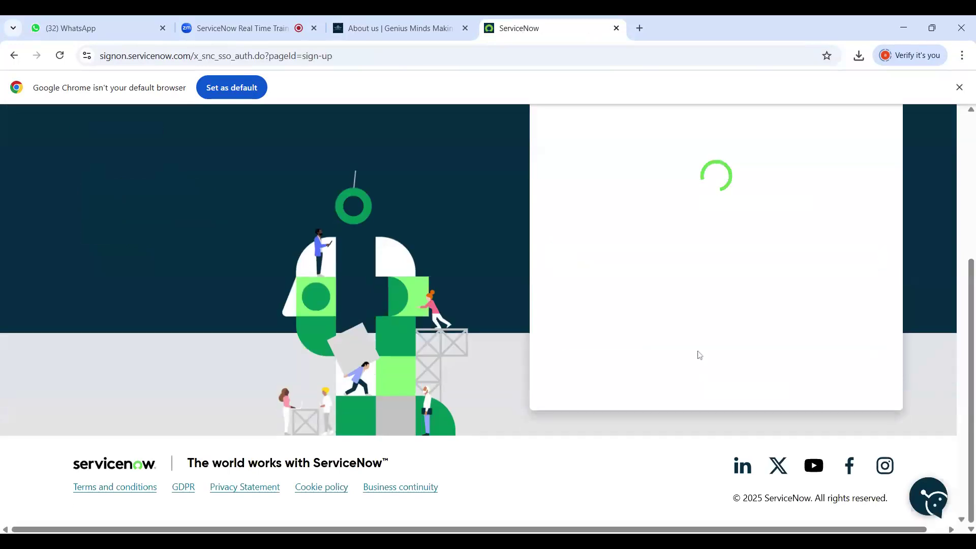
pyautogui.scroll(1, 645, 160)
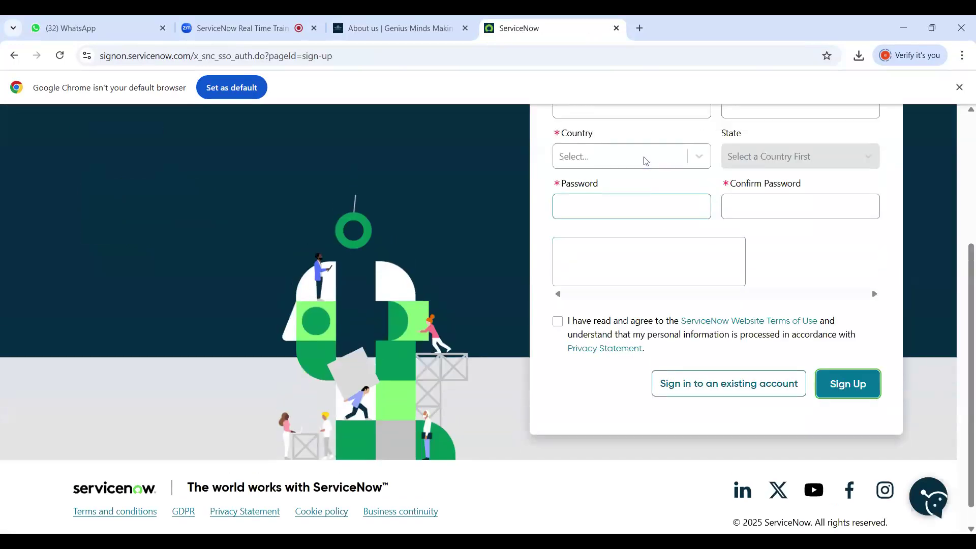
pyautogui.scroll(3, 645, 161)
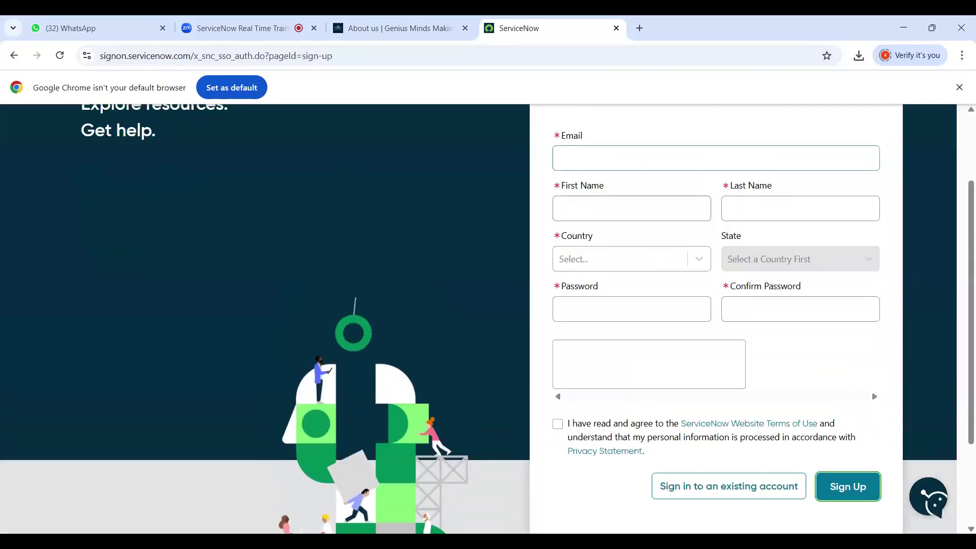
pyautogui.click(561, 209)
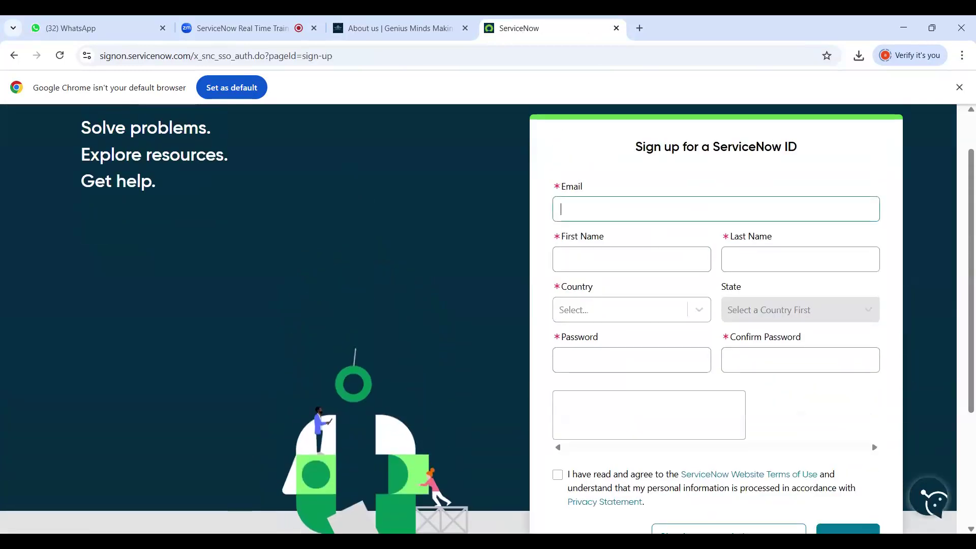
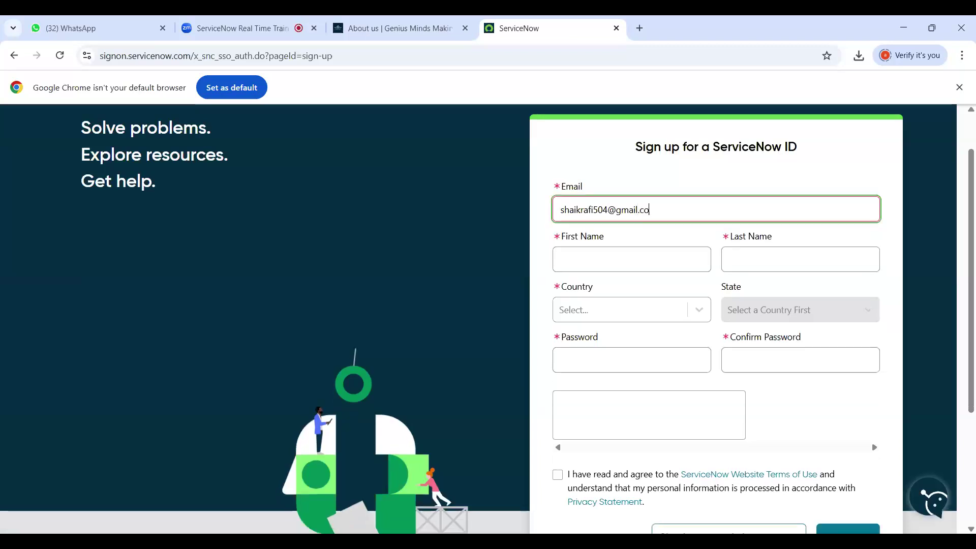
# Fill in the user's first and last name on the sign-up form
pyautogui.click(578, 250)
pyautogui.write('a')
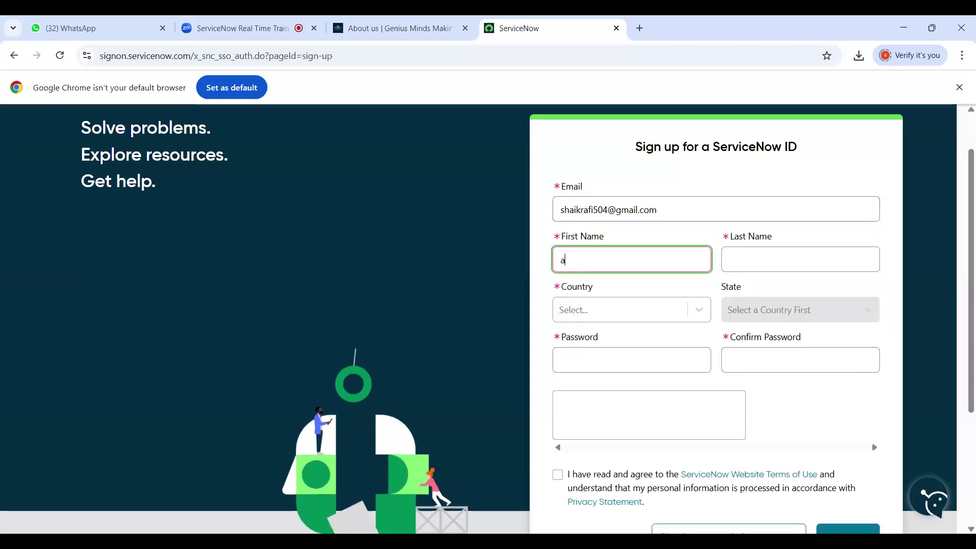
pyautogui.press('BackSpace')
pyautogui.click(730, 259)
# Choose country India and state Andhra Pradesh, then type a numeric password
pyautogui.click(650, 308)
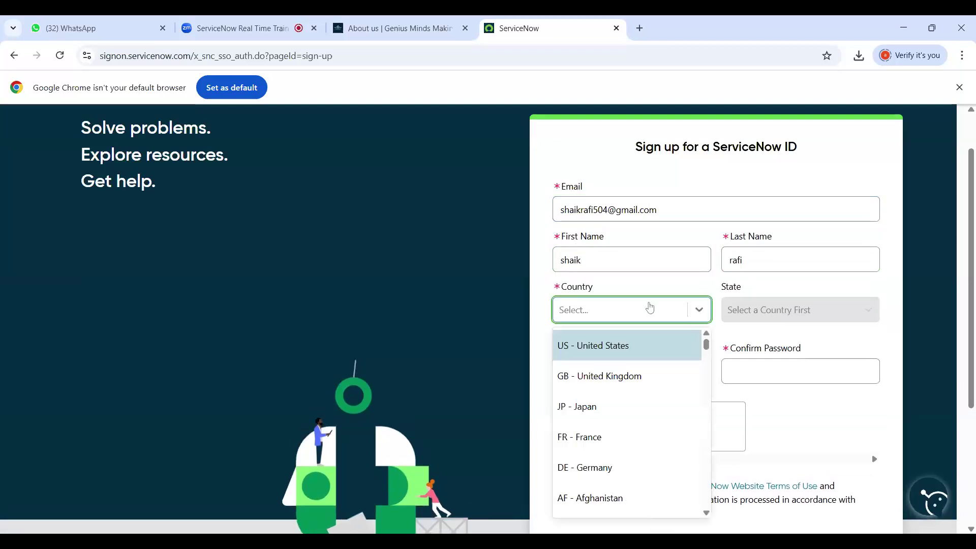
pyautogui.write('indi')
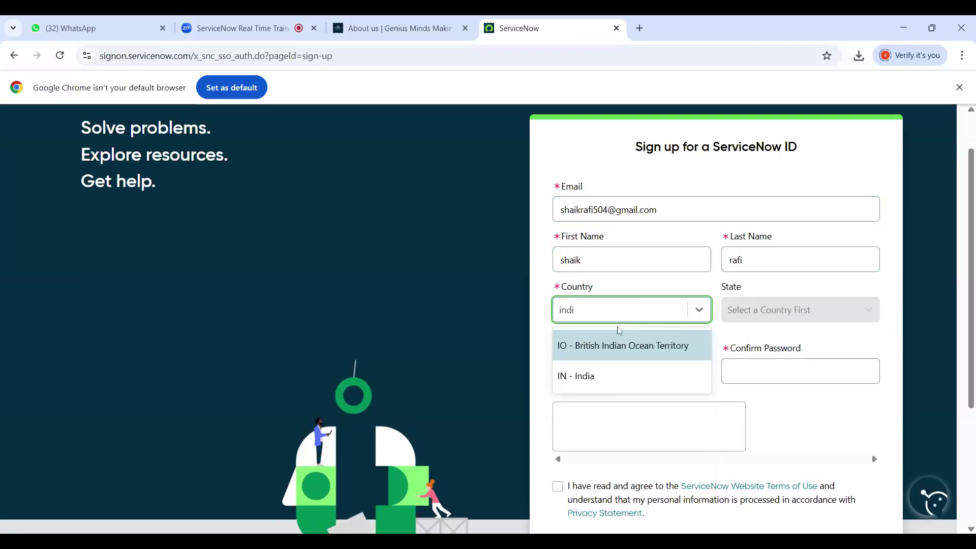
pyautogui.click(563, 375)
pyautogui.click(753, 311)
pyautogui.click(753, 375)
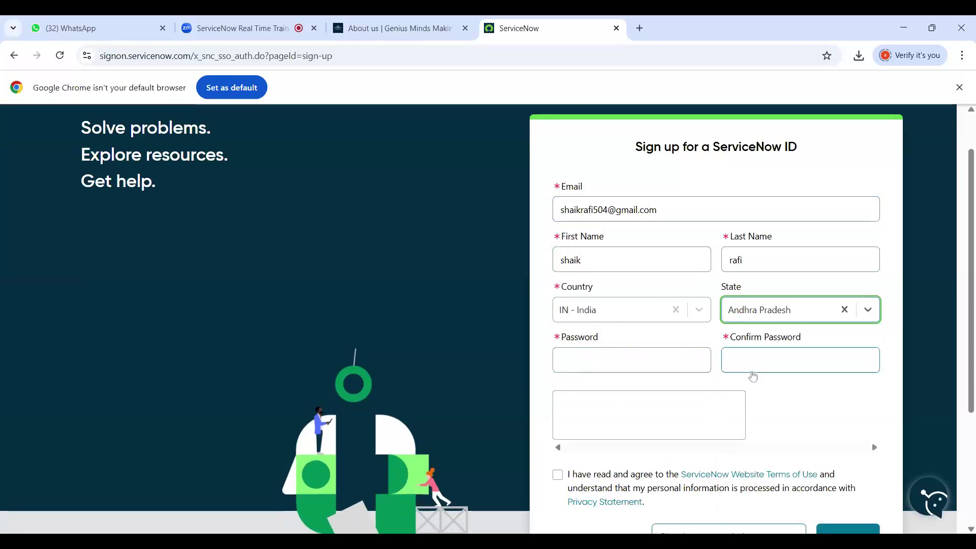
pyautogui.press('Tab')
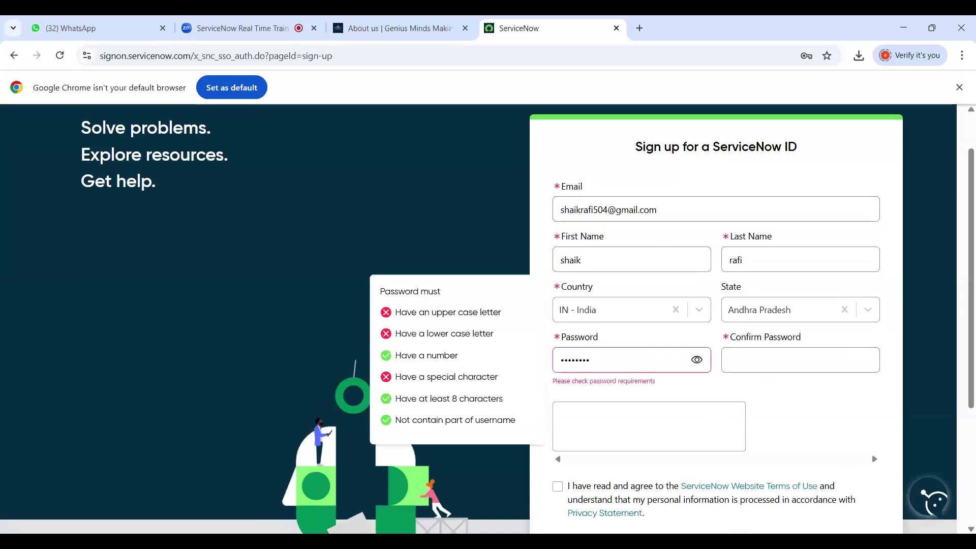
# Fill in the password confirmation with the same numeric password
pyautogui.click(730, 360)
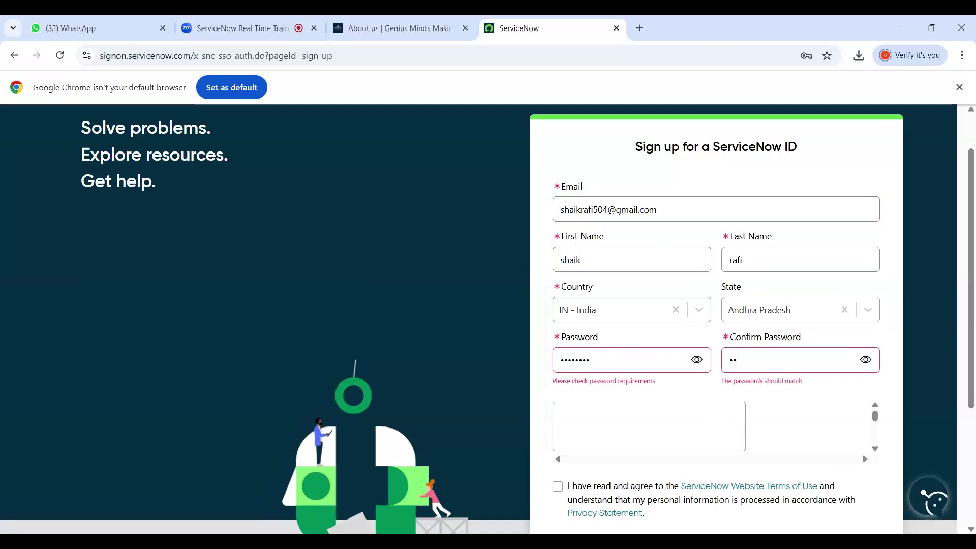
pyautogui.click(643, 430)
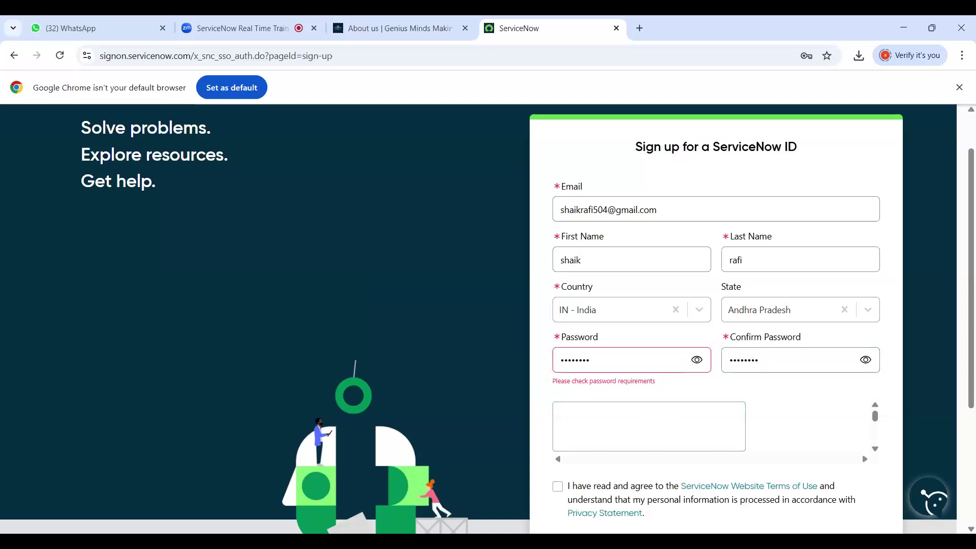
# Retype the sign-up password with upper- and lower-case letters and a symbol
pyautogui.click(589, 360)
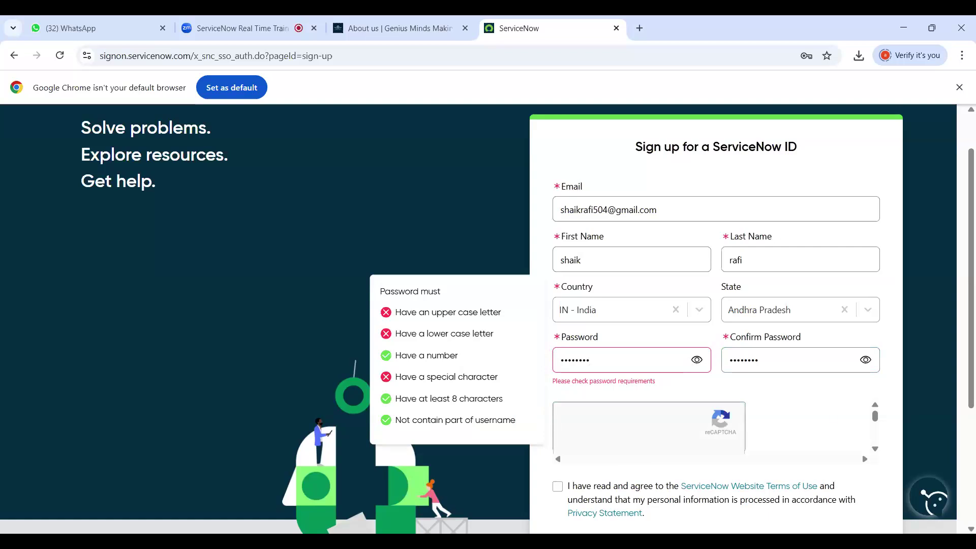
pyautogui.press('BackSpace')
pyautogui.press('BackSpace')
pyautogui.press('BackSpace')
pyautogui.press('BackSpace')
pyautogui.press('BackSpace')
pyautogui.press('BackSpace')
pyautogui.press('BackSpace')
pyautogui.press('BackSpace')
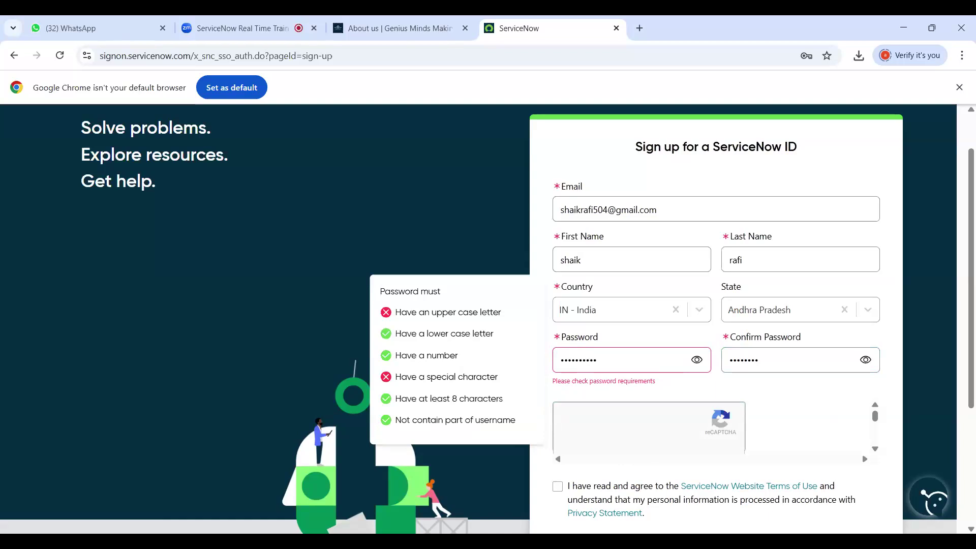
pyautogui.press('BackSpace')
pyautogui.press('BackSpace')
pyautogui.press('BackSpace')
pyautogui.press('BackSpace')
pyautogui.press('BackSpace')
pyautogui.press('BackSpace')
pyautogui.press('BackSpace')
pyautogui.press('BackSpace')
pyautogui.press('BackSpace')
pyautogui.press('BackSpace')
pyautogui.press('BackSpace')
pyautogui.press('BackSpace')
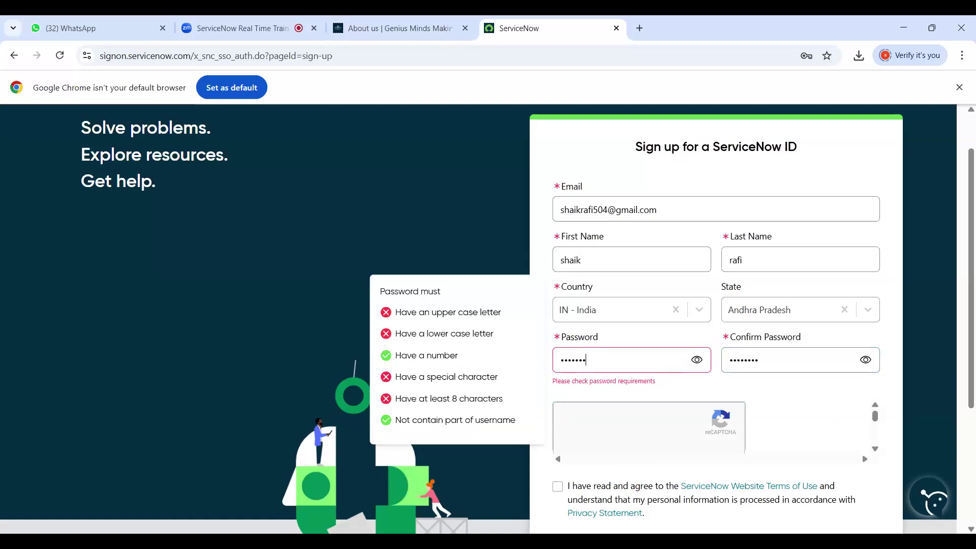
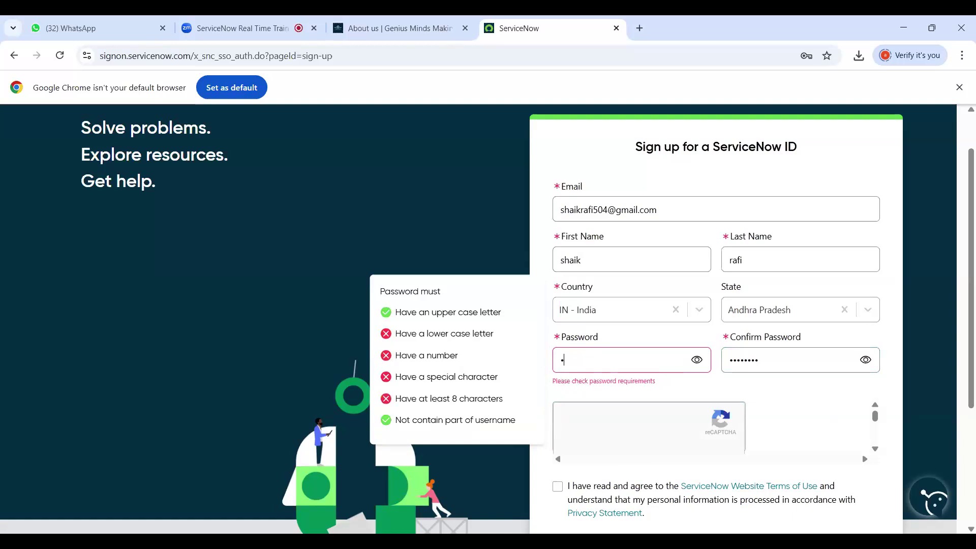
# Clear and retype the password confirmation field
pyautogui.click(793, 359)
pyautogui.press('BackSpace')
pyautogui.press('BackSpace')
pyautogui.press('BackSpace')
pyautogui.press('BackSpace')
pyautogui.press('BackSpace')
pyautogui.press('BackSpace')
pyautogui.press('BackSpace')
pyautogui.press('BackSpace')
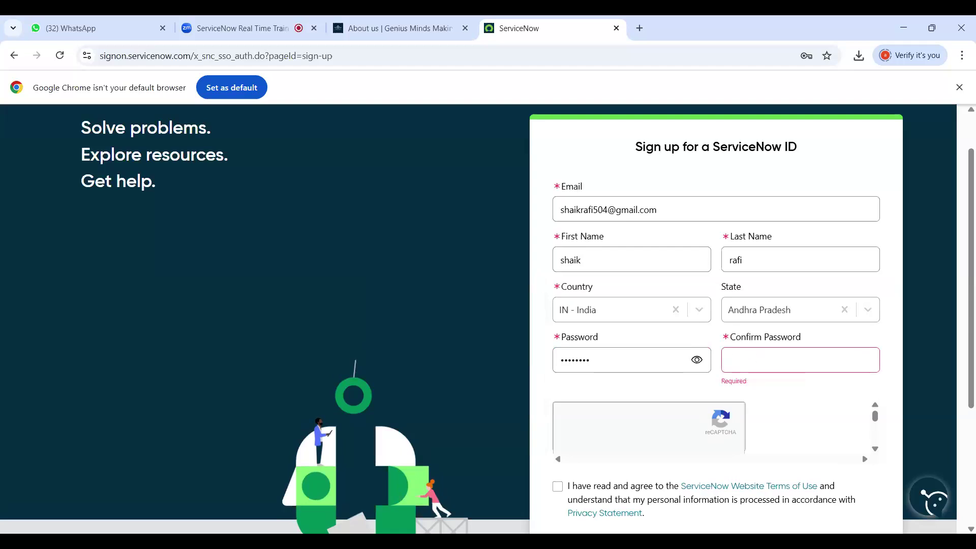
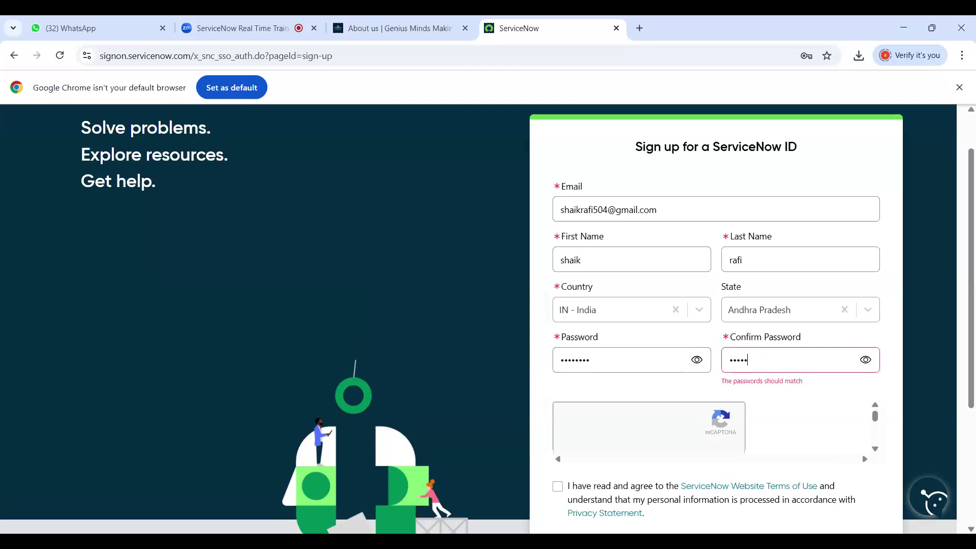
pyautogui.click(658, 424)
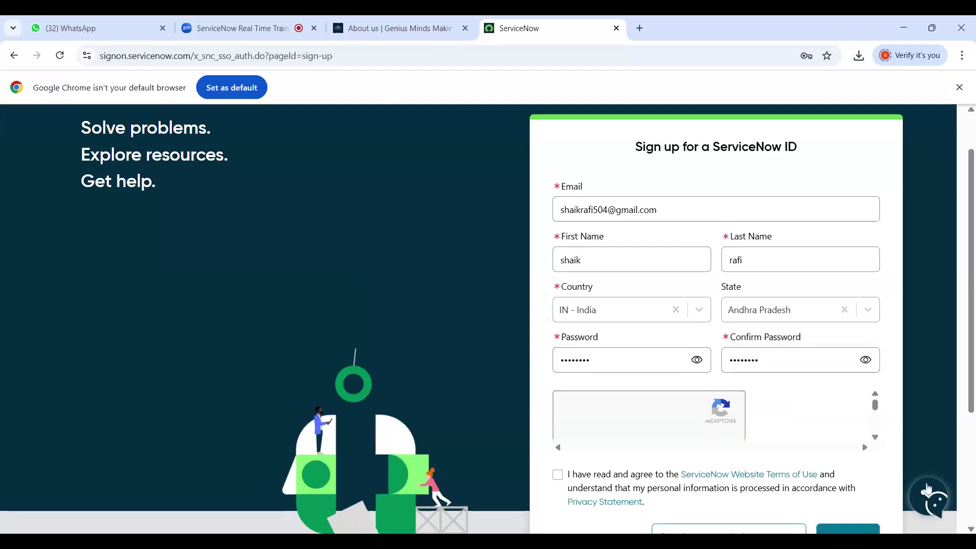
# Tick the ServiceNow Website Terms of Use agreement checkbox
pyautogui.click(971, 529)
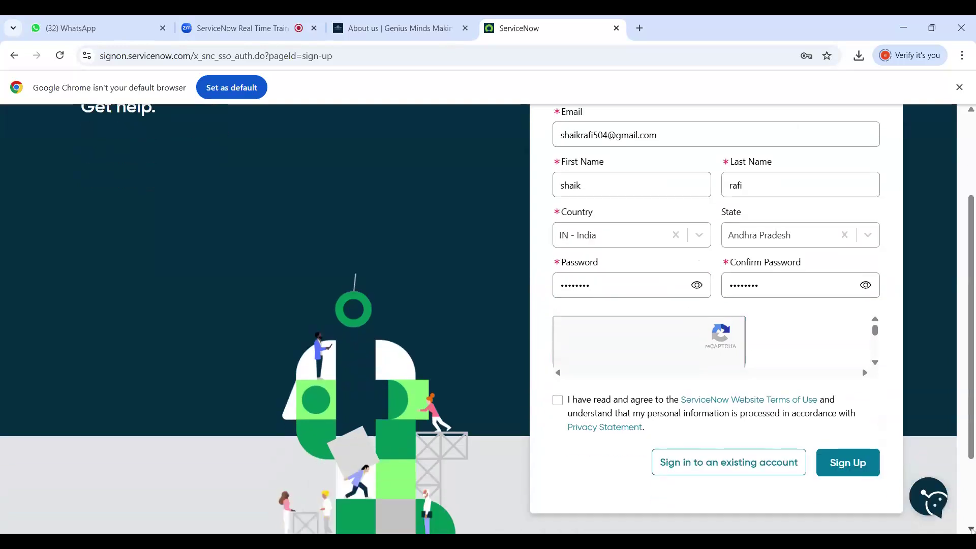
pyautogui.scroll(-3, 971, 529)
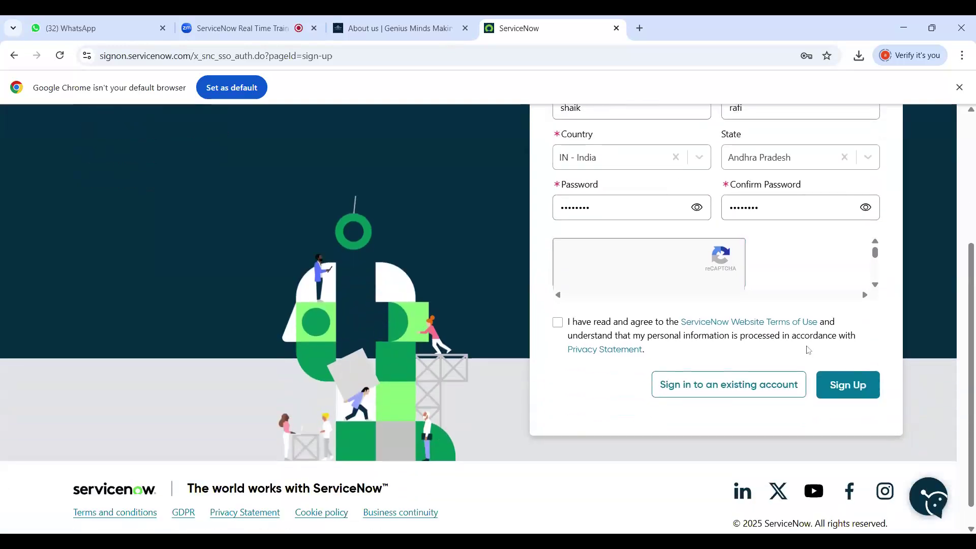
pyautogui.click(558, 325)
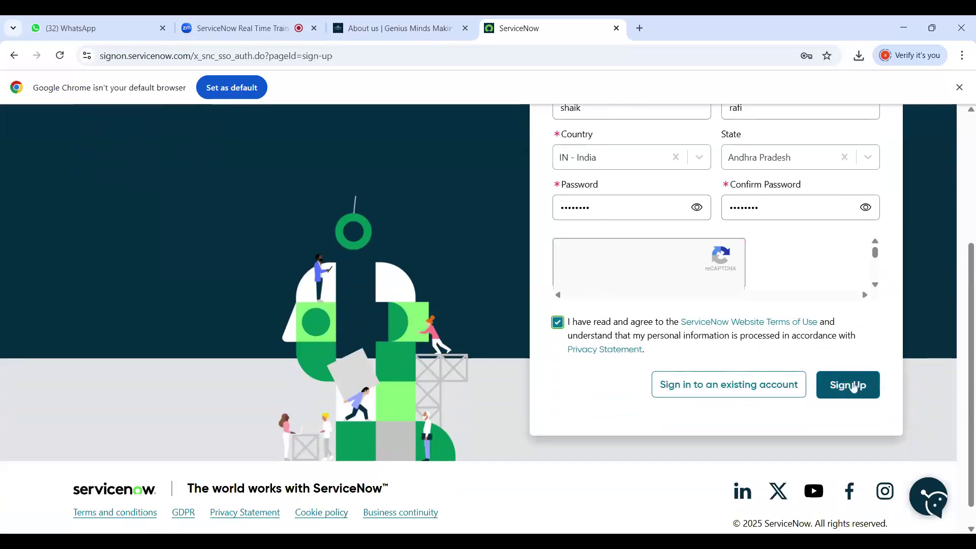
# Inspect the failing reCAPTCHA and bring up the 'Sign in with your ServiceNow ID' page
pyautogui.scroll(-3, 880, 278)
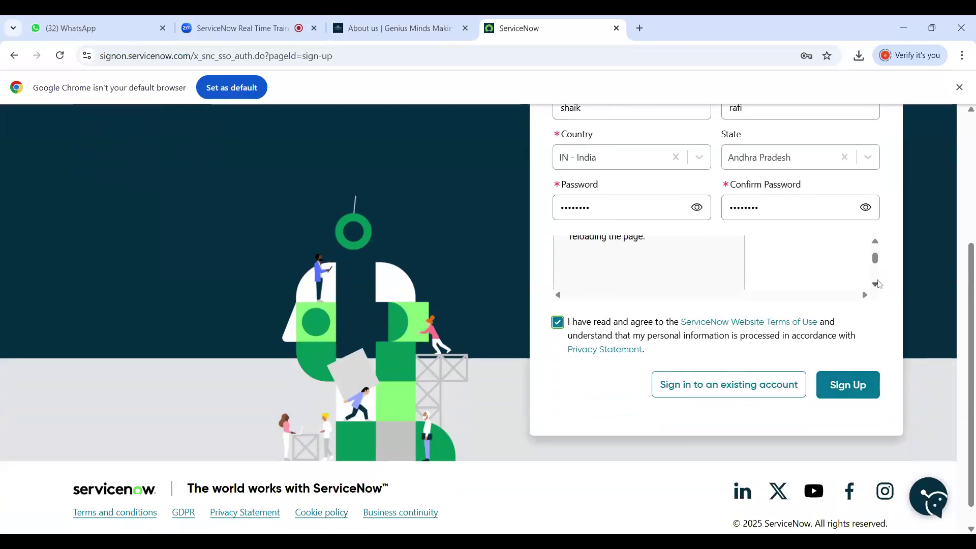
pyautogui.click(876, 242)
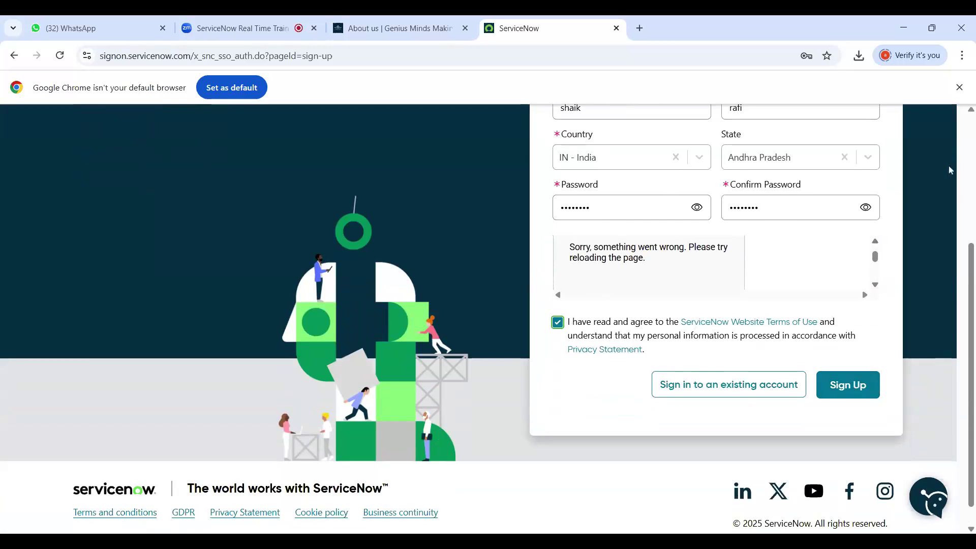
pyautogui.click(971, 117)
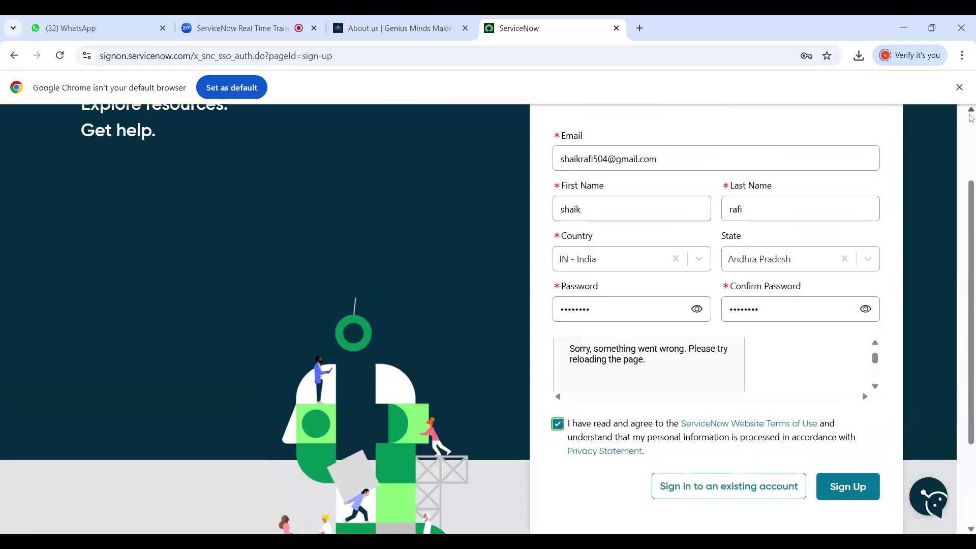
pyautogui.click(876, 348)
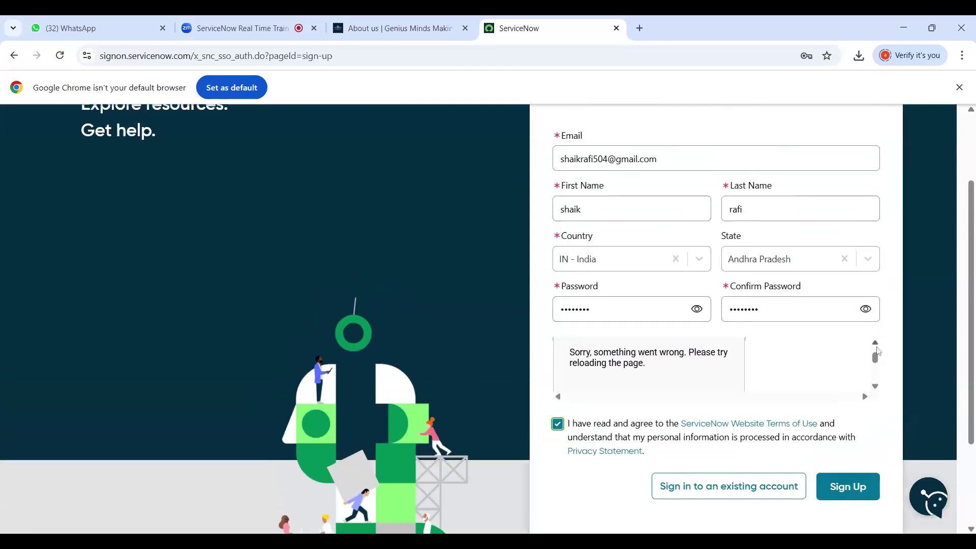
pyautogui.click(877, 347)
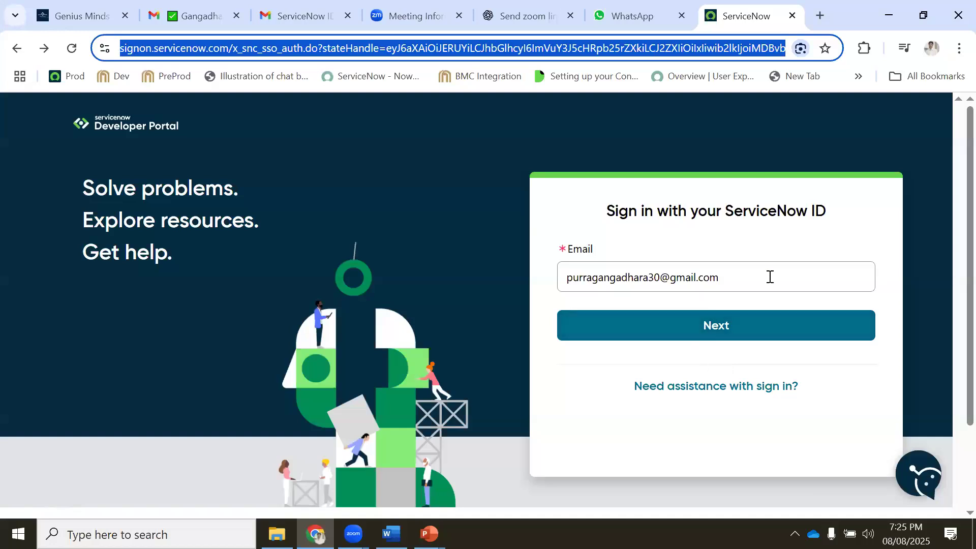
# Replace the prefilled e-mail with the other account's address and continue
pyautogui.click(770, 277)
pyautogui.hotkey('ctrl', 'v')
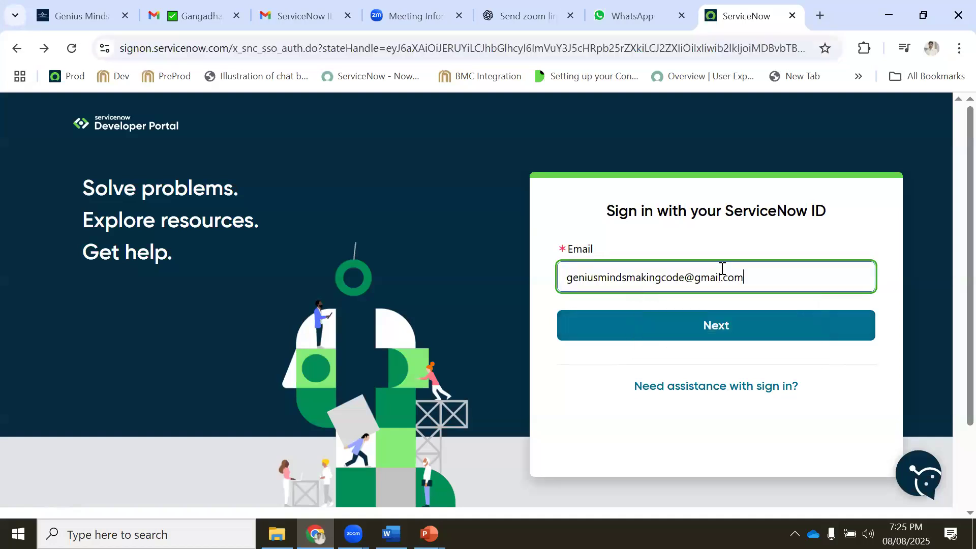
pyautogui.click(671, 333)
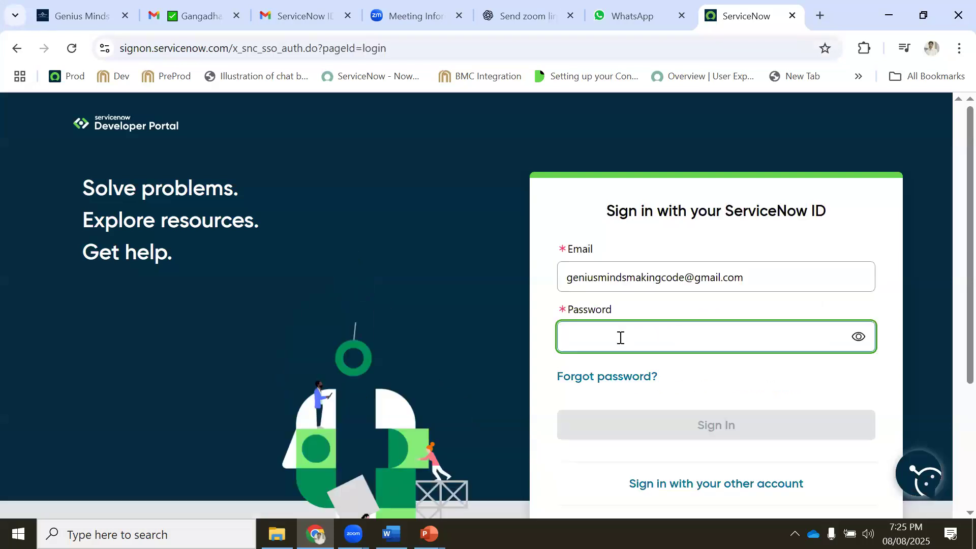
# Enter that account's password, submit, and after rejection choose 'Sign in with your other account'
pyautogui.write('•')
pyautogui.press('BackSpace')
pyautogui.write('•••••')
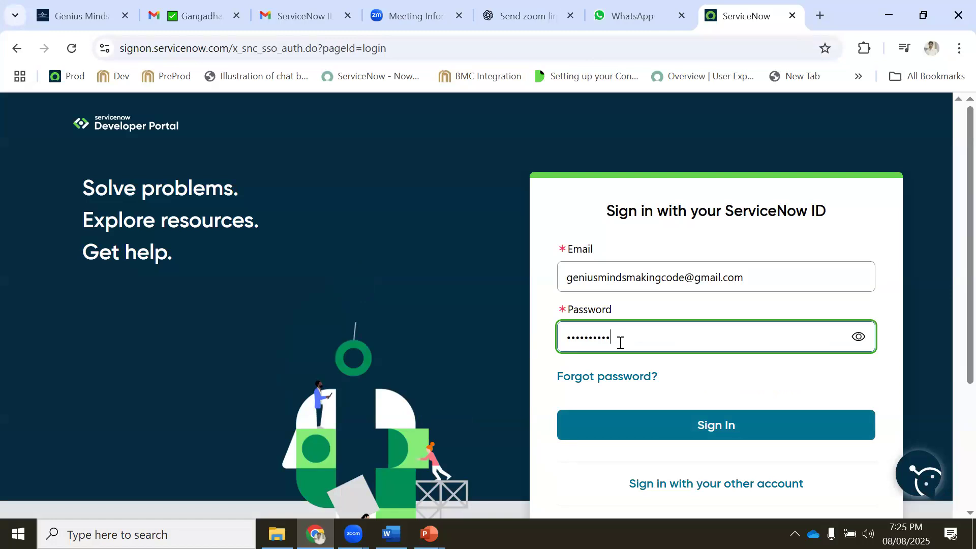
pyautogui.scroll(-3, 652, 333)
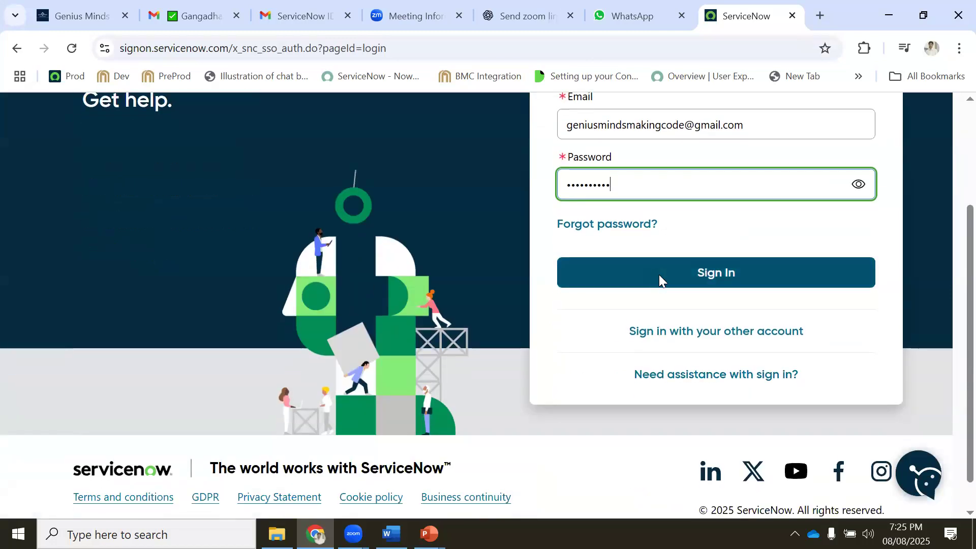
pyautogui.click(659, 274)
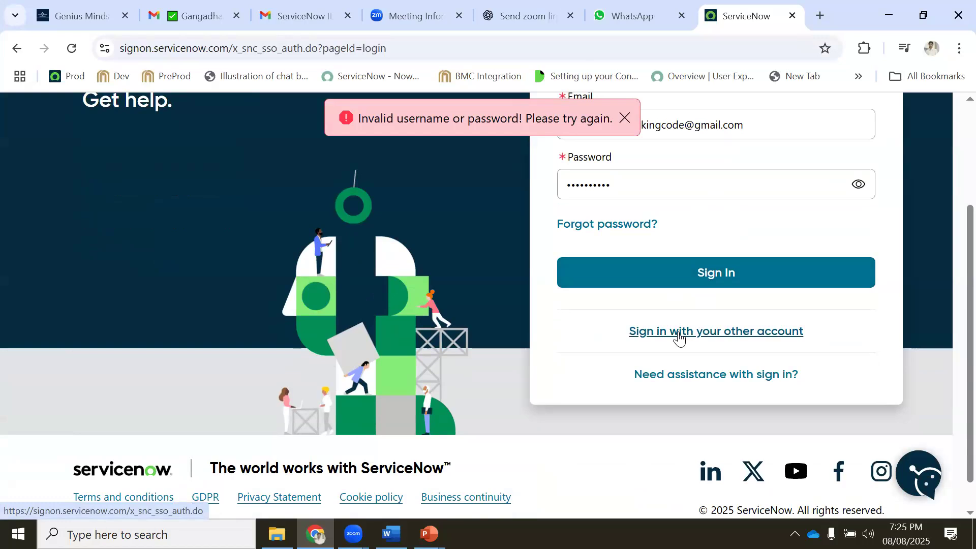
pyautogui.click(679, 337)
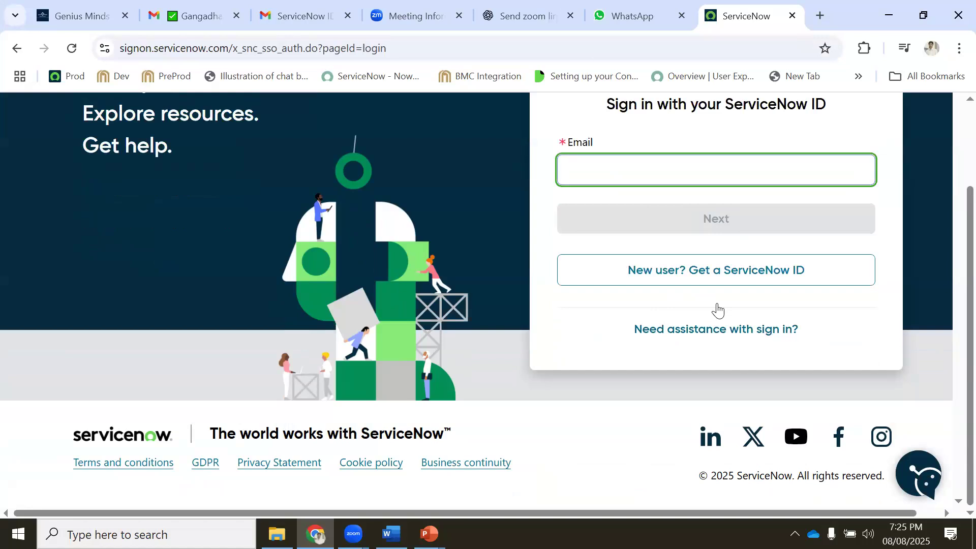
# Start registering a new ServiceNow ID and paste the e-mail address
pyautogui.click(690, 278)
pyautogui.scroll(-4, 632, 268)
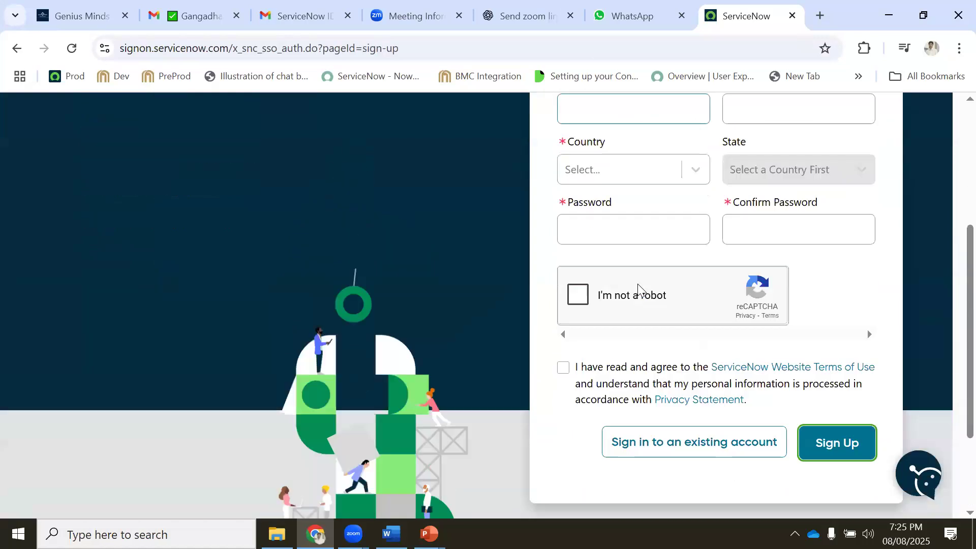
pyautogui.scroll(5, 631, 271)
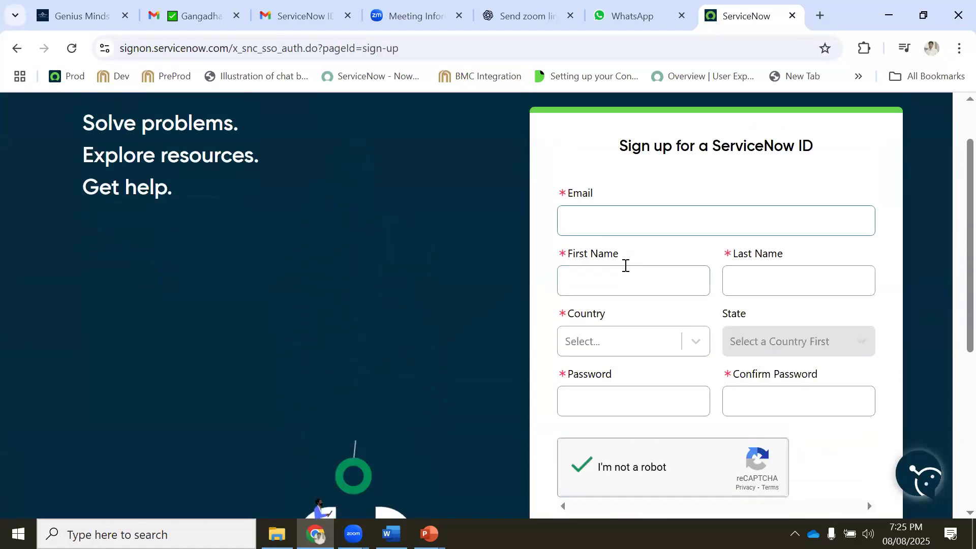
pyautogui.click(593, 222)
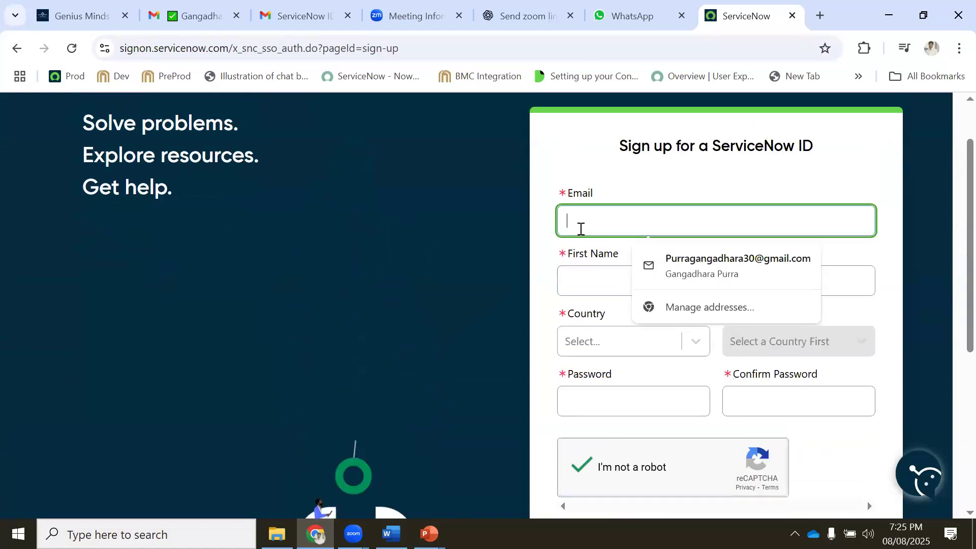
pyautogui.hotkey('ctrl', 'v')
# Enter the first and last name on the sign-up form
pyautogui.click(589, 277)
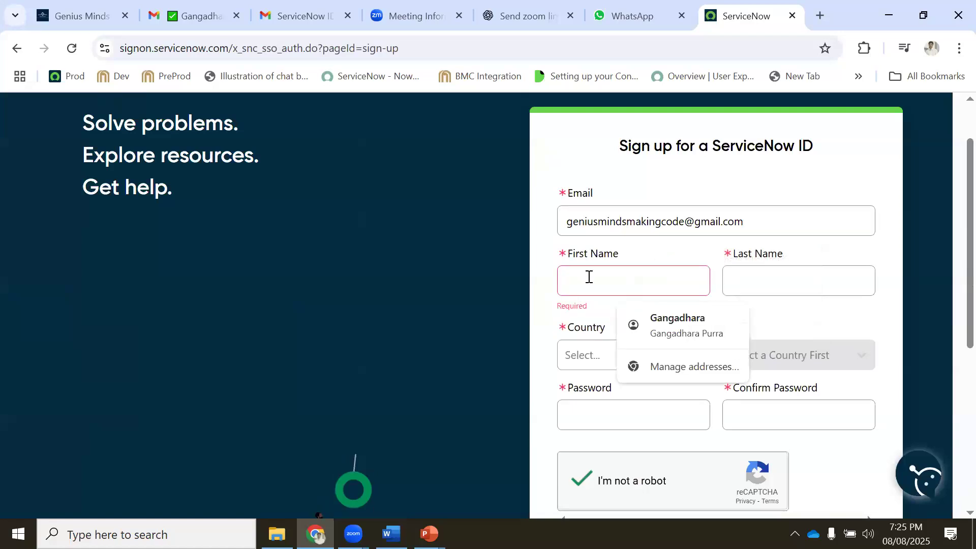
pyautogui.write('GMMC')
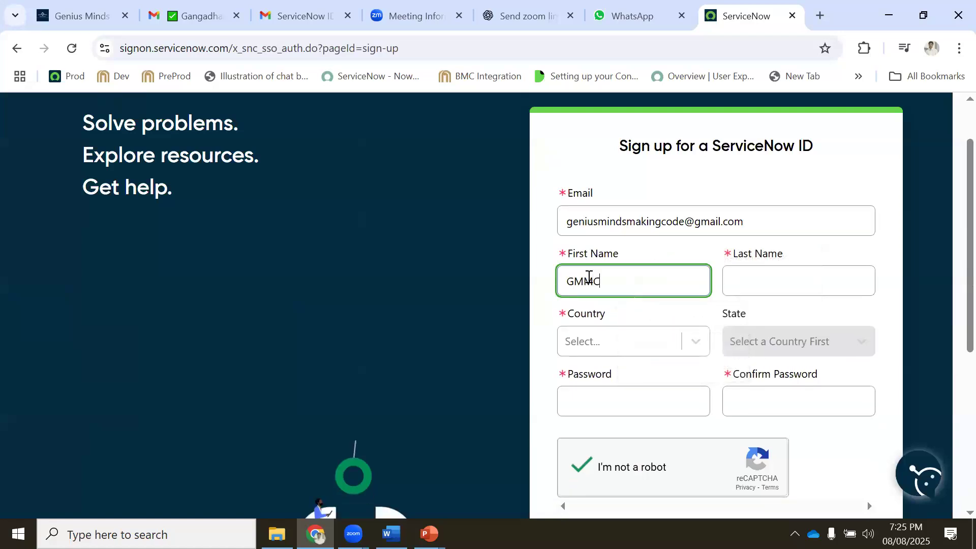
pyautogui.press('Tab')
pyautogui.write('PVt')
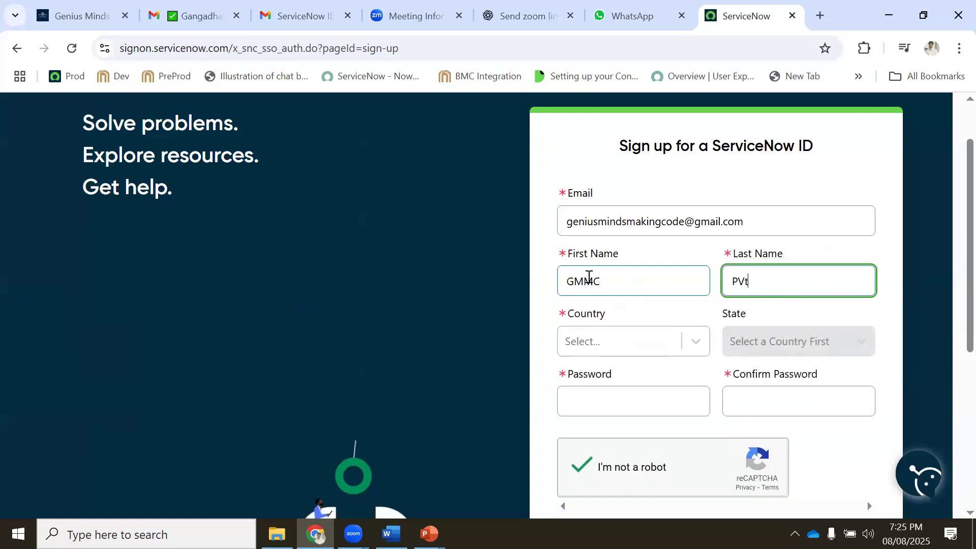
pyautogui.press('BackSpace')
pyautogui.write('vtLtd')
# Set the country to IN - India, correcting an initial wrong pick
pyautogui.click(579, 350)
pyautogui.write('in')
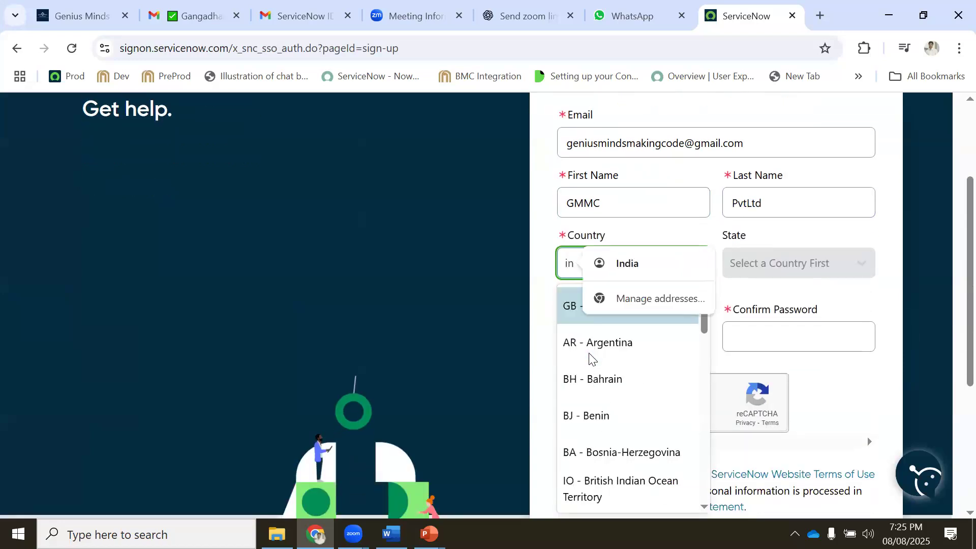
pyautogui.press('Return')
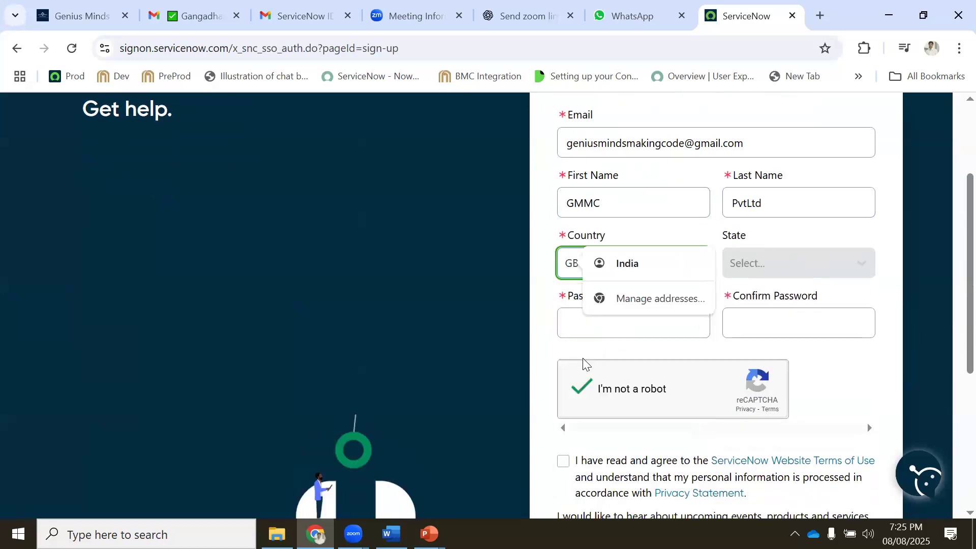
pyautogui.click(604, 273)
pyautogui.write('in')
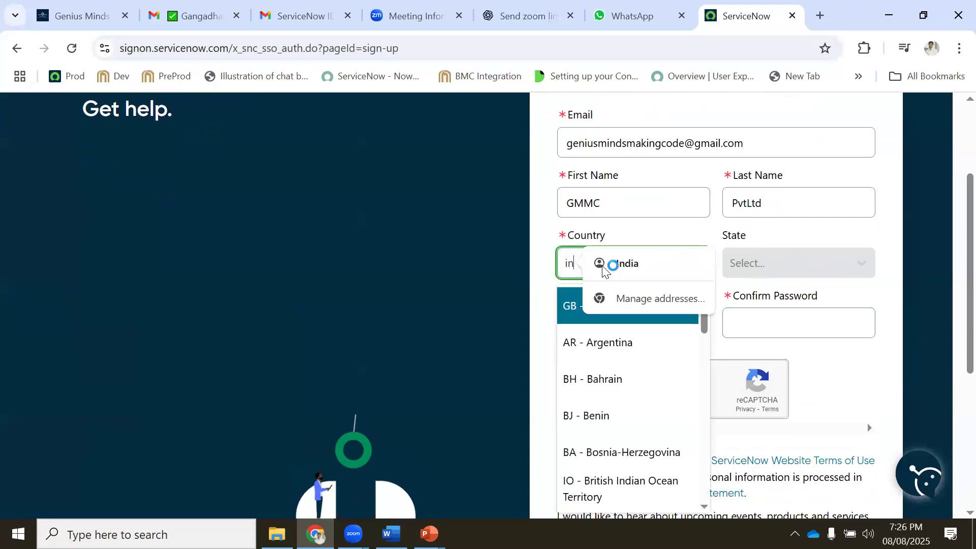
pyautogui.write('d')
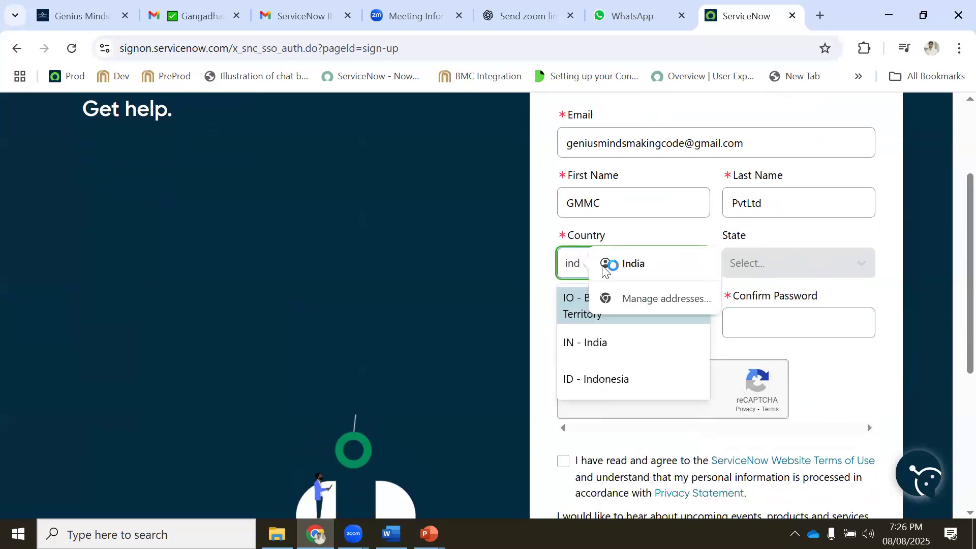
pyautogui.click(596, 347)
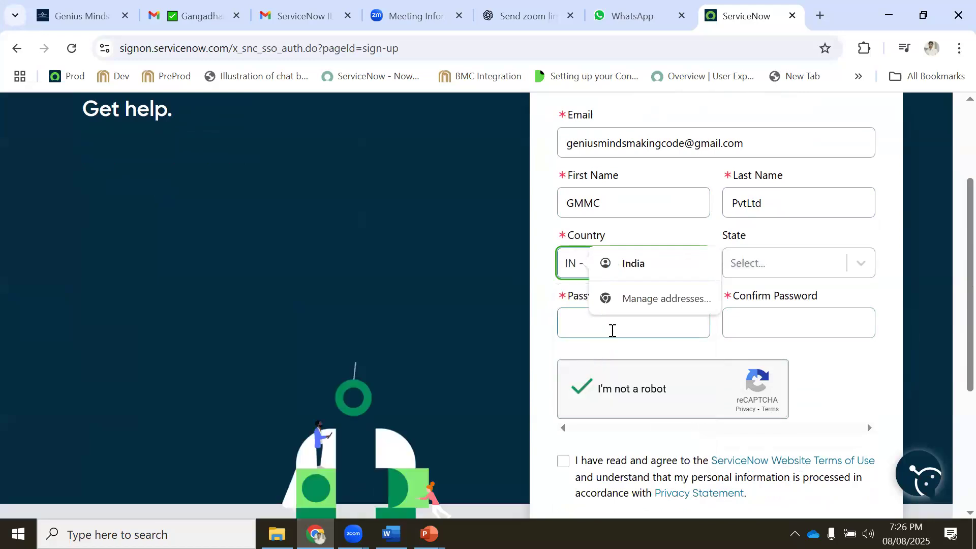
# Enter and confirm a matching password, accept the terms, and submit the sign-up
pyautogui.click(613, 330)
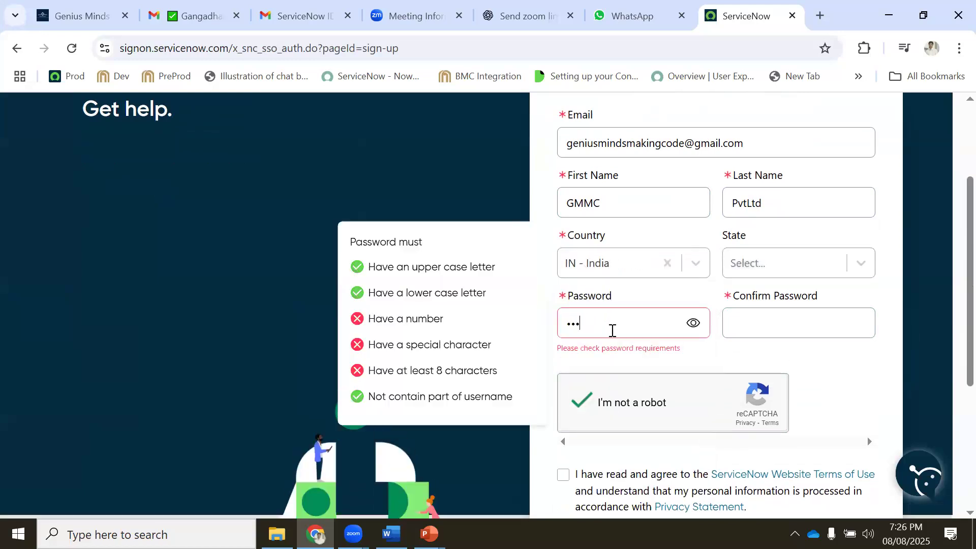
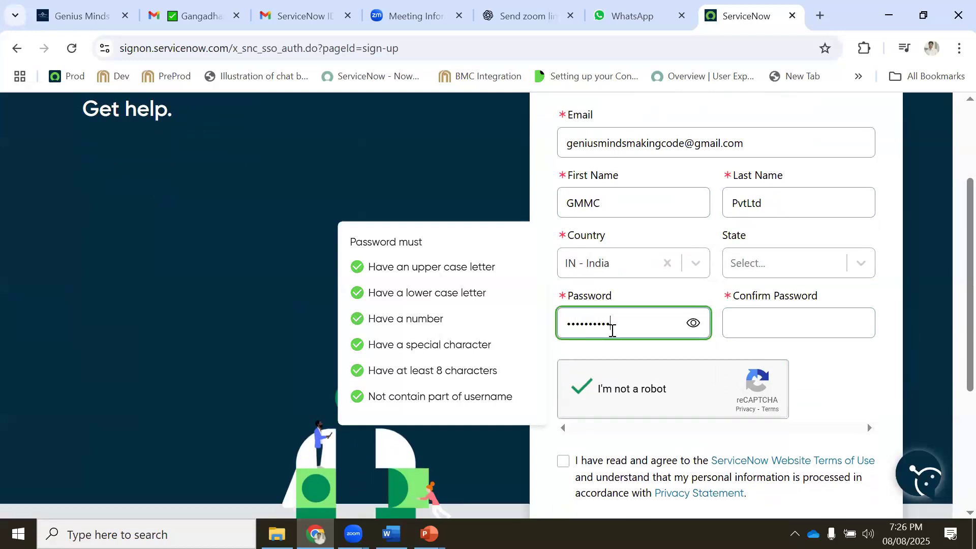
pyautogui.click(771, 334)
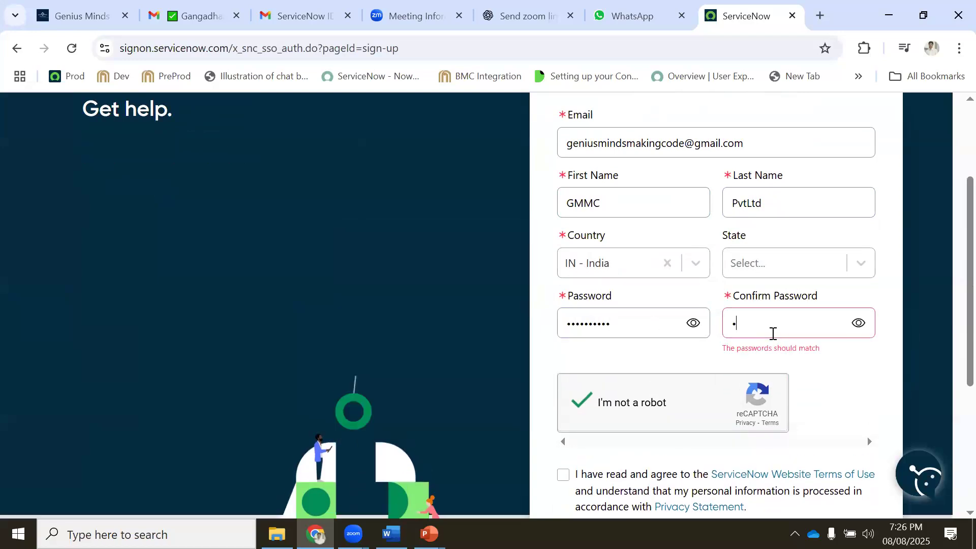
pyautogui.scroll(-3, 577, 340)
pyautogui.click(572, 312)
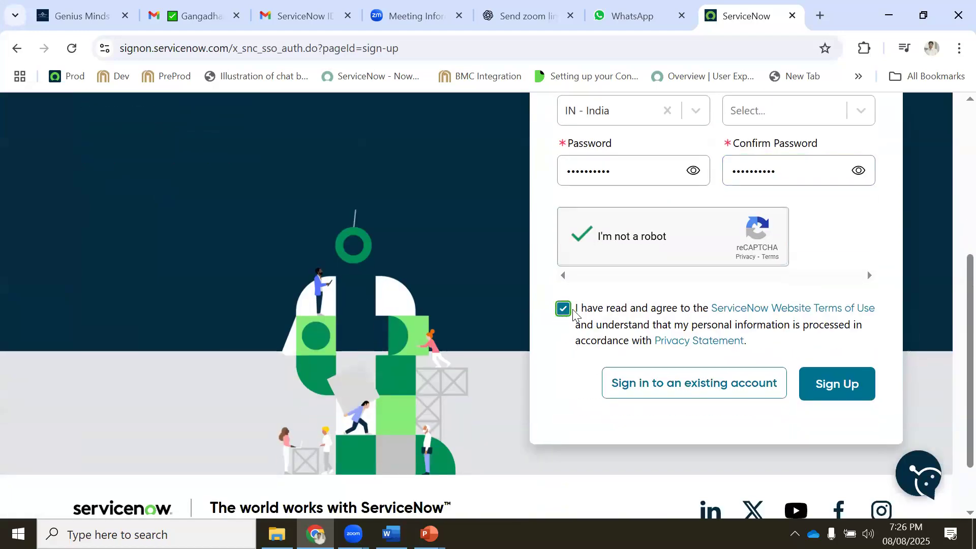
pyautogui.scroll(-2, 573, 313)
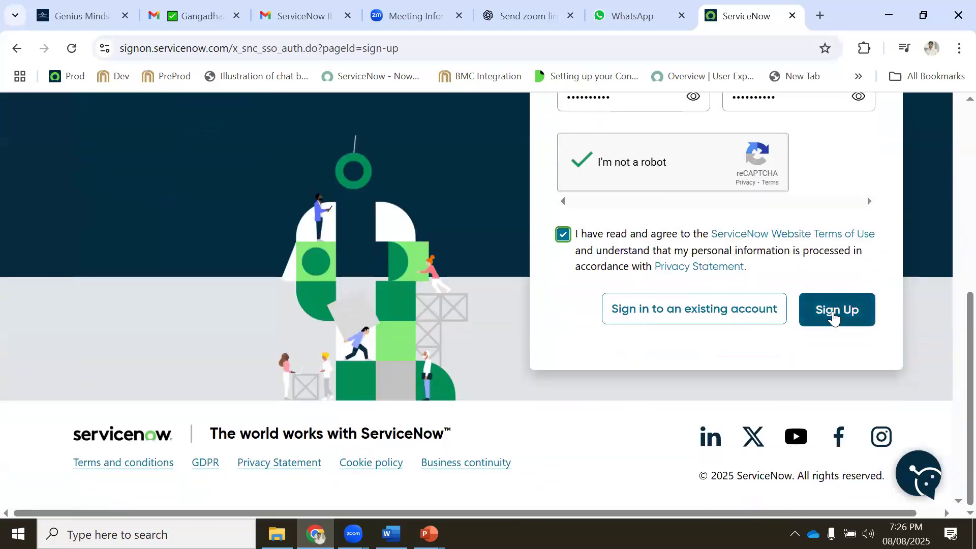
pyautogui.click(833, 318)
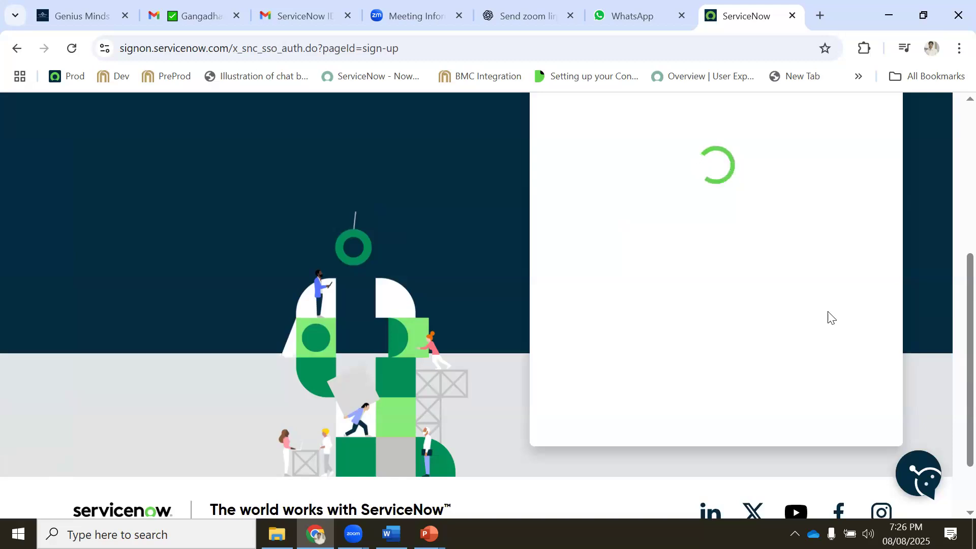
# Read the account-created Thank You page, briefly checking Gmail for the verification email
pyautogui.scroll(-2, 752, 341)
pyautogui.scroll(2, 713, 344)
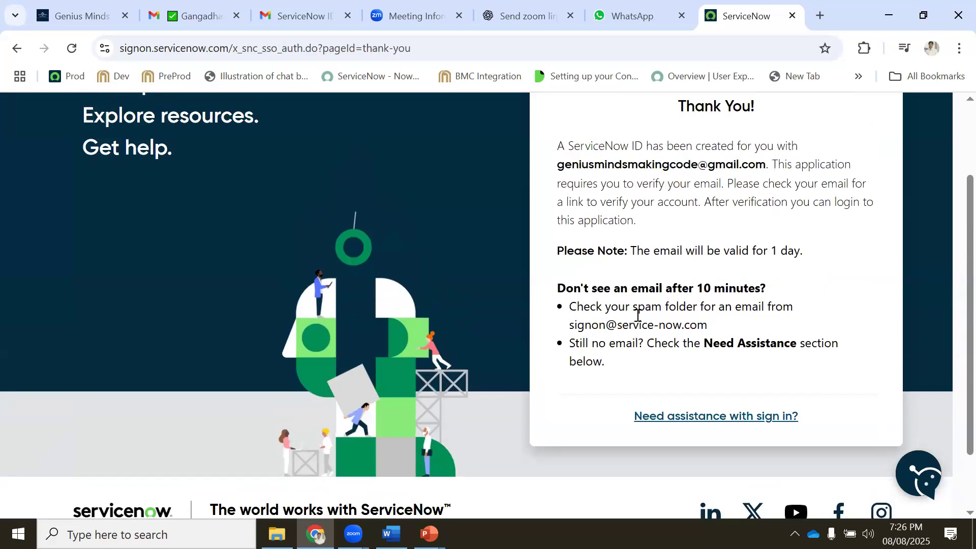
pyautogui.moveTo(676, 281); pyautogui.dragTo(605, 288)
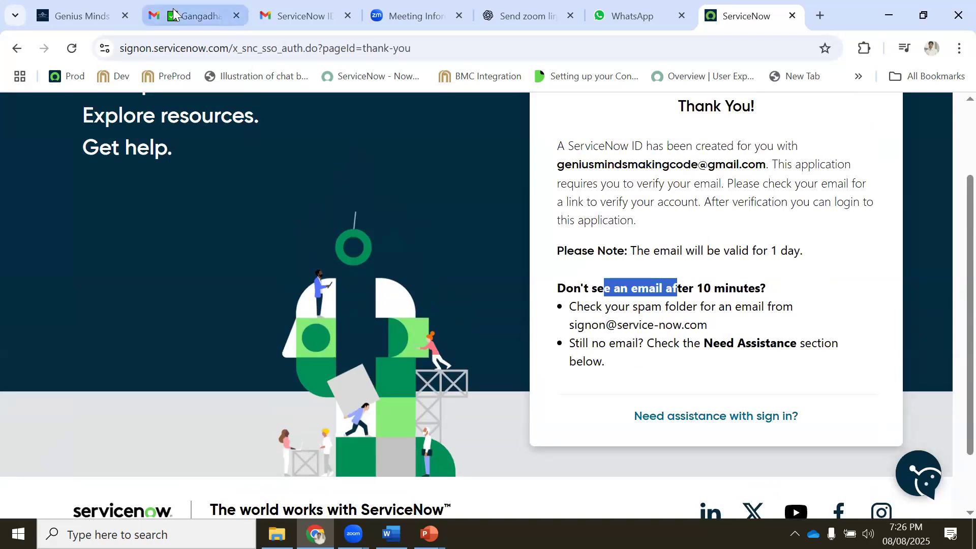
pyautogui.click(193, 16)
pyautogui.click(94, 192)
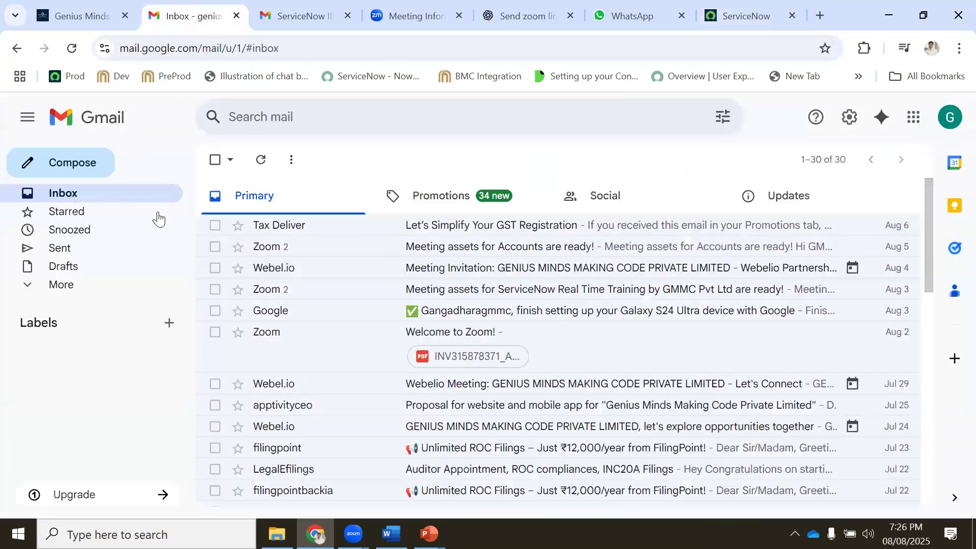
pyautogui.click(736, 21)
pyautogui.click(828, 274)
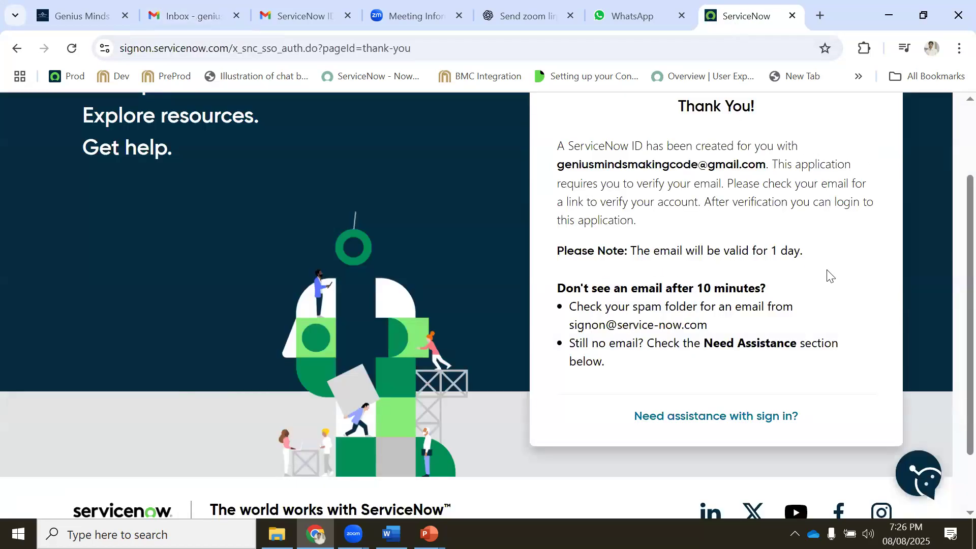
pyautogui.scroll(-2, 828, 273)
pyautogui.scroll(2, 827, 270)
pyautogui.scroll(1, 828, 271)
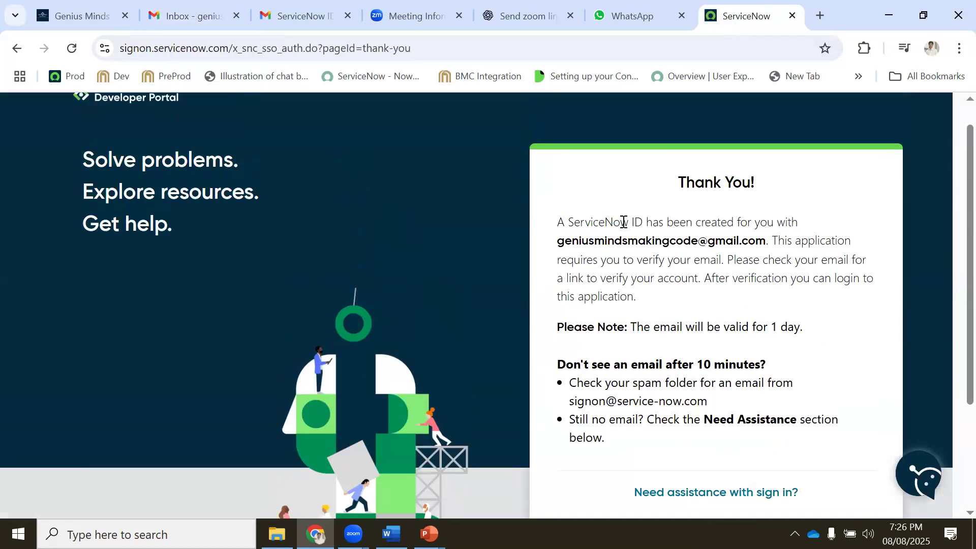
pyautogui.tripleClick(623, 222)
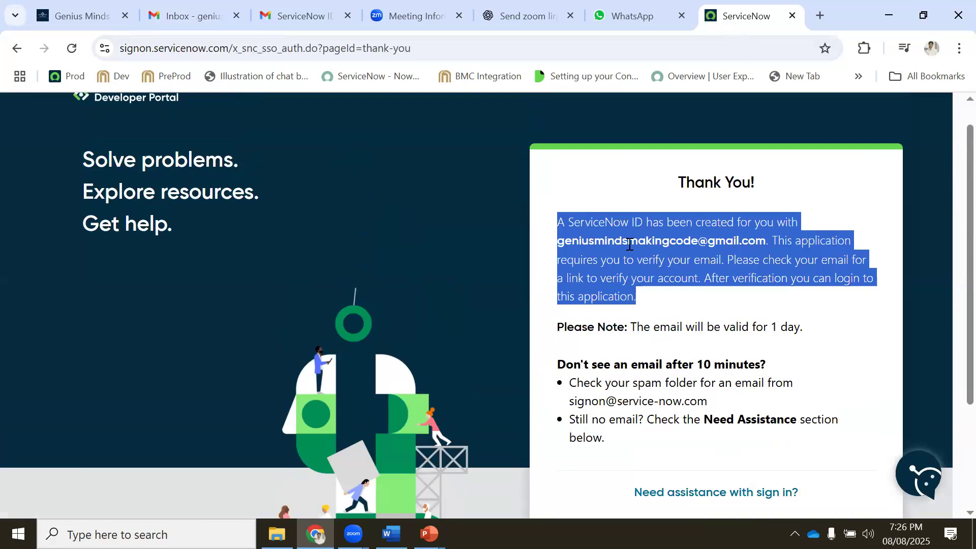
pyautogui.doubleClick(617, 260)
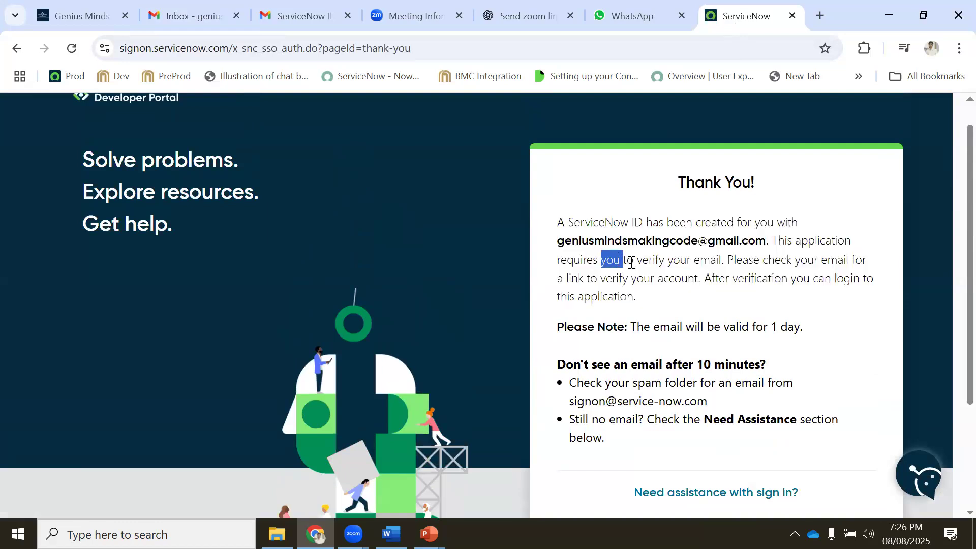
pyautogui.tripleClick(610, 277)
# Refresh the Gmail inbox and reread the note that the email is valid for 1 day
pyautogui.click(193, 16)
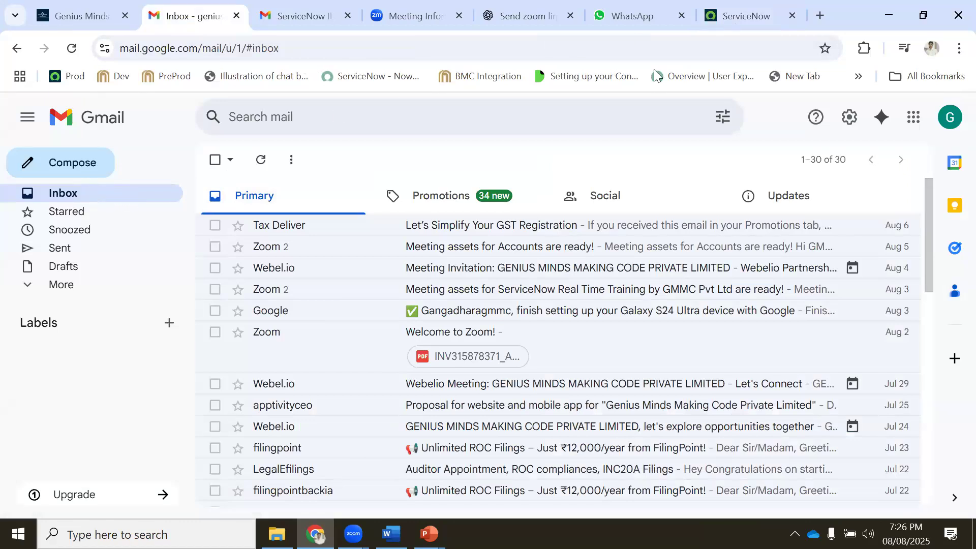
pyautogui.click(78, 53)
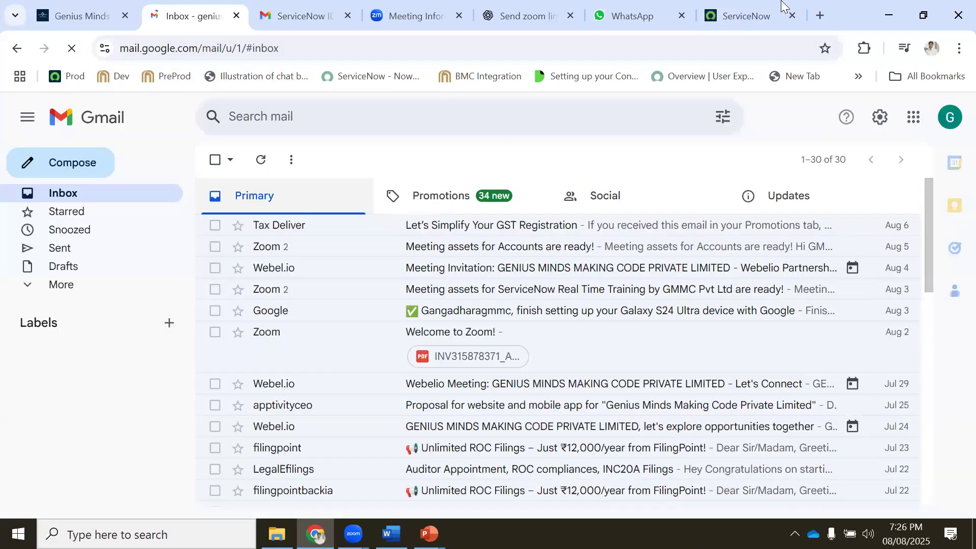
pyautogui.click(759, 16)
pyautogui.scroll(-2, 709, 265)
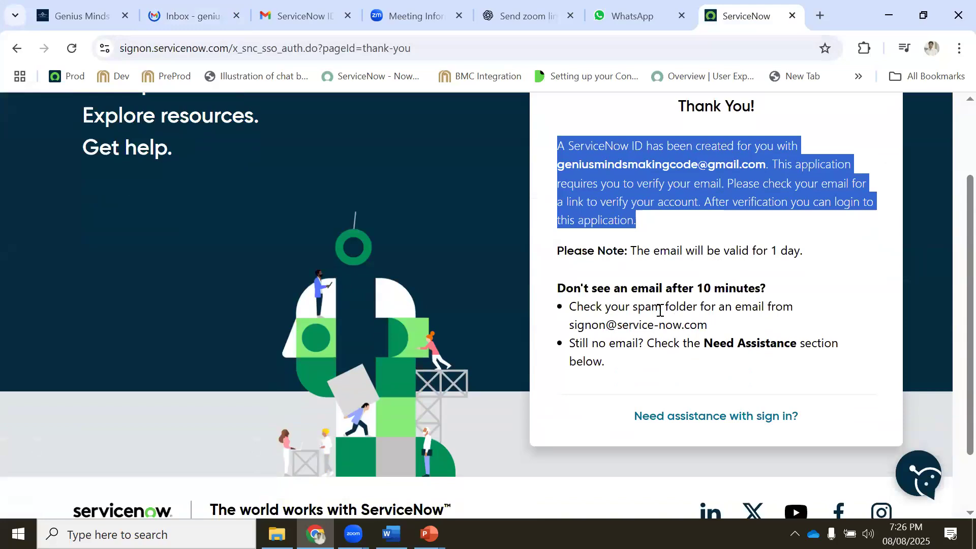
pyautogui.moveTo(738, 344); pyautogui.dragTo(811, 344)
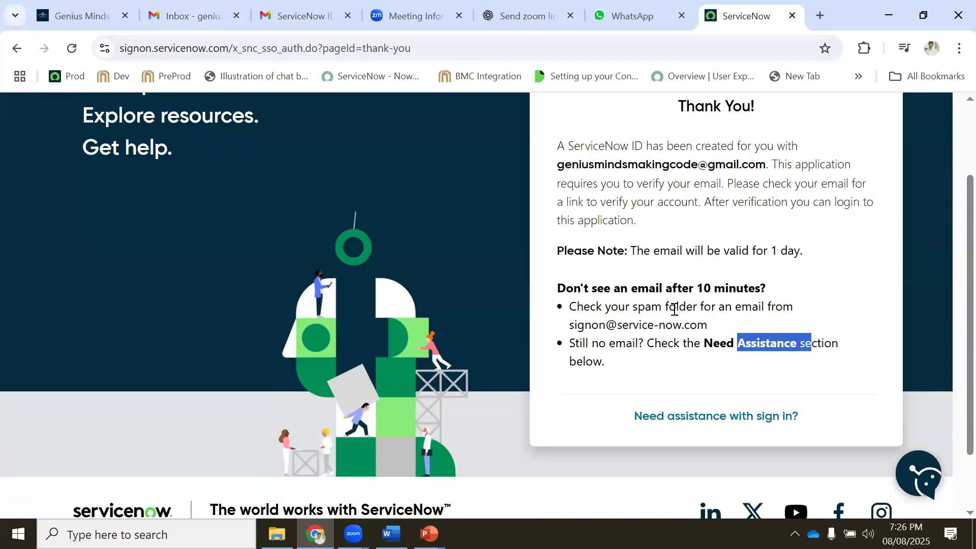
pyautogui.scroll(2, 671, 278)
pyautogui.moveTo(644, 326); pyautogui.dragTo(787, 327)
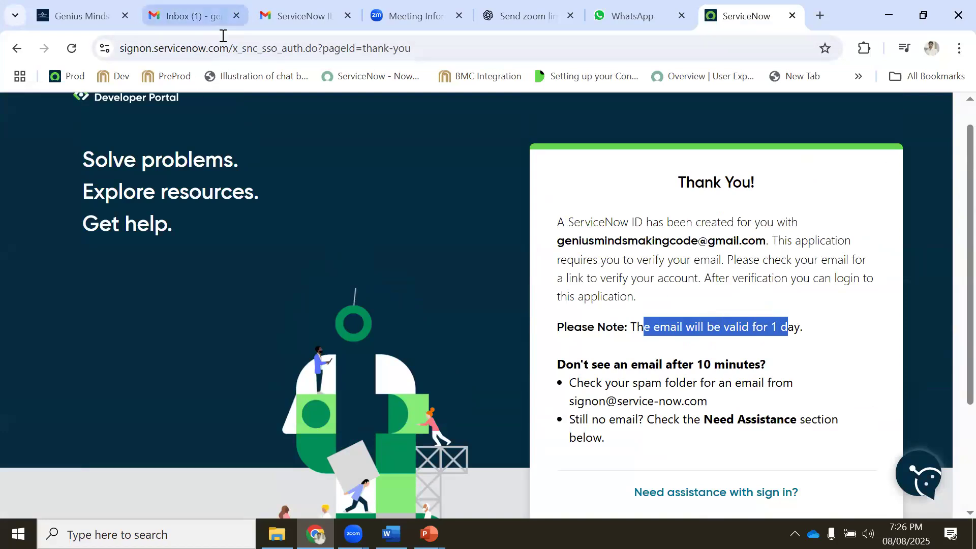
# Open the 'Verify your ServiceNow ID' email and follow its Verify Email link
pyautogui.click(203, 16)
pyautogui.click(305, 225)
pyautogui.scroll(-3, 504, 259)
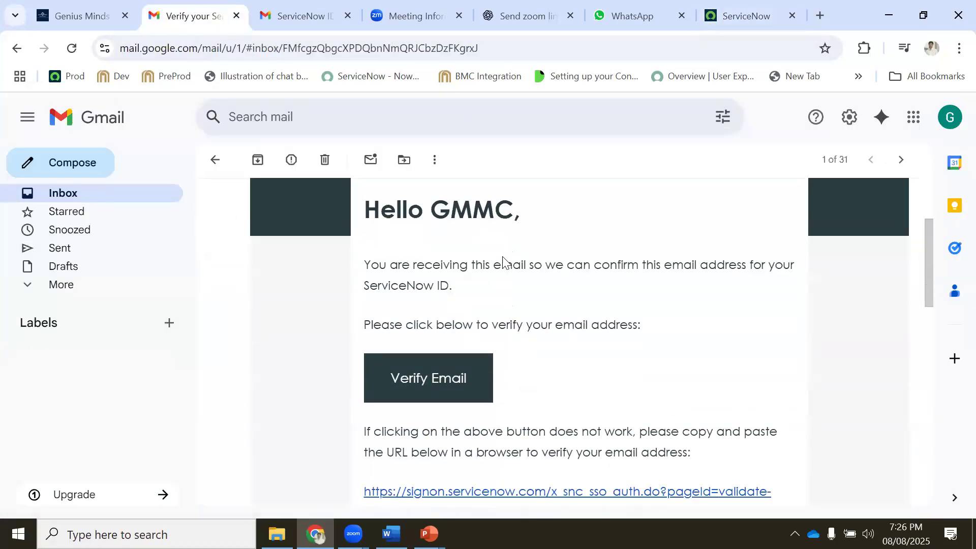
pyautogui.scroll(-3, 503, 259)
pyautogui.click(429, 232)
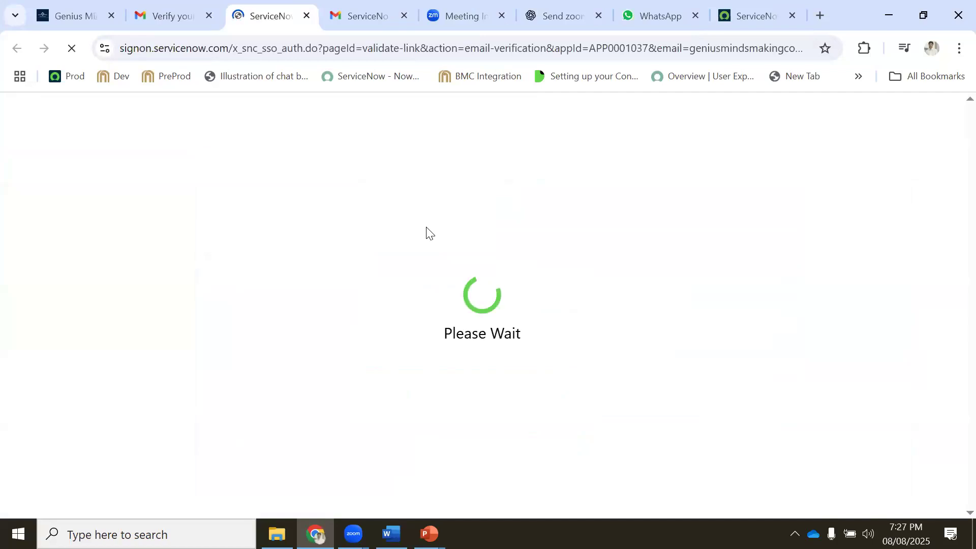
# Enter the account password on the verified login page and sign in
pyautogui.scroll(-1, 559, 227)
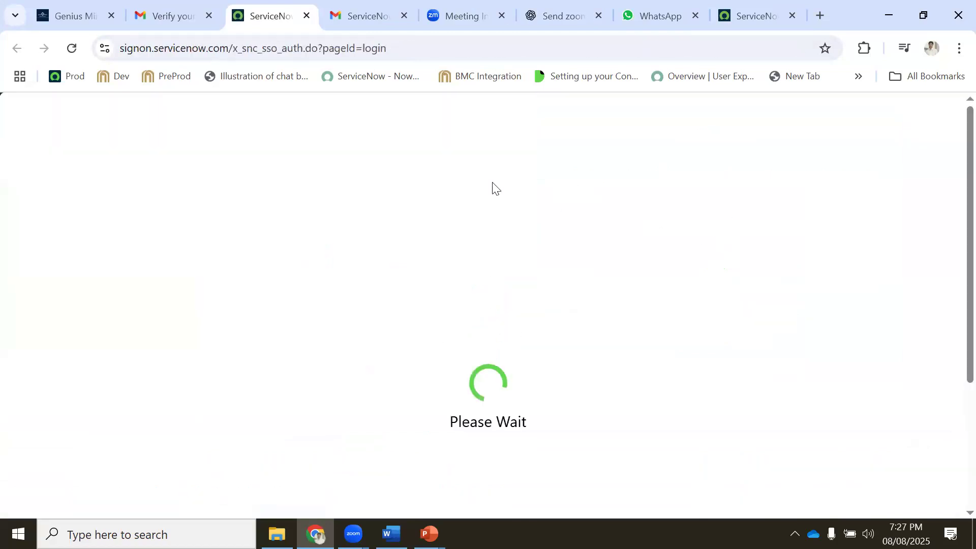
pyautogui.write('•••')
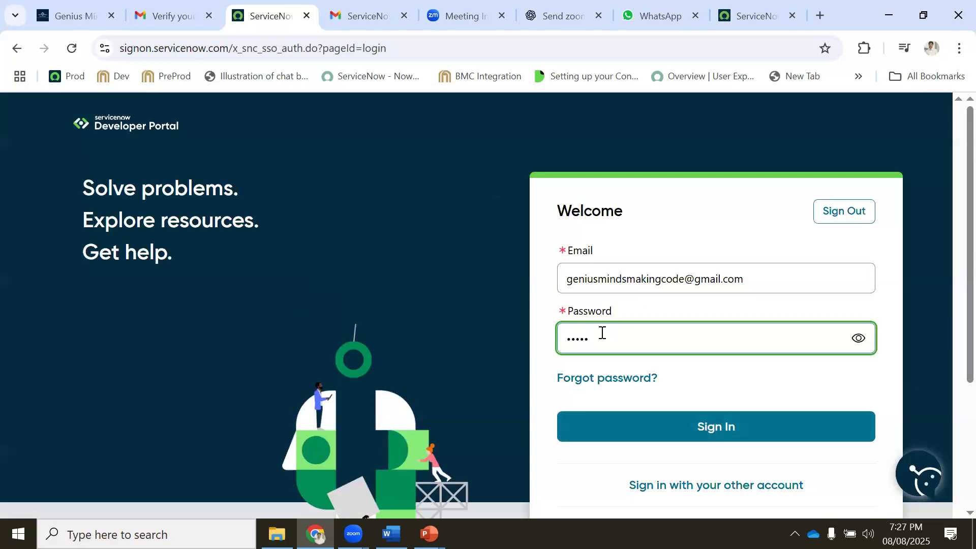
pyautogui.write('•••••')
pyautogui.click(671, 425)
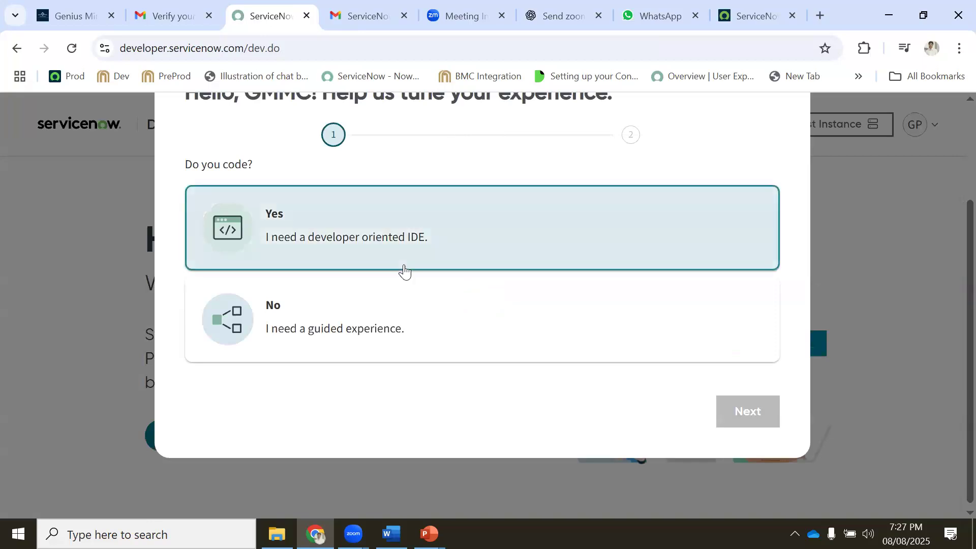
# Answer Yes to writing code and continue to the next setup step
pyautogui.scroll(3, 404, 268)
pyautogui.scroll(-2, 552, 175)
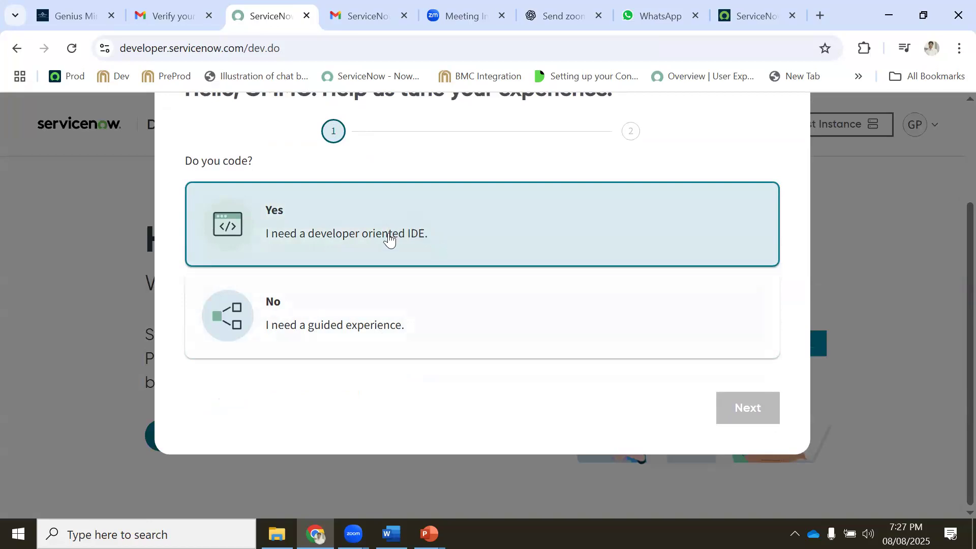
pyautogui.scroll(1, 320, 310)
pyautogui.click(338, 304)
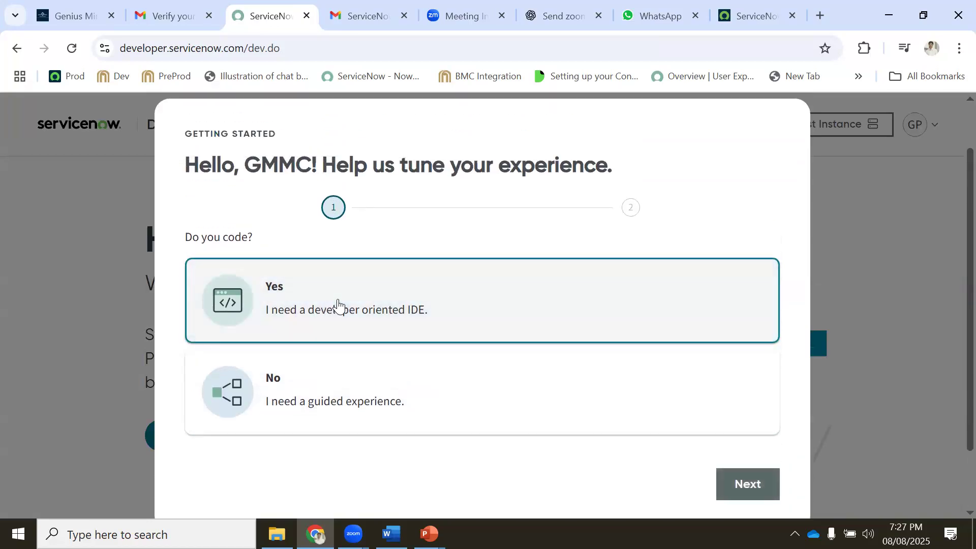
pyautogui.scroll(-2, 529, 323)
pyautogui.click(744, 409)
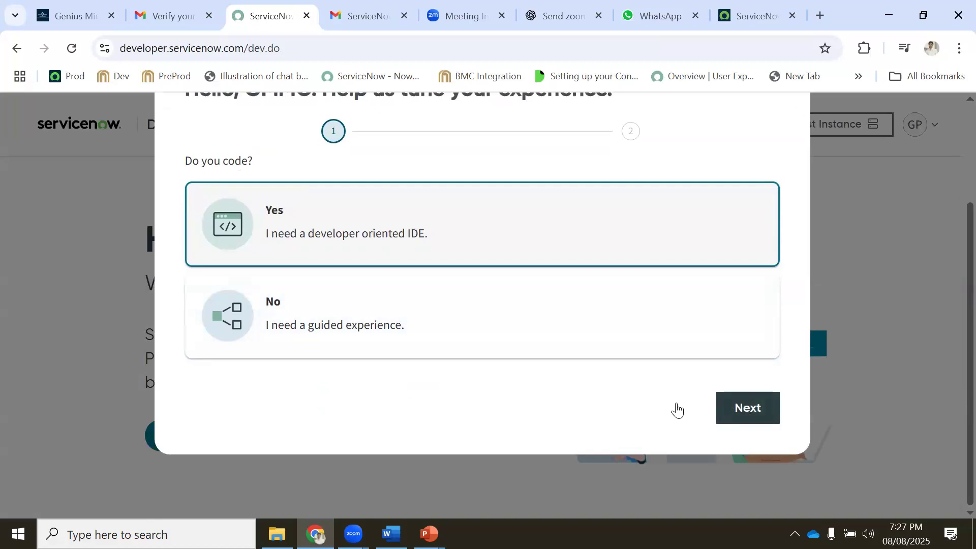
# Choose the Developer, IT Admin and Designer roles, accept the terms, and finish setup
pyautogui.scroll(1, 229, 216)
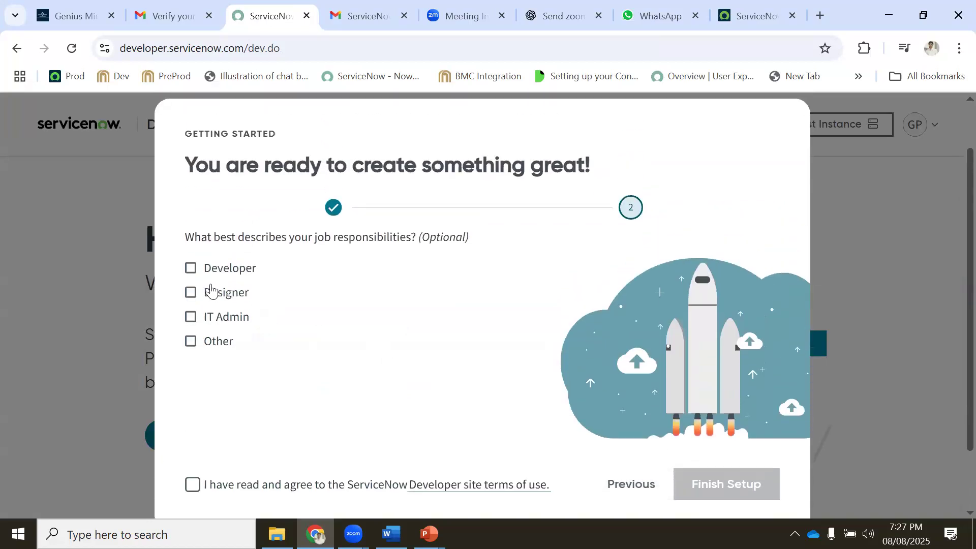
pyautogui.click(191, 272)
pyautogui.click(191, 317)
pyautogui.click(192, 293)
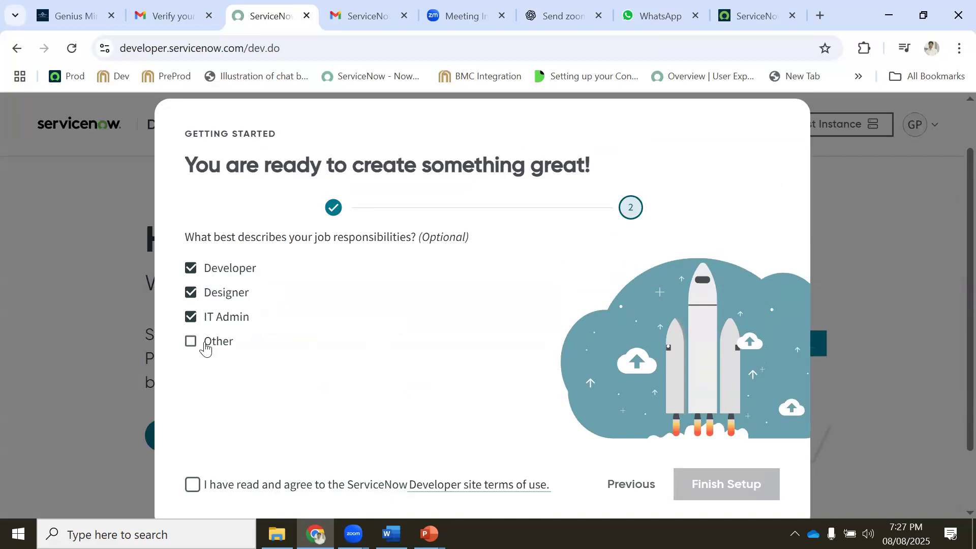
pyautogui.scroll(-1, 272, 305)
pyautogui.click(194, 410)
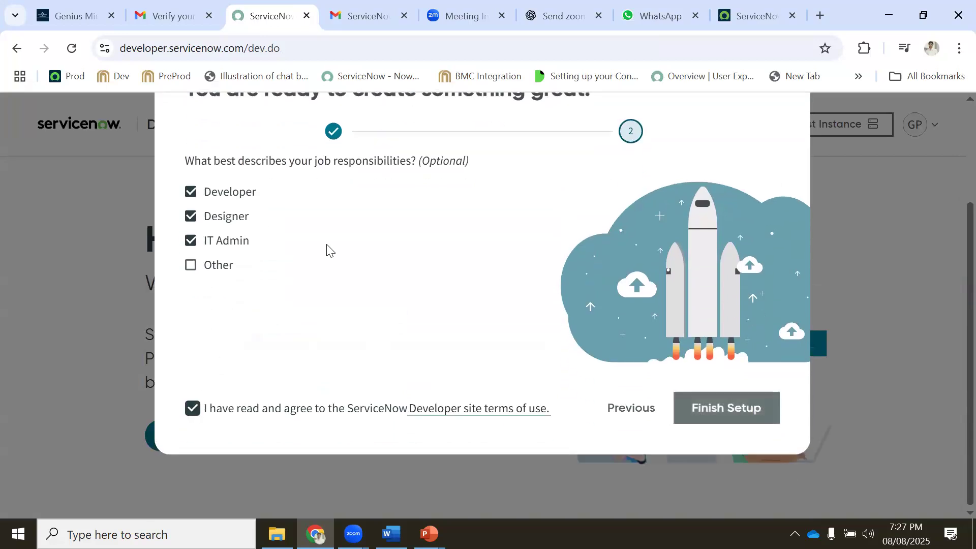
pyautogui.scroll(1, 337, 239)
pyautogui.scroll(-1, 337, 239)
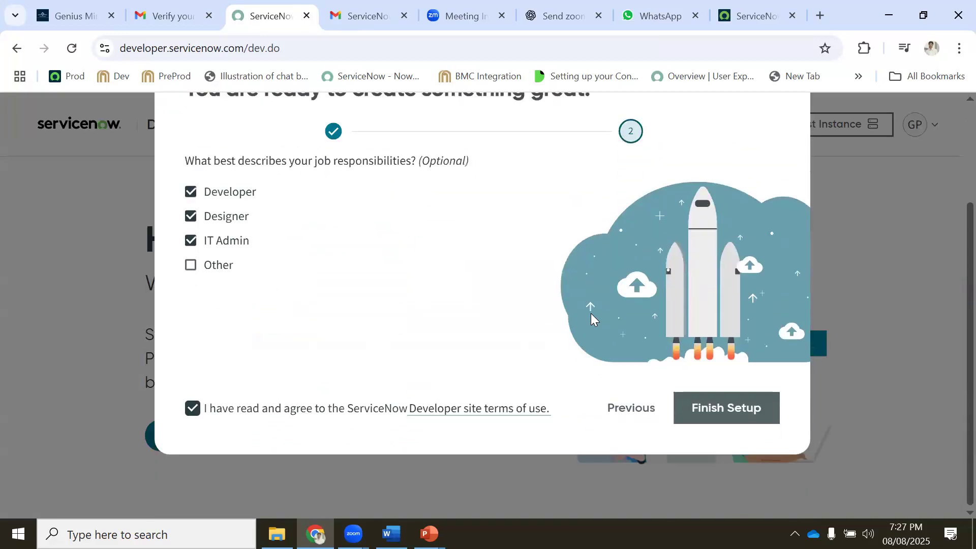
pyautogui.click(715, 408)
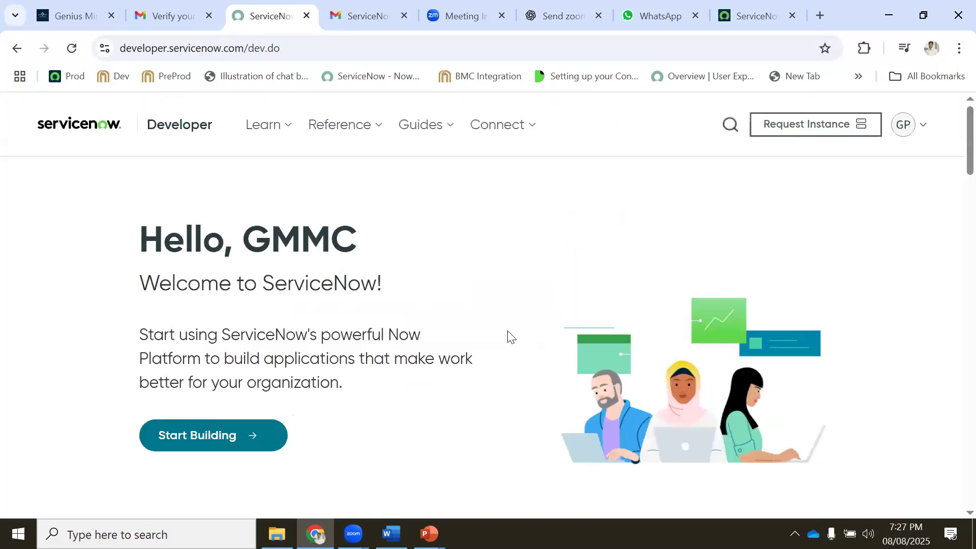
# Switch the home page's 'Content available for' release from Yokohama to Xanadu
pyautogui.scroll(-5, 511, 337)
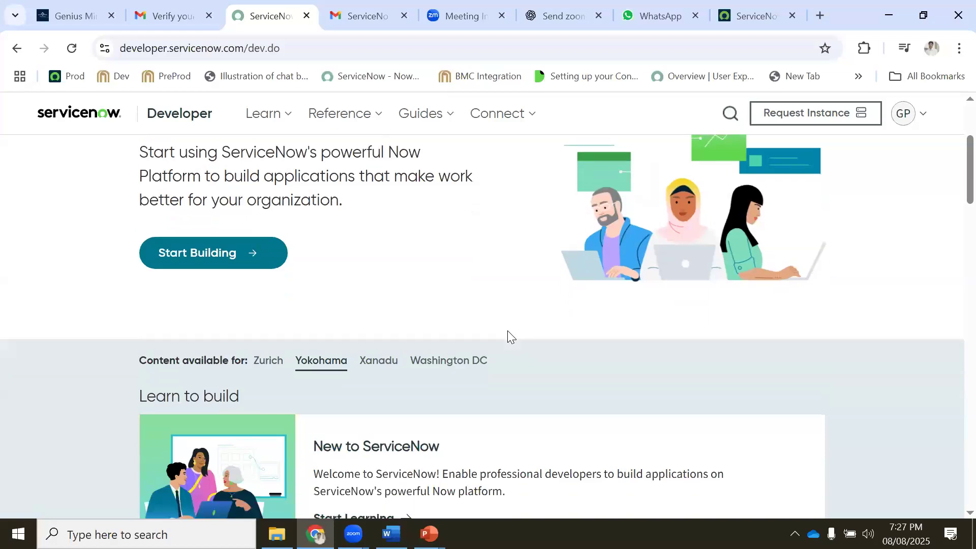
pyautogui.scroll(-4, 505, 335)
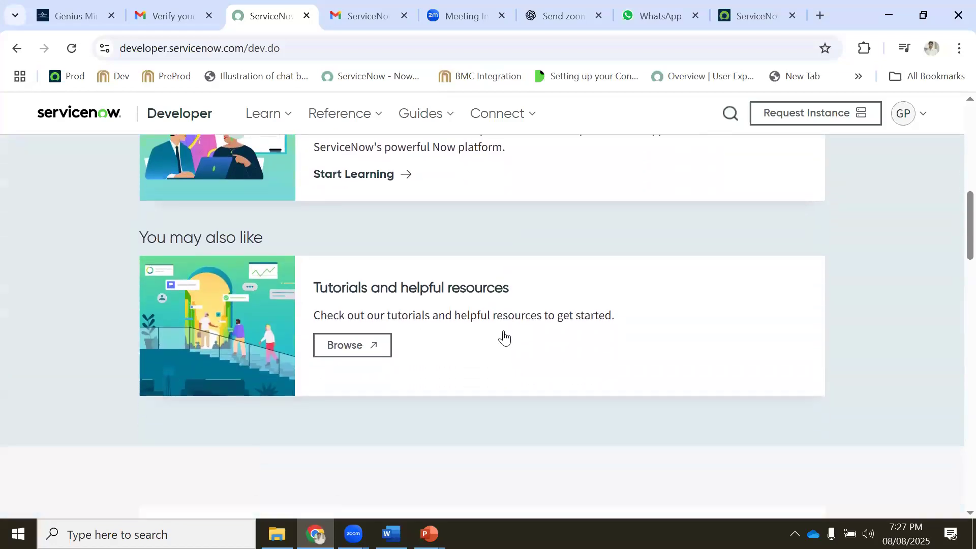
pyautogui.scroll(4, 488, 330)
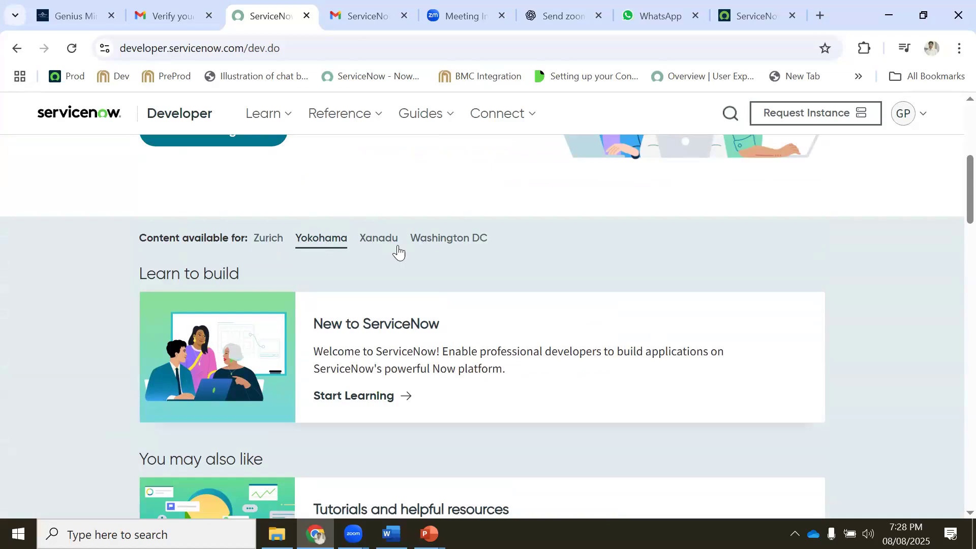
pyautogui.click(370, 243)
pyautogui.scroll(-1, 364, 250)
pyautogui.scroll(1, 368, 245)
pyautogui.scroll(-2, 375, 249)
pyautogui.scroll(4, 366, 264)
pyautogui.scroll(-1, 375, 311)
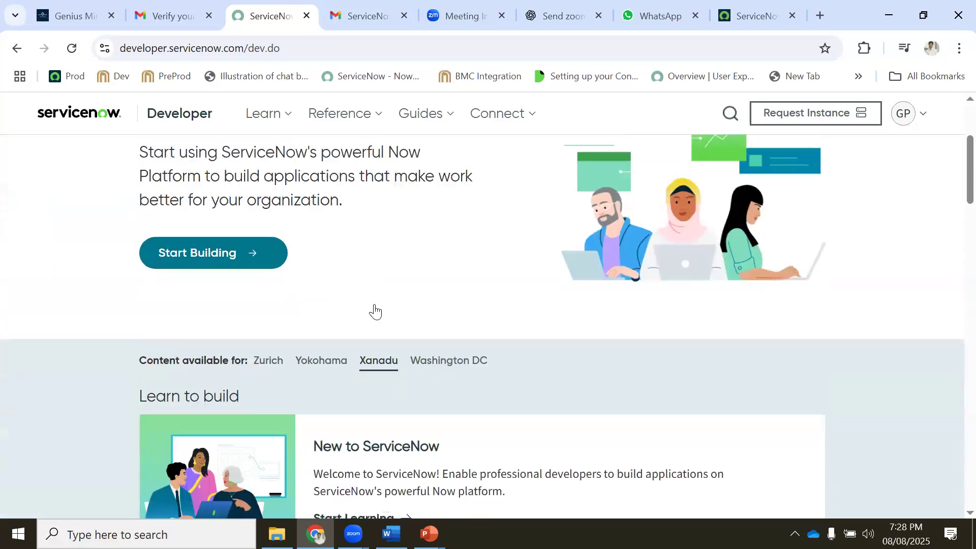
pyautogui.scroll(-1, 375, 311)
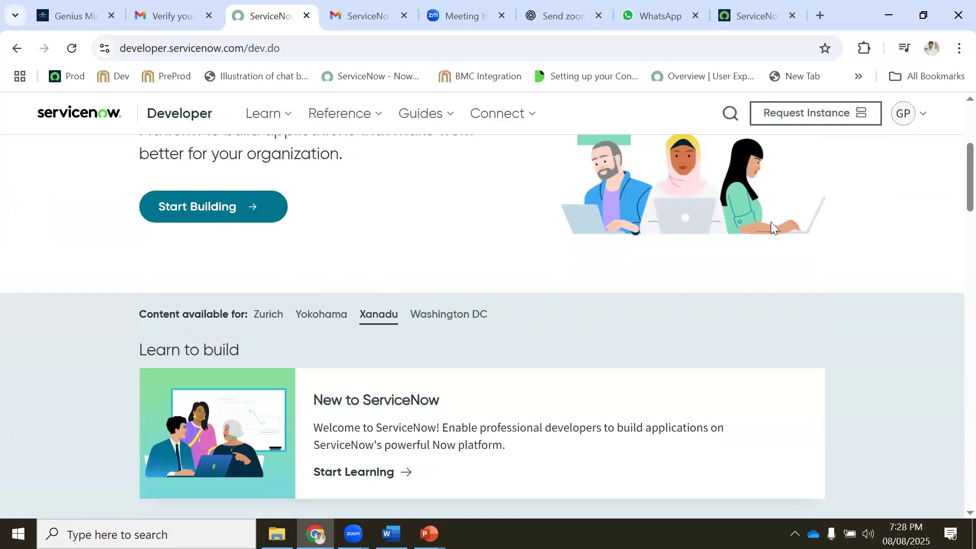
pyautogui.scroll(3, 540, 224)
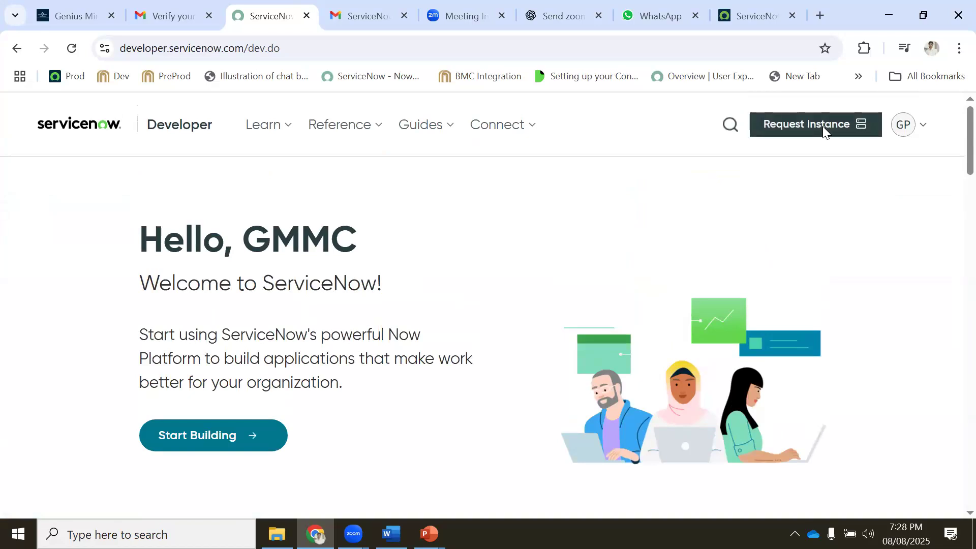
# Request a personal developer instance and wait on the processing message
pyautogui.click(823, 133)
pyautogui.scroll(-3, 469, 355)
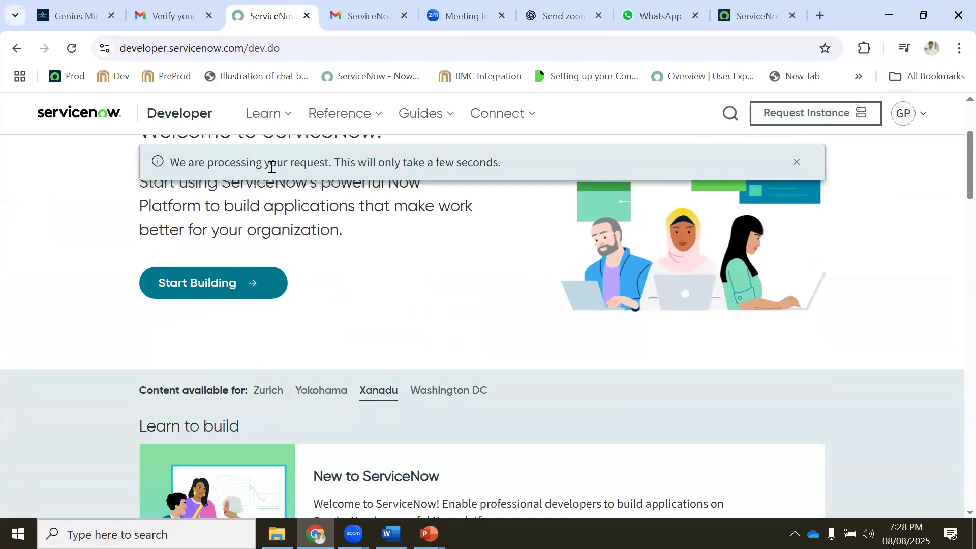
pyautogui.moveTo(203, 163); pyautogui.dragTo(502, 164)
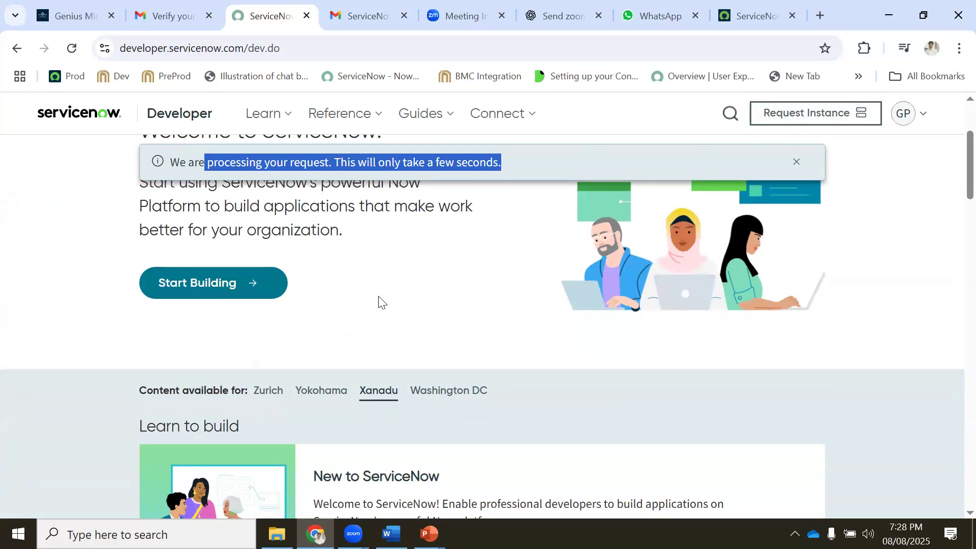
pyautogui.scroll(-1, 407, 288)
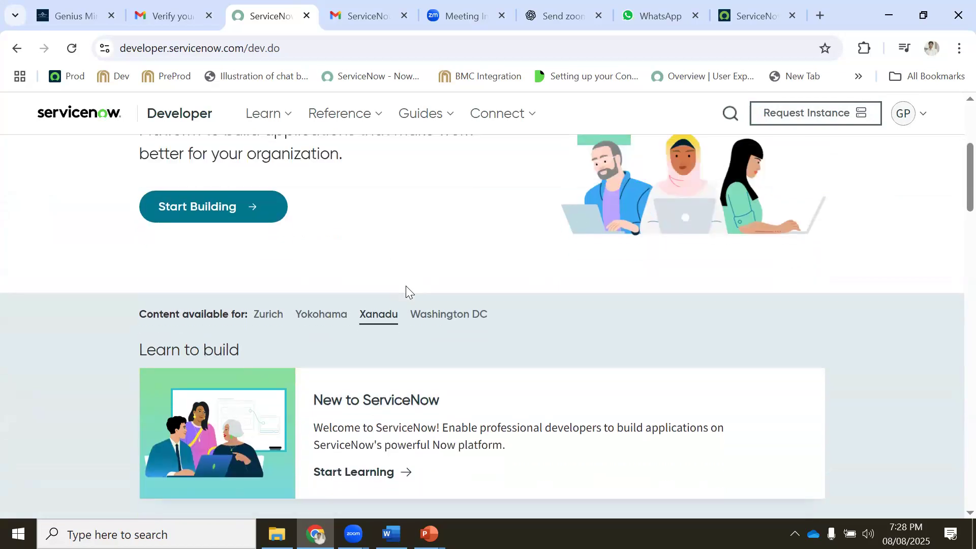
pyautogui.scroll(1, 393, 288)
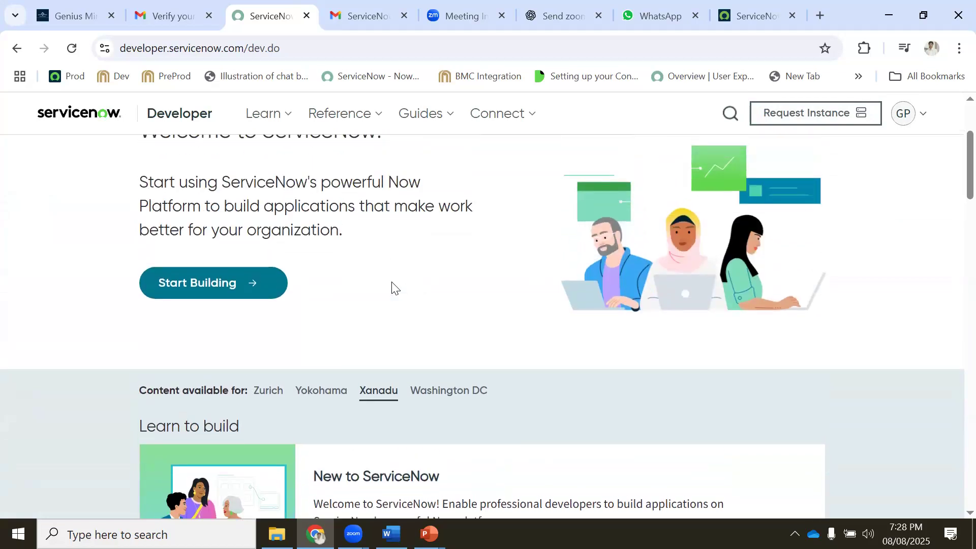
pyautogui.scroll(1, 395, 288)
pyautogui.scroll(1, 395, 288)
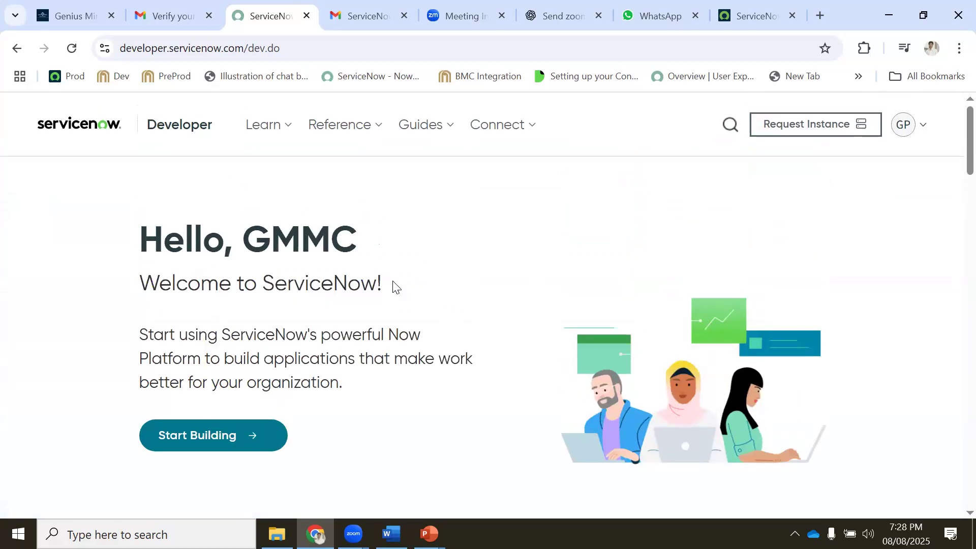
pyautogui.scroll(-1, 394, 282)
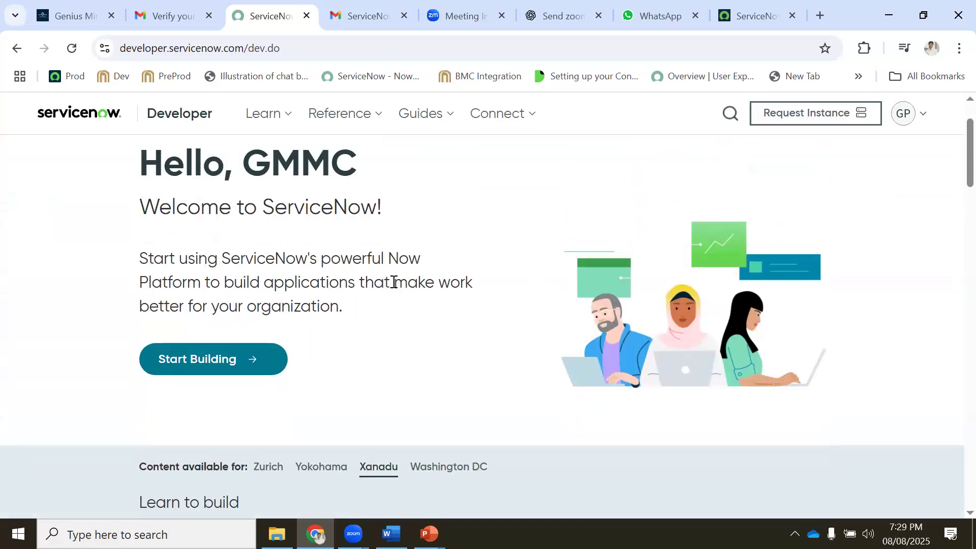
pyautogui.scroll(-1, 392, 282)
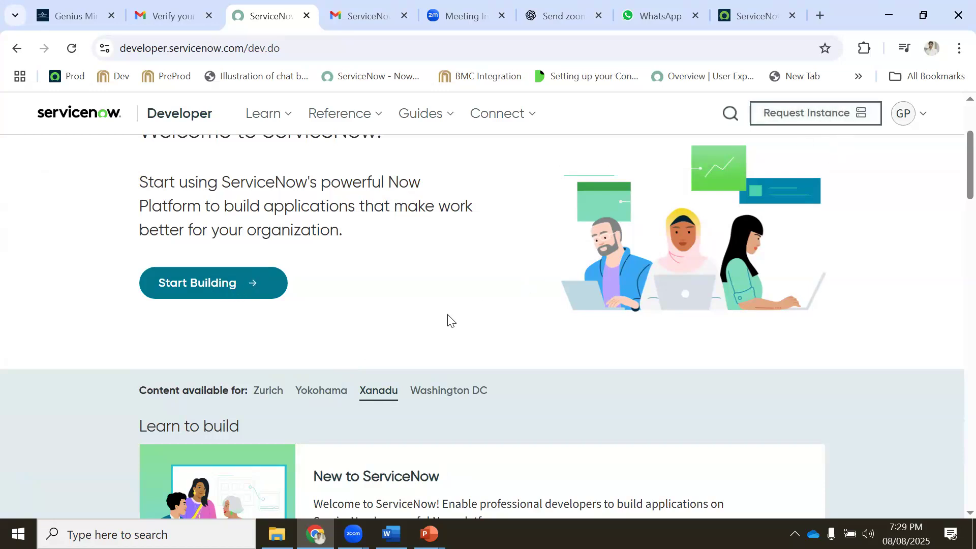
# Confirm the personal developer instance request once processing finishes
pyautogui.scroll(2, 449, 320)
pyautogui.scroll(-15, 448, 315)
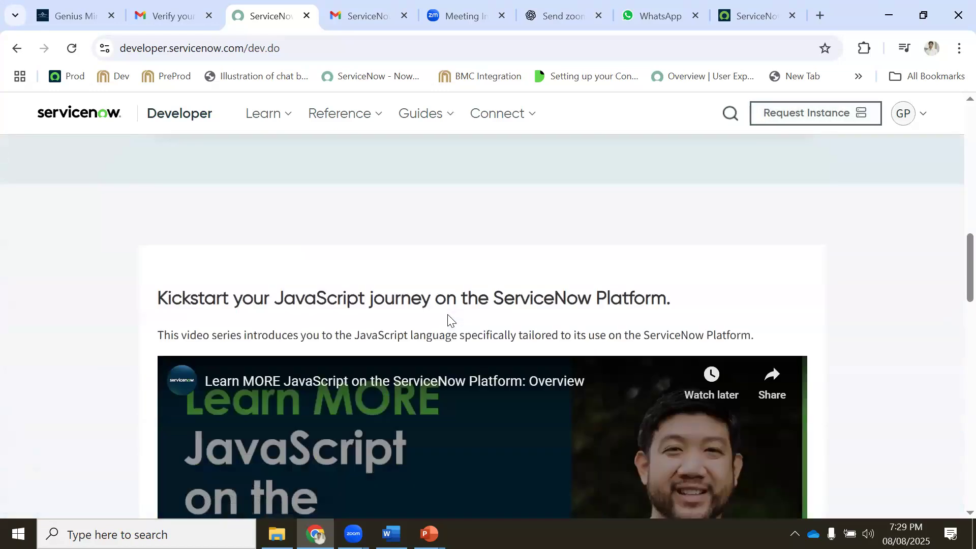
pyautogui.scroll(10, 446, 312)
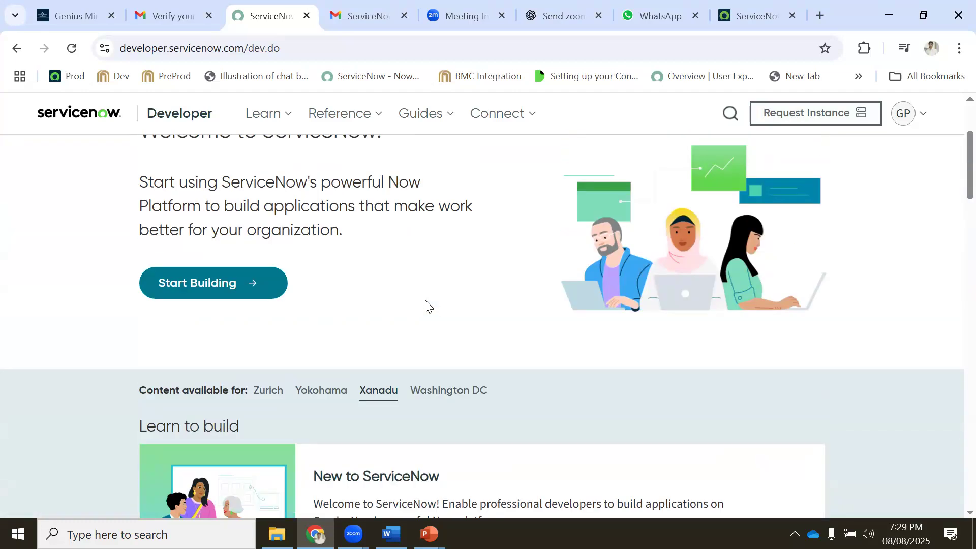
pyautogui.scroll(3, 329, 312)
pyautogui.click(811, 135)
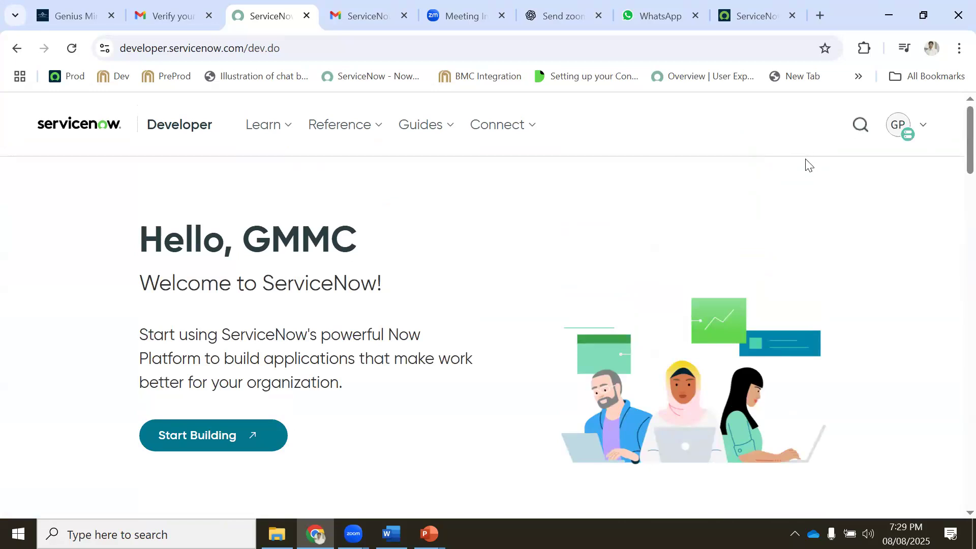
# Review the Yokohama-release warning and toggle between the Yokohama and Xanadu content
pyautogui.scroll(-6, 807, 163)
pyautogui.moveTo(233, 277); pyautogui.dragTo(769, 273)
pyautogui.moveTo(220, 276); pyautogui.dragTo(794, 281)
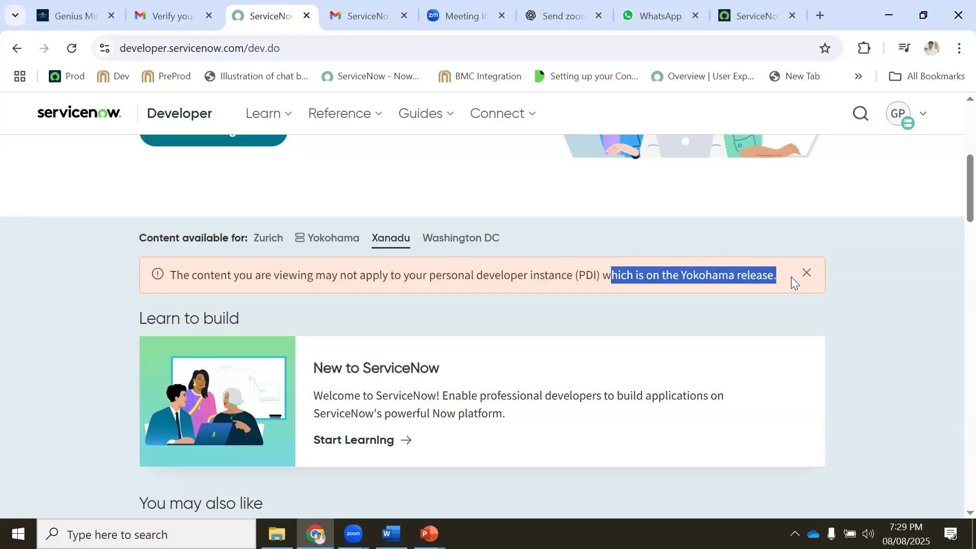
pyautogui.click(316, 240)
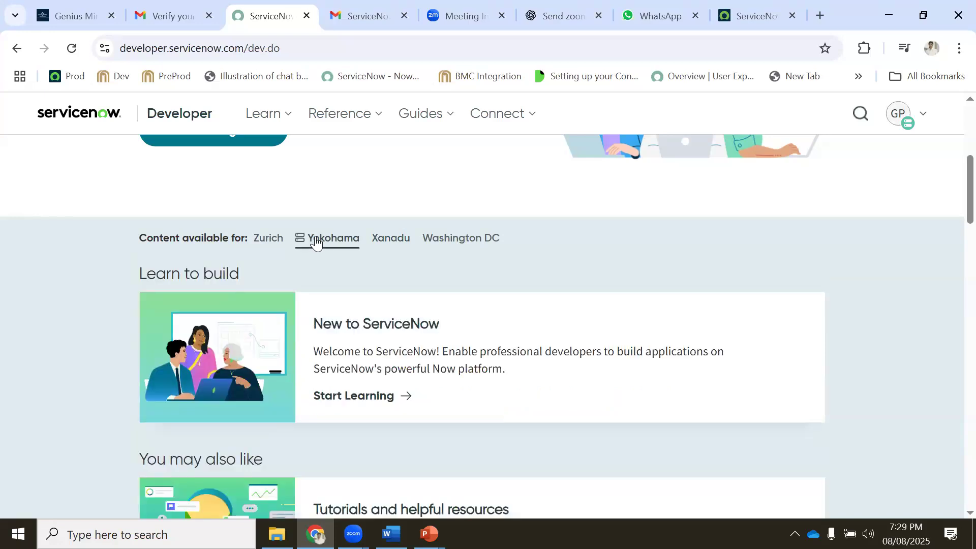
pyautogui.click(376, 246)
pyautogui.scroll(3, 376, 246)
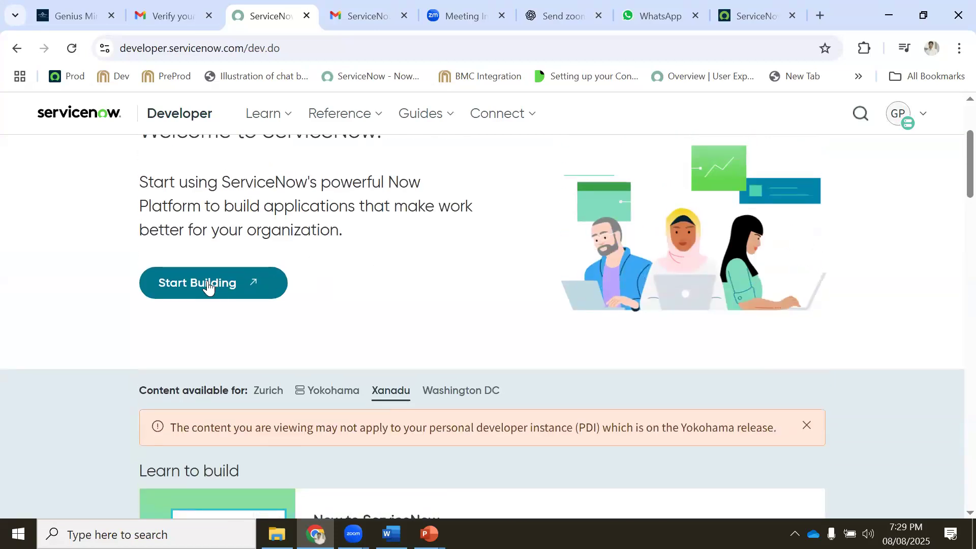
# Start Building on the developer instance and move to its loading tab
pyautogui.click(209, 283)
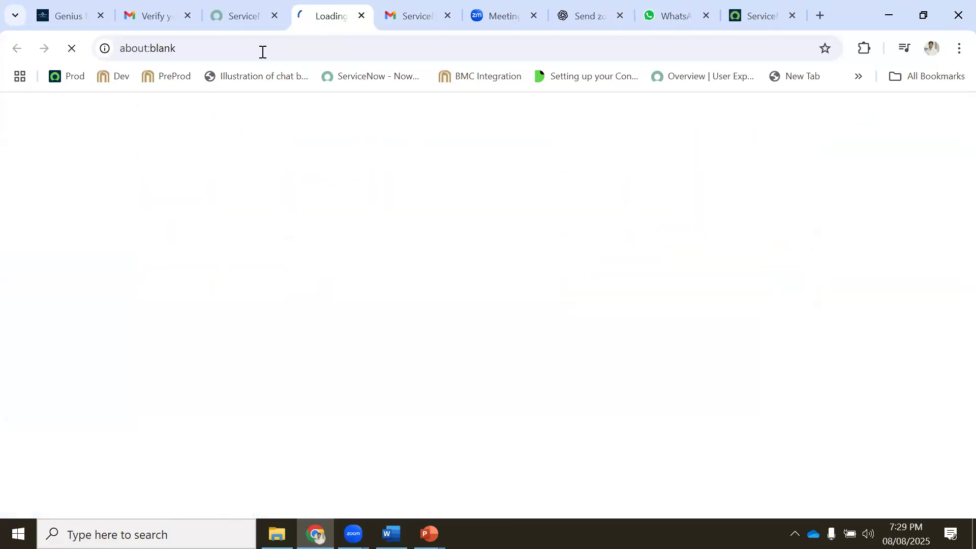
pyautogui.click(242, 15)
pyautogui.scroll(-7, 455, 373)
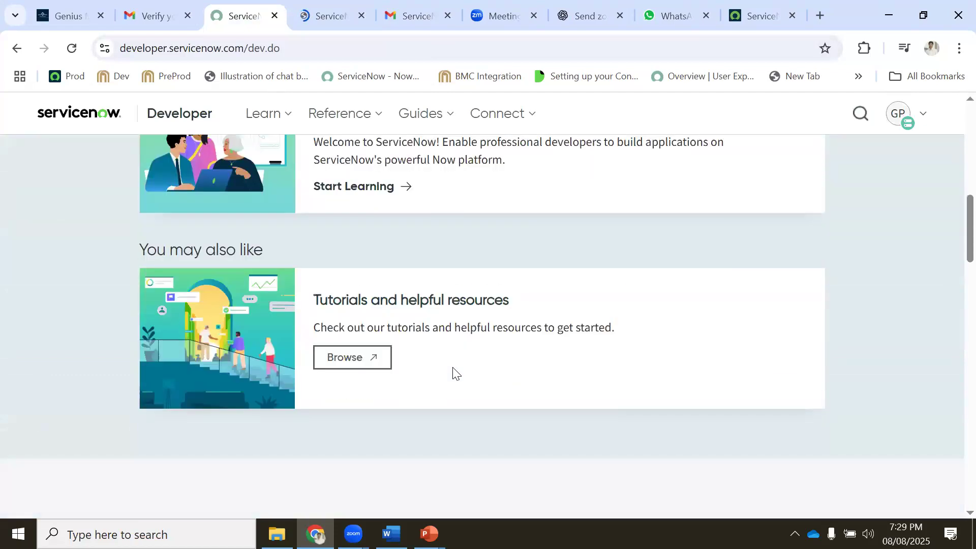
pyautogui.scroll(7, 425, 348)
pyautogui.scroll(3, 387, 289)
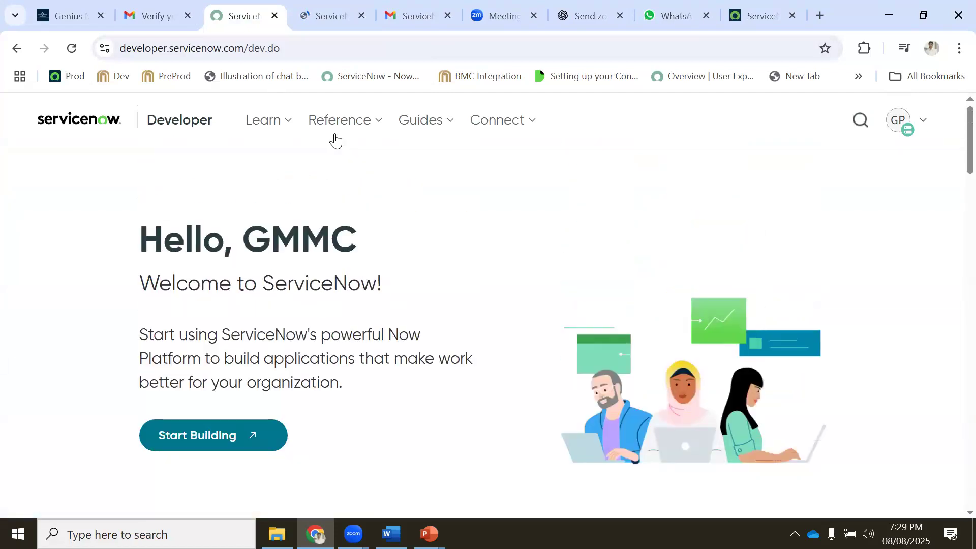
pyautogui.click(318, 15)
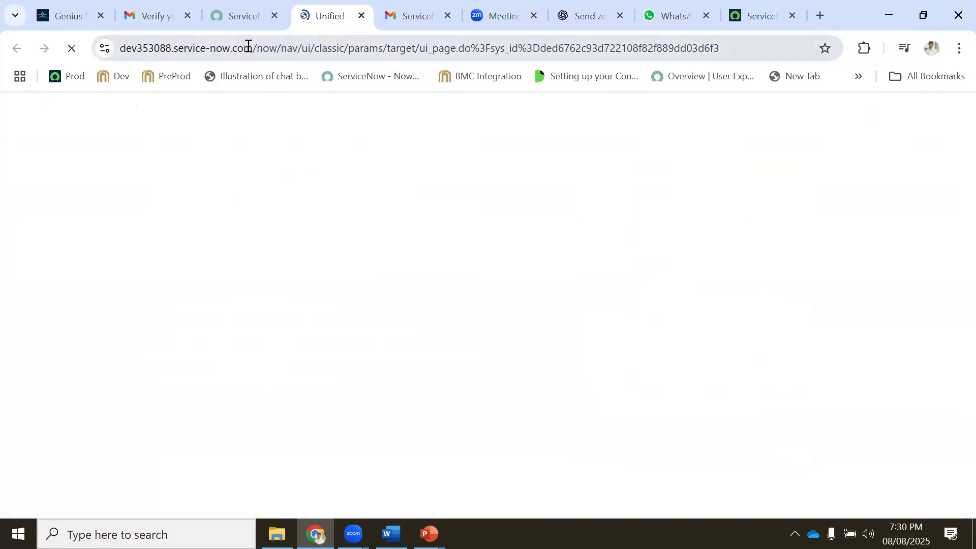
# Copy the developer instance's base web address from the address bar
pyautogui.click(266, 47)
pyautogui.click(285, 51)
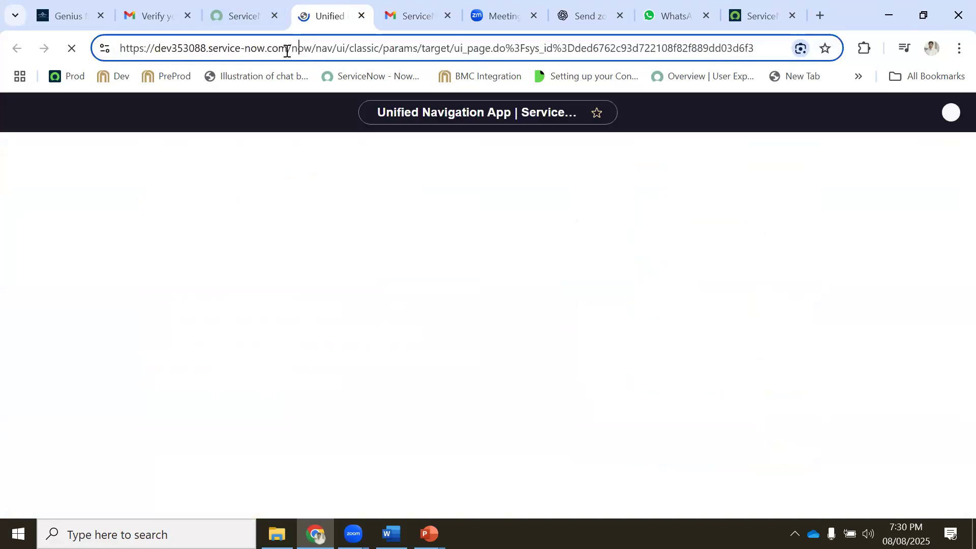
pyautogui.moveTo(292, 49); pyautogui.dragTo(120, 49)
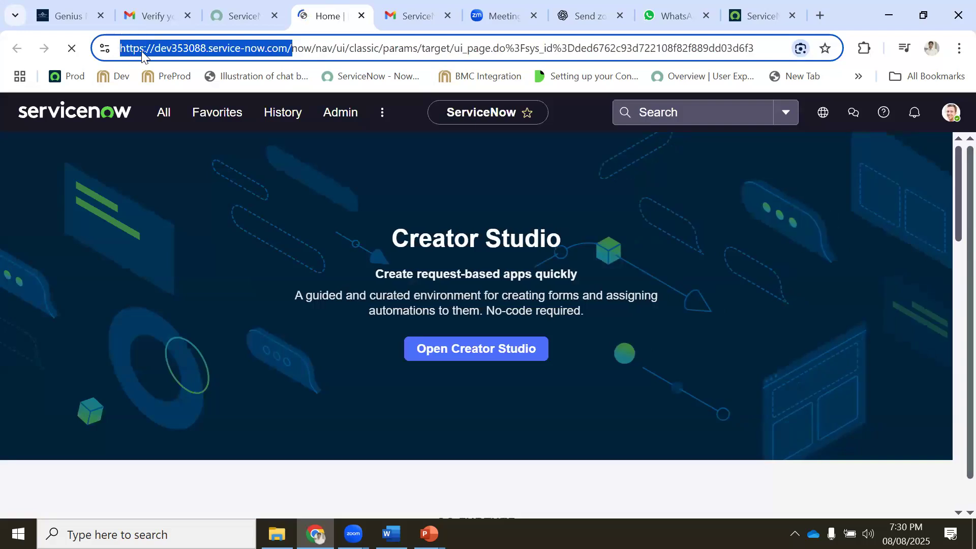
pyautogui.rightClick(155, 49)
pyautogui.click(280, 159)
# Load the instance base address in a new tab, then go to the Gmail tab
pyautogui.click(820, 15)
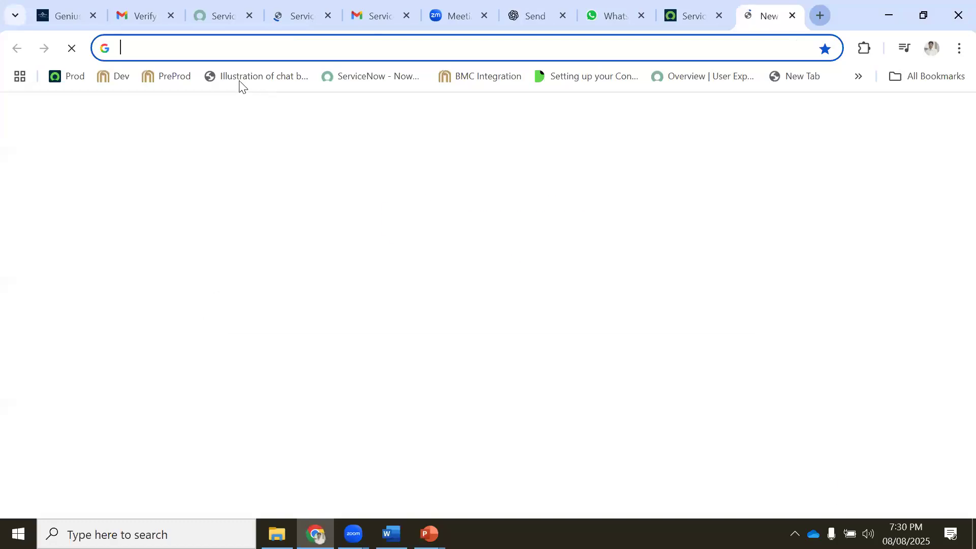
pyautogui.hotkey('ctrl', 'v')
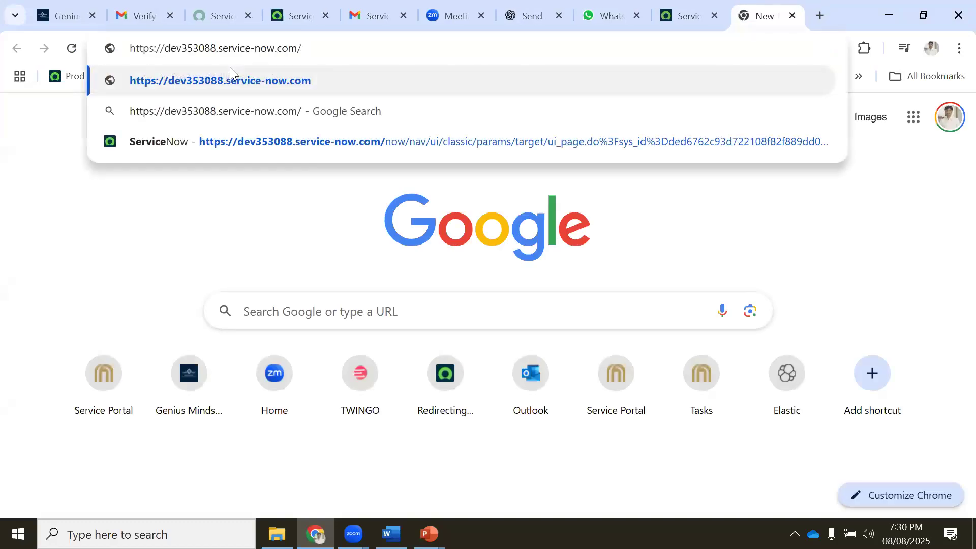
pyautogui.click(231, 76)
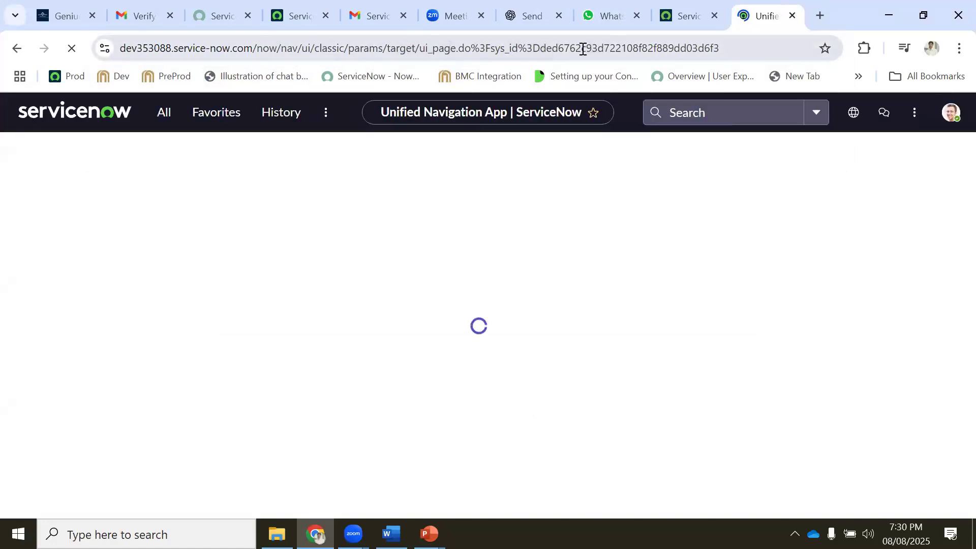
pyautogui.click(138, 15)
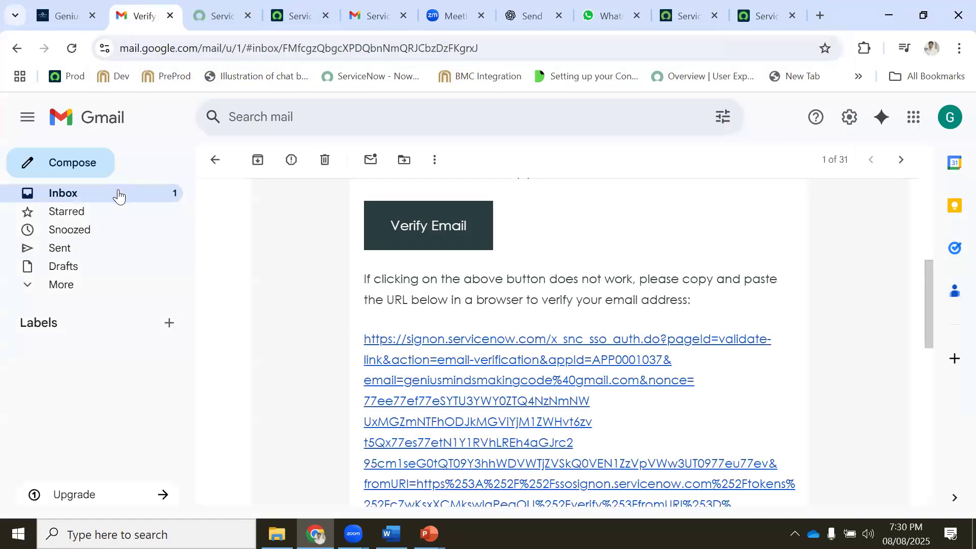
pyautogui.click(119, 195)
# Read the Developer Program welcome email, then return to the instance's Creator Studio home page
pyautogui.click(319, 225)
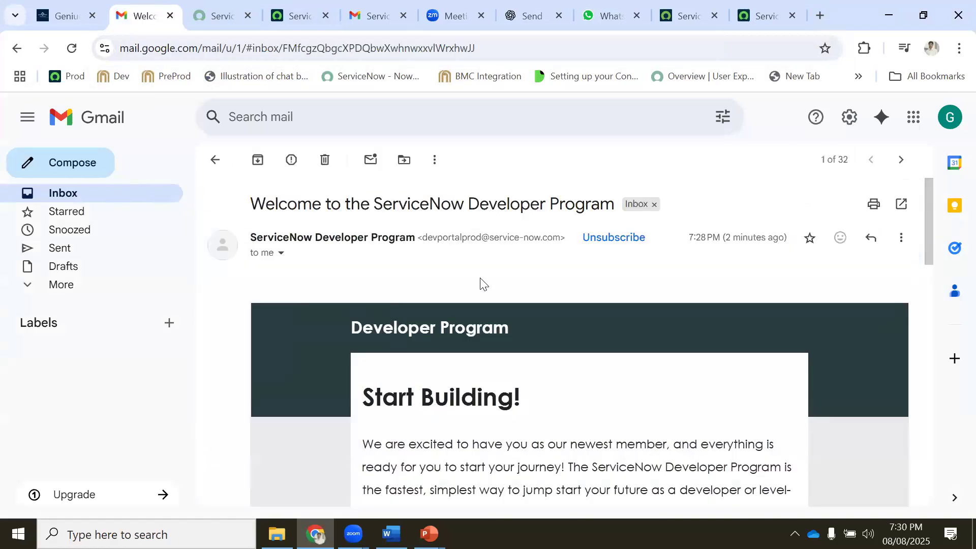
pyautogui.scroll(-12, 482, 283)
pyautogui.scroll(-5, 491, 280)
pyautogui.scroll(15, 491, 280)
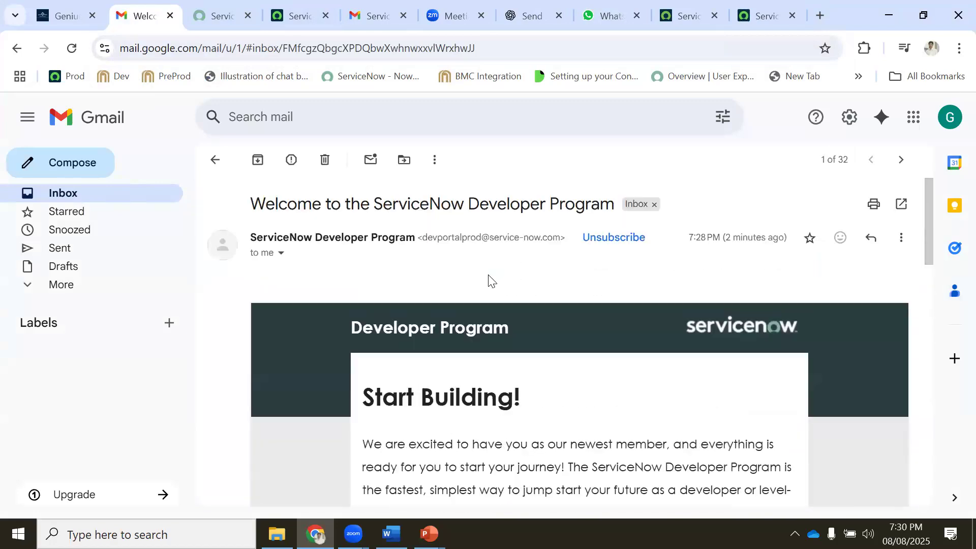
pyautogui.click(125, 193)
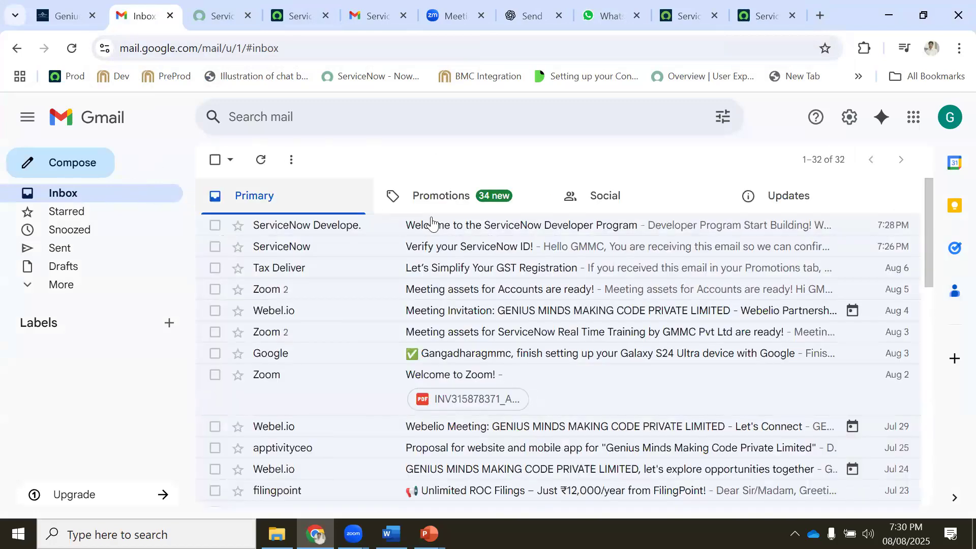
pyautogui.click(755, 17)
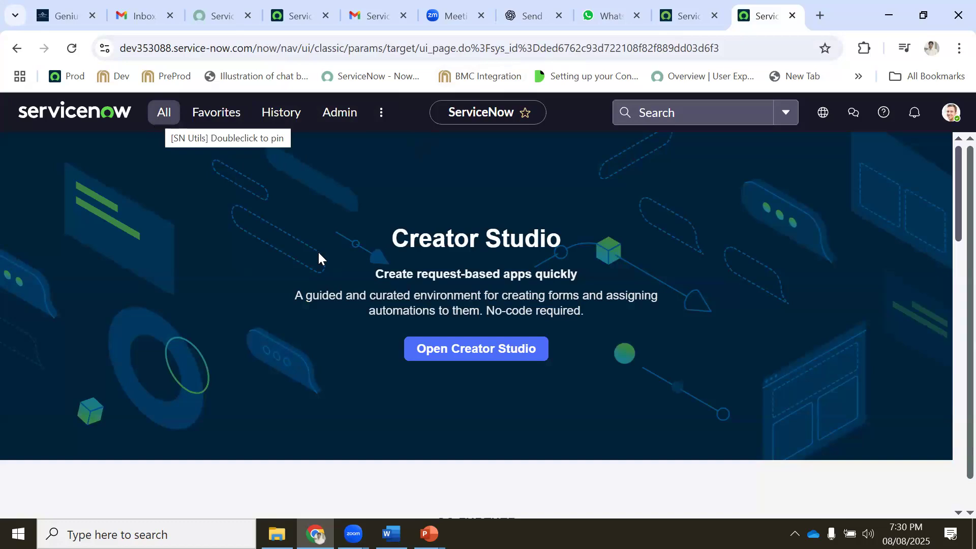
pyautogui.click(391, 533)
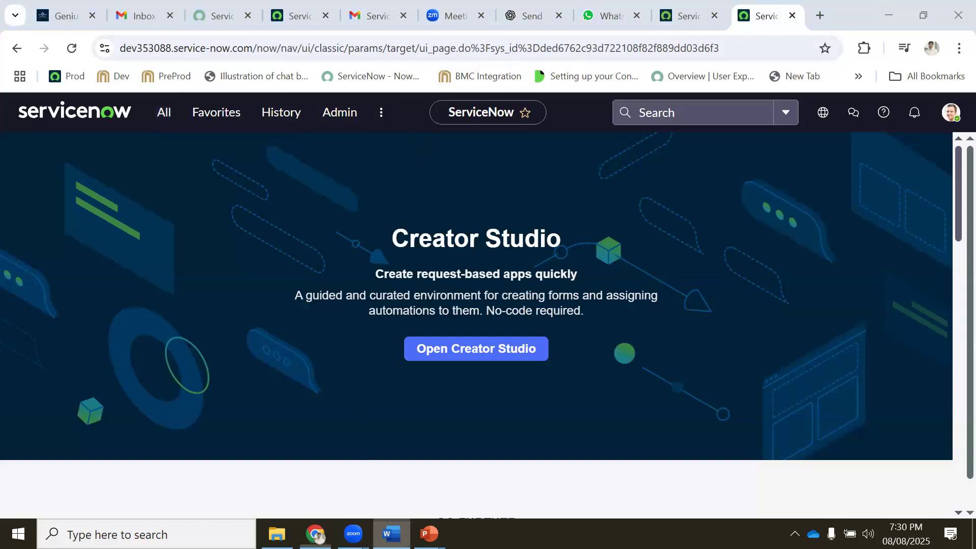
pyautogui.scroll(4, 343, 274)
pyautogui.scroll(-10, 343, 274)
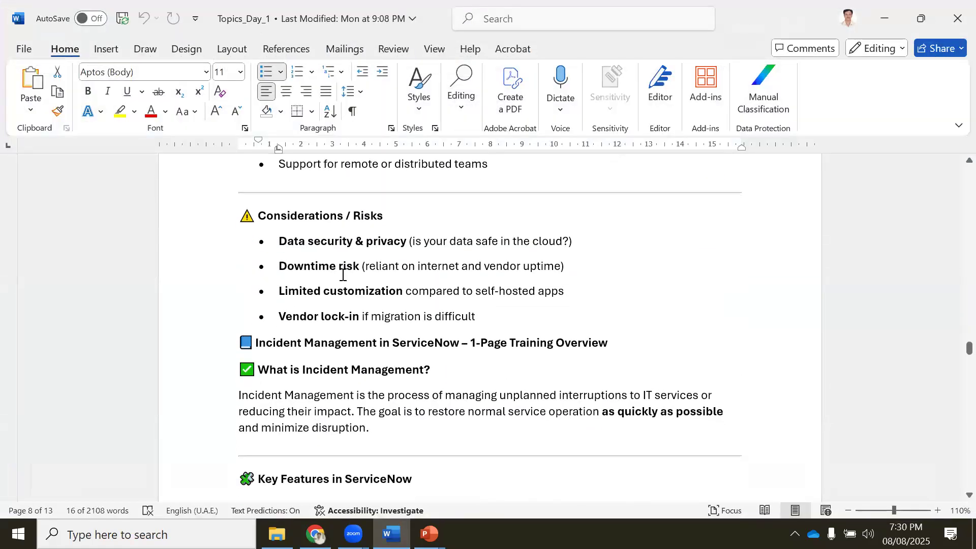
pyautogui.scroll(-6, 343, 274)
pyautogui.scroll(4, 342, 272)
pyautogui.scroll(7, 312, 259)
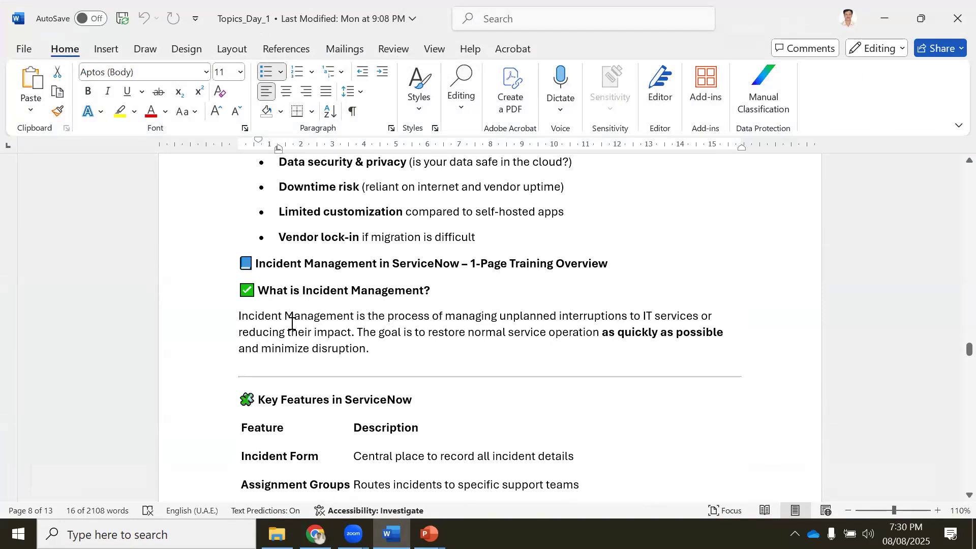
pyautogui.scroll(-3, 475, 270)
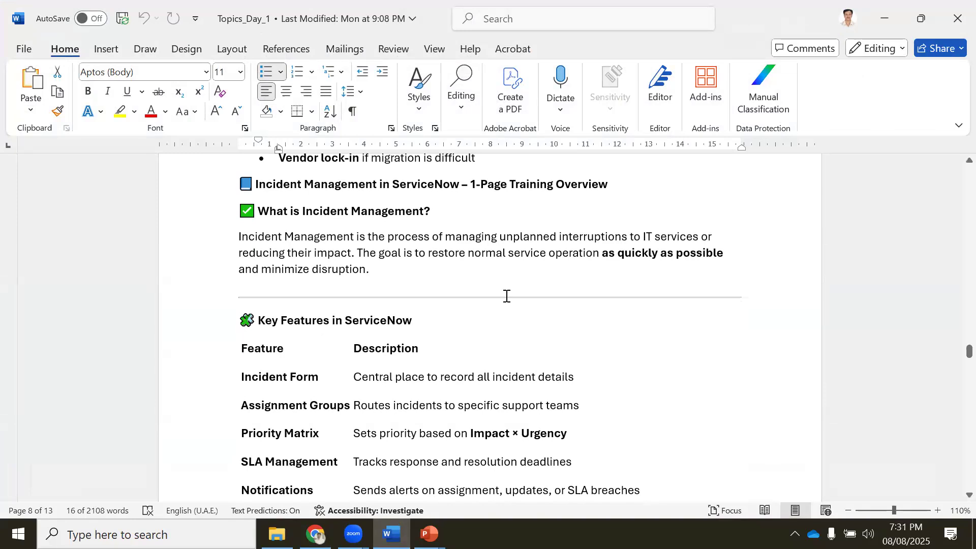
pyautogui.scroll(-1, 305, 356)
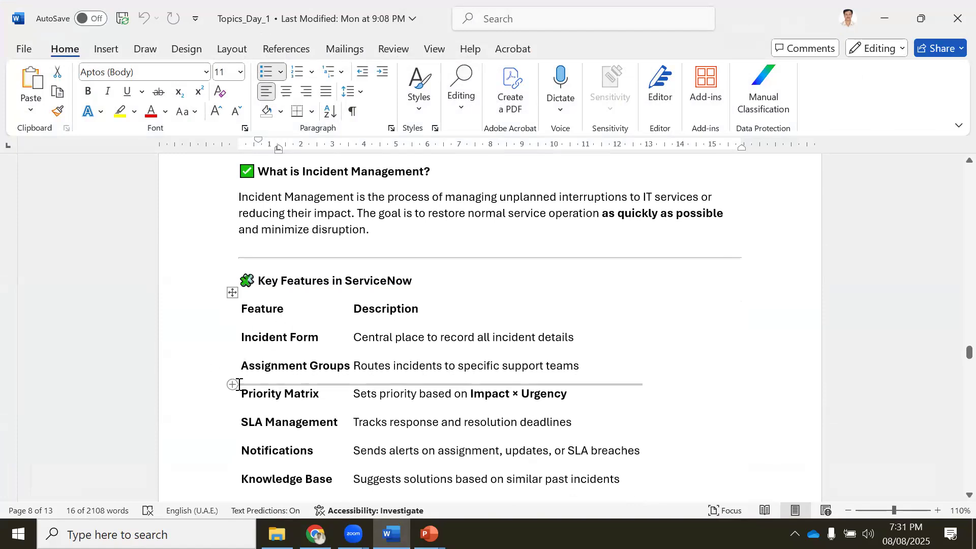
pyautogui.hotkey('alt', 'Tab')
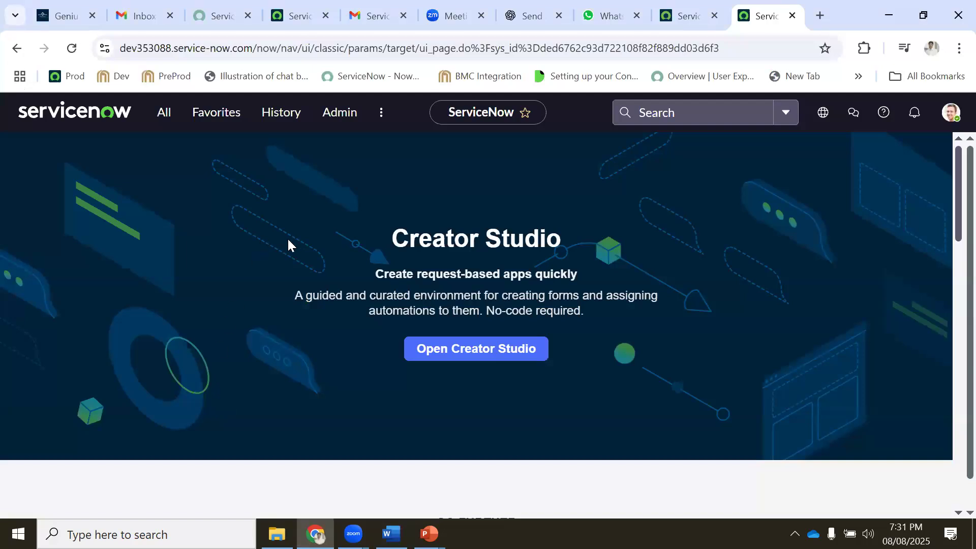
# Filter the All menu by 'incide' and open Incident > Assigned to me, which is empty
pyautogui.click(165, 116)
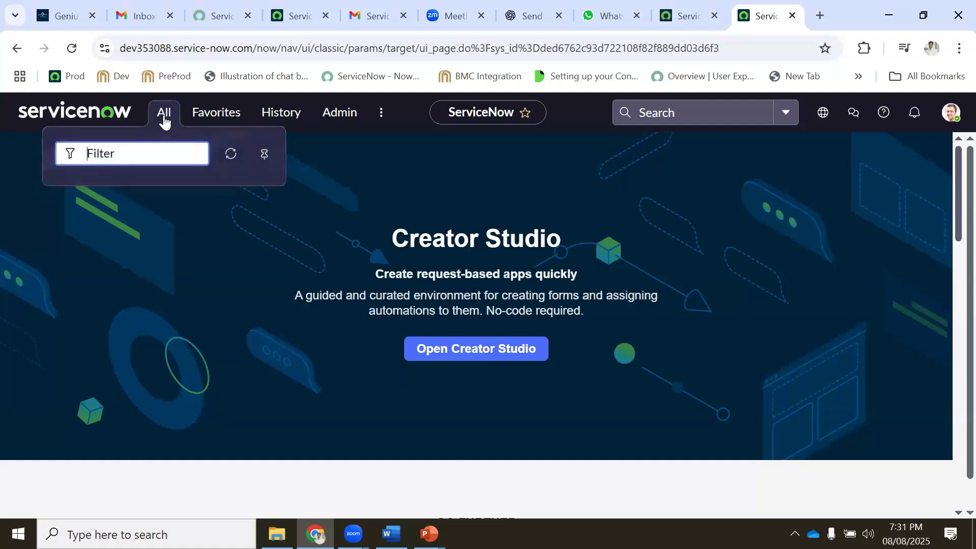
pyautogui.click(162, 115)
pyautogui.click(163, 115)
pyautogui.click(69, 53)
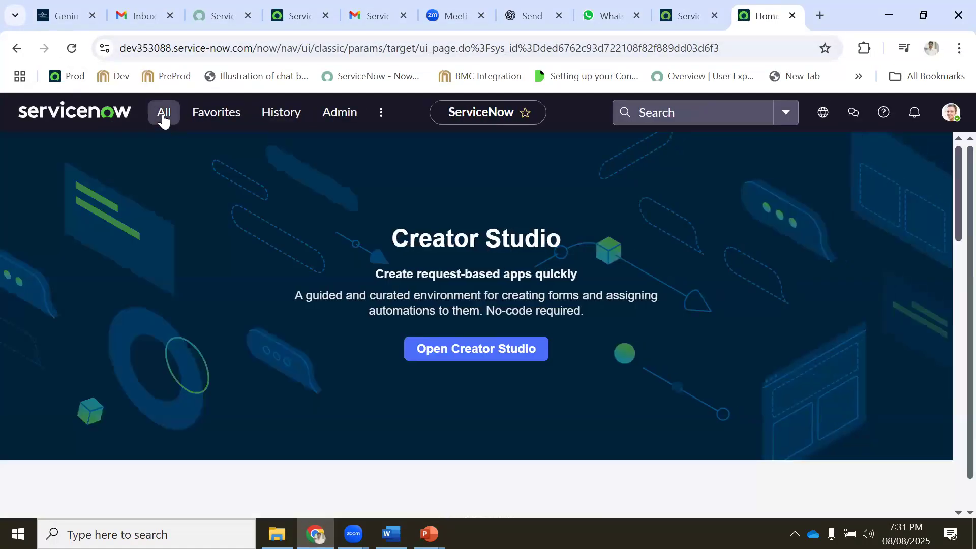
pyautogui.click(163, 117)
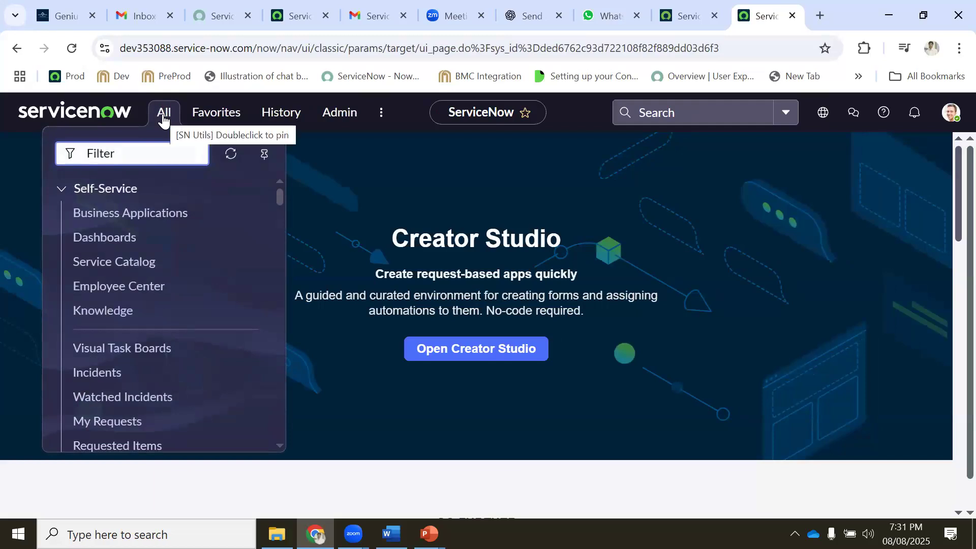
pyautogui.scroll(-10, 108, 277)
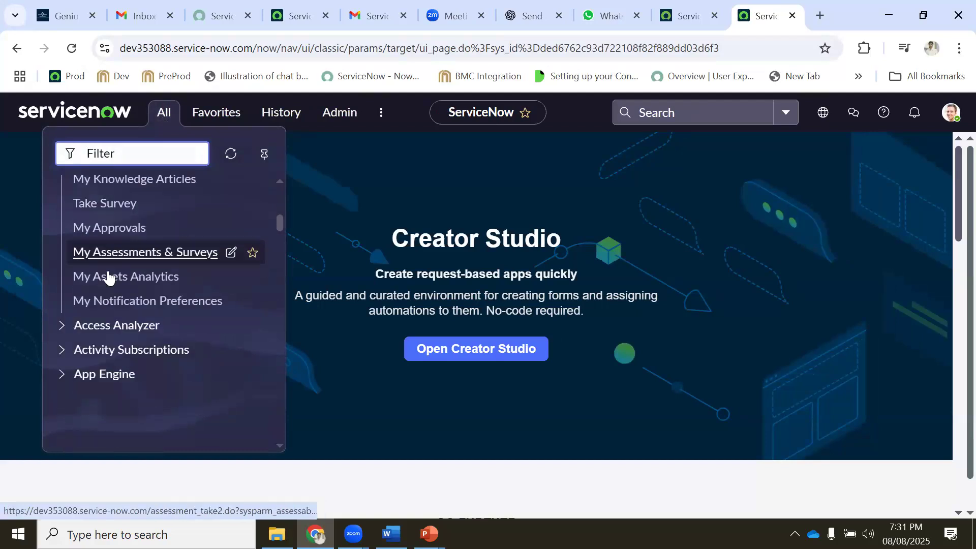
pyautogui.scroll(-8, 108, 277)
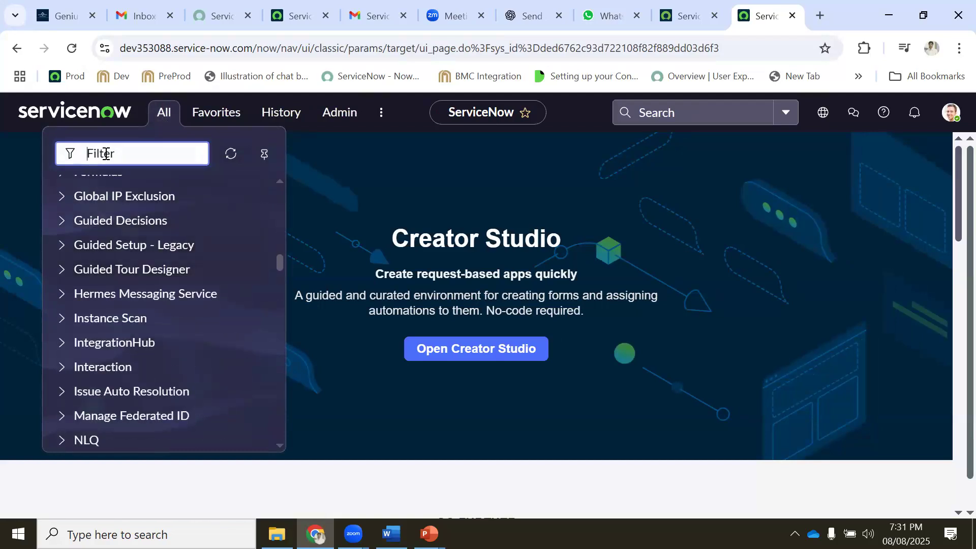
pyautogui.write('incident')
pyautogui.scroll(-5, 124, 283)
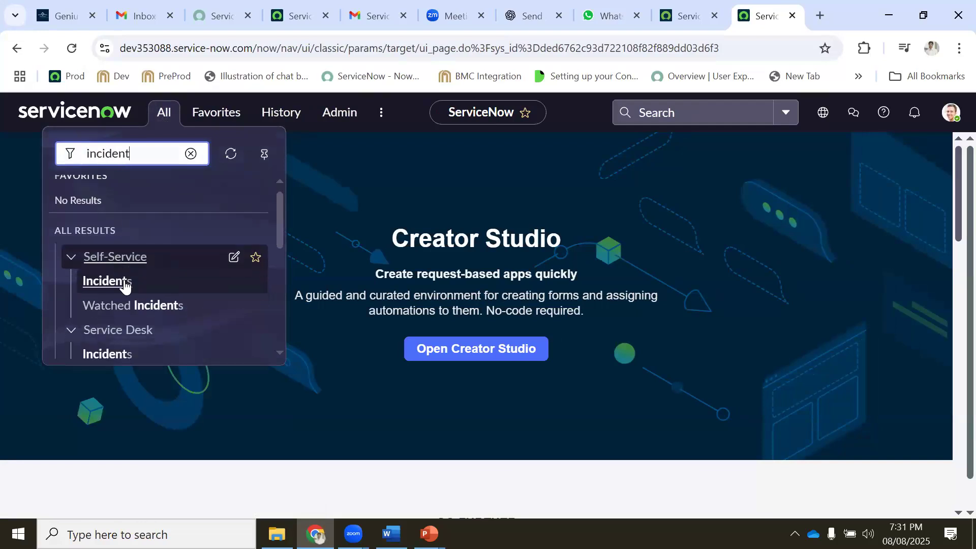
pyautogui.scroll(-2, 125, 293)
pyautogui.scroll(3, 117, 274)
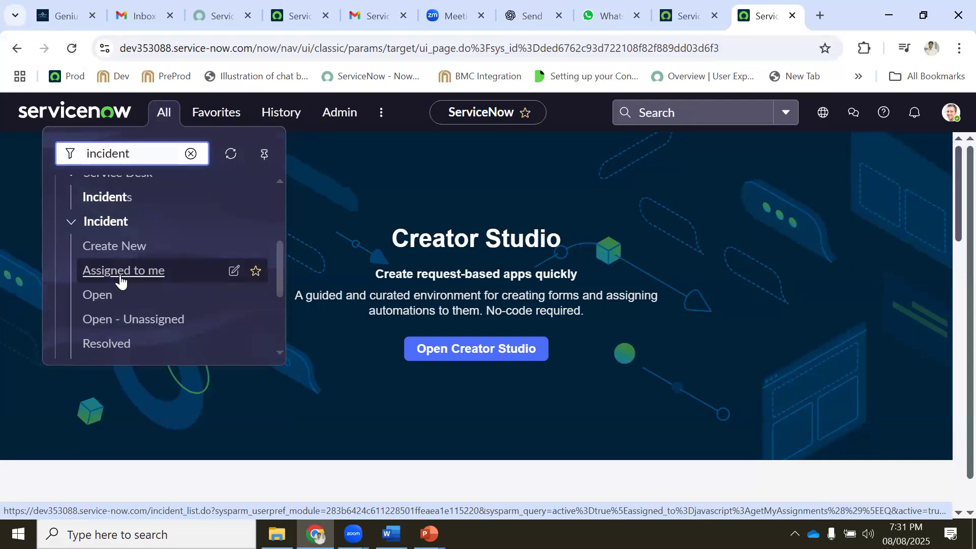
pyautogui.click(120, 277)
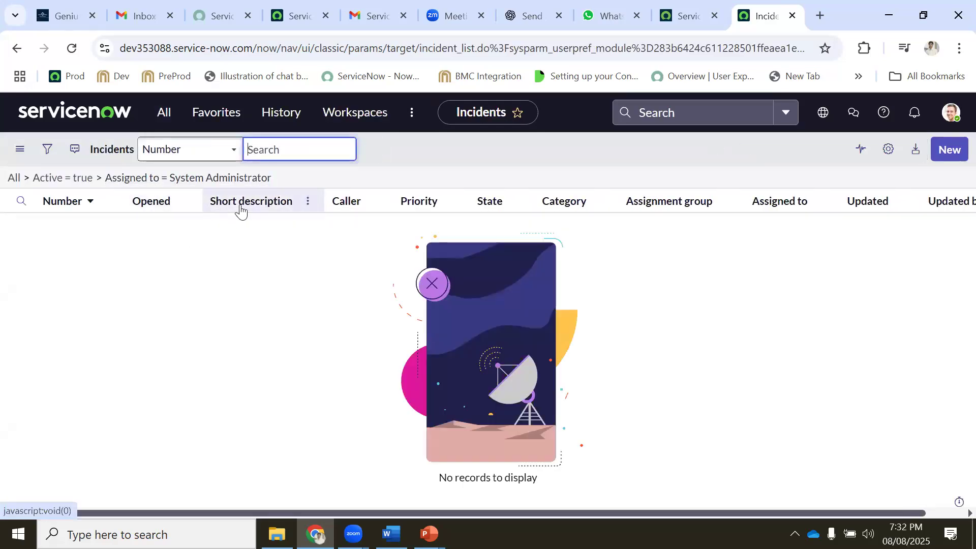
# View the All and Open incident lists from the Incident modules
pyautogui.click(170, 115)
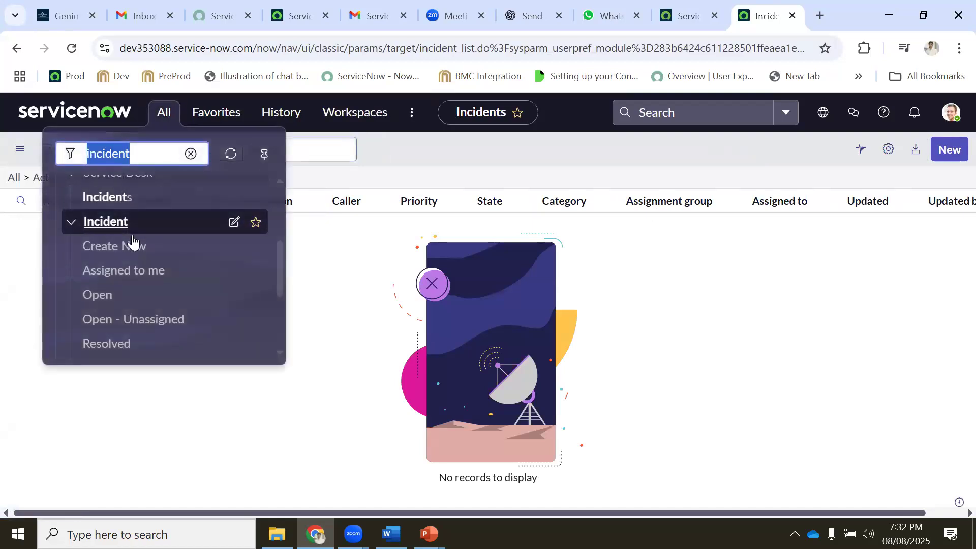
pyautogui.scroll(-1, 116, 315)
pyautogui.click(96, 291)
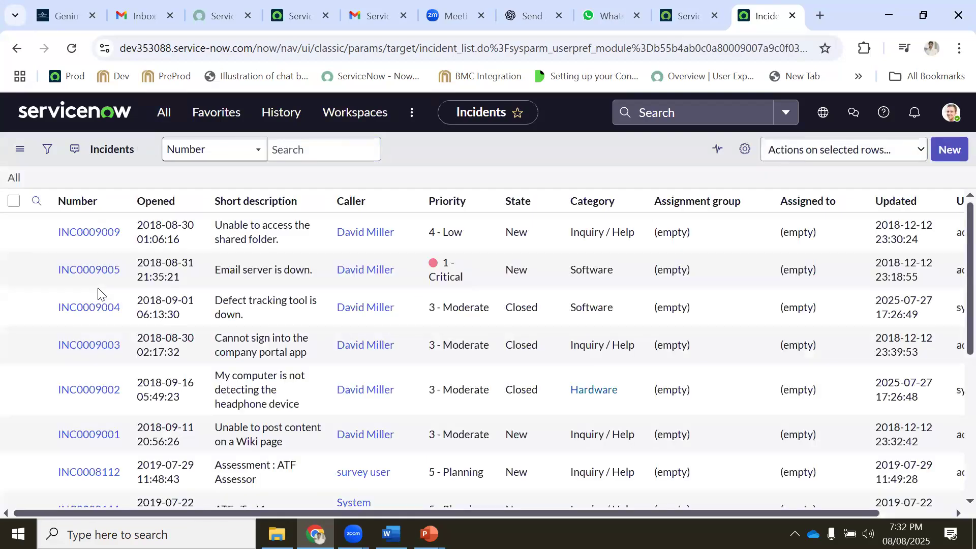
pyautogui.click(161, 115)
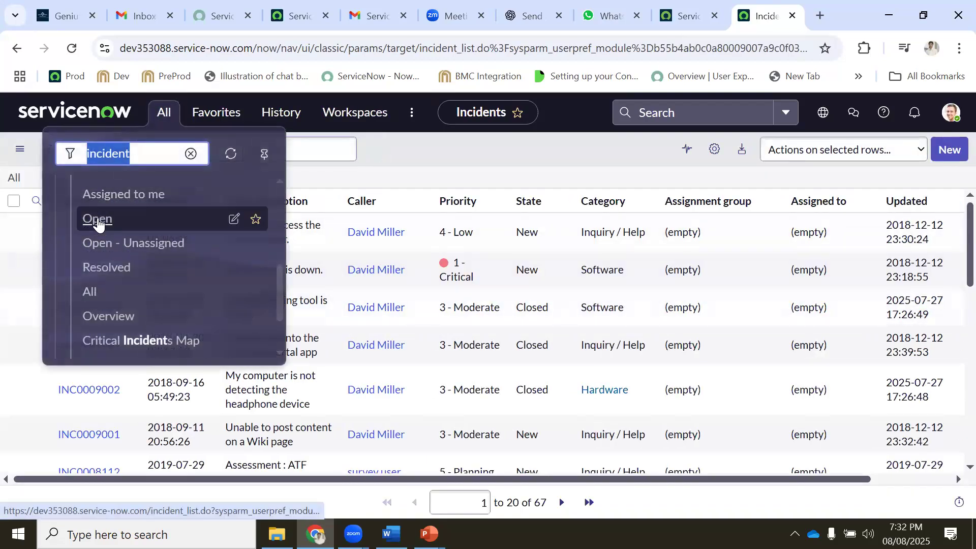
pyautogui.click(98, 219)
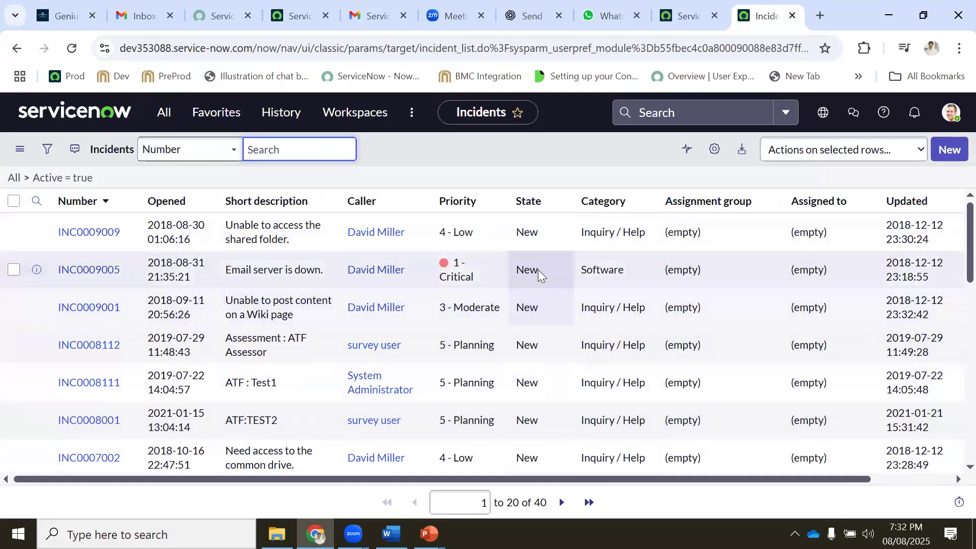
# List resolved incidents, then bring up the Topics_Day_1 Word notes at Typical Workflow
pyautogui.click(160, 118)
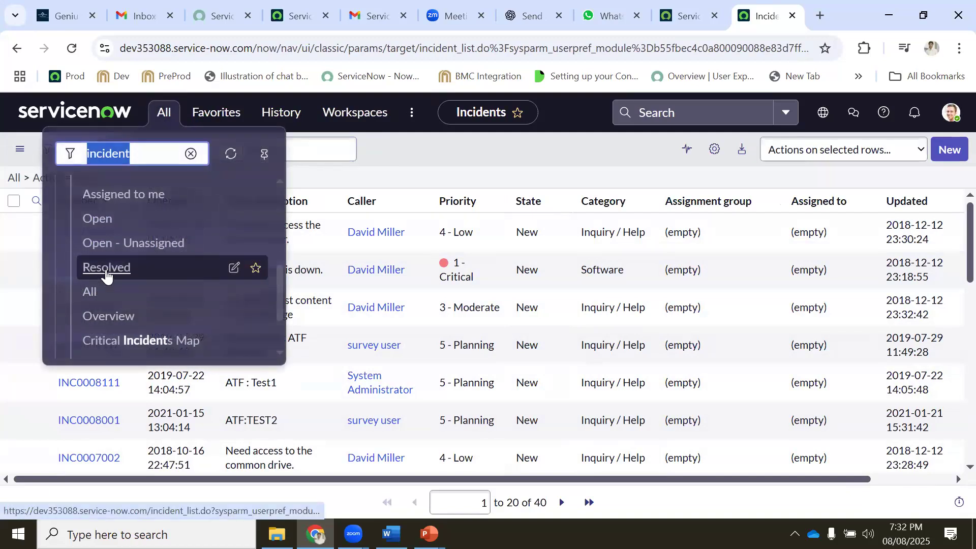
pyautogui.click(106, 268)
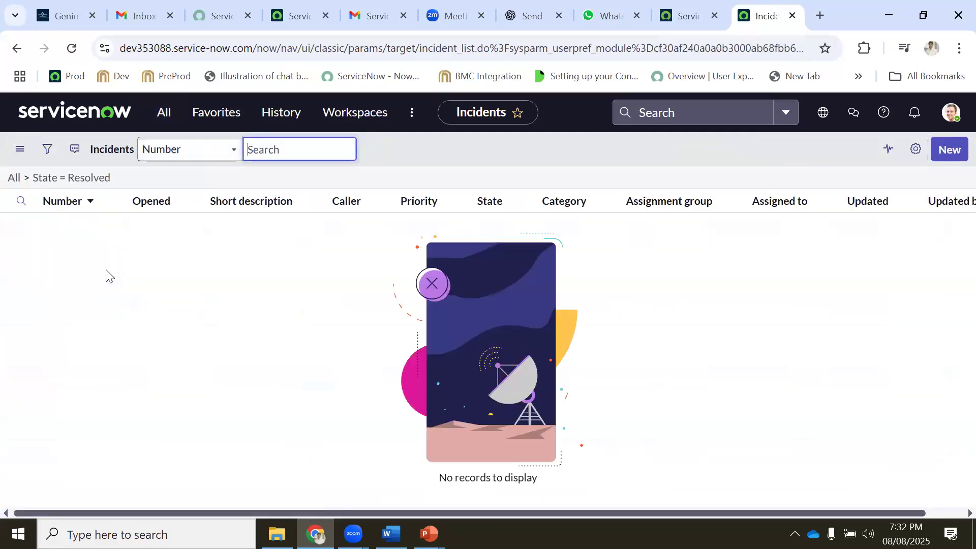
pyautogui.click(164, 117)
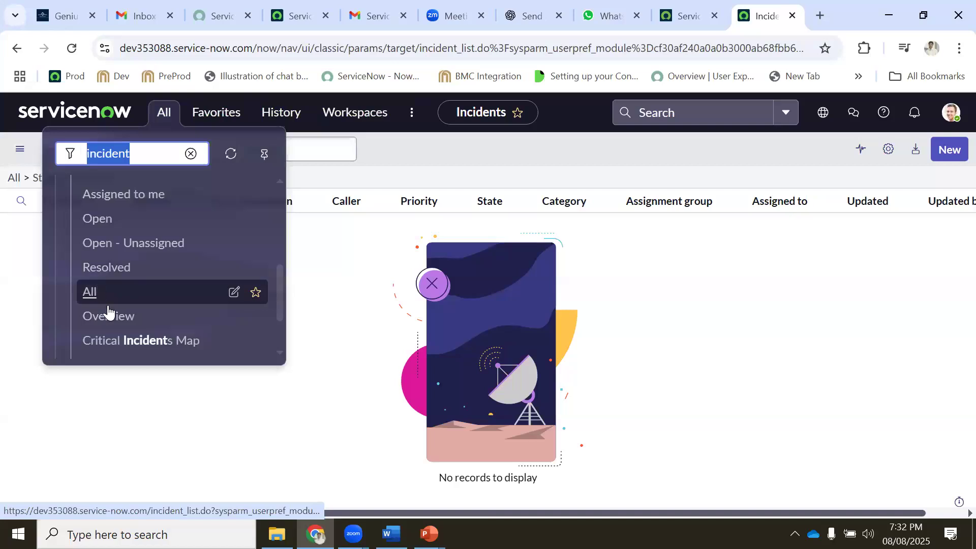
pyautogui.scroll(2, 107, 258)
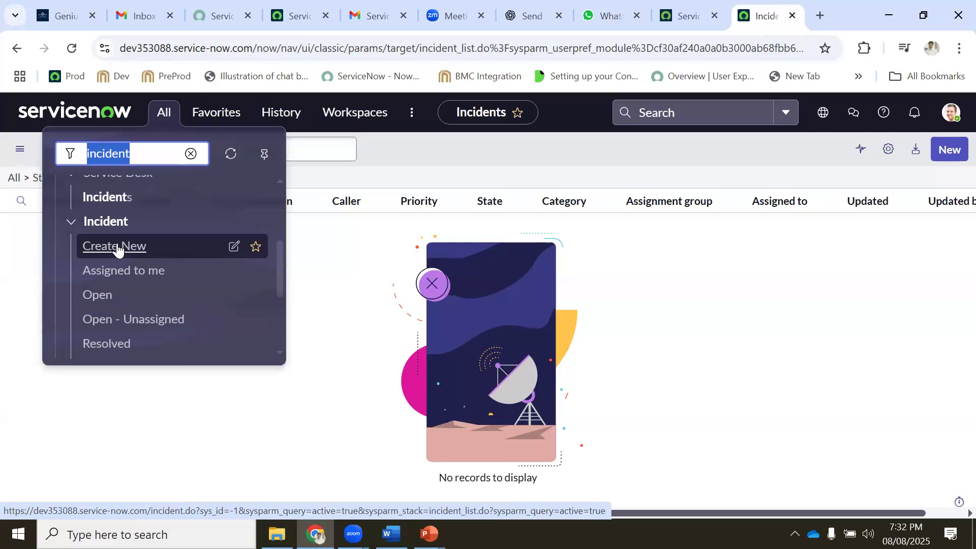
pyautogui.hotkey('alt', 'Tab')
pyautogui.scroll(-6, 364, 280)
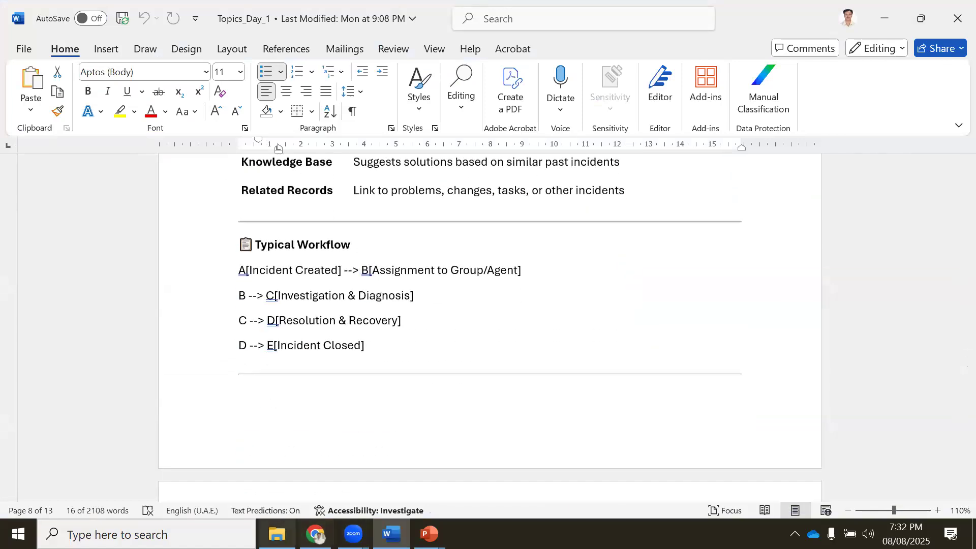
# Launch Excel from Windows search and create the blank workbook Book1
pyautogui.click(147, 535)
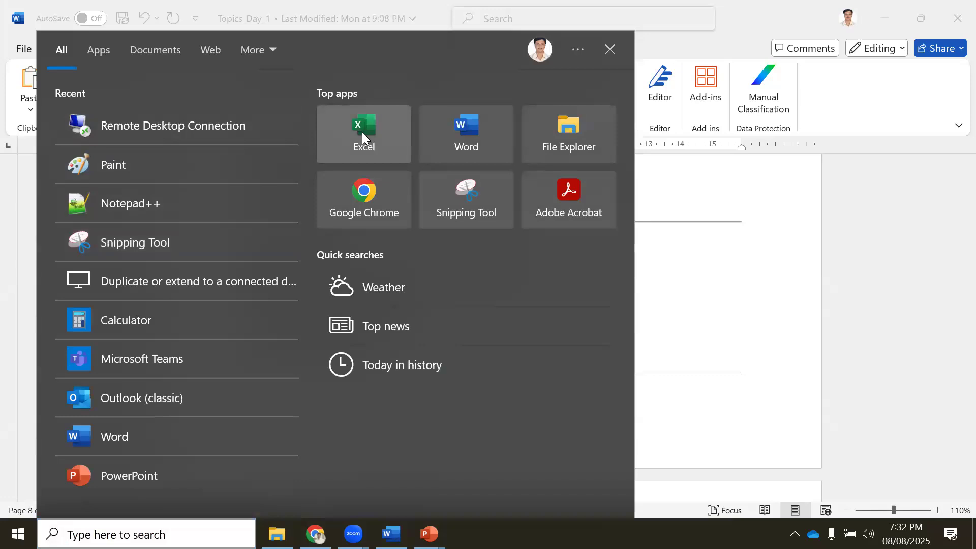
pyautogui.click(362, 132)
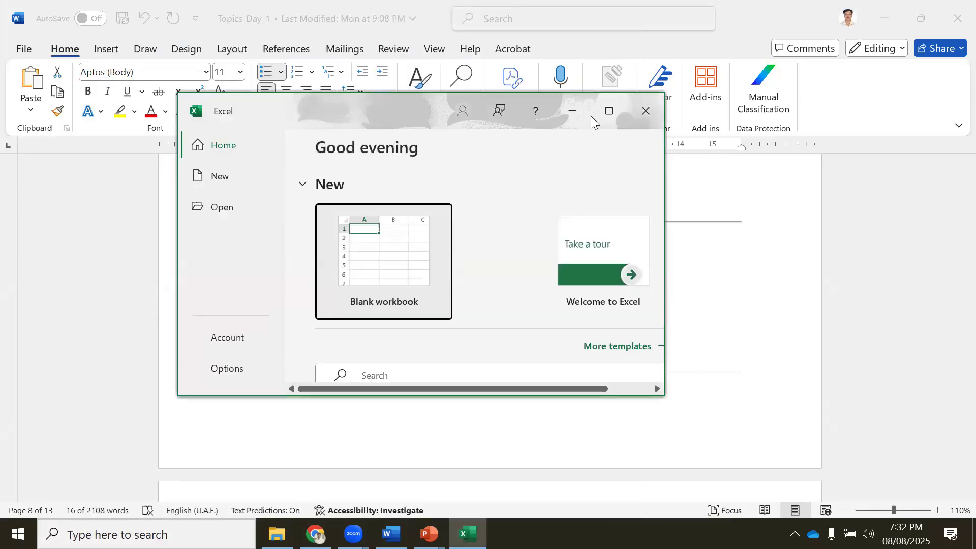
pyautogui.doubleClick(533, 126)
pyautogui.click(236, 170)
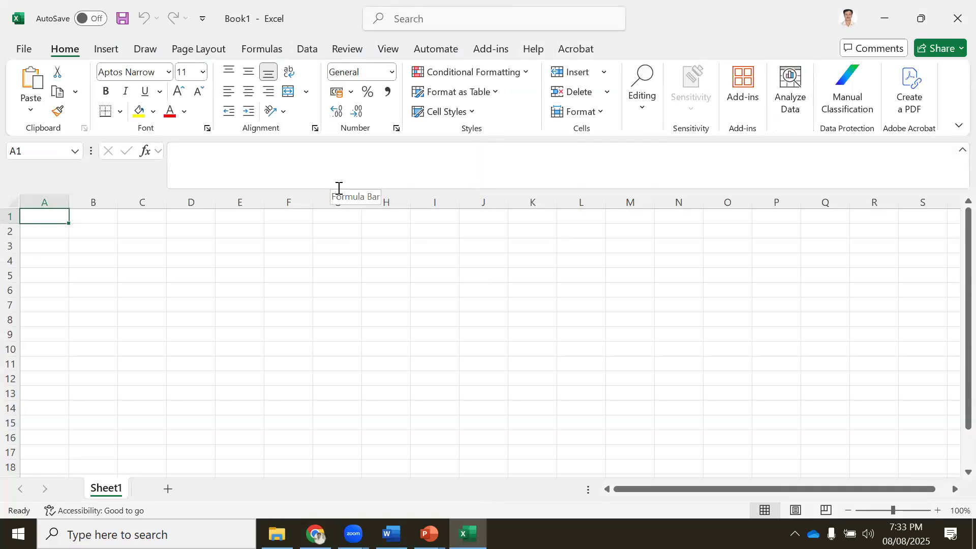
# Enter Email and Service Portal in cells F6 and F7
pyautogui.click(338, 170)
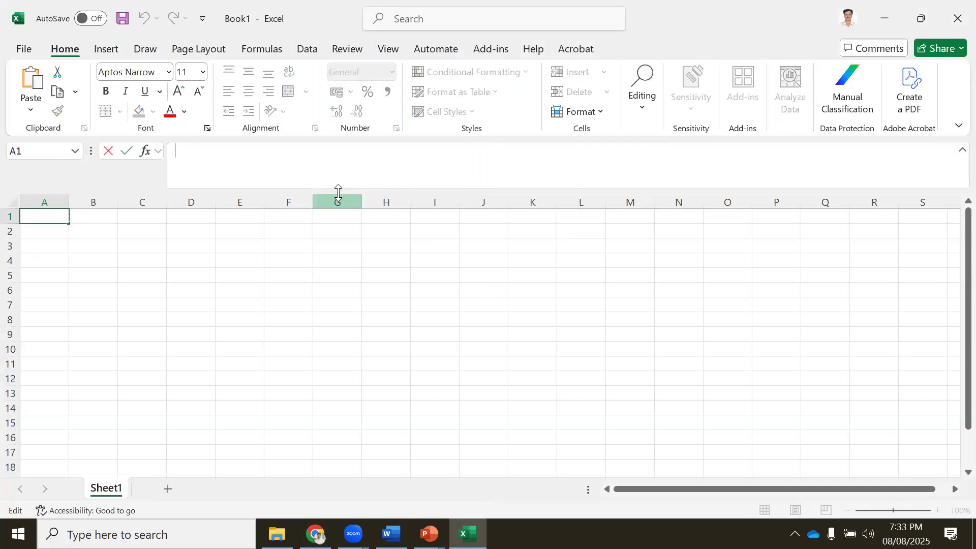
pyautogui.moveTo(338, 191); pyautogui.dragTo(338, 140)
pyautogui.click(280, 256)
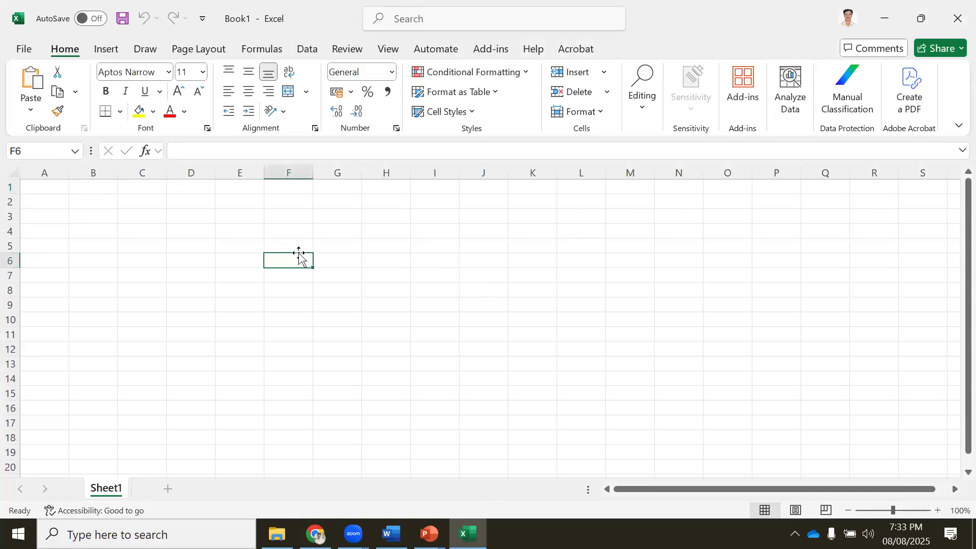
pyautogui.write('Email')
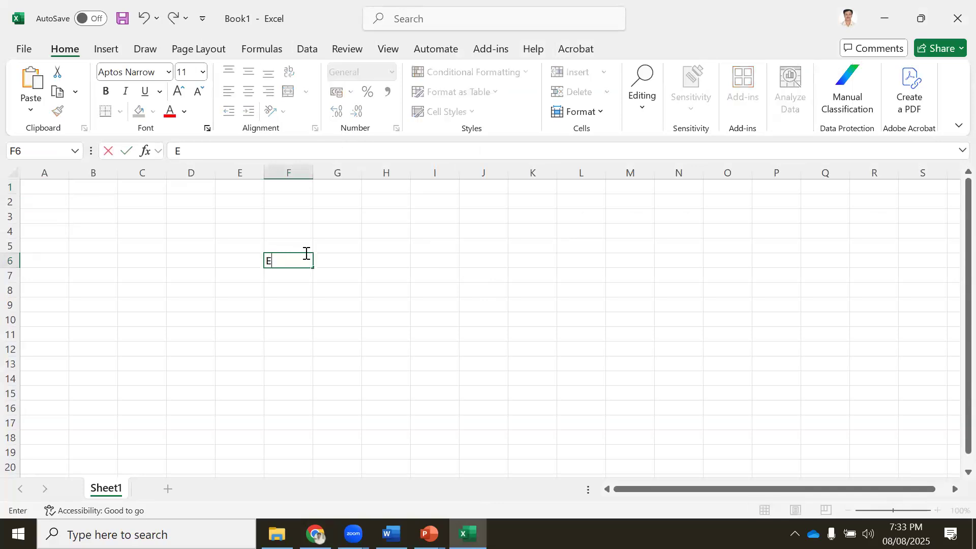
pyautogui.press('Return')
pyautogui.write('Service Port')
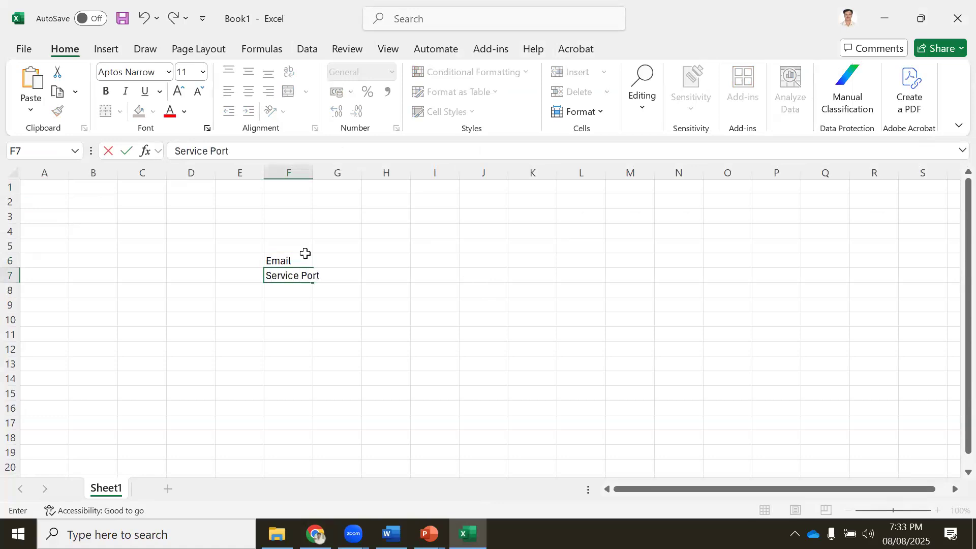
pyautogui.write('al')
pyautogui.press('Return')
# Add Calling to Service Desk, Virtual Agent, ESC (Employee Service Centre) and Integrations in F8:F11, autofitting column F
pyautogui.doubleClick(312, 172)
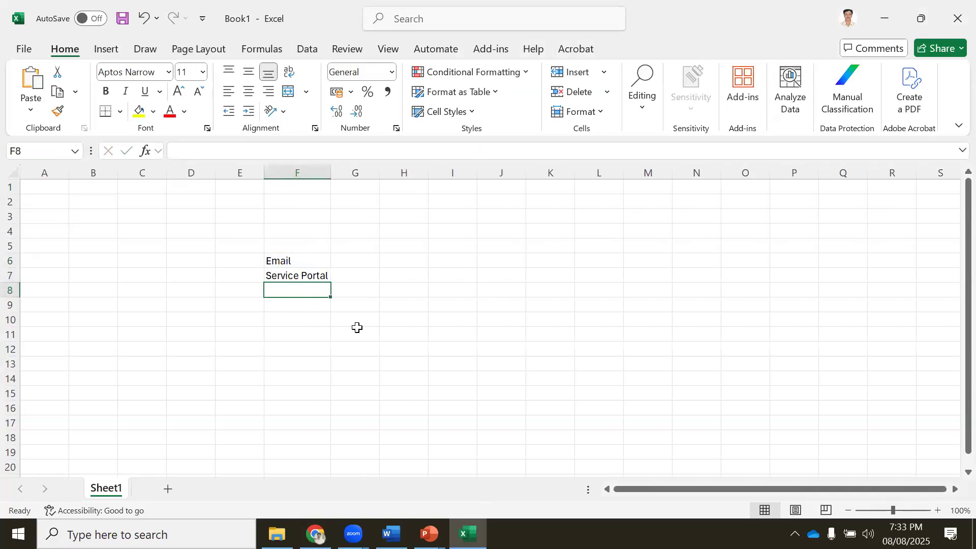
pyautogui.write('Calling')
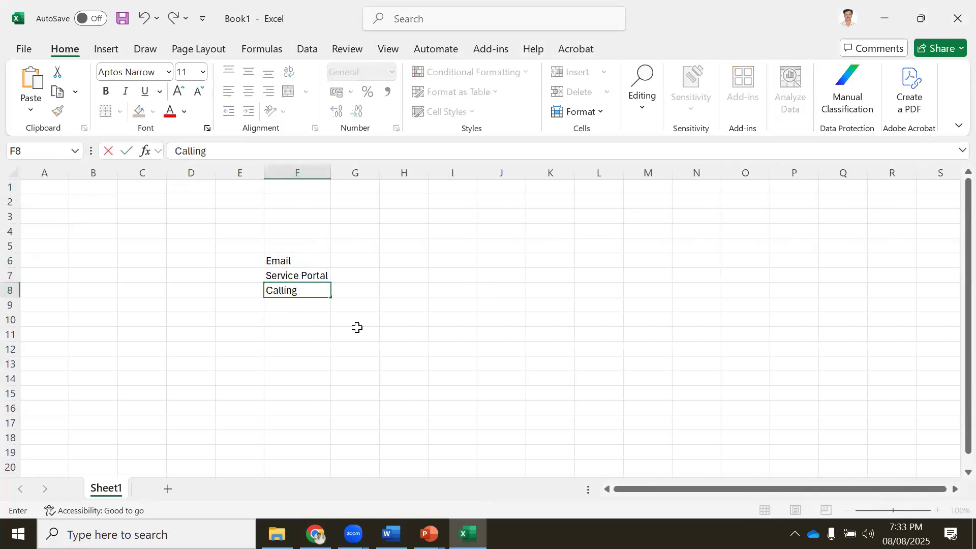
pyautogui.write(' to Service Desk')
pyautogui.press('Return')
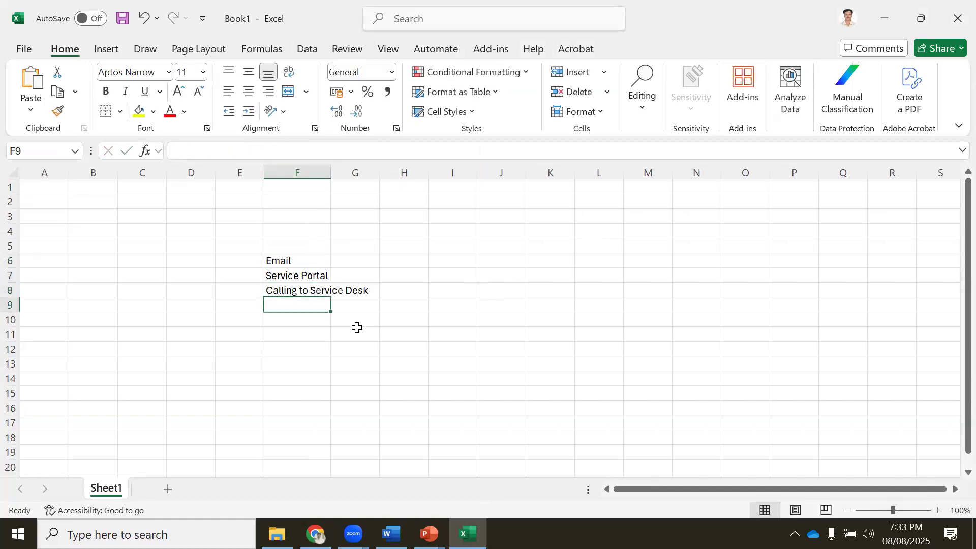
pyautogui.doubleClick(326, 179)
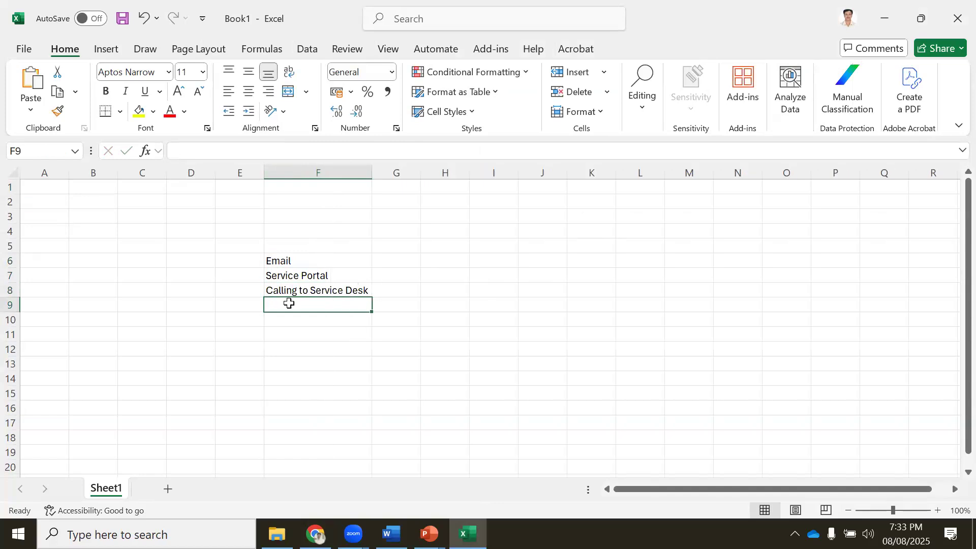
pyautogui.write('Virtual Agent')
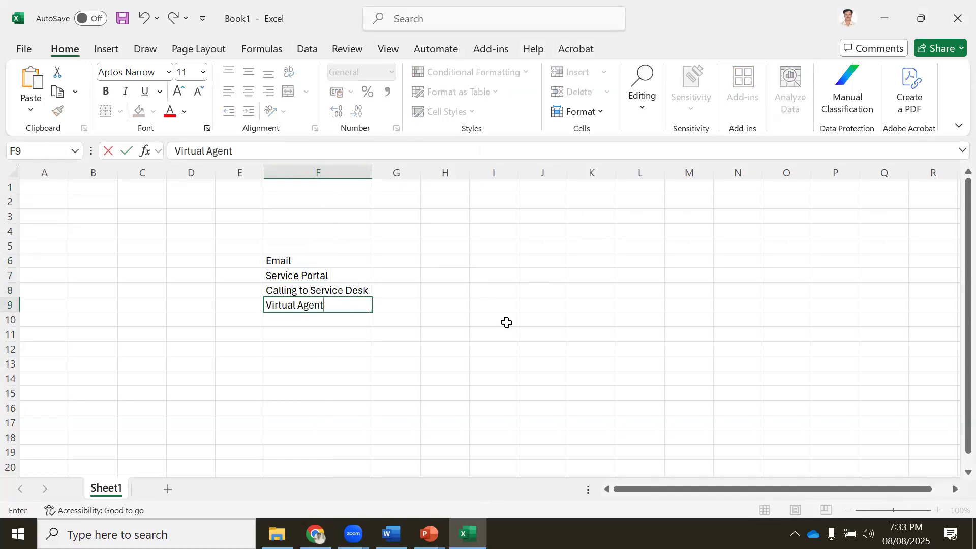
pyautogui.press('Return')
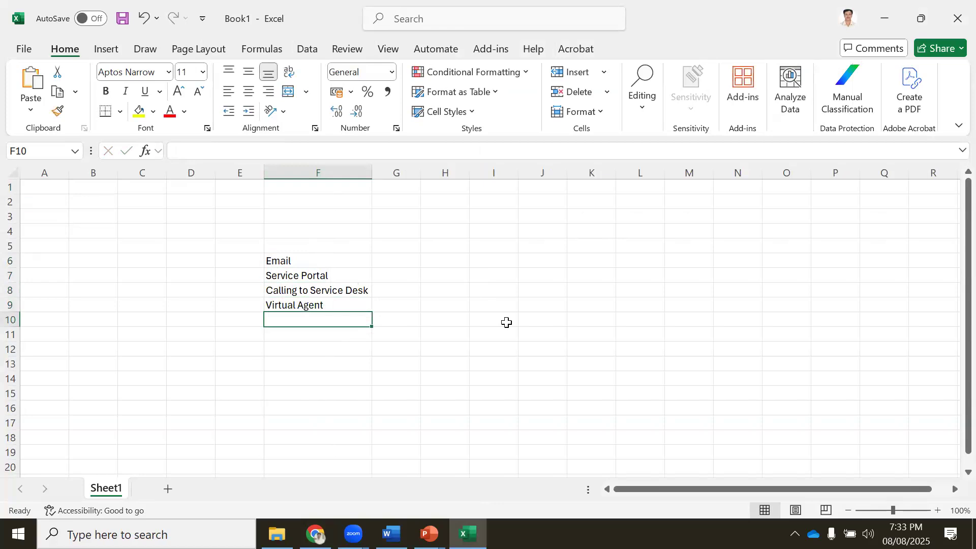
pyautogui.write('E')
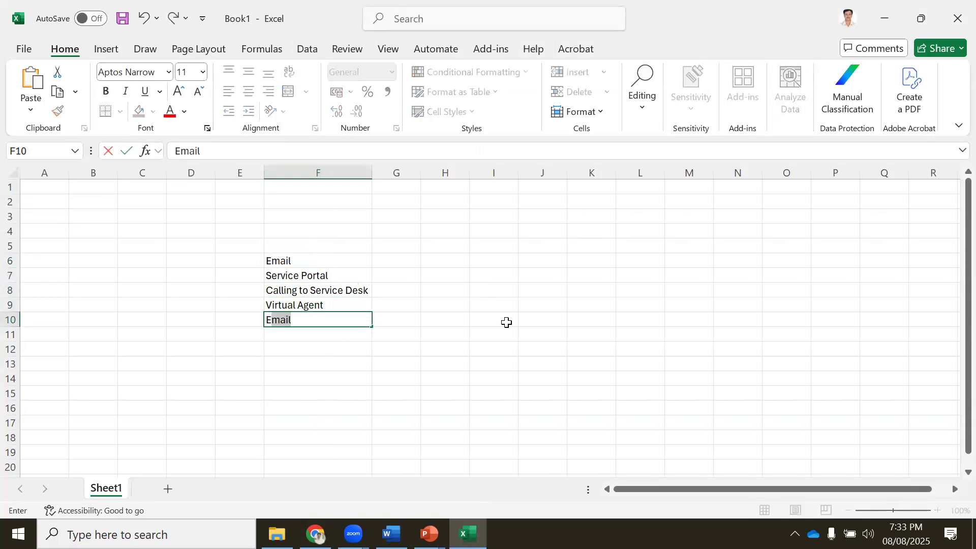
pyautogui.write('SC (Employee Service Cent')
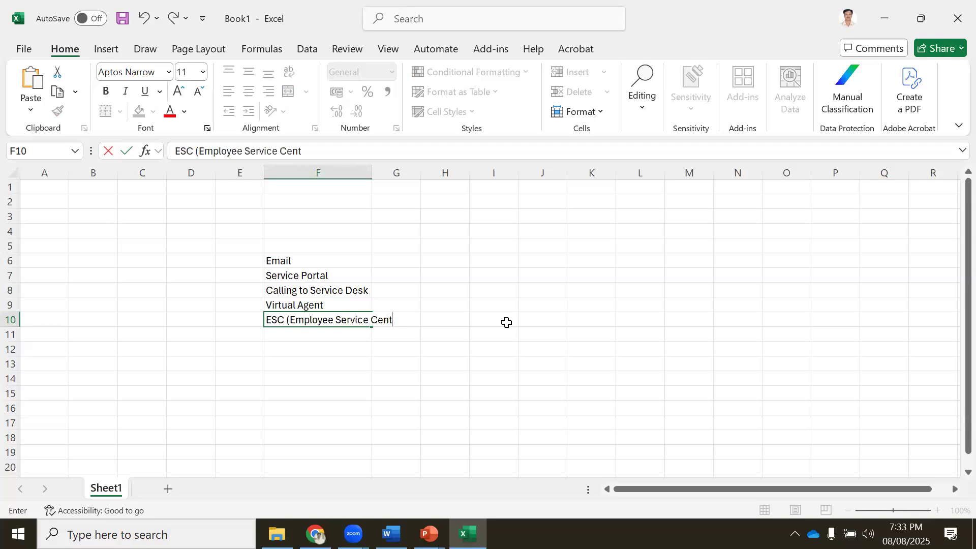
pyautogui.write('re)')
pyautogui.press('Return')
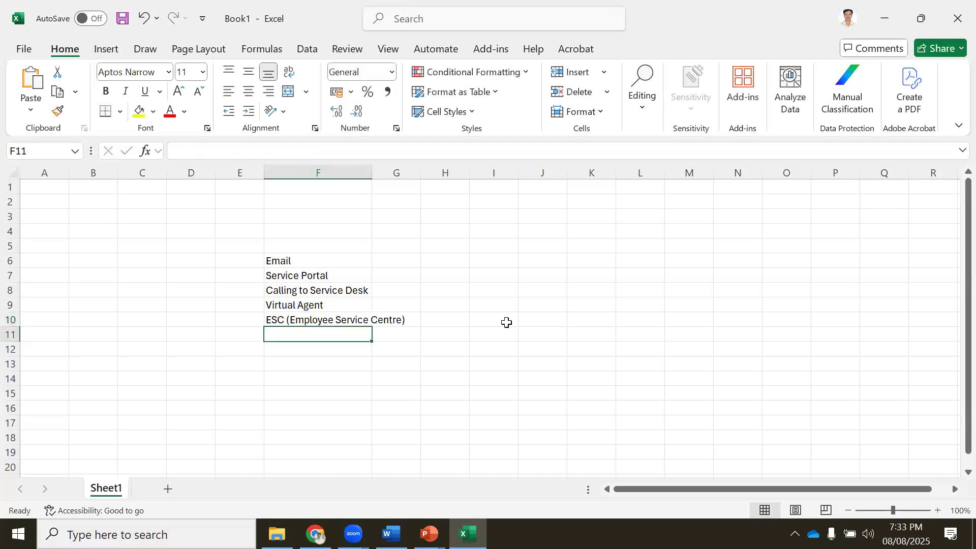
pyautogui.doubleClick(371, 172)
pyautogui.click(510, 316)
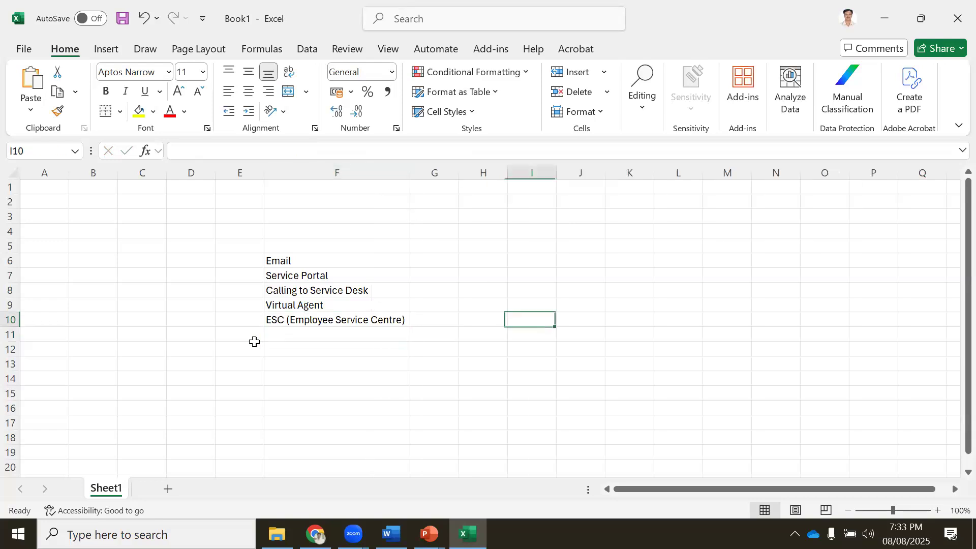
pyautogui.click(320, 330)
pyautogui.write('Integrations')
pyautogui.press('Return')
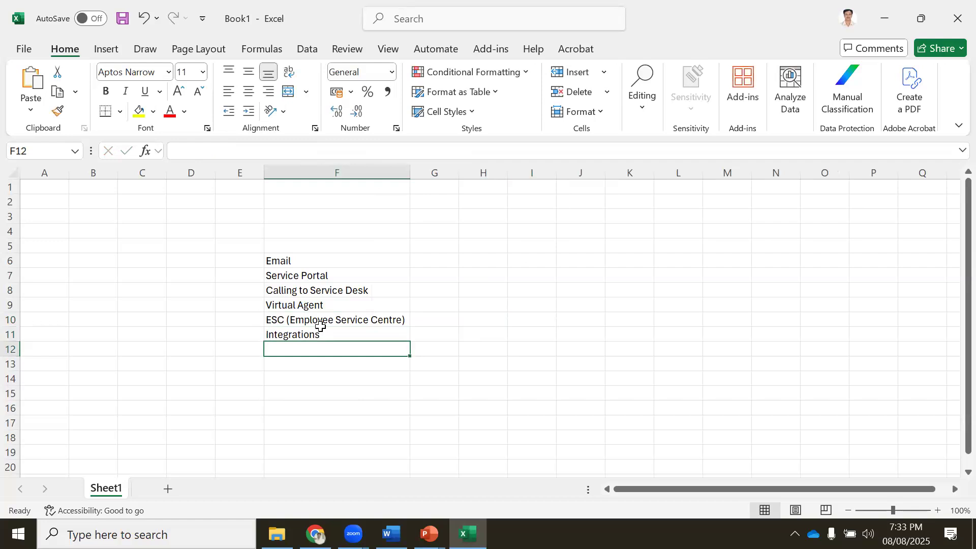
# Select the source list in F6:F11, then check the ServiceNow incidents list
pyautogui.click(293, 260)
pyautogui.moveTo(296, 288); pyautogui.dragTo(298, 334)
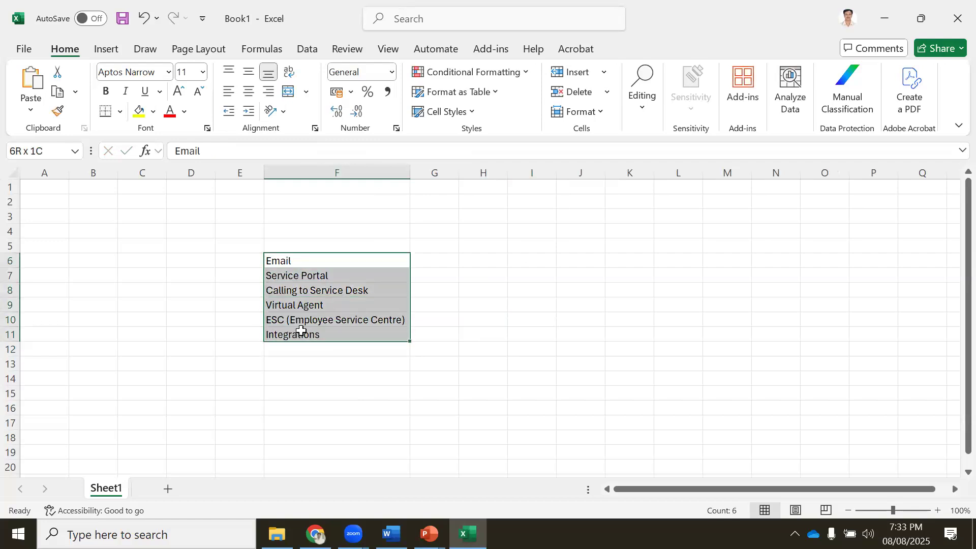
pyautogui.click(447, 261)
pyautogui.moveTo(285, 261); pyautogui.dragTo(289, 333)
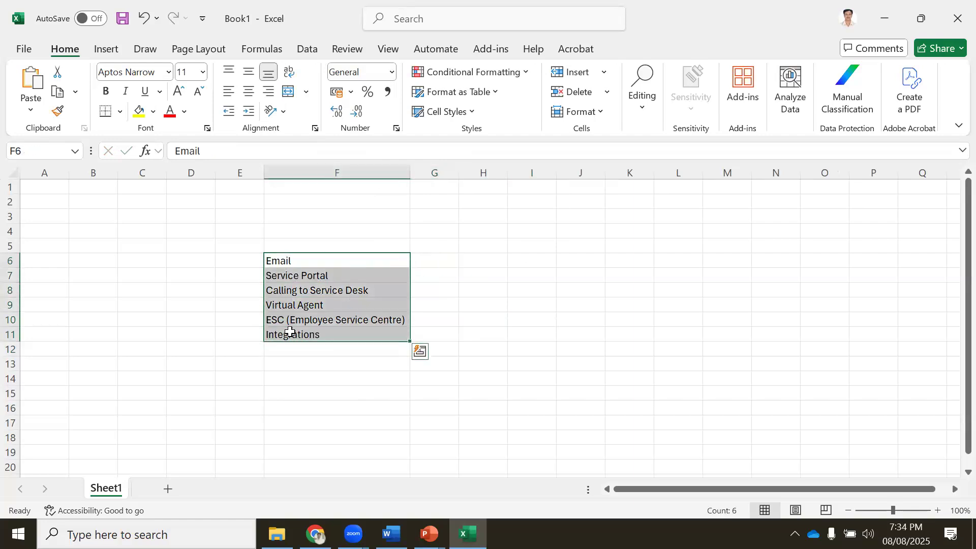
pyautogui.click(433, 258)
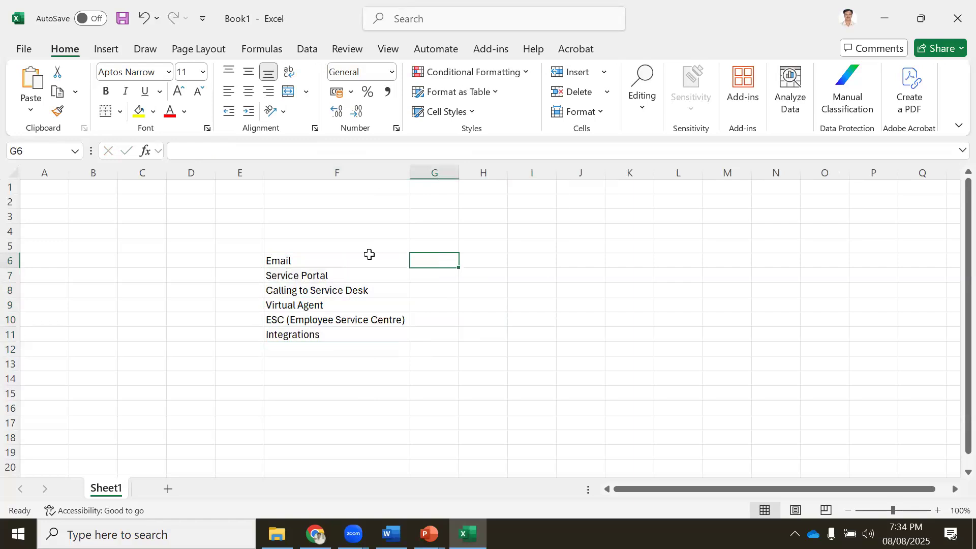
pyautogui.click(308, 256)
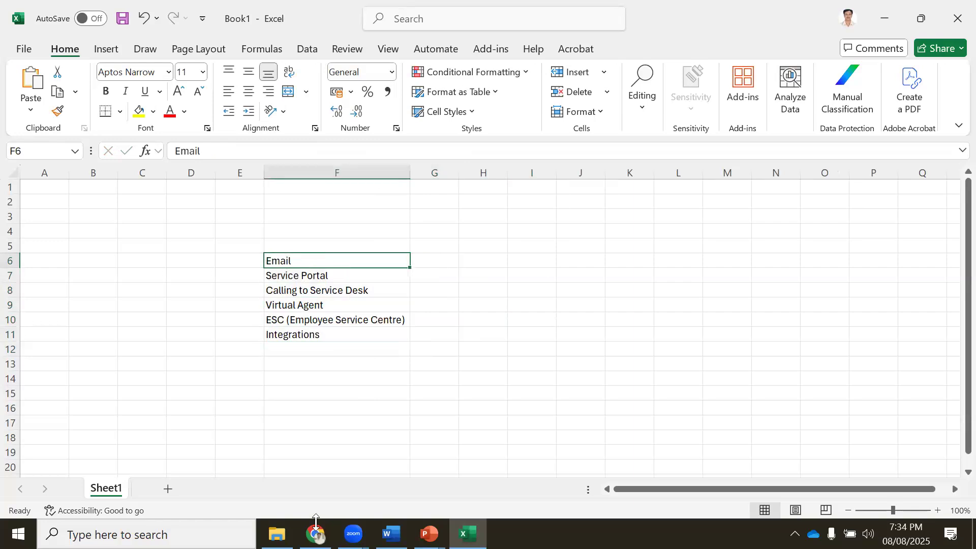
pyautogui.click(315, 532)
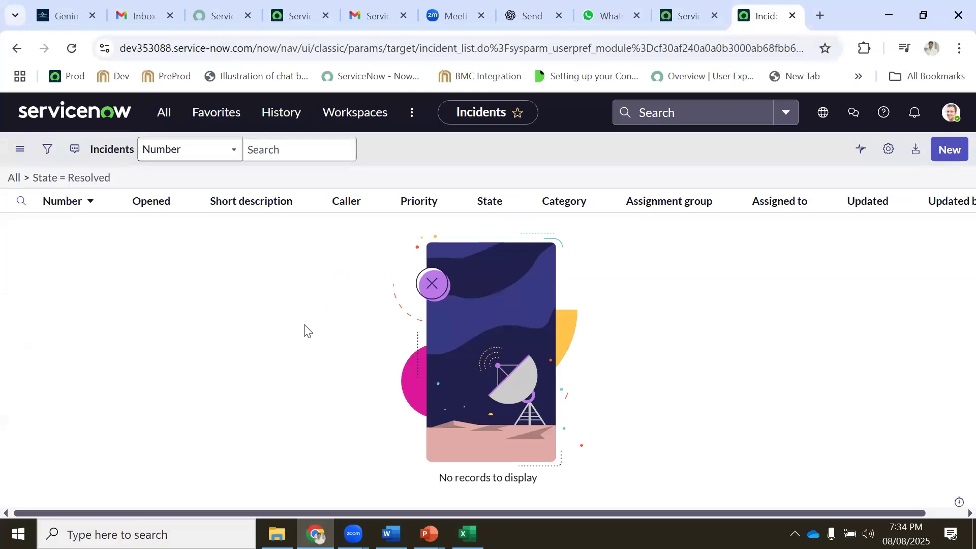
# Add the heading 'Source of Ticket' in F5 and go back to the browser
pyautogui.hotkey('alt', 'Tab')
pyautogui.click(290, 246)
pyautogui.write('Source of Ticekt')
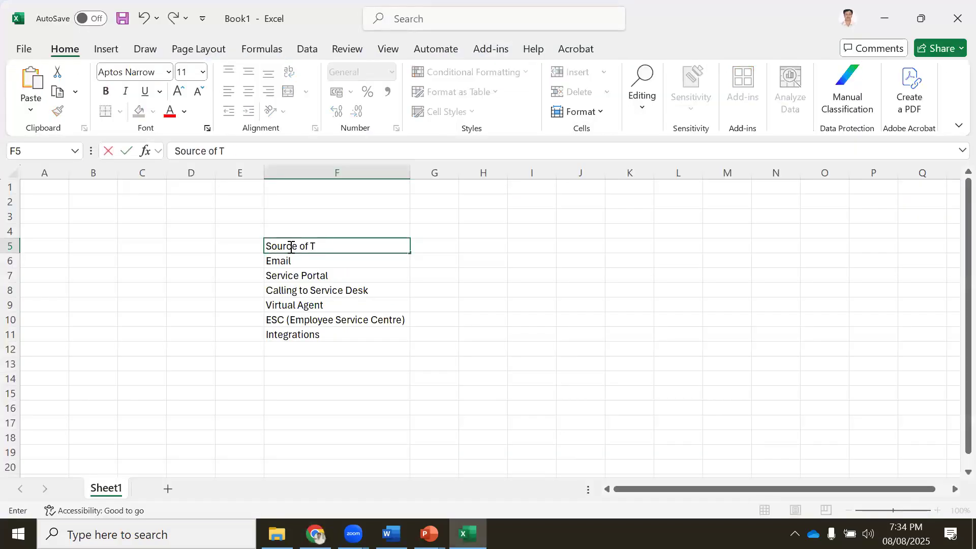
pyautogui.press('BackSpace')
pyautogui.press('BackSpace')
pyautogui.press('BackSpace')
pyautogui.write('ke')
pyautogui.press('Return')
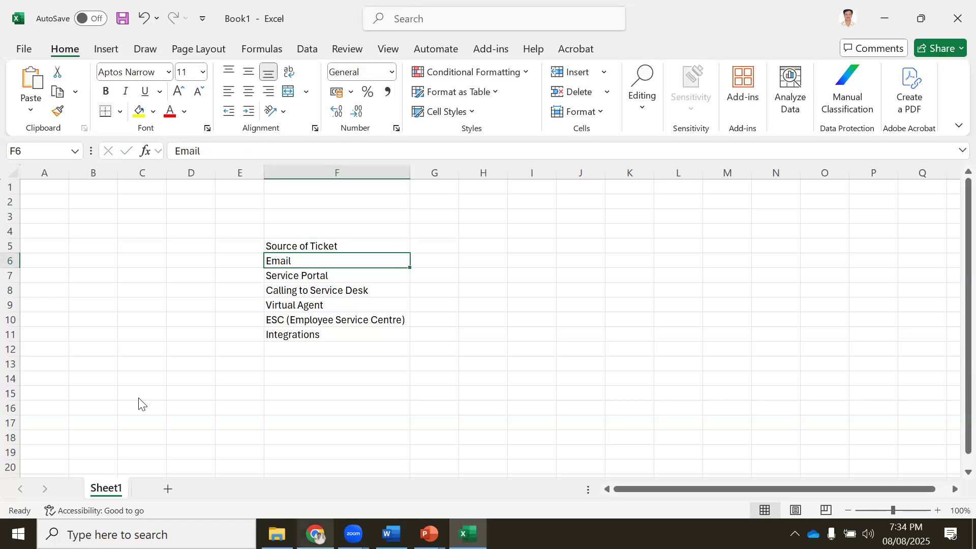
pyautogui.hotkey('alt', 'Tab')
# Open incident INC0009009 from the All Incidents list in its own tab
pyautogui.click(687, 15)
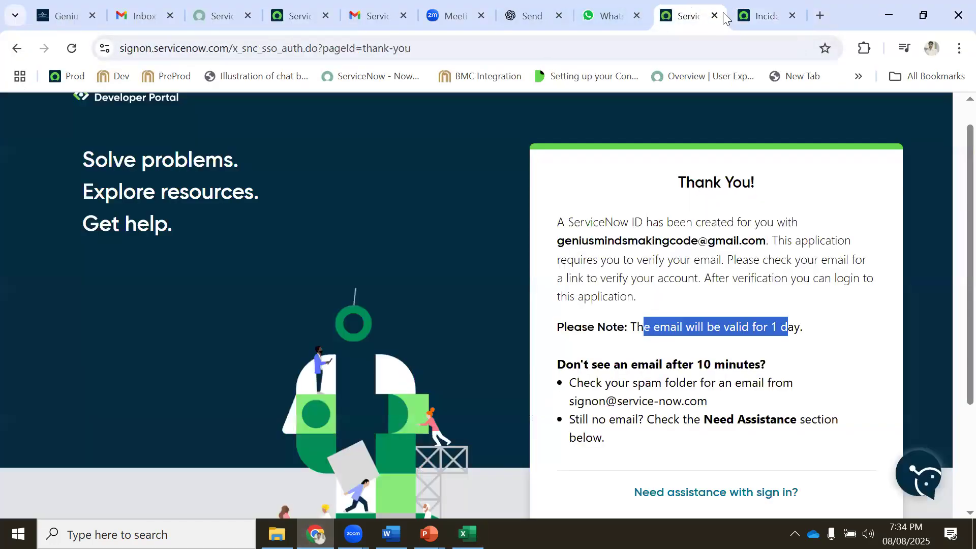
pyautogui.click(762, 15)
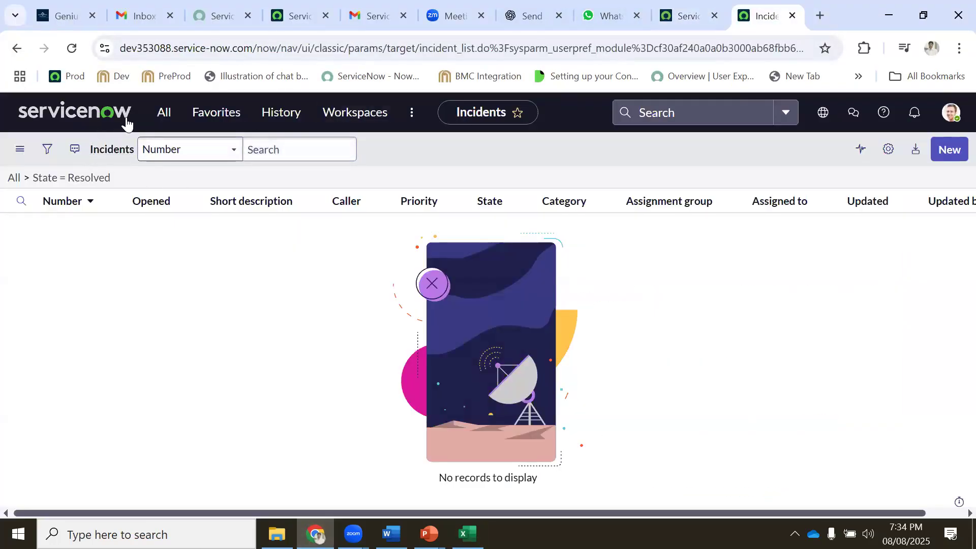
pyautogui.click(176, 113)
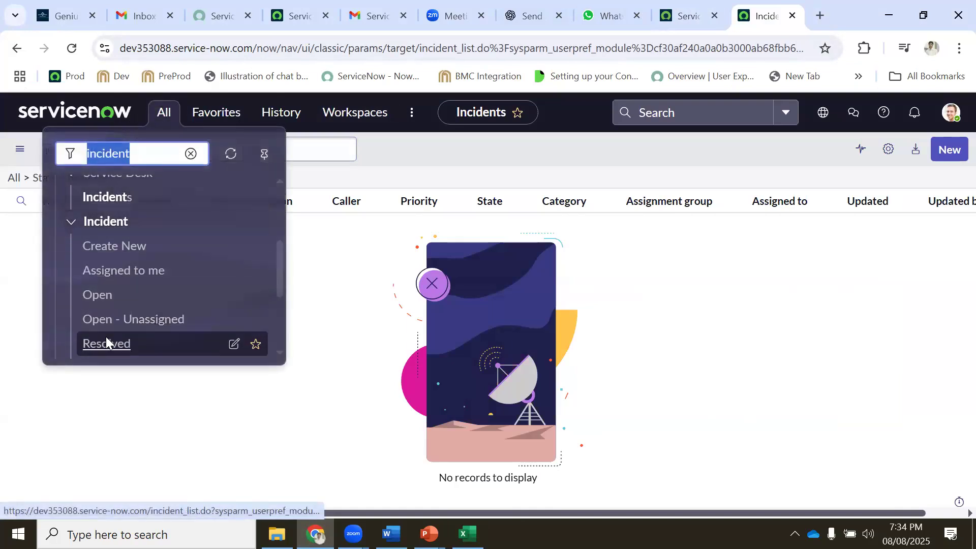
pyautogui.scroll(-3, 106, 305)
pyautogui.click(96, 221)
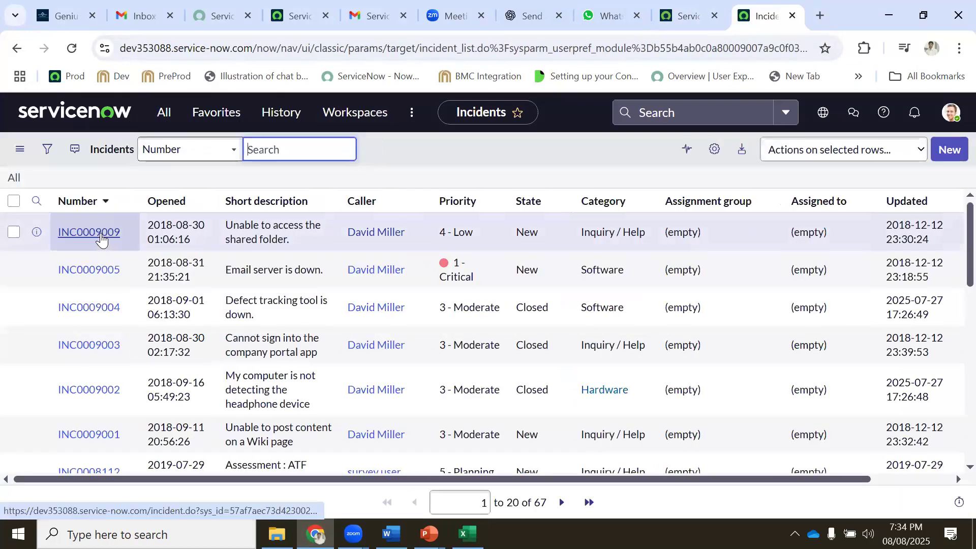
pyautogui.middleClick(101, 238)
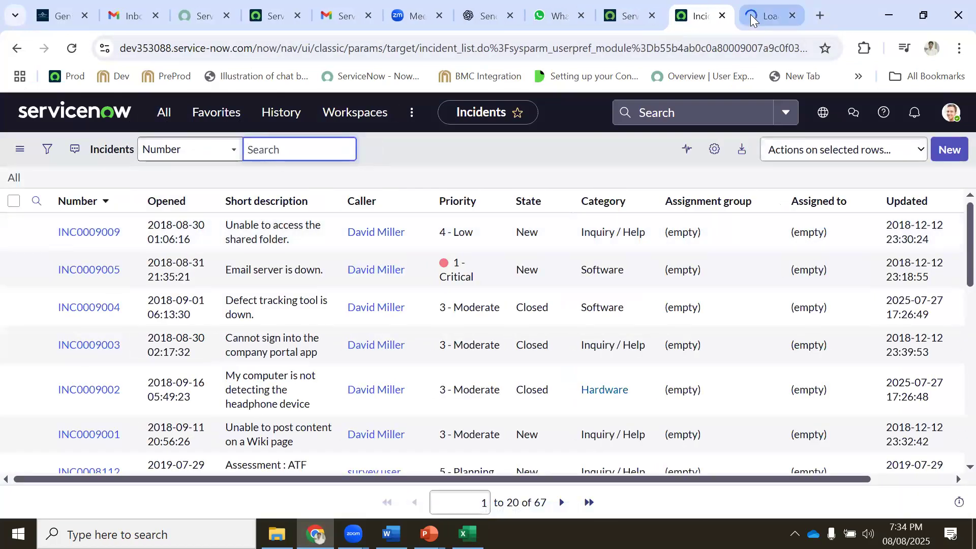
pyautogui.click(750, 14)
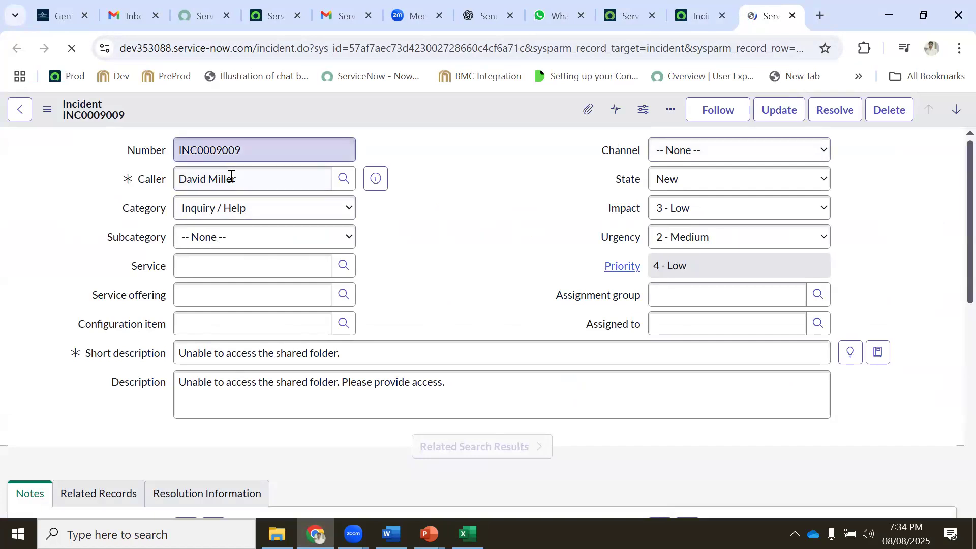
# Check the incident's Channel choices, then duplicate the incident tab and select its URL path
pyautogui.click(676, 156)
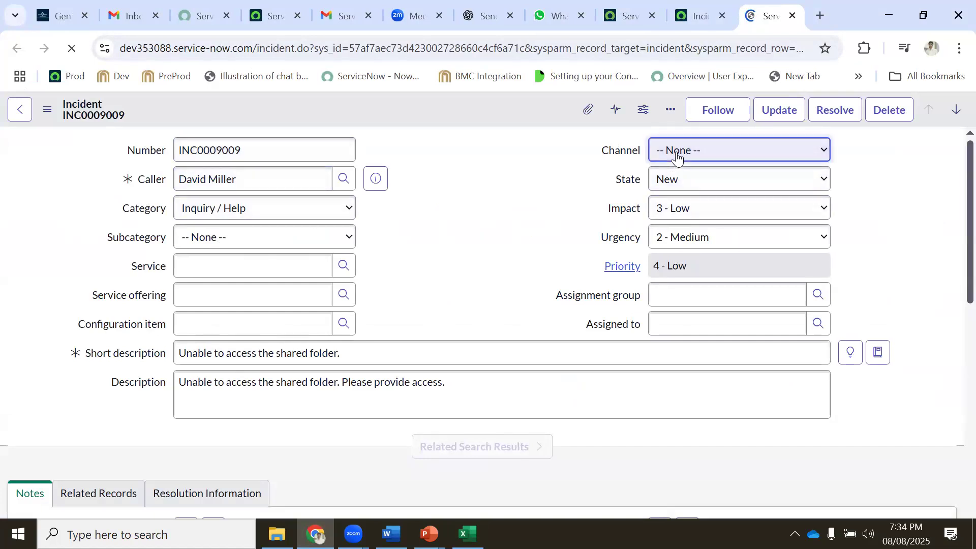
pyautogui.click(676, 155)
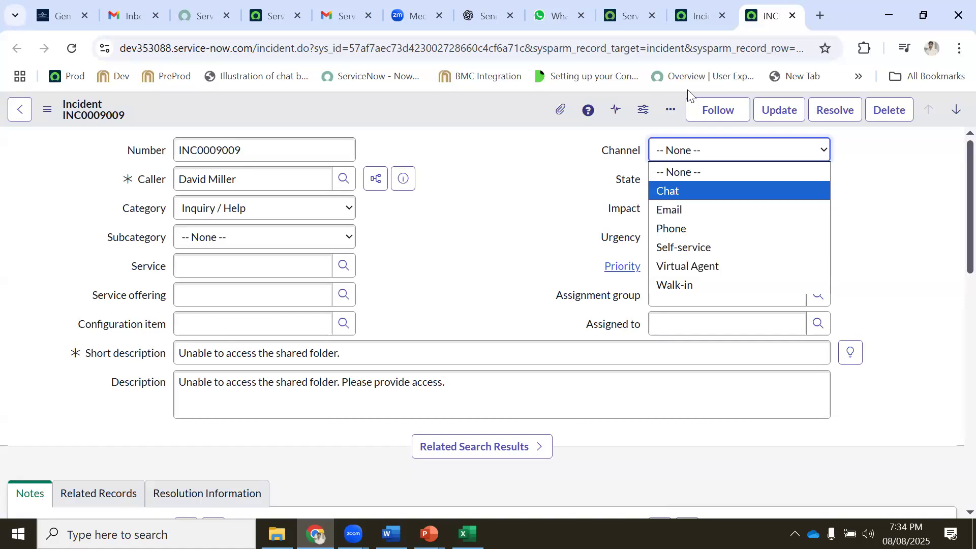
pyautogui.rightClick(761, 18)
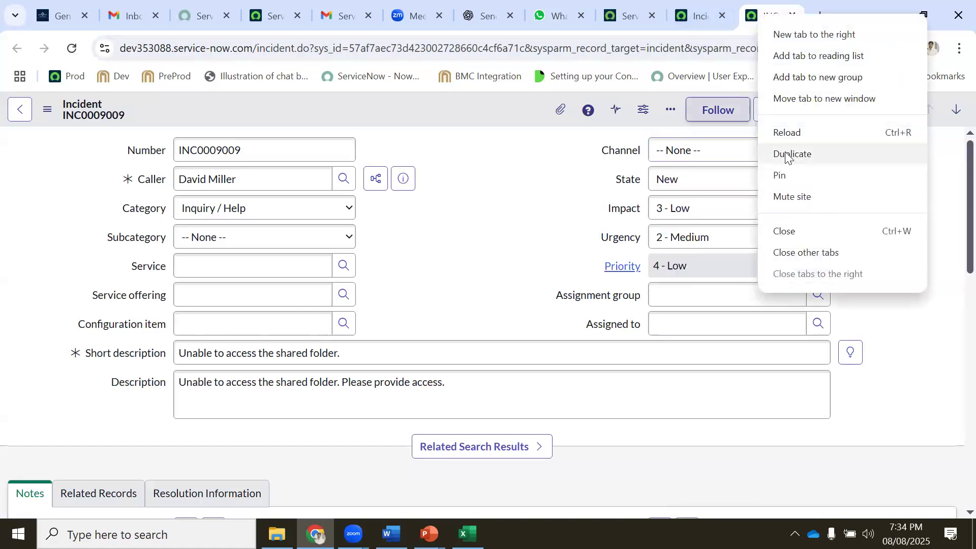
pyautogui.click(792, 153)
pyautogui.moveTo(254, 49); pyautogui.dragTo(955, 48)
# Change the duplicate tab's address to /sp and open the portal's Virtual Agent chat
pyautogui.press('BackSpace')
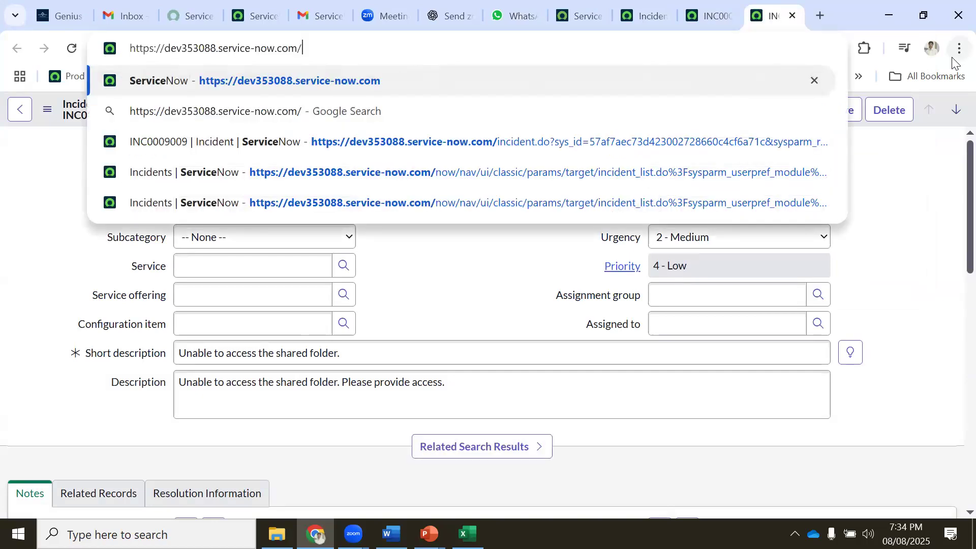
pyautogui.write('sp')
pyautogui.press('Return')
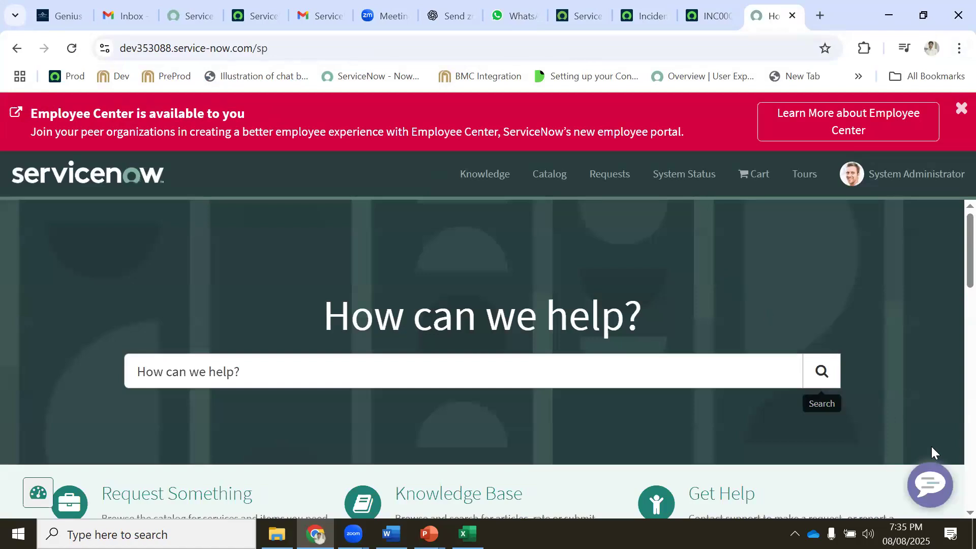
pyautogui.click(931, 486)
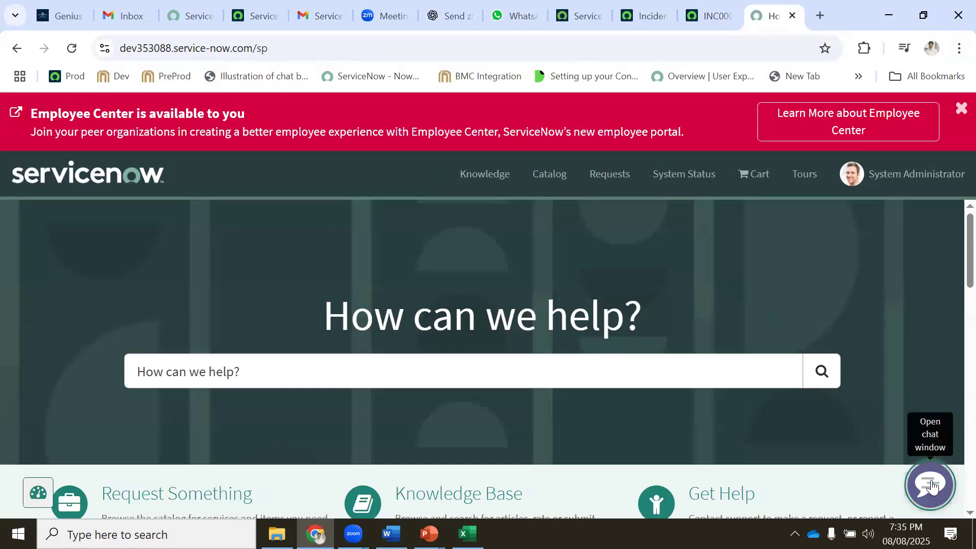
pyautogui.click(931, 485)
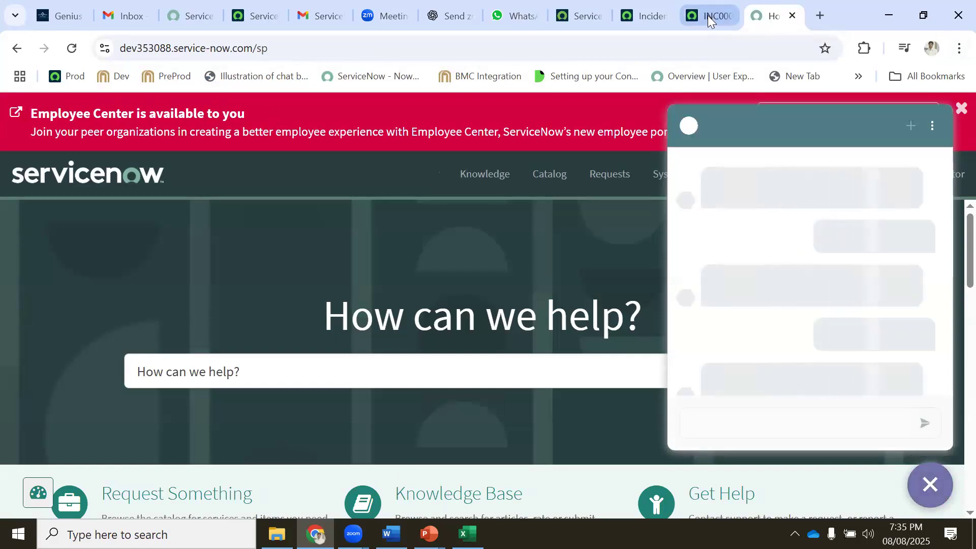
# Compare against the incident's Channel choices, including Virtual Agent, then highlight 'your Virtual Agent' in the chat
pyautogui.click(708, 16)
pyautogui.click(678, 149)
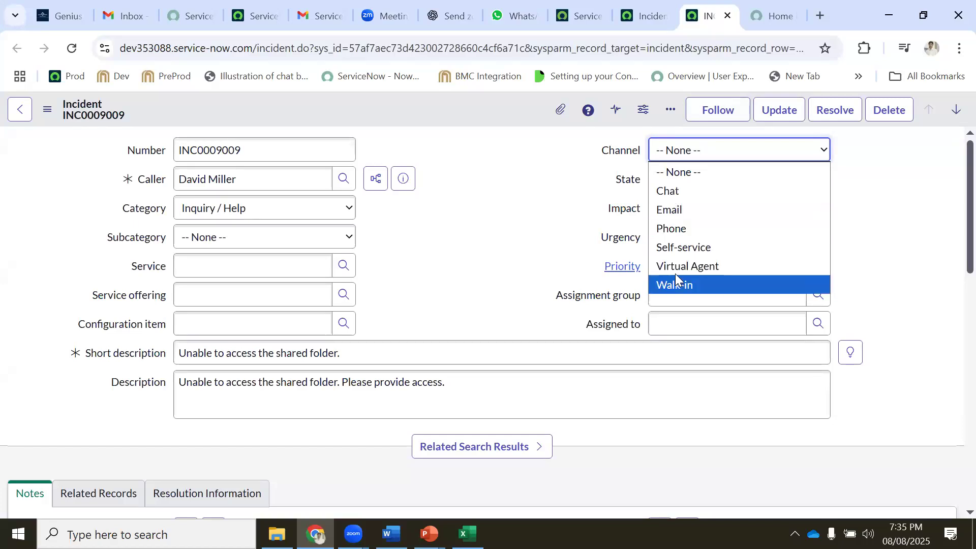
pyautogui.click(762, 15)
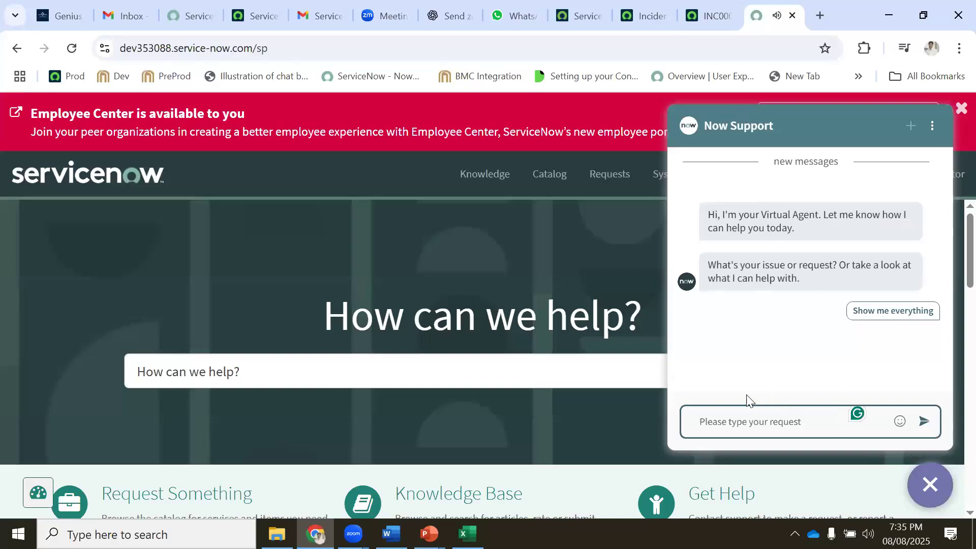
pyautogui.moveTo(739, 215); pyautogui.dragTo(813, 211)
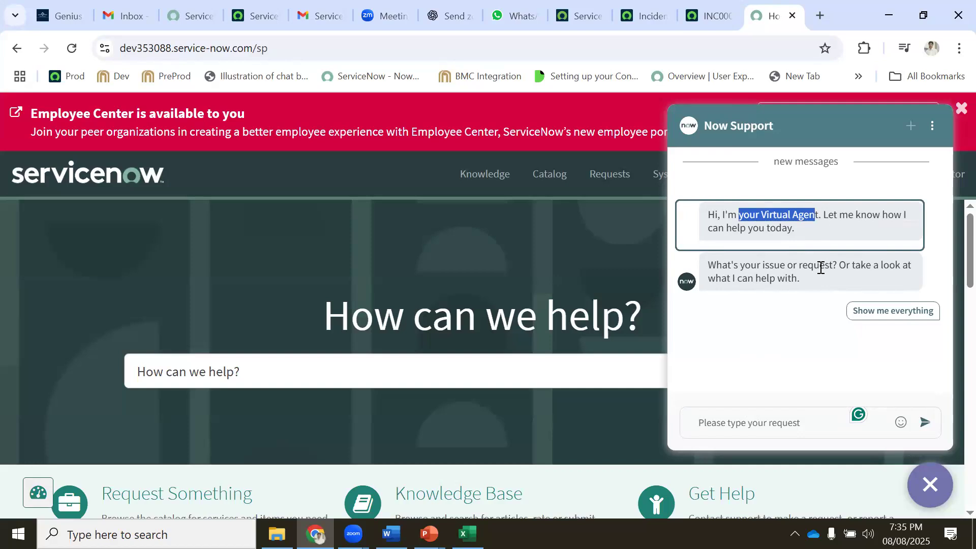
# In a new tab, search 'airindia' and open the Air India Express website
pyautogui.hotkey('ctrl', 't')
pyautogui.write('ari')
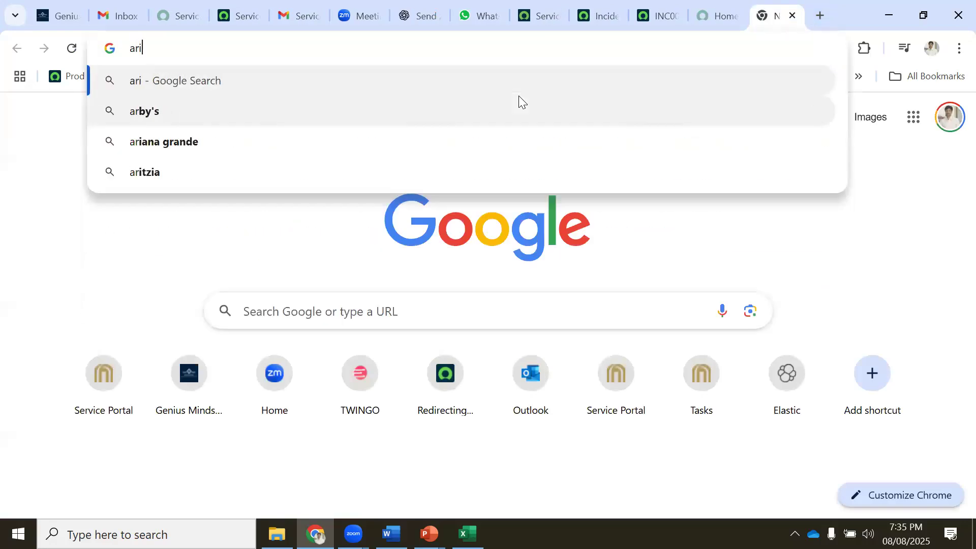
pyautogui.press('BackSpace')
pyautogui.press('BackSpace')
pyautogui.write('irindia')
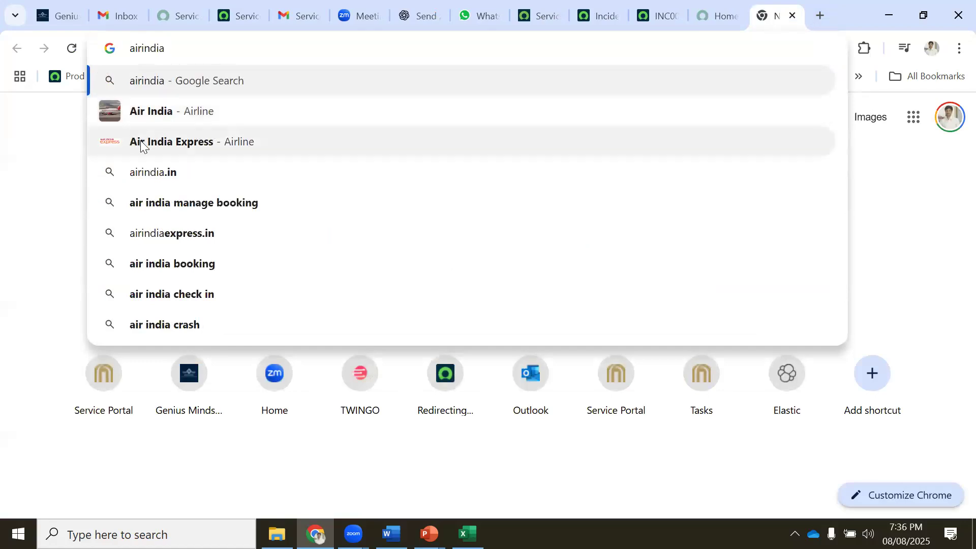
pyautogui.click(202, 146)
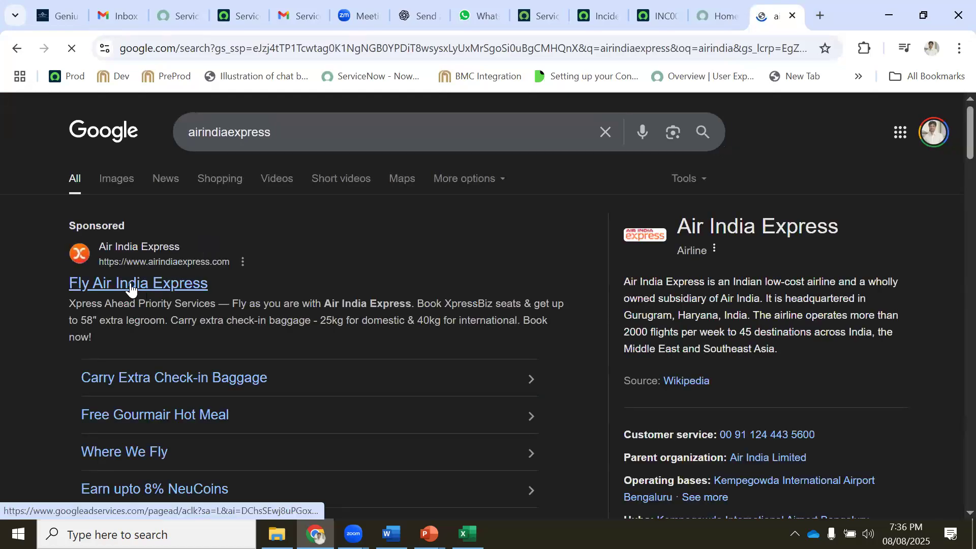
pyautogui.click(131, 282)
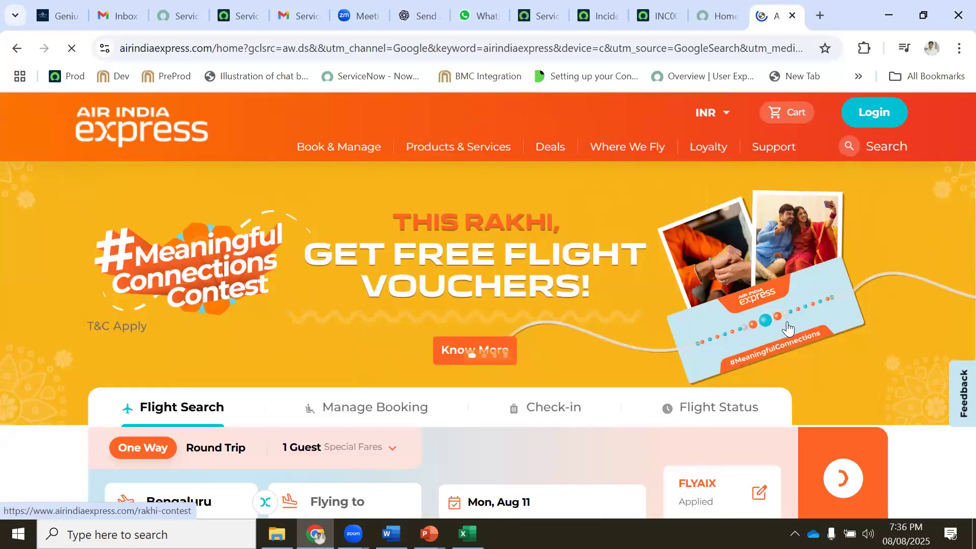
# Dismiss the location request, open the 'Chat with Tia' help chat, then return to the ServiceNow portal
pyautogui.scroll(-8, 787, 321)
pyautogui.scroll(-4, 787, 325)
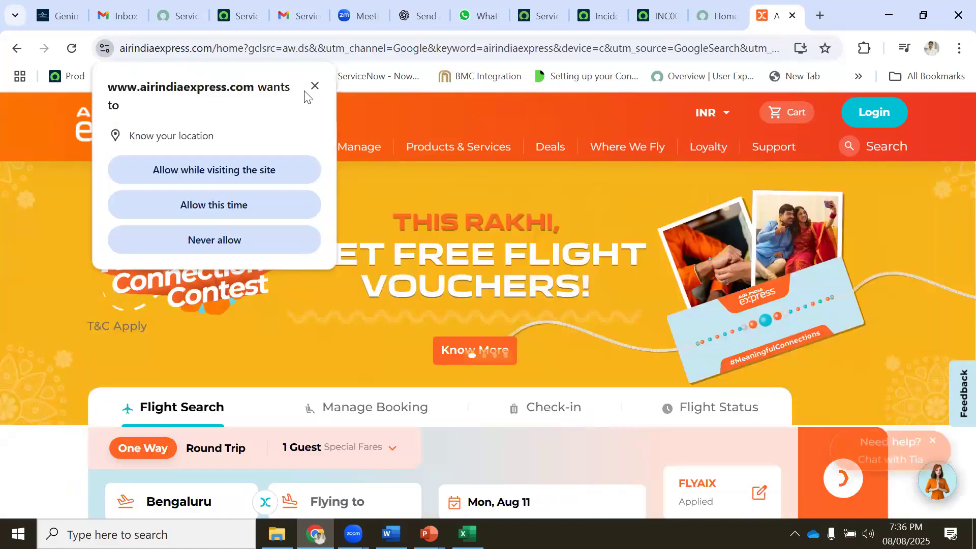
pyautogui.click(312, 88)
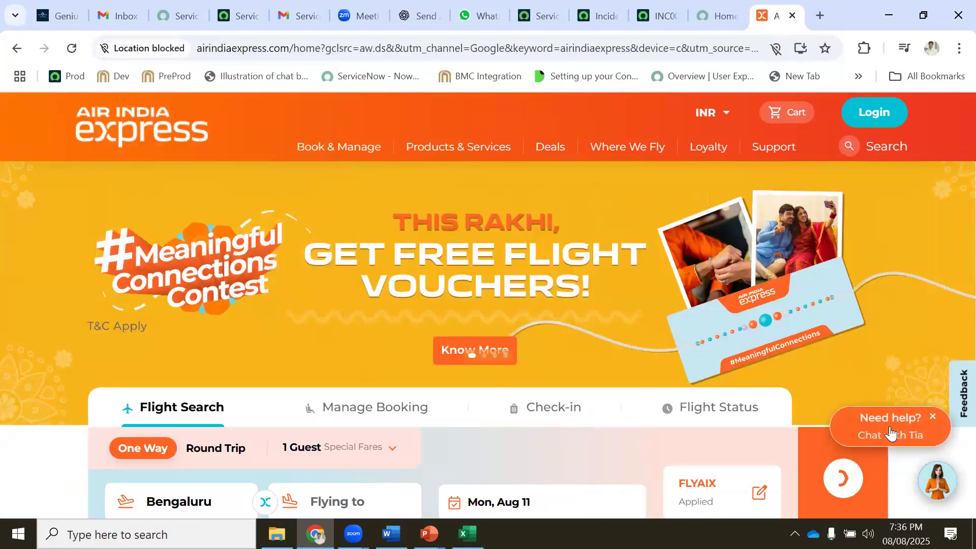
pyautogui.click(889, 430)
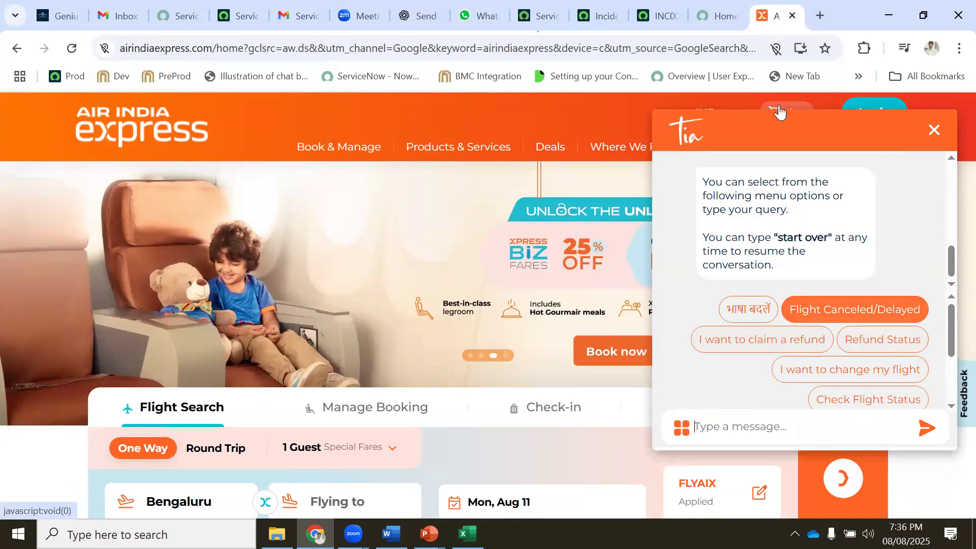
pyautogui.click(720, 16)
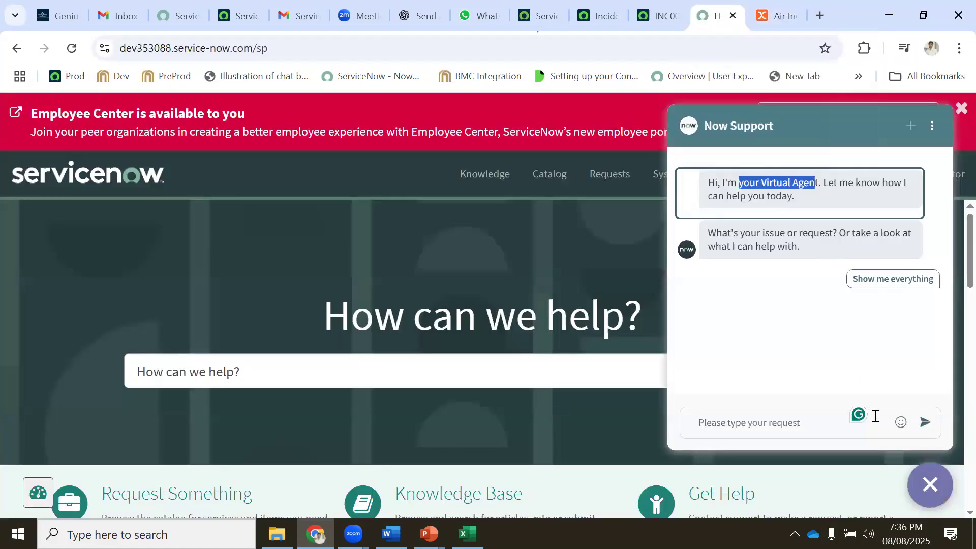
# View the Virtual Agent's full topic list, then send 'Laptop' and highlight its didn't-understand reply
pyautogui.click(884, 280)
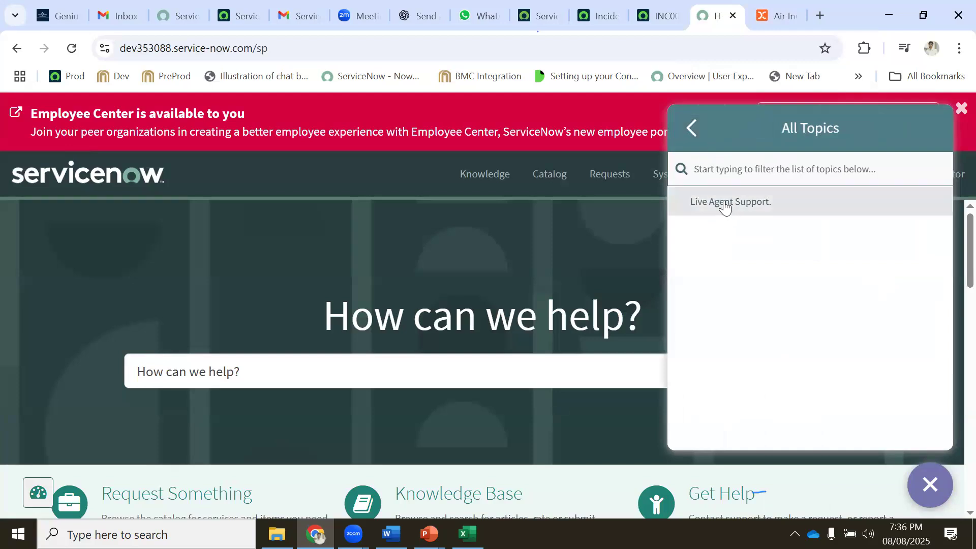
pyautogui.click(693, 124)
pyautogui.click(726, 420)
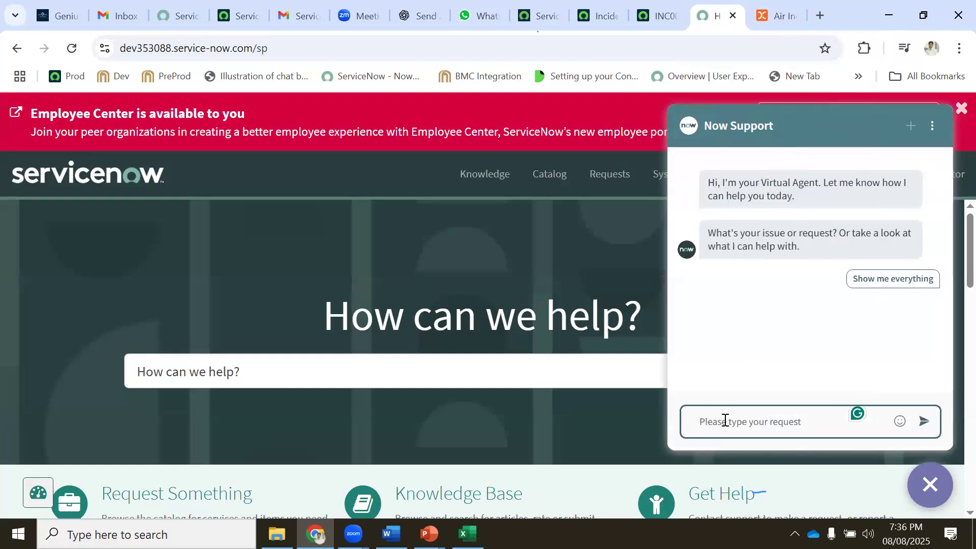
pyautogui.write('Laptop')
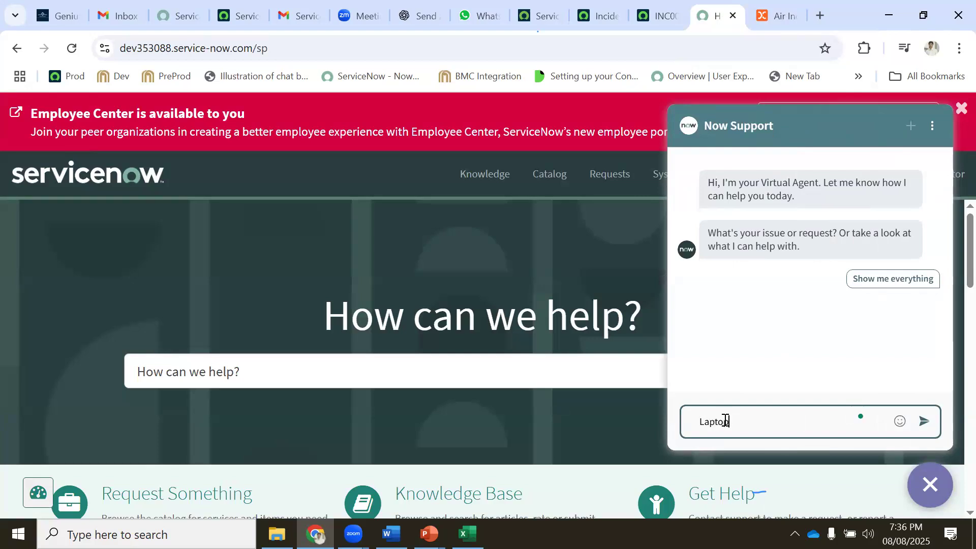
pyautogui.press('Return')
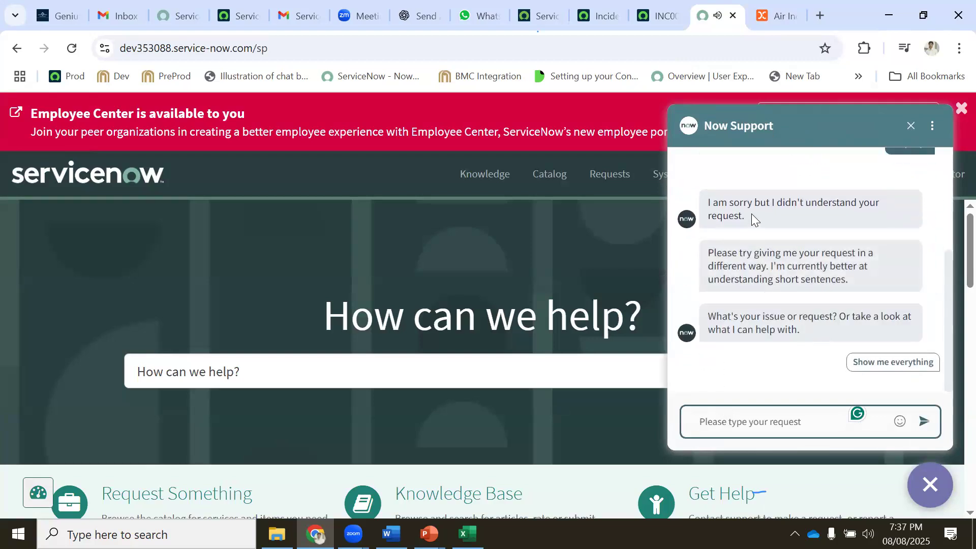
pyautogui.moveTo(717, 202); pyautogui.dragTo(851, 202)
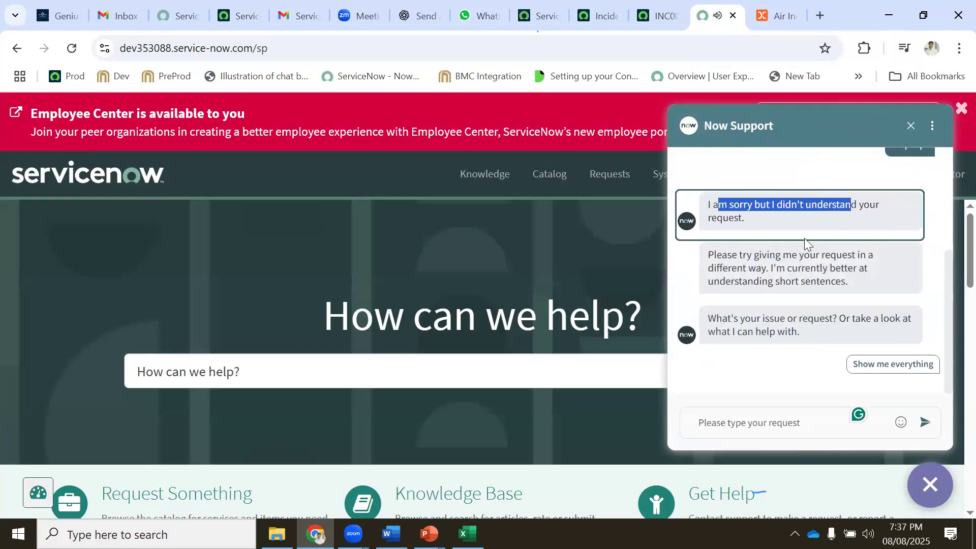
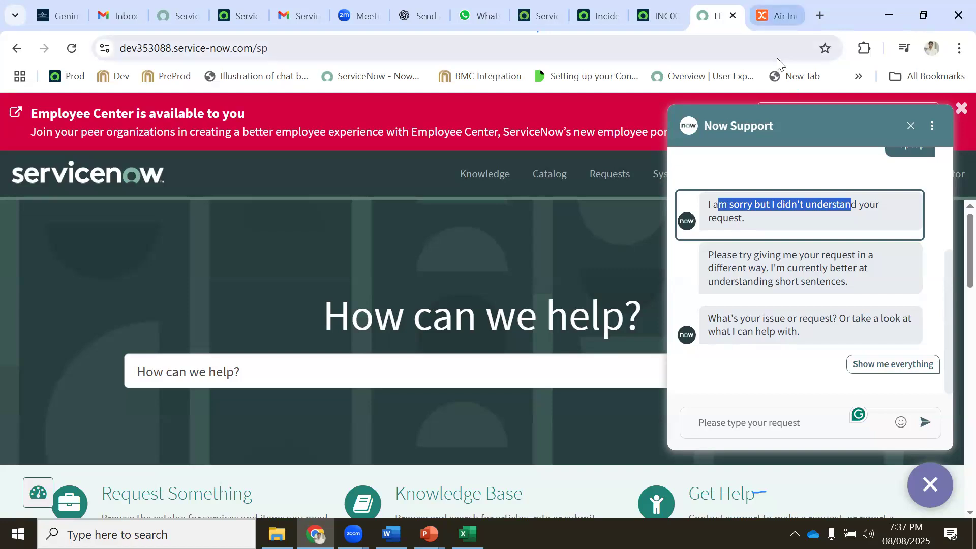
# Dismiss the notifications prompt on the Air India Express site and return to the ServiceNow portal
pyautogui.click(766, 15)
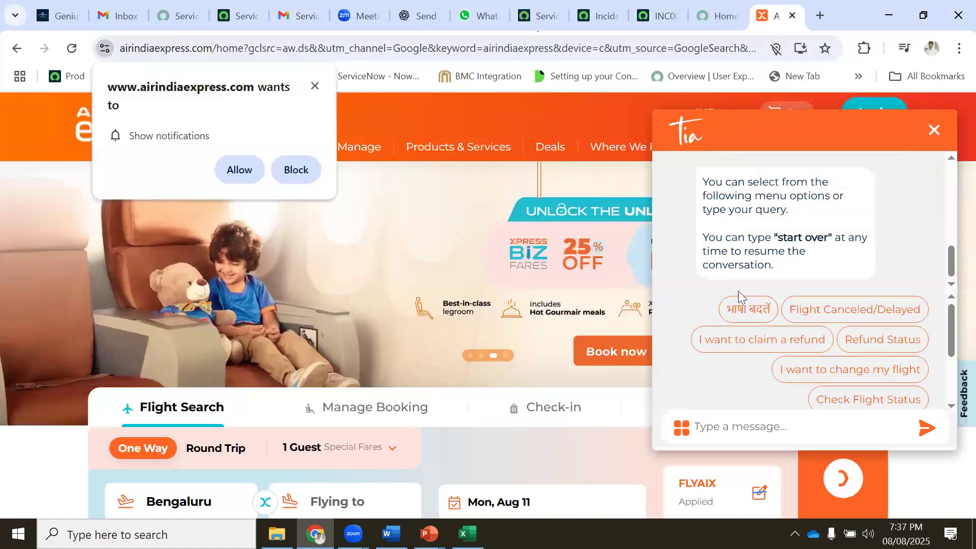
pyautogui.click(312, 88)
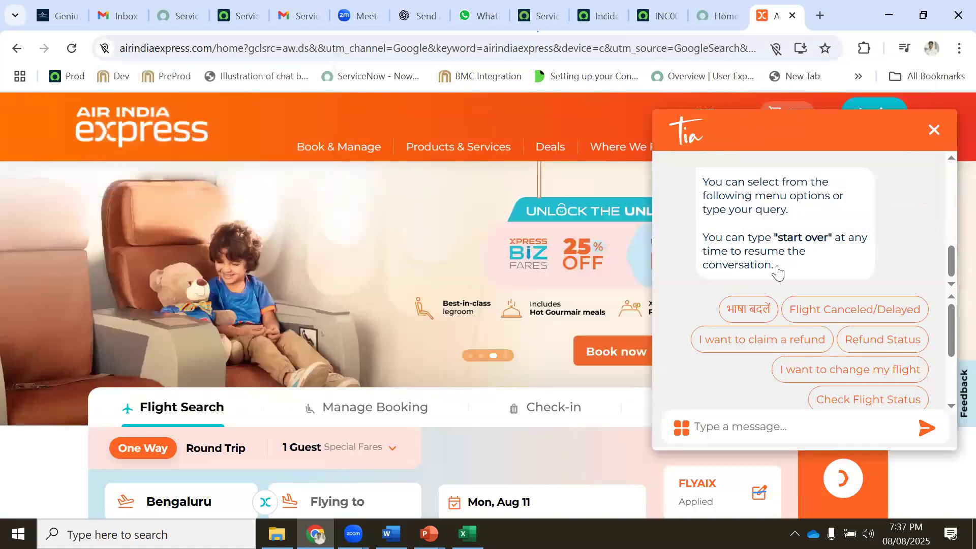
pyautogui.click(809, 308)
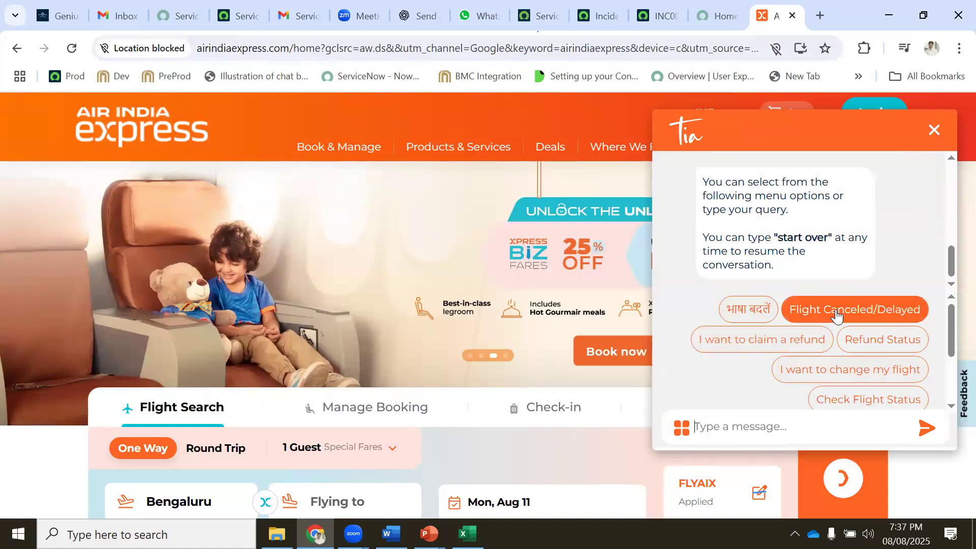
pyautogui.scroll(-2, 824, 378)
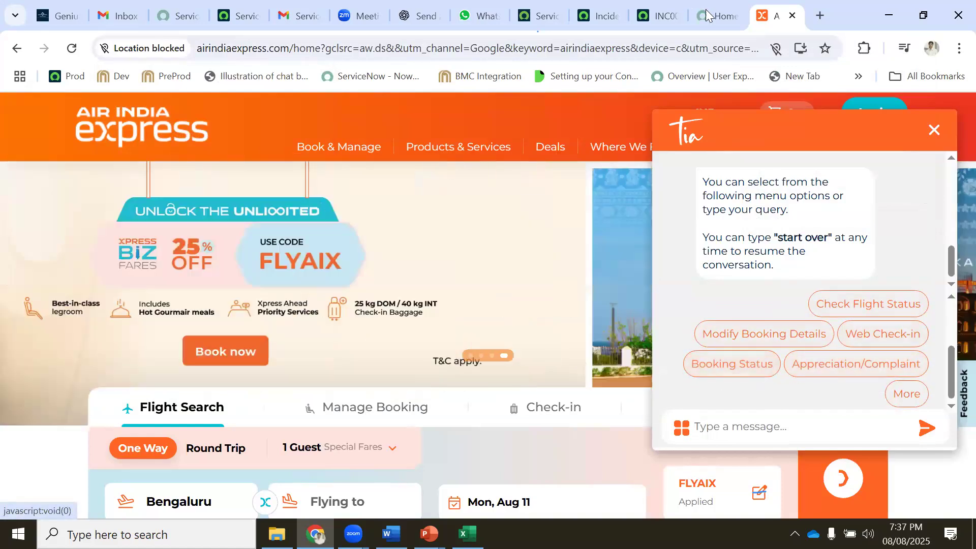
pyautogui.hotkey('ctrl', 'shift', 'Tab')
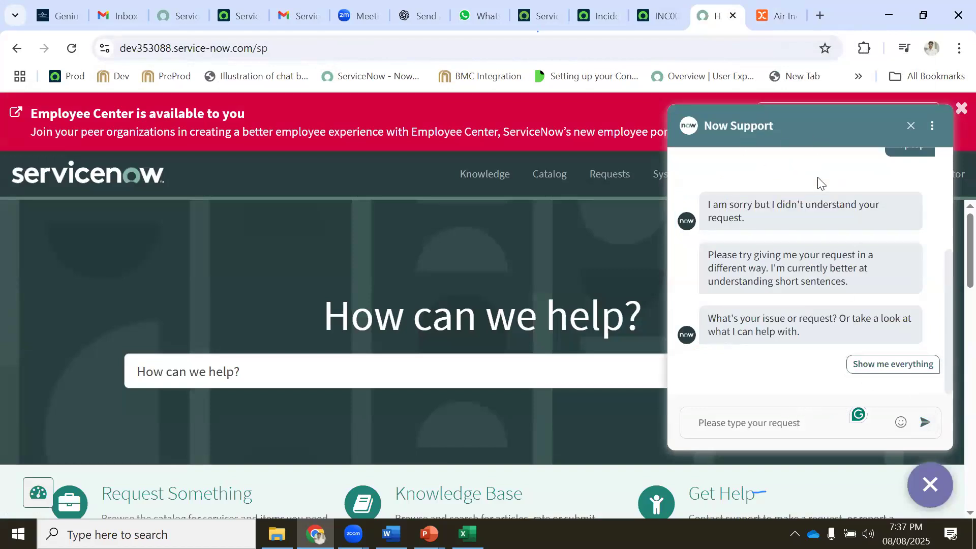
# Choose Live Agent Support from the full topic list and highlight the no-agents-available reply
pyautogui.click(884, 365)
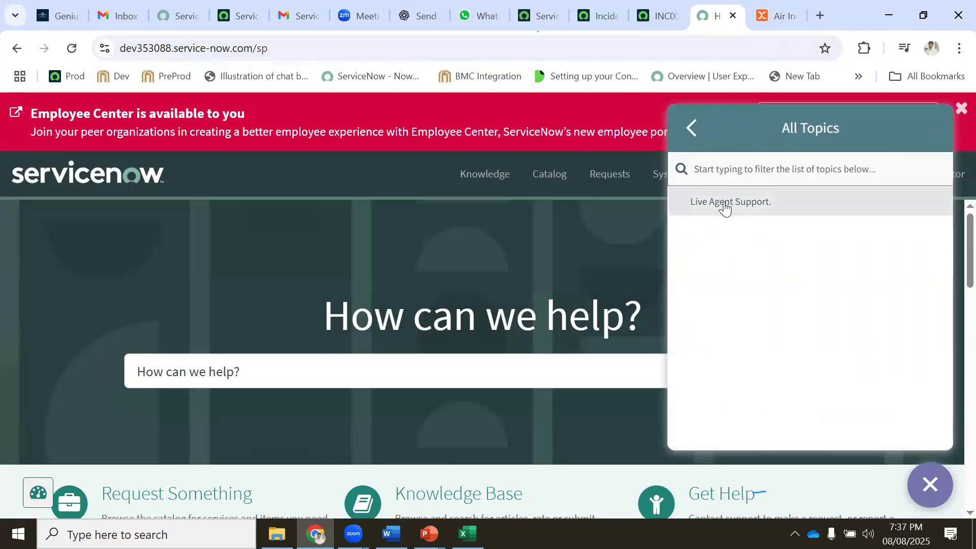
pyautogui.click(724, 202)
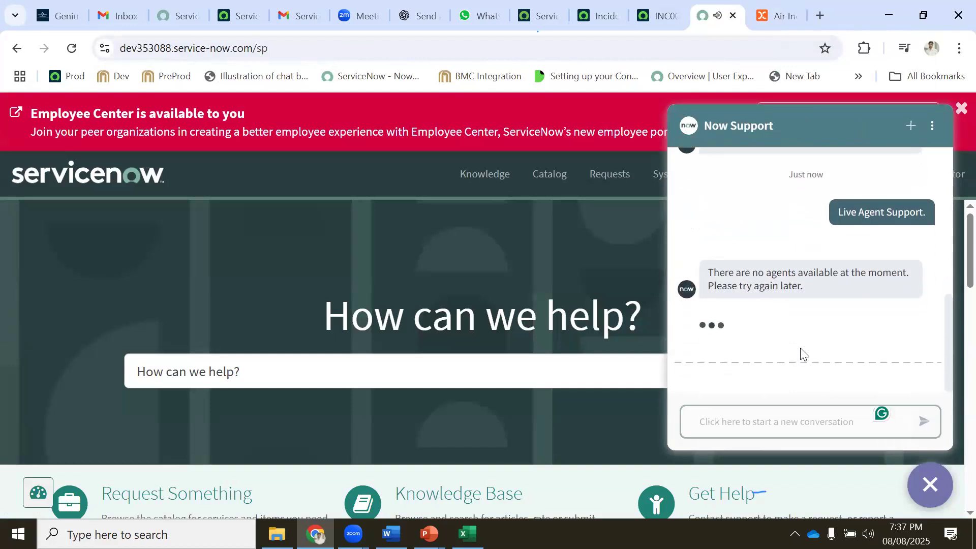
pyautogui.moveTo(766, 325); pyautogui.dragTo(859, 322)
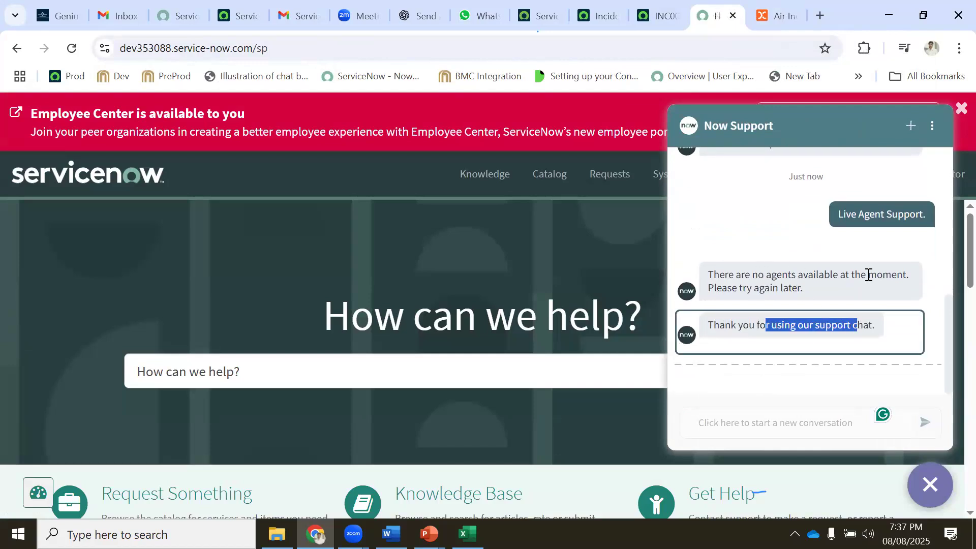
pyautogui.moveTo(758, 275); pyautogui.dragTo(897, 275)
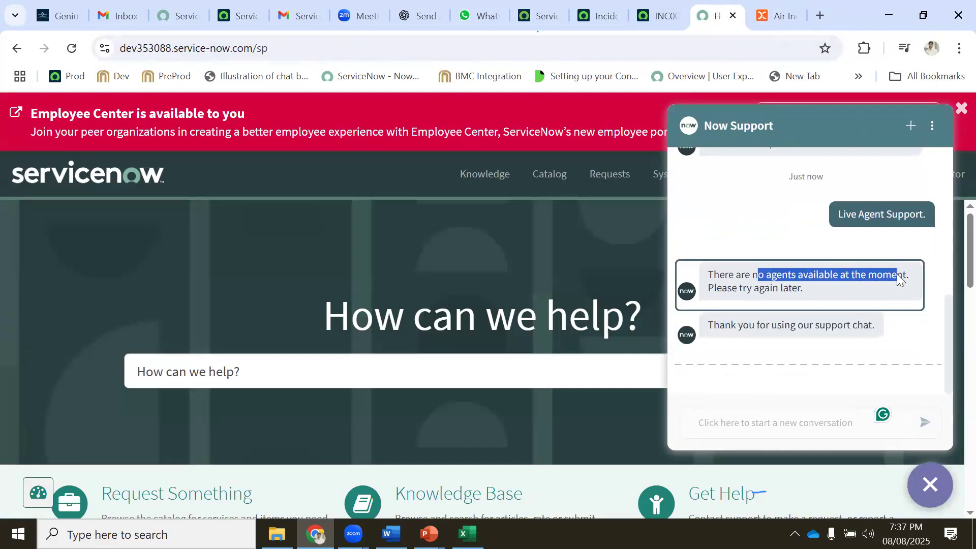
# Glance at the sign-up and incidents tabs, then fill the Excel Virtual Agent cell yellow
pyautogui.click(540, 15)
pyautogui.click(598, 20)
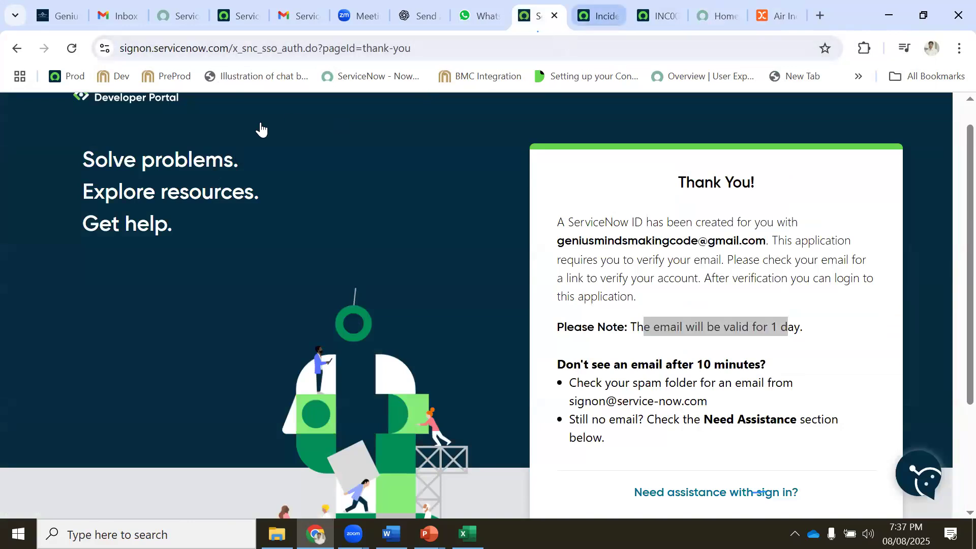
pyautogui.click(169, 116)
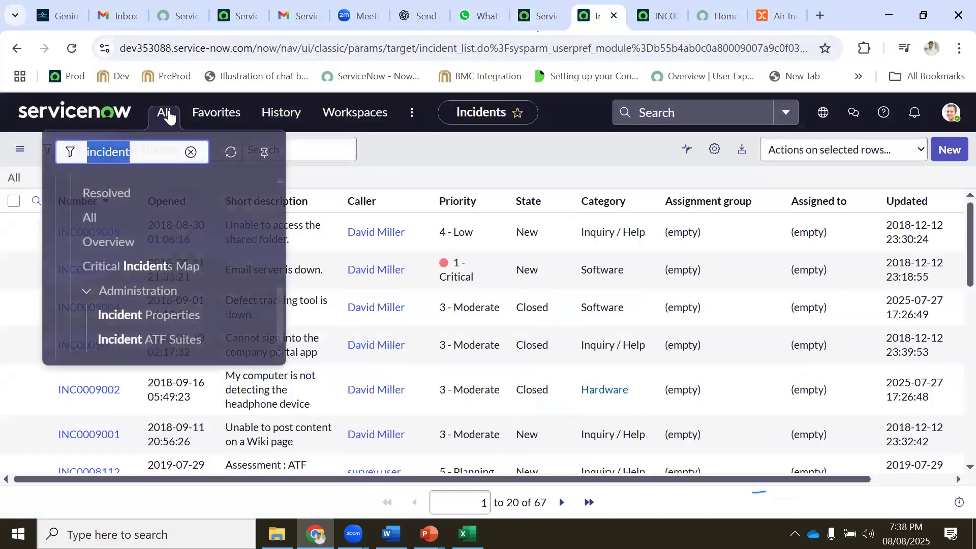
pyautogui.click(718, 16)
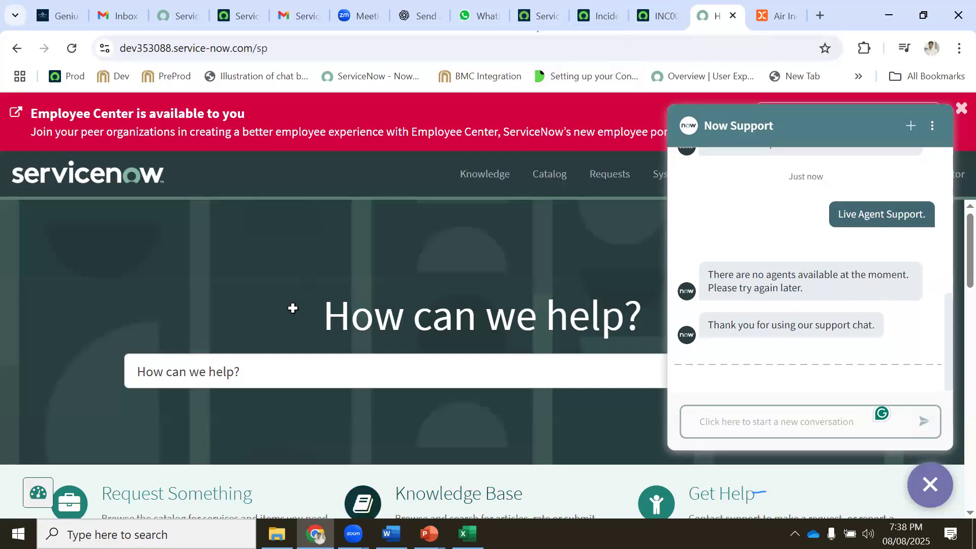
pyautogui.hotkey('alt', 'Tab')
pyautogui.click(138, 111)
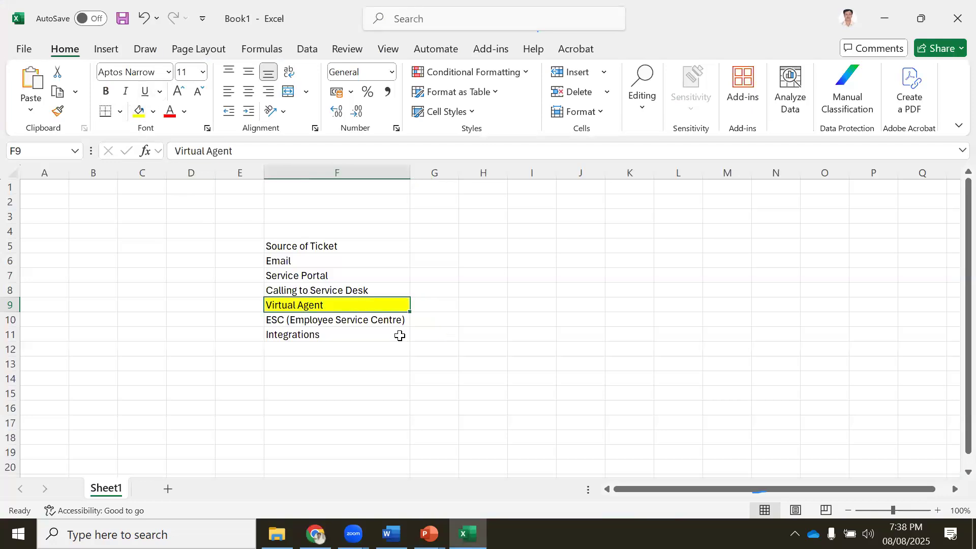
# Select cell G9 beside Virtual Agent, then go back to the ServiceNow portal chat
pyautogui.click(426, 303)
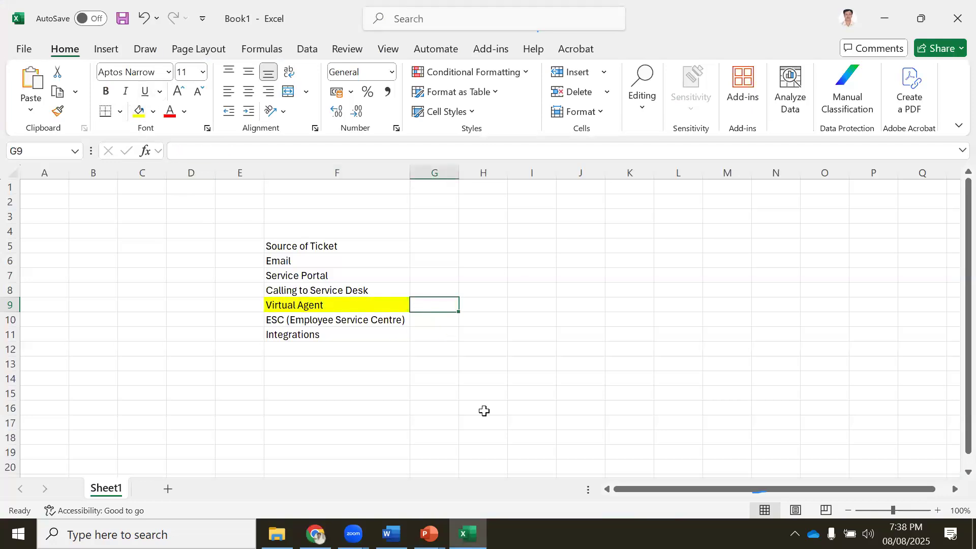
pyautogui.hotkey('alt', 'Tab')
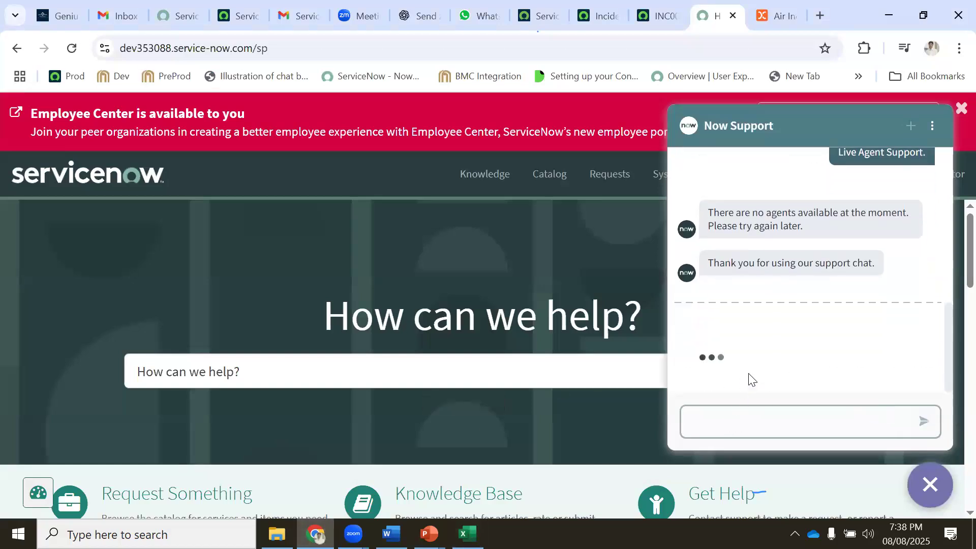
# Send 'incident' in the Now Support chat and read the bot's didn't-understand reply
pyautogui.click(730, 418)
pyautogui.write('incident')
pyautogui.press('Return')
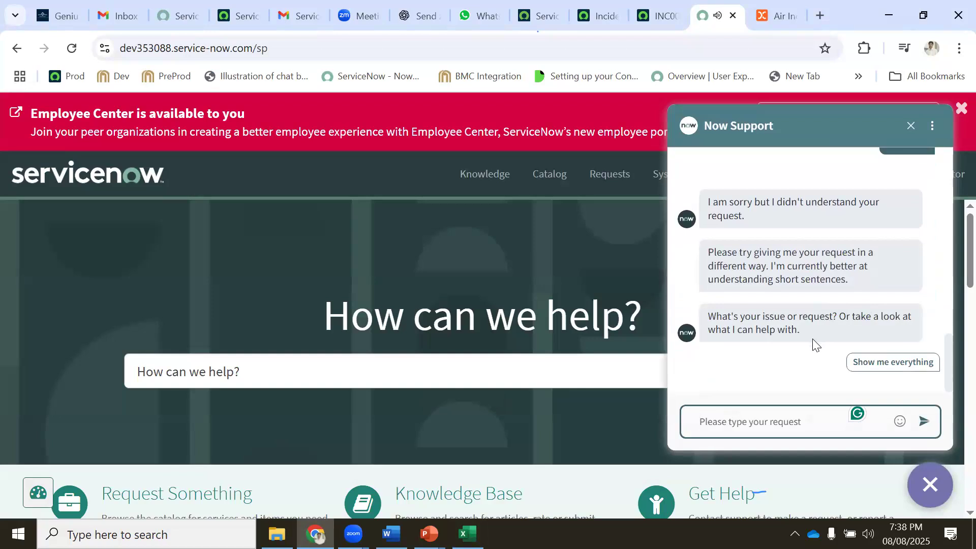
pyautogui.scroll(1, 857, 249)
pyautogui.scroll(1, 859, 258)
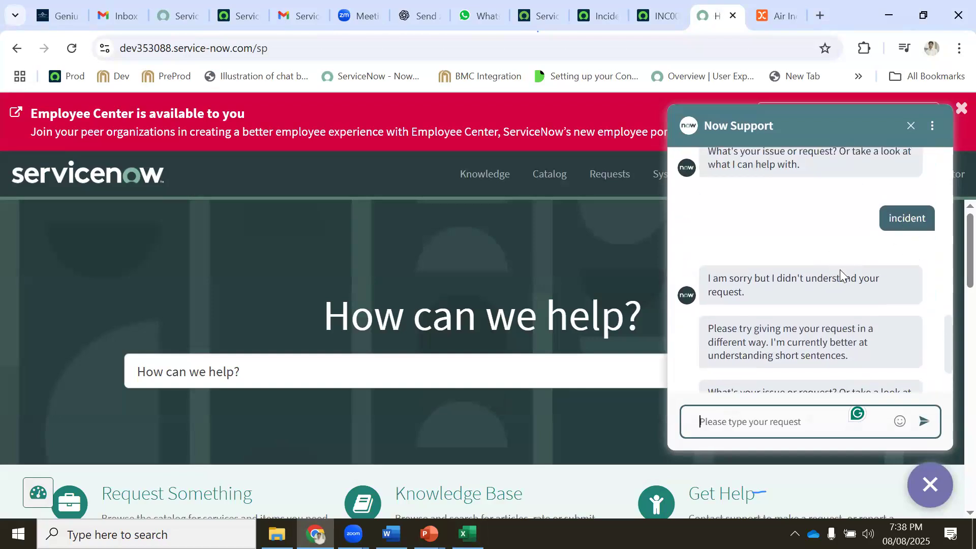
pyautogui.scroll(-2, 839, 270)
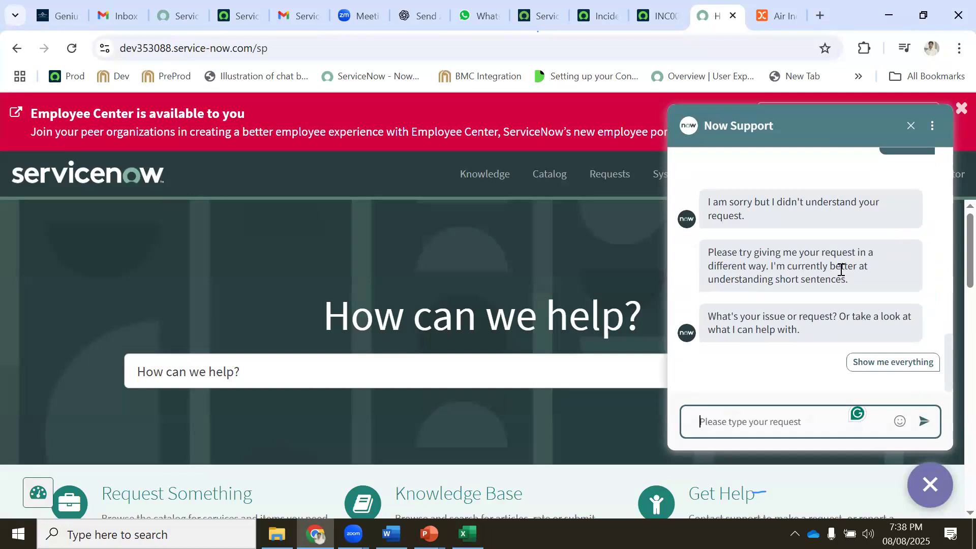
pyautogui.scroll(2, 841, 271)
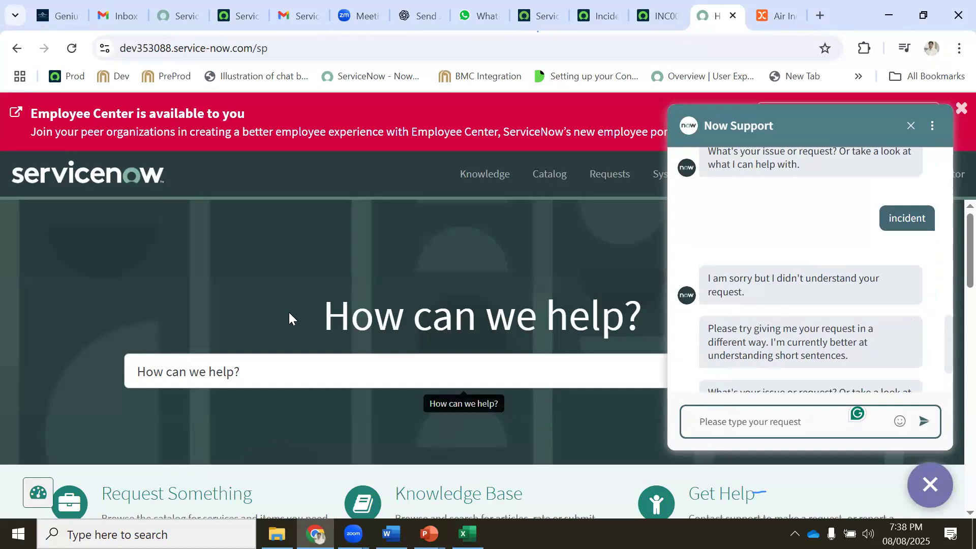
pyautogui.hotkey('alt', 'Tab')
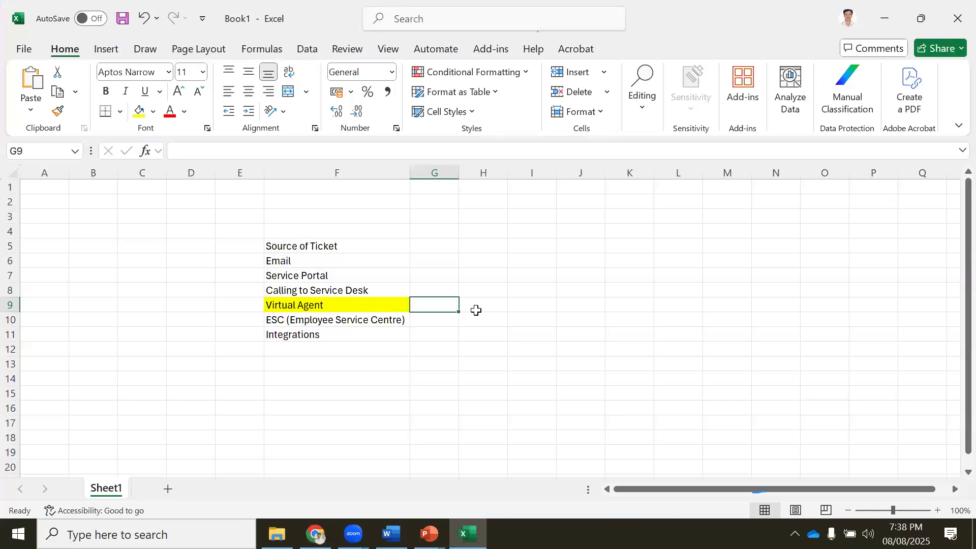
# Enter 'Create Incident' in G9 and autofit column G to fit the text
pyautogui.write('Create Incident')
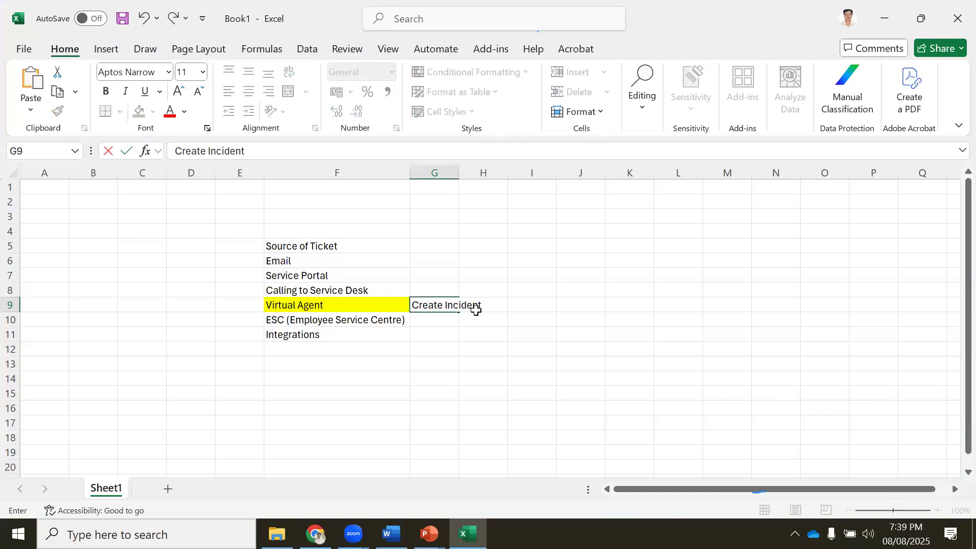
pyautogui.press('Return')
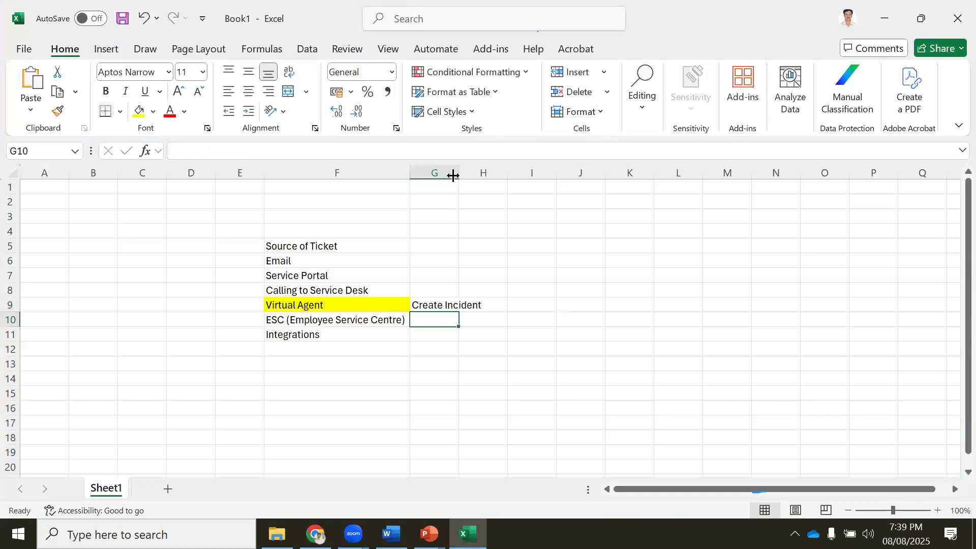
pyautogui.doubleClick(459, 173)
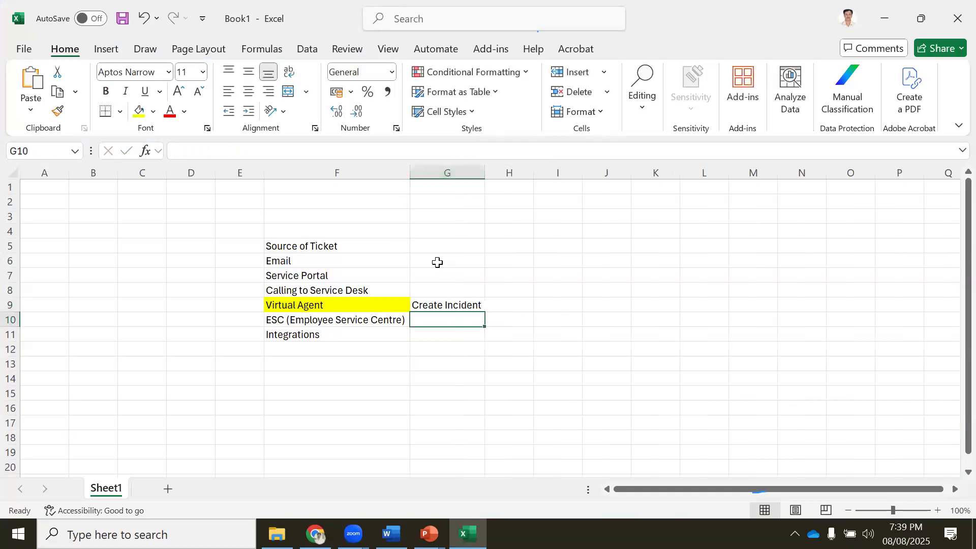
pyautogui.click(435, 260)
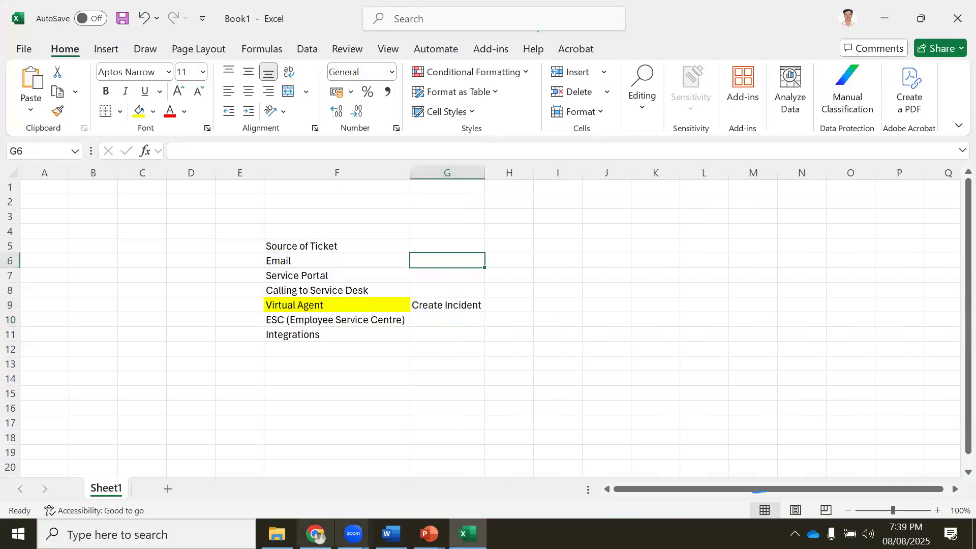
pyautogui.hotkey('alt', 'Tab')
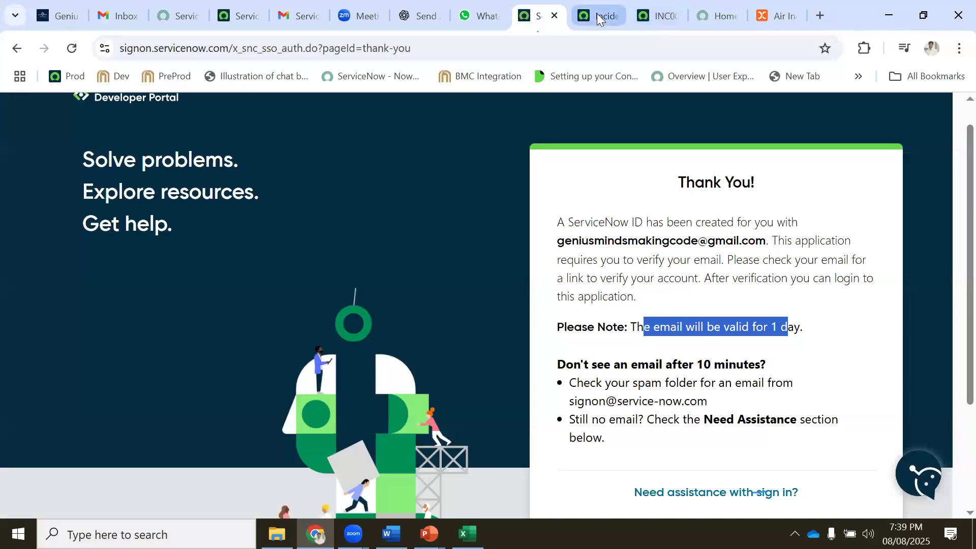
# Filter the navigator for 'email prop' and open Email Properties in a new tab
pyautogui.click(597, 14)
pyautogui.click(164, 112)
pyautogui.write('email prop')
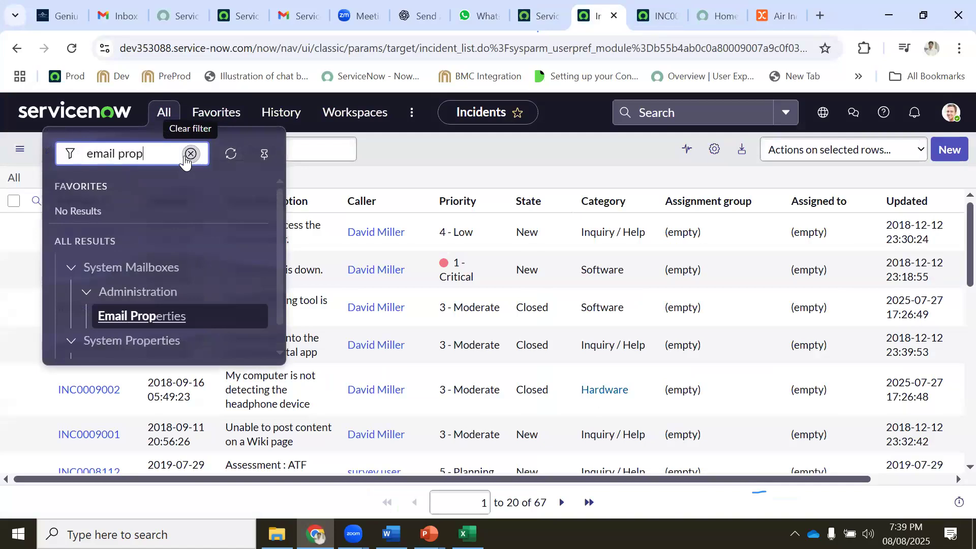
pyautogui.scroll(-1, 227, 310)
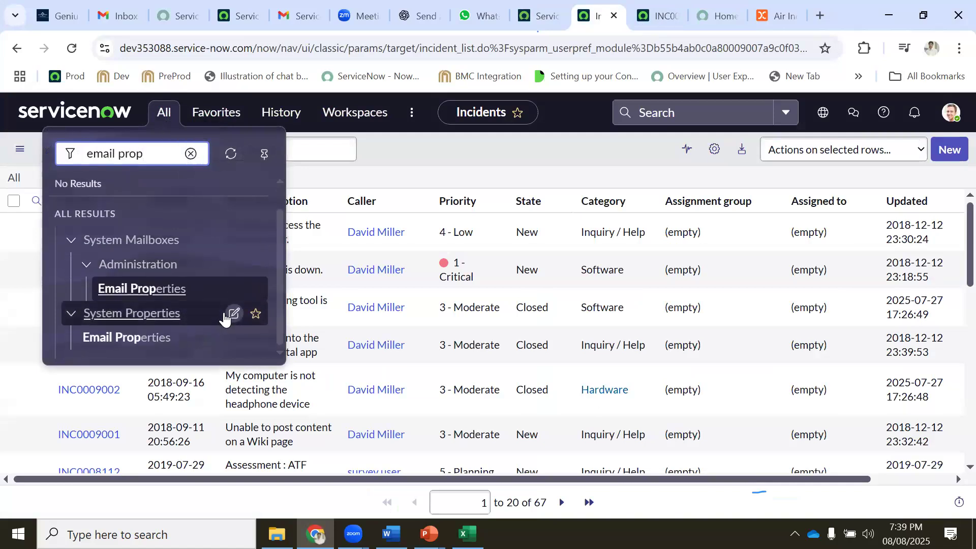
pyautogui.middleClick(144, 340)
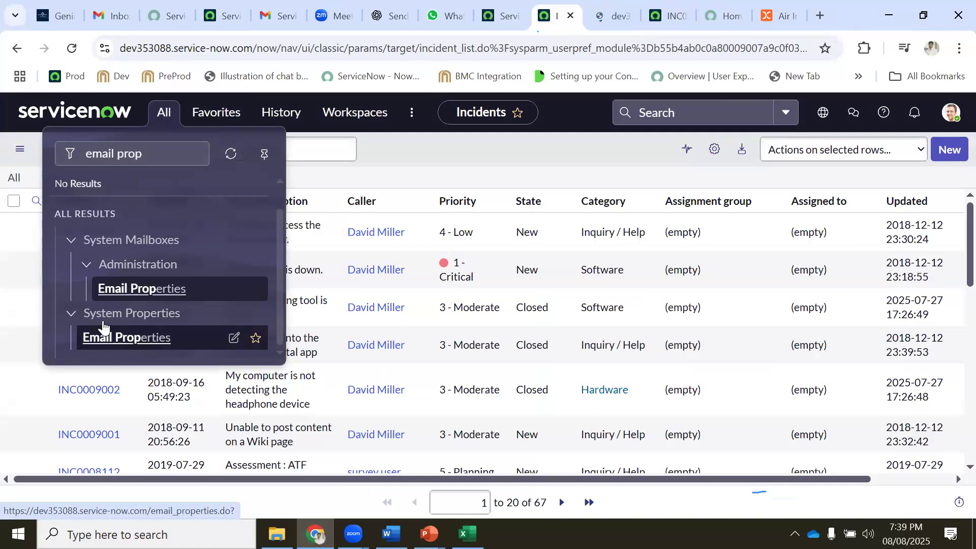
pyautogui.click(602, 14)
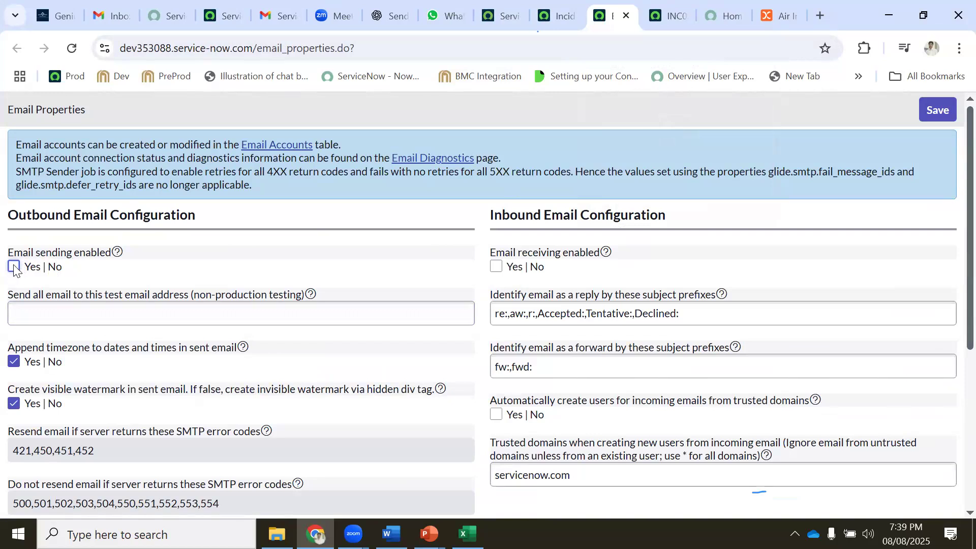
# Reopen the Email Properties page from the incidents list through the application navigator
pyautogui.click(552, 18)
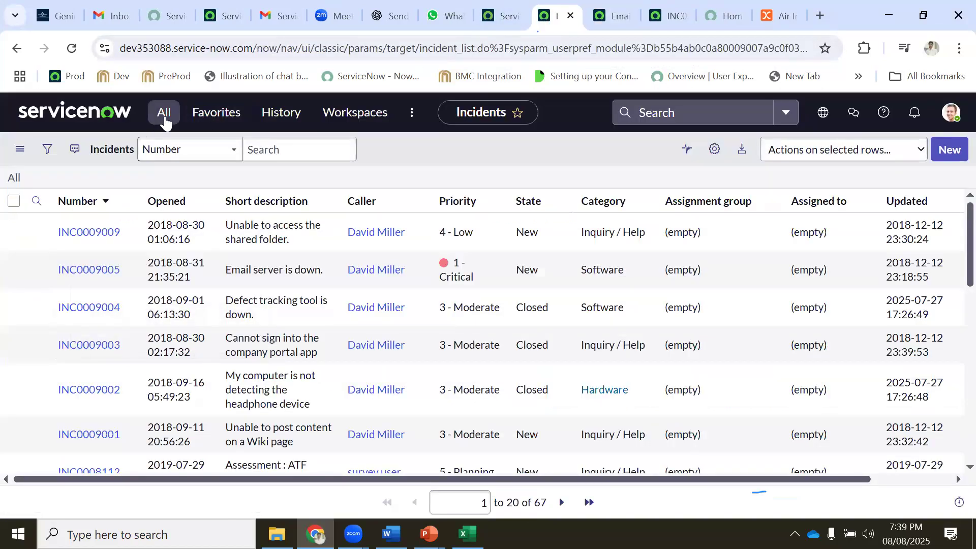
pyautogui.click(164, 119)
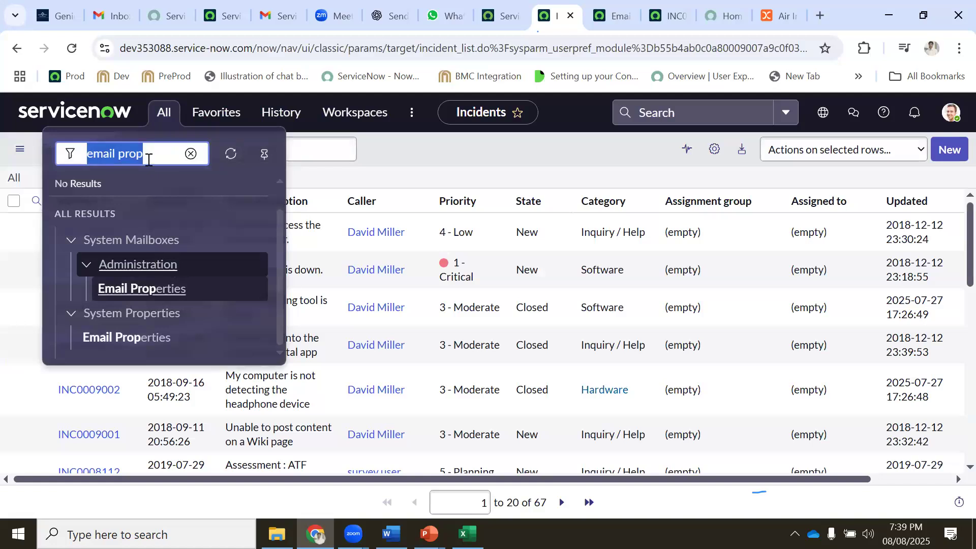
pyautogui.click(158, 153)
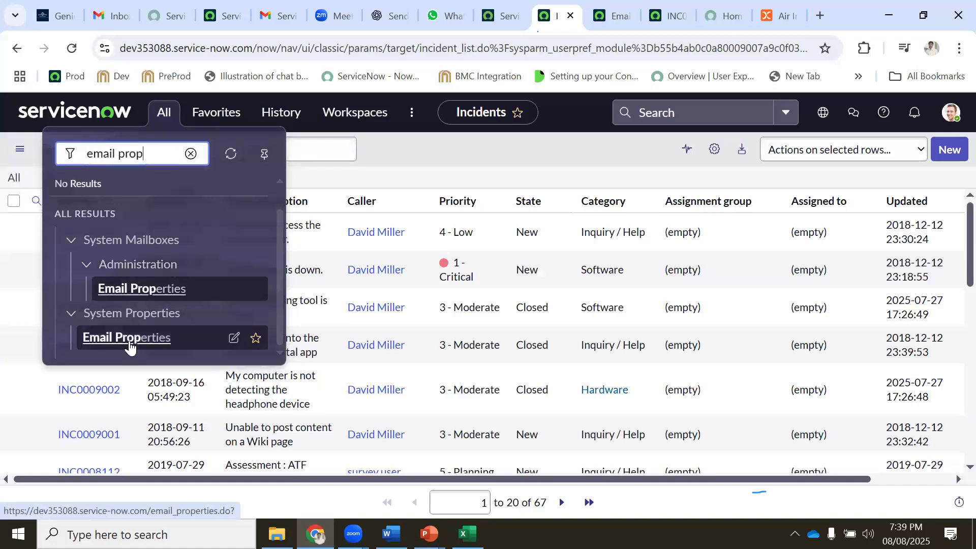
pyautogui.middleClick(130, 345)
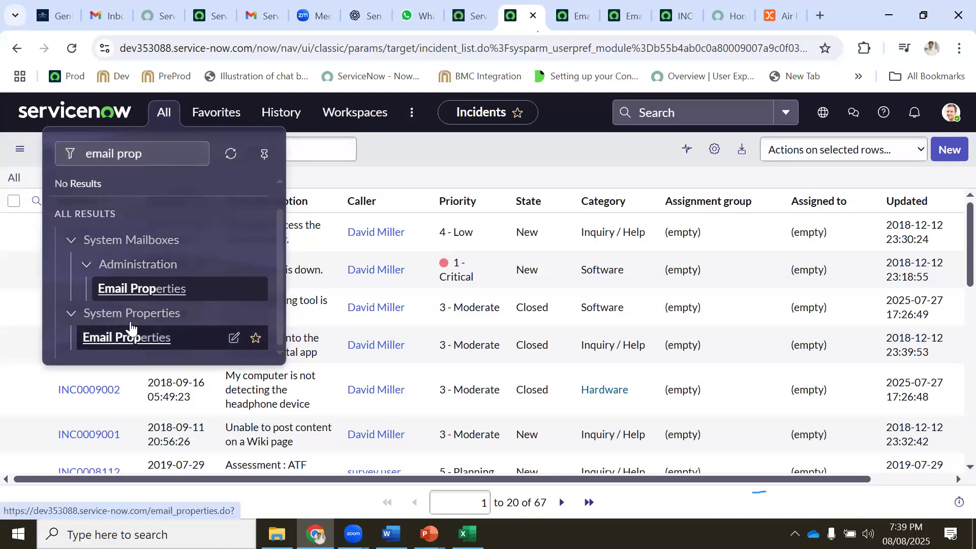
pyautogui.click(576, 16)
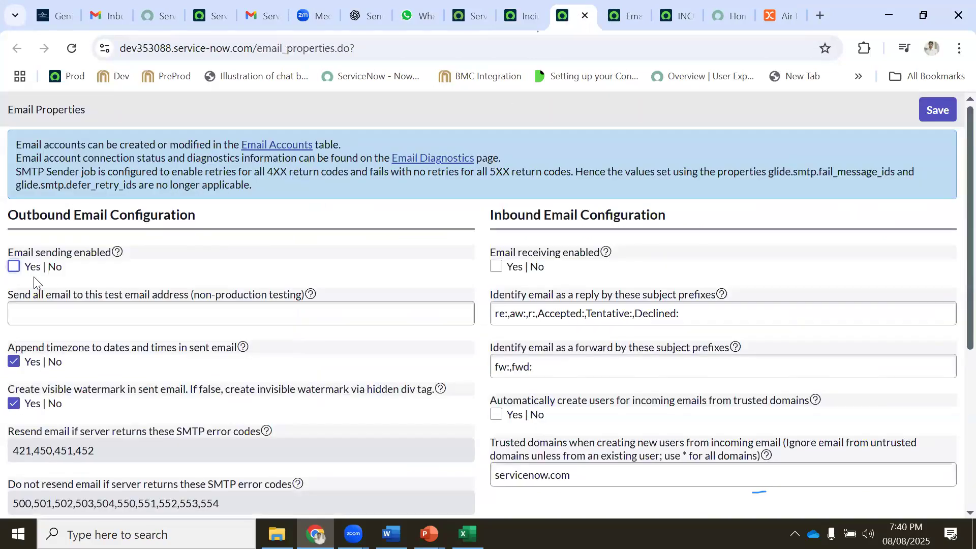
pyautogui.click(470, 16)
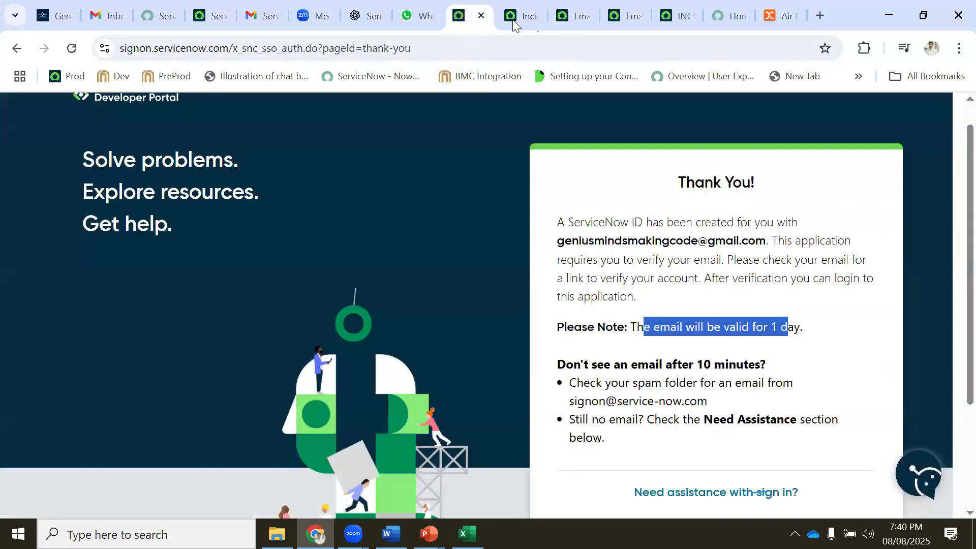
pyautogui.click(513, 16)
pyautogui.click(162, 115)
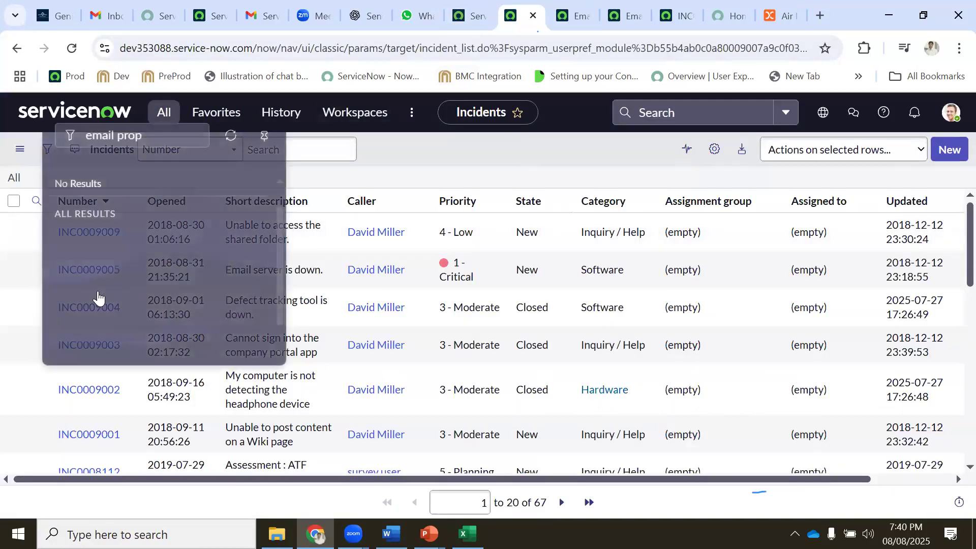
pyautogui.click(118, 338)
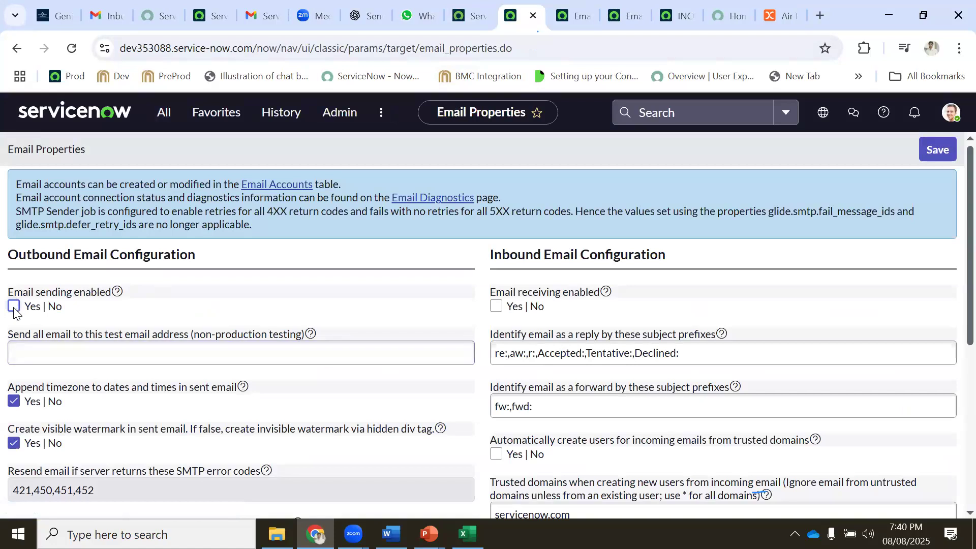
# Fill in the test email address, enable email sending and receiving, and save the properties
pyautogui.click(28, 351)
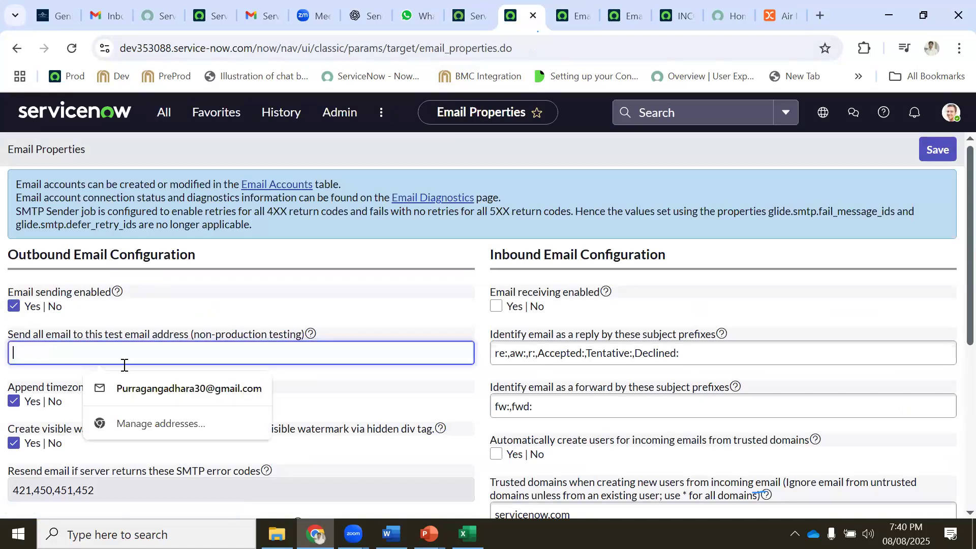
pyautogui.click(200, 389)
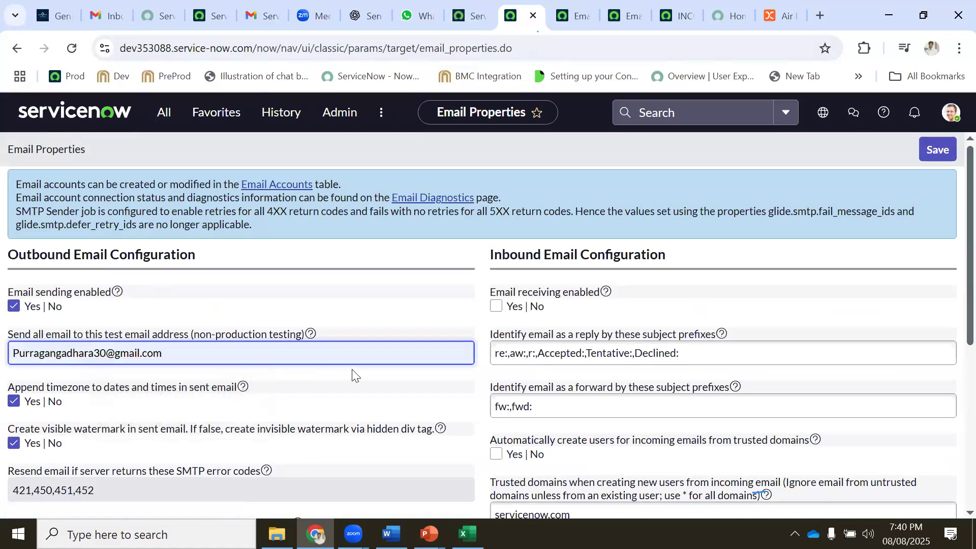
pyautogui.click(497, 307)
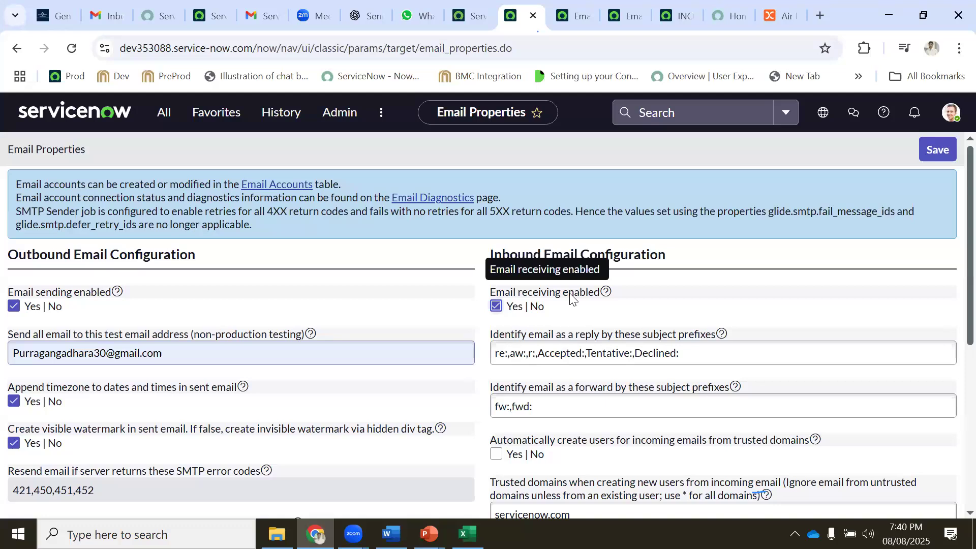
pyautogui.moveTo(47, 293); pyautogui.dragTo(91, 292)
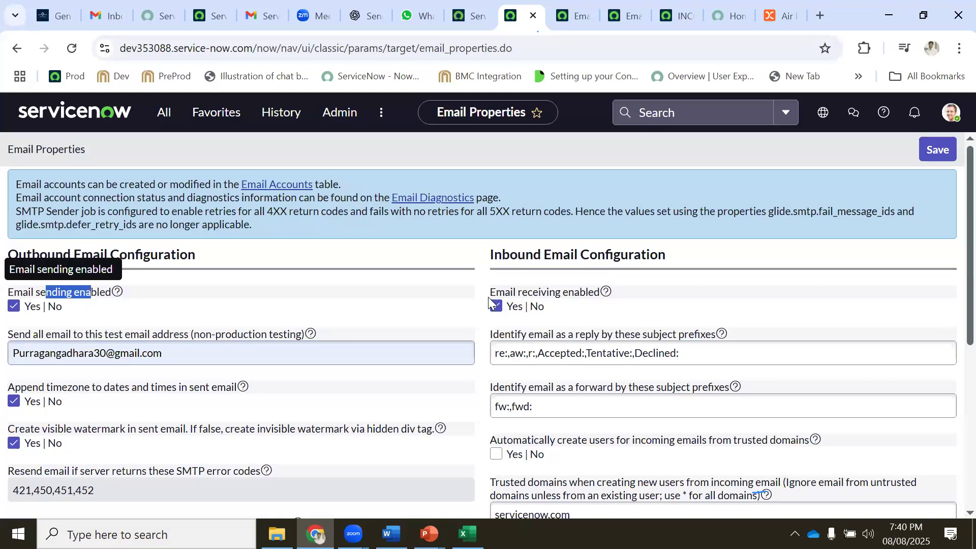
pyautogui.moveTo(511, 293); pyautogui.dragTo(595, 295)
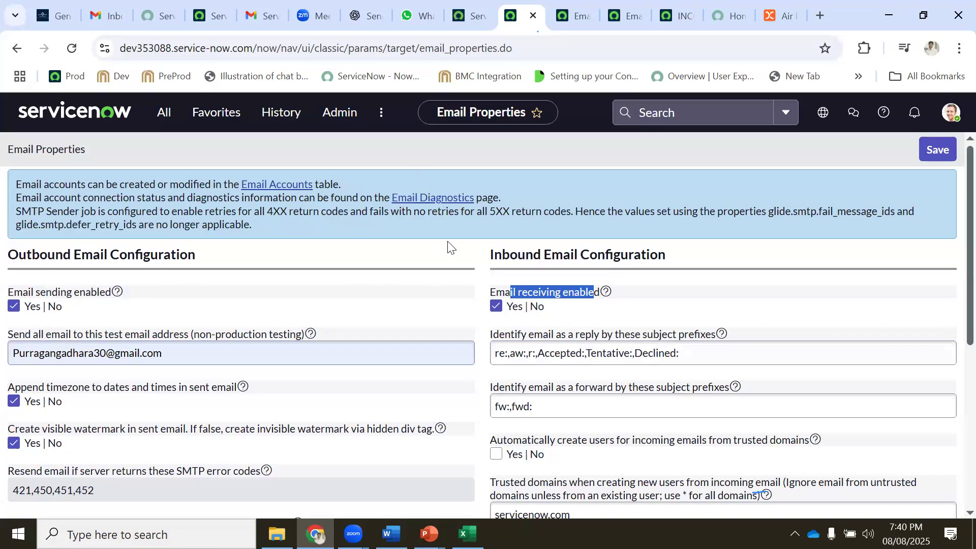
pyautogui.click(940, 151)
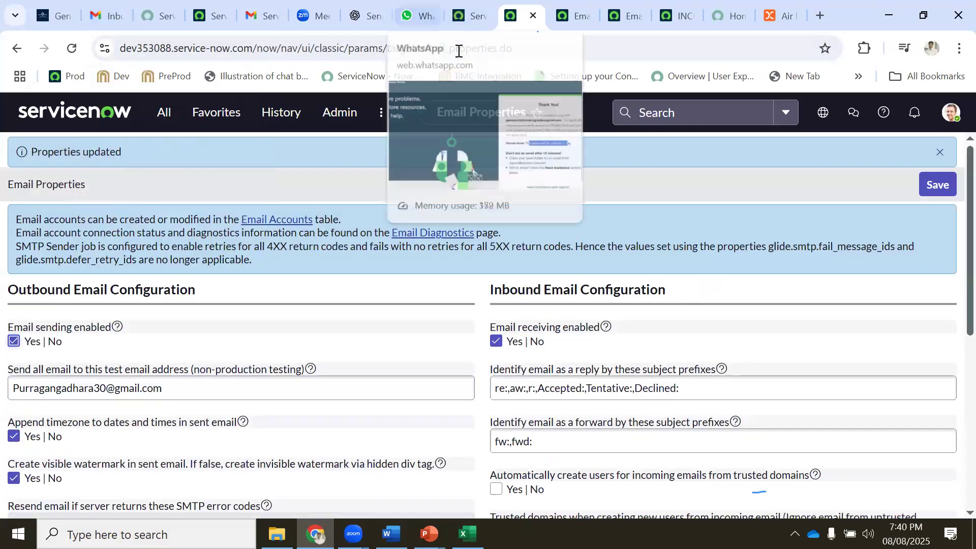
pyautogui.scroll(-3, 526, 266)
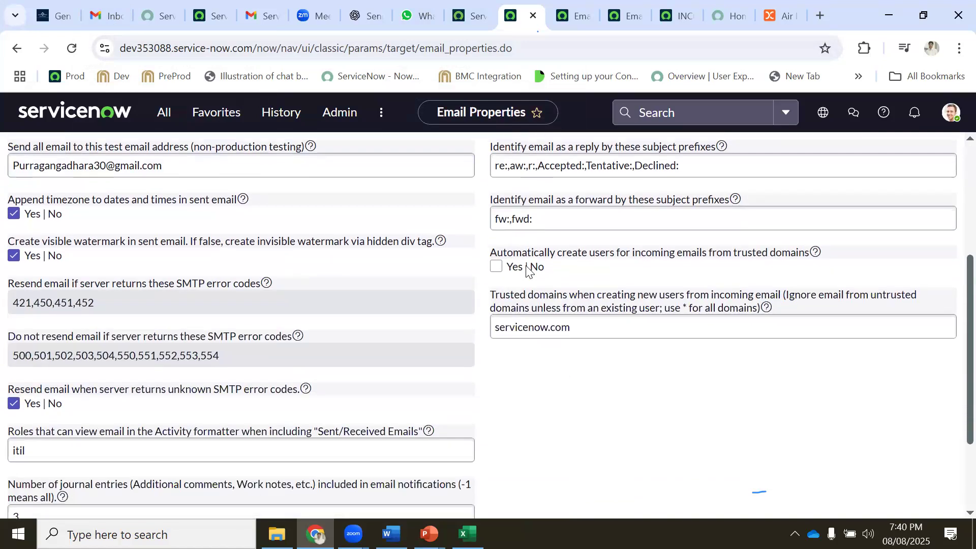
pyautogui.scroll(-2, 526, 265)
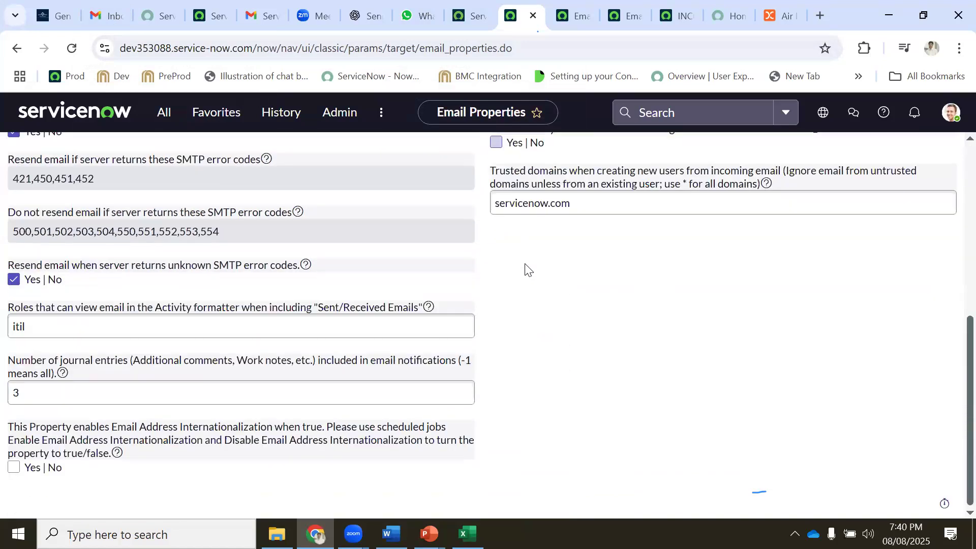
pyautogui.scroll(5, 526, 267)
pyautogui.scroll(2, 525, 269)
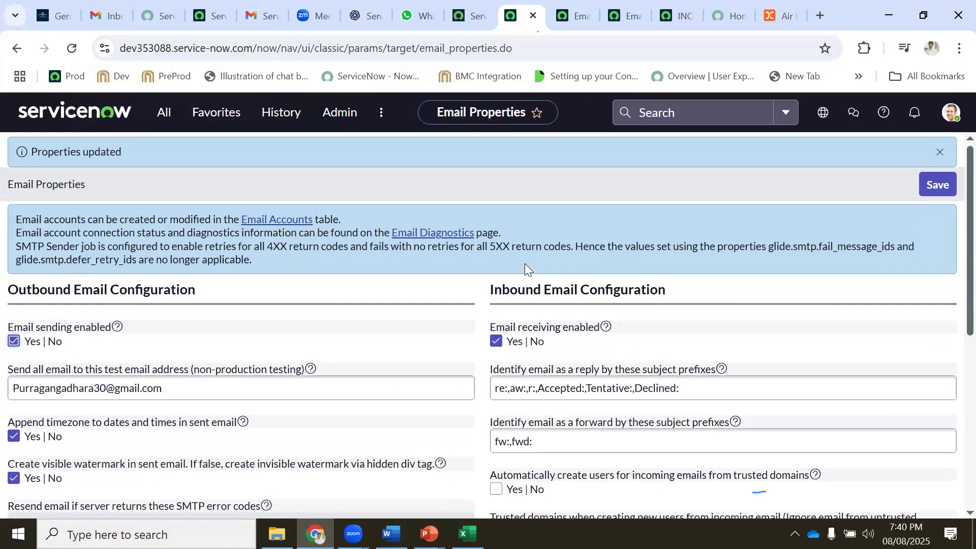
# Copy the instance name from the other Email Properties tab's page address
pyautogui.click(571, 11)
pyautogui.click(173, 48)
pyautogui.click(178, 48)
pyautogui.moveTo(207, 49); pyautogui.dragTo(166, 46)
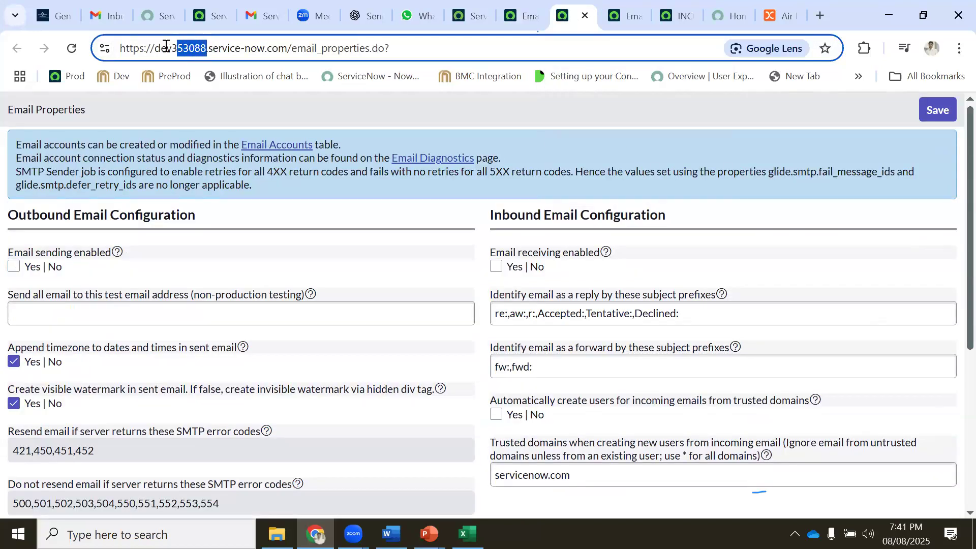
pyautogui.rightClick(171, 49)
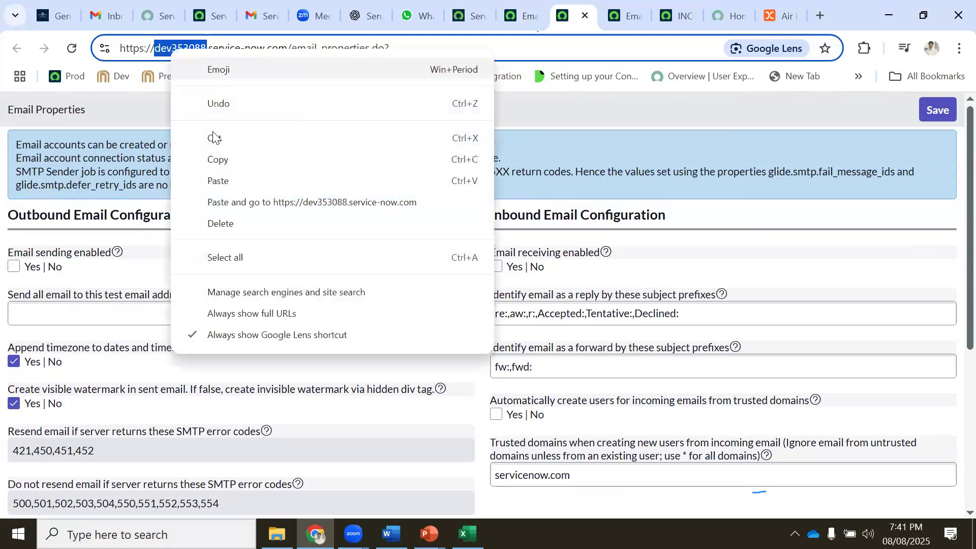
pyautogui.click(229, 159)
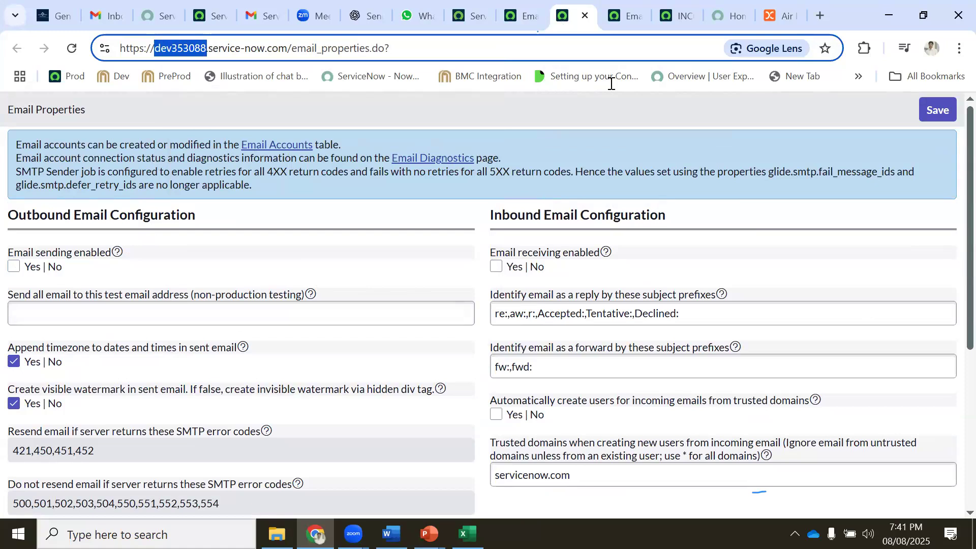
pyautogui.click(523, 11)
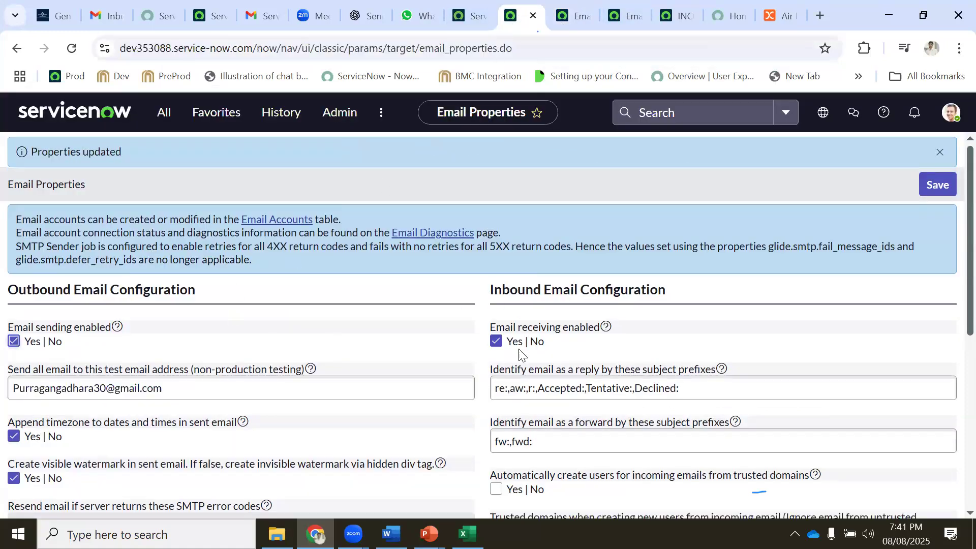
pyautogui.click(473, 12)
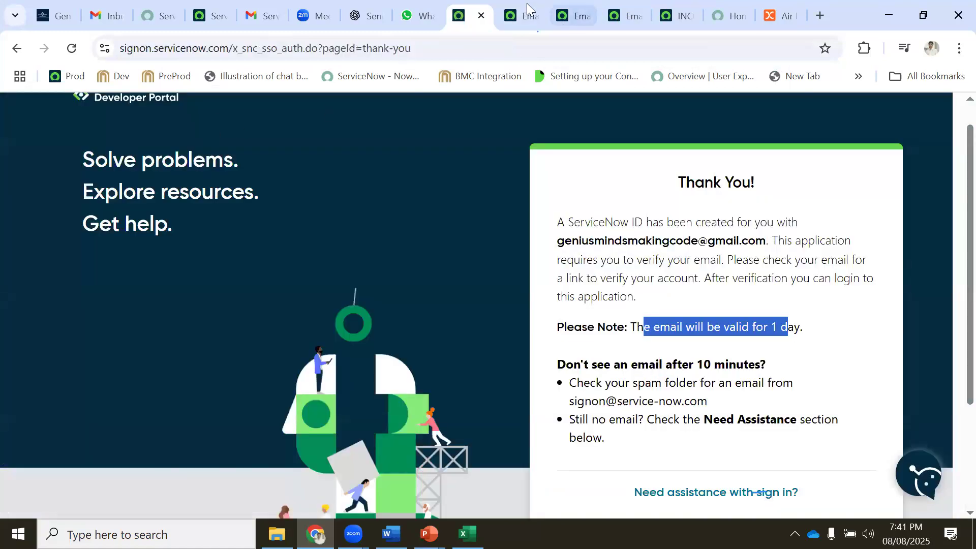
pyautogui.click(524, 11)
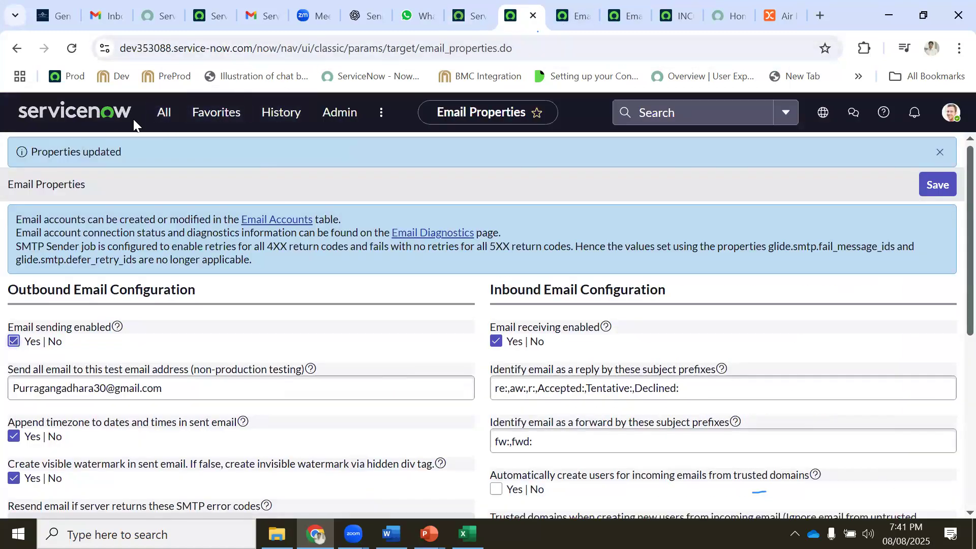
# Filter the navigator for 'emai' and open System Logs > Emails in a new tab
pyautogui.click(163, 122)
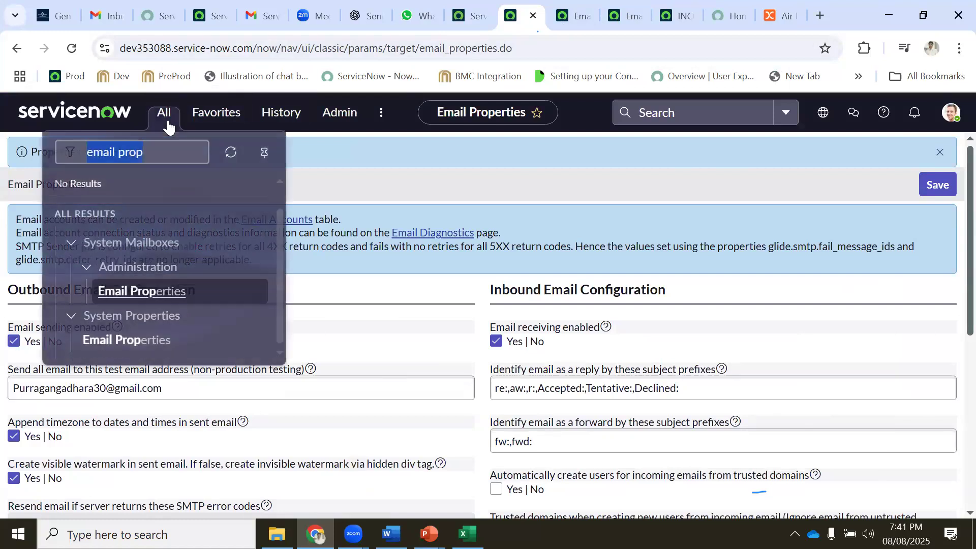
pyautogui.write('emai')
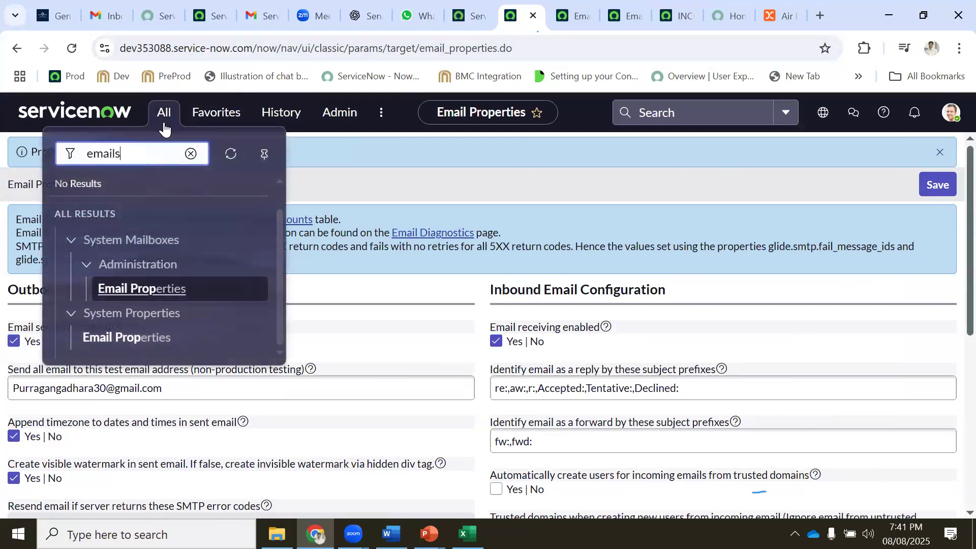
pyautogui.scroll(-8, 209, 237)
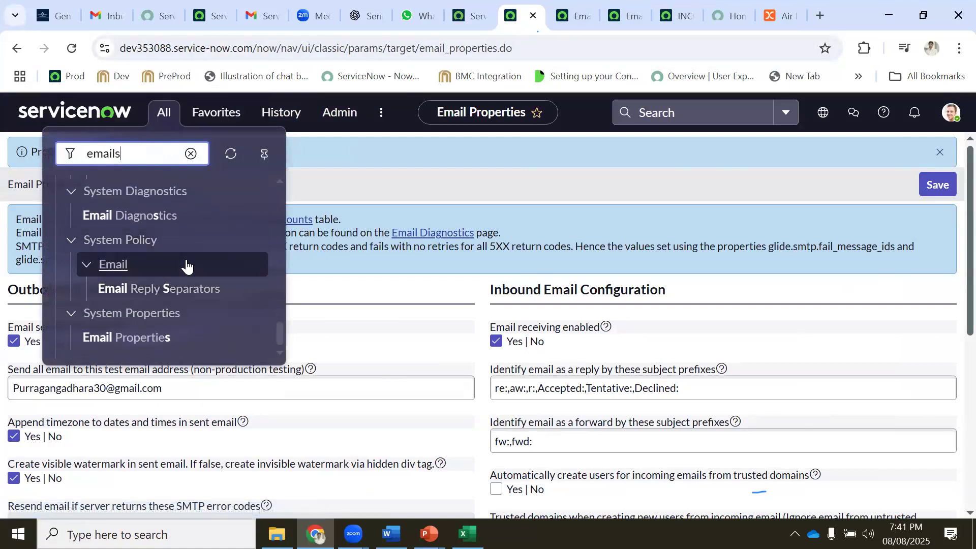
pyautogui.scroll(8, 187, 266)
pyautogui.scroll(2, 179, 264)
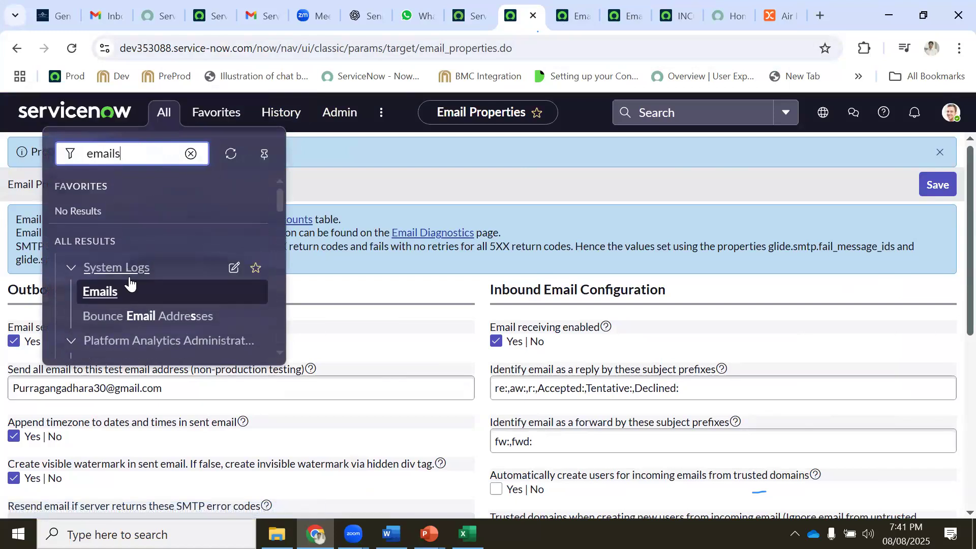
pyautogui.middleClick(102, 292)
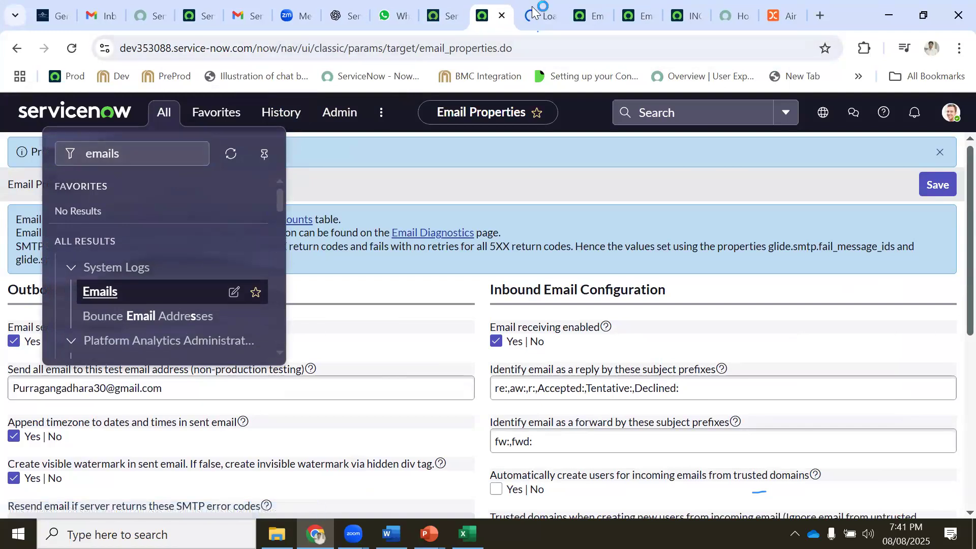
pyautogui.click(534, 15)
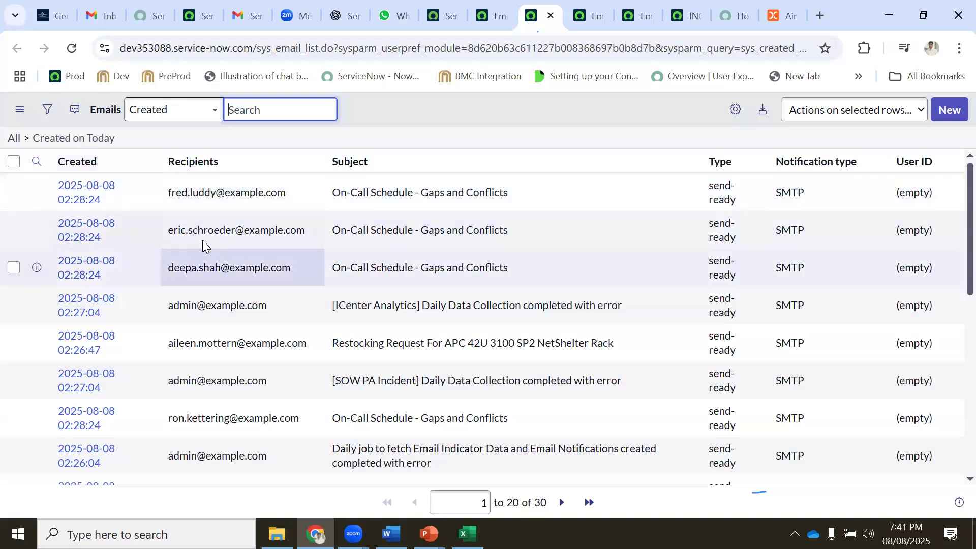
# Show the email list's filter conditions and select the first row's recipient address
pyautogui.scroll(-3, 241, 315)
pyautogui.scroll(-3, 242, 322)
pyautogui.scroll(6, 242, 323)
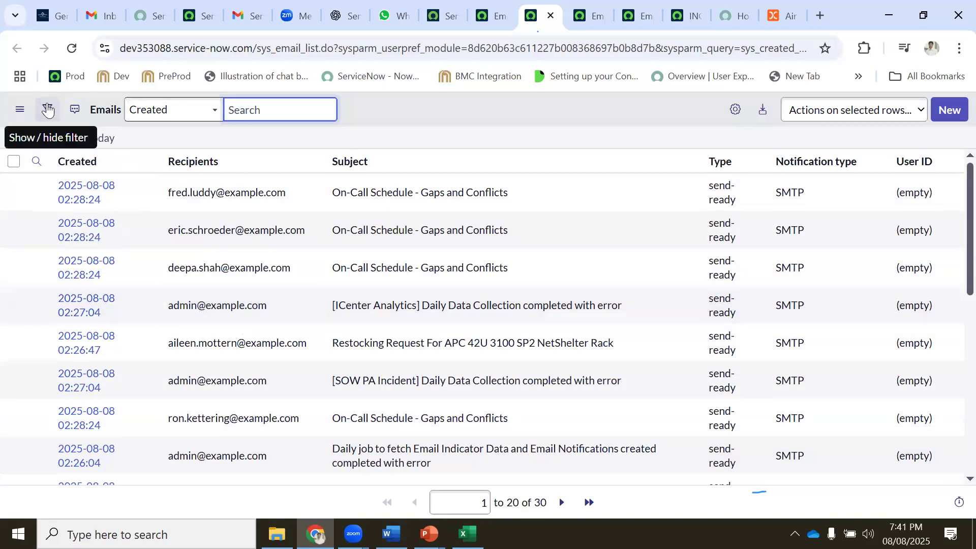
pyautogui.click(47, 110)
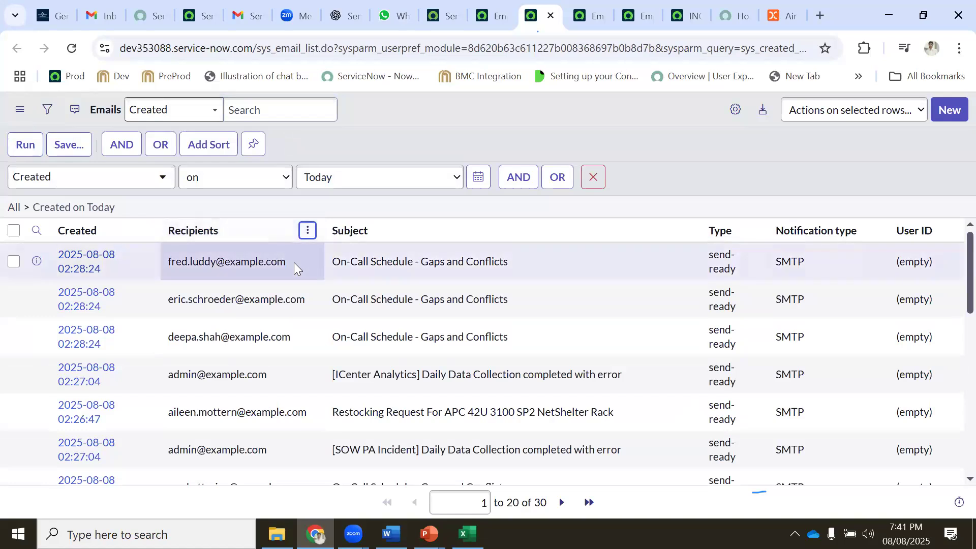
pyautogui.moveTo(291, 263); pyautogui.dragTo(170, 260)
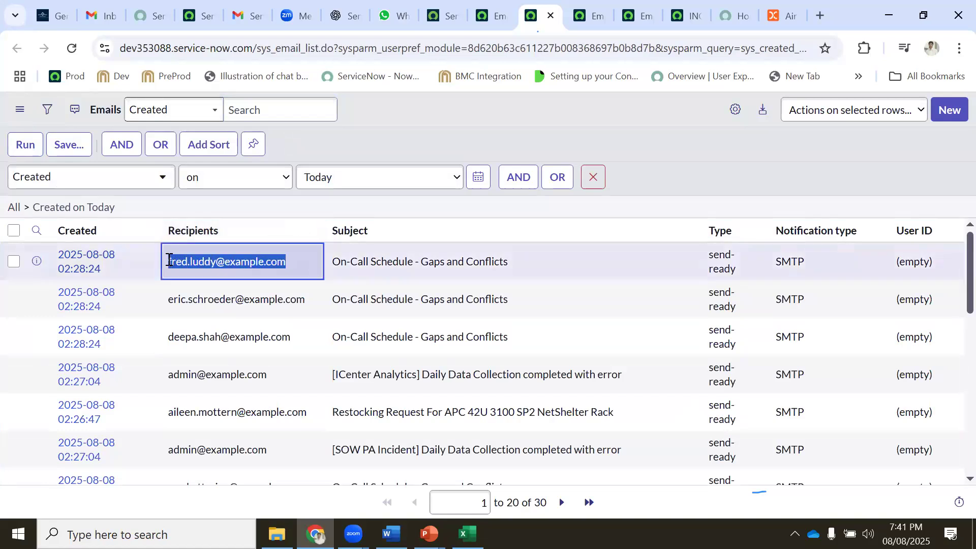
# Add an AND condition 'Recipients contains' the pasted address and run the filter
pyautogui.click(518, 177)
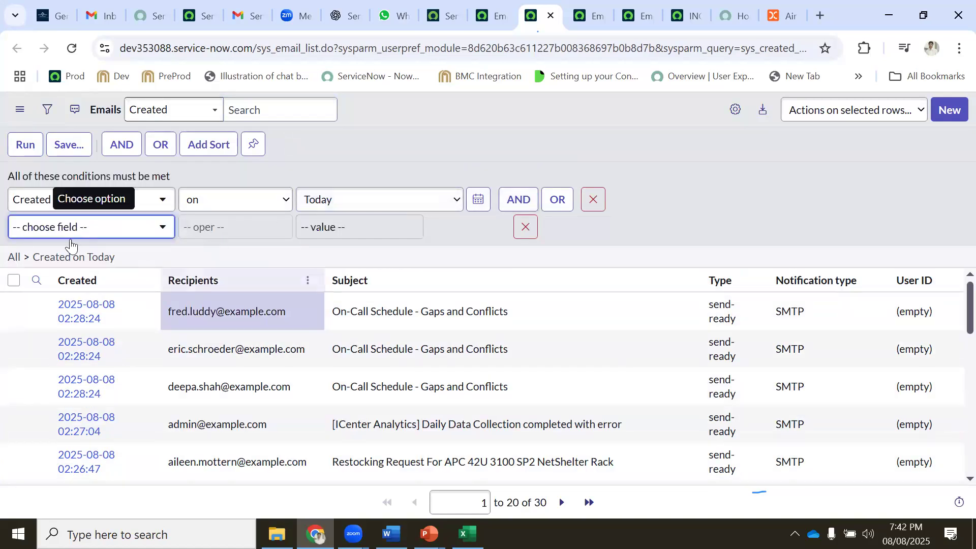
pyautogui.click(83, 230)
pyautogui.write('rece')
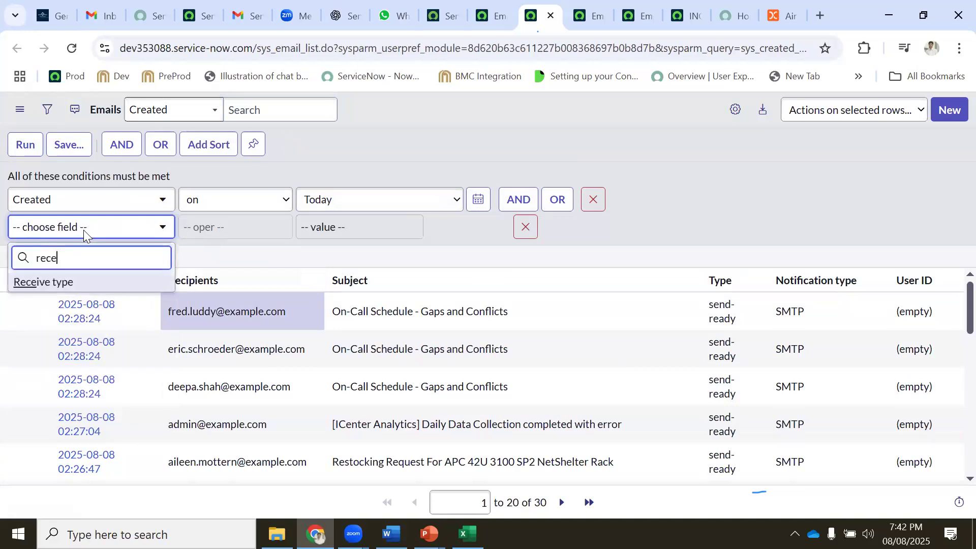
pyautogui.press('BackSpace')
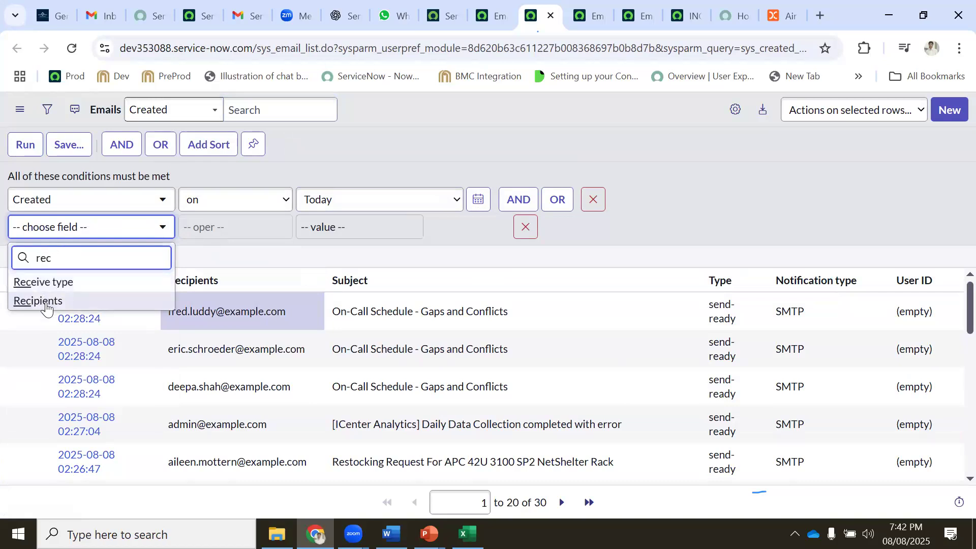
pyautogui.click(45, 300)
pyautogui.click(235, 227)
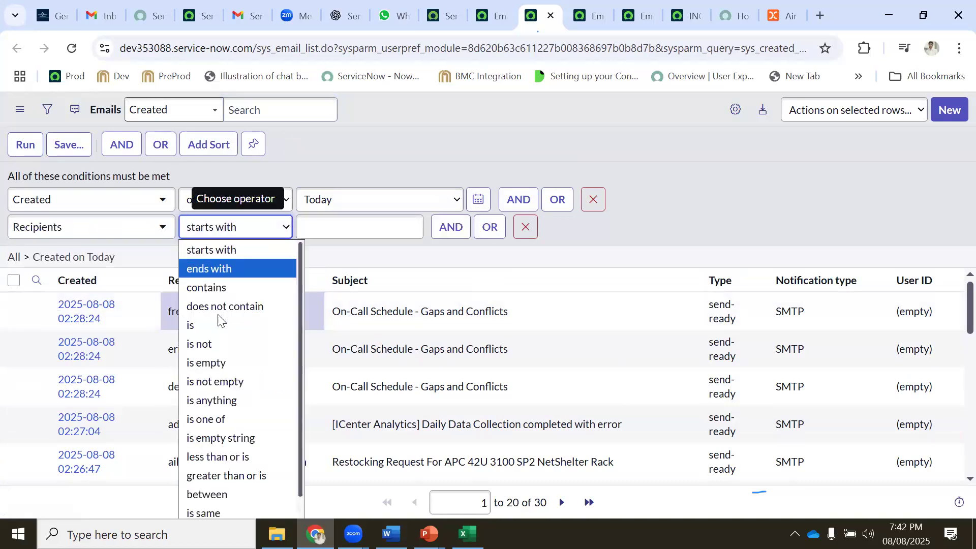
pyautogui.click(219, 288)
pyautogui.click(333, 226)
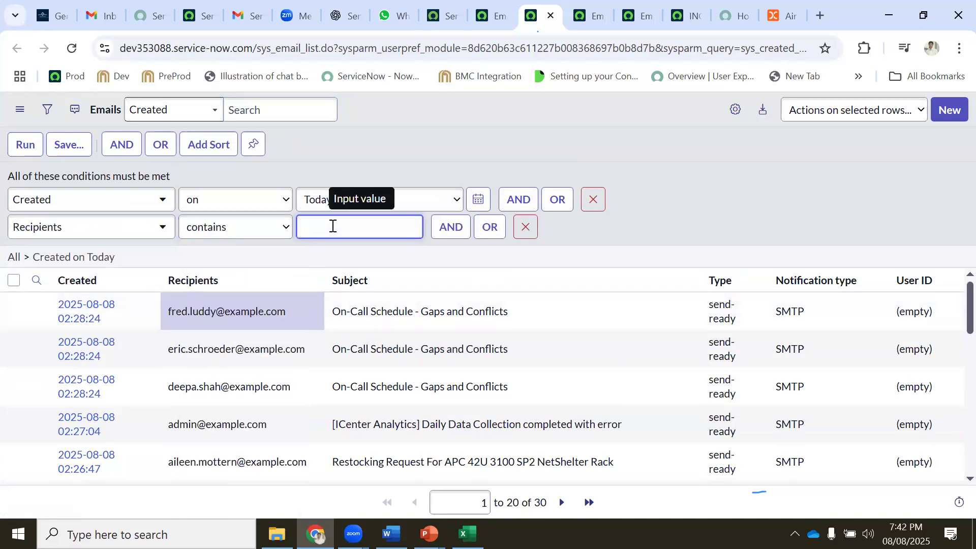
pyautogui.hotkey('ctrl', 'v')
pyautogui.click(26, 146)
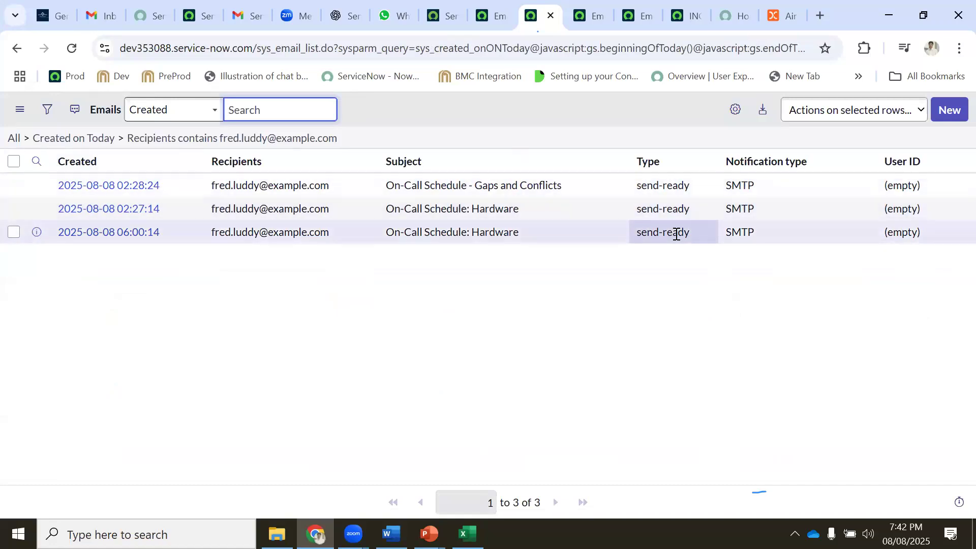
# Go back to the unfiltered list of today's 30 emails
pyautogui.click(17, 51)
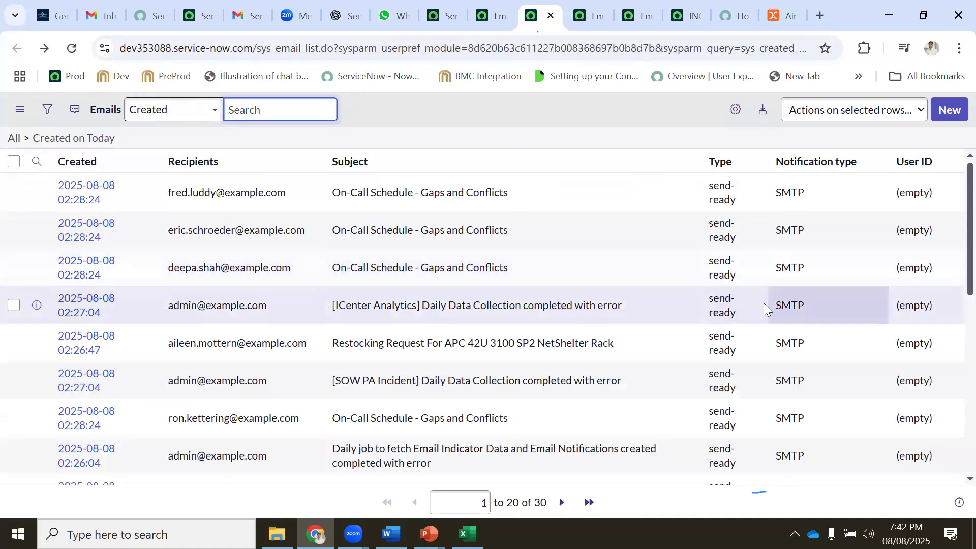
pyautogui.scroll(-6, 768, 310)
pyautogui.scroll(8, 713, 340)
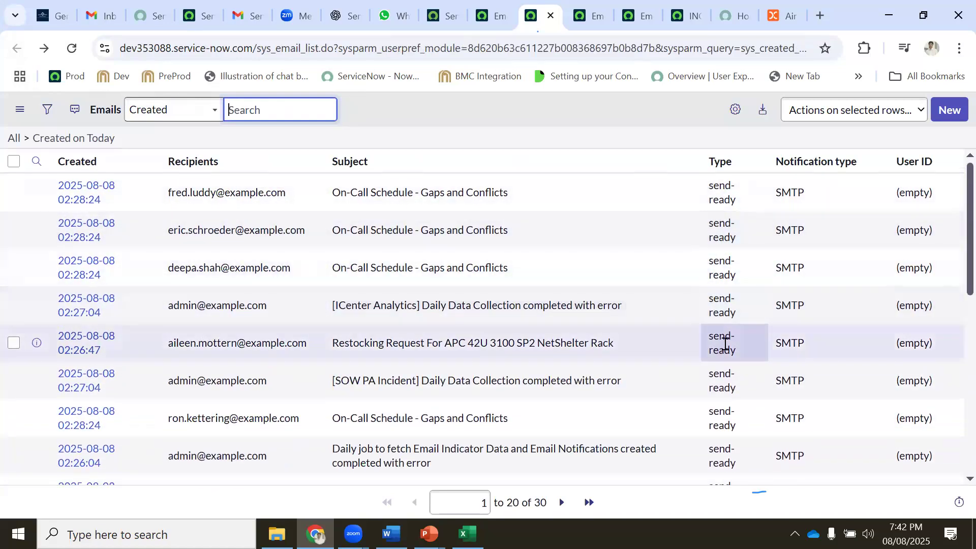
pyautogui.scroll(-1, 724, 343)
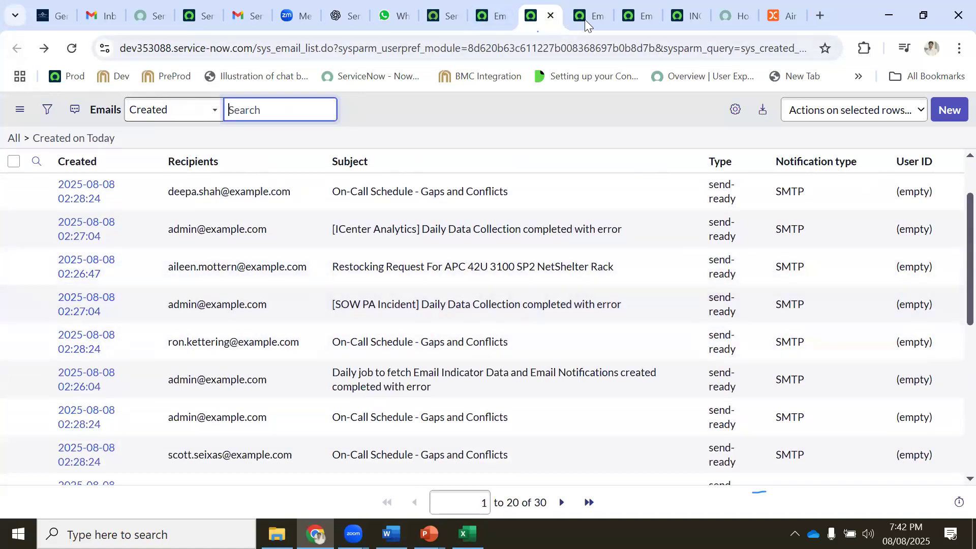
# Reload Email Properties, check both Gmail inboxes, then return to the Emails list
pyautogui.click(587, 21)
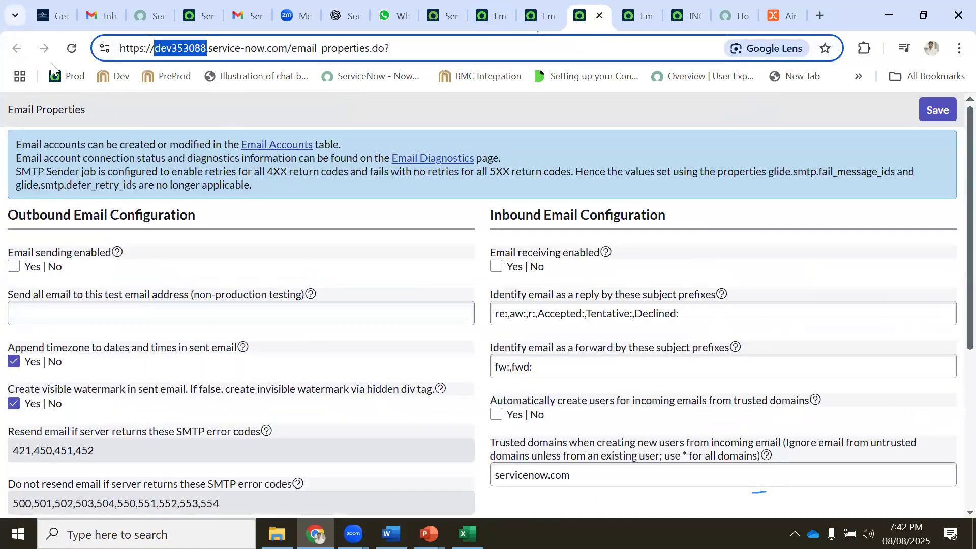
pyautogui.click(71, 50)
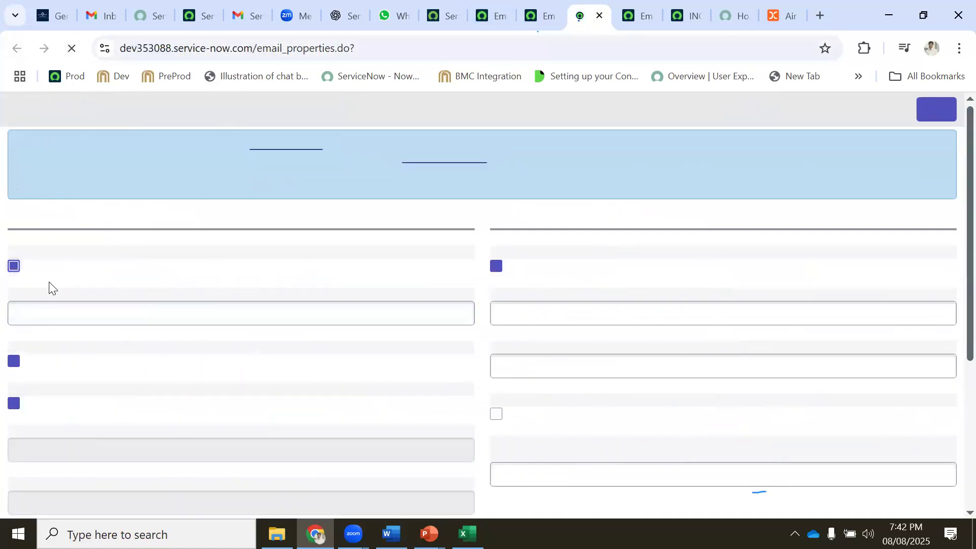
pyautogui.click(95, 18)
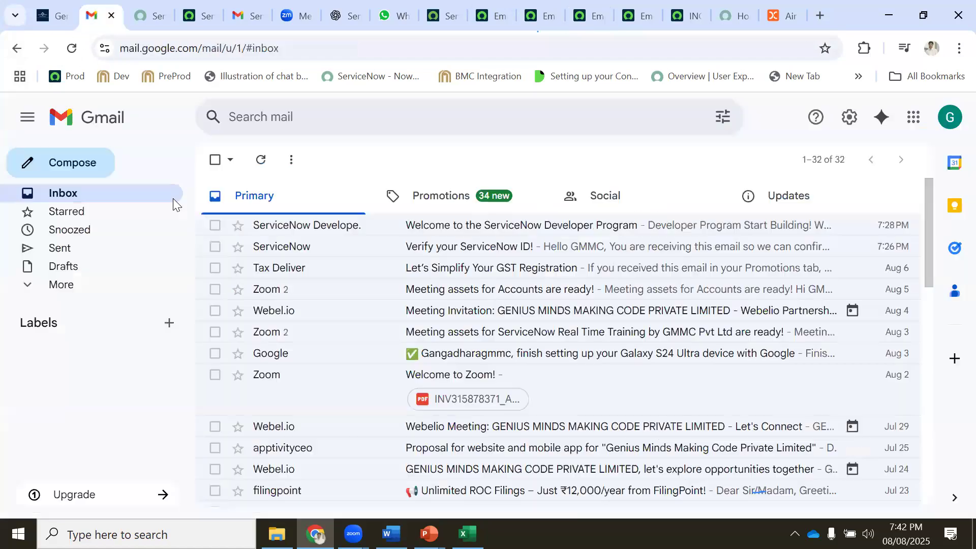
pyautogui.click(239, 14)
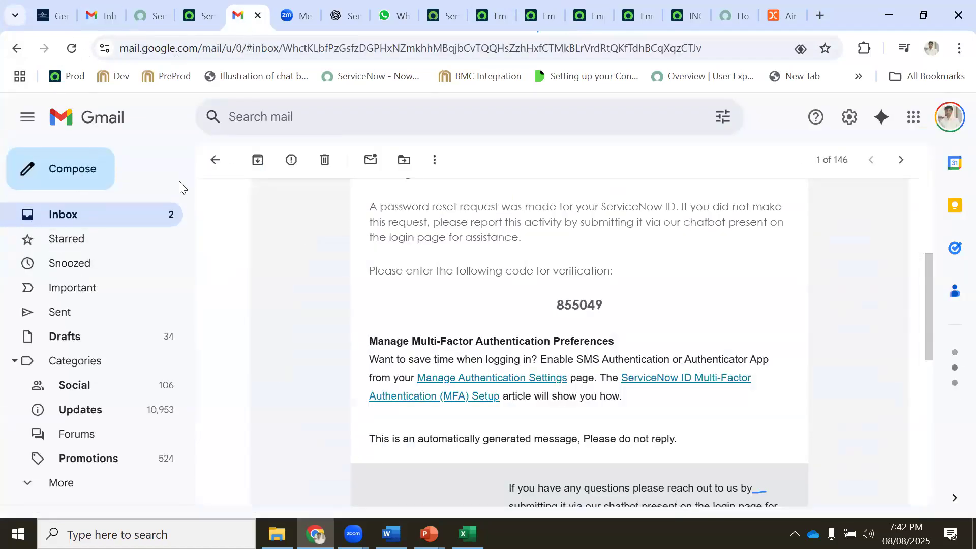
pyautogui.click(154, 213)
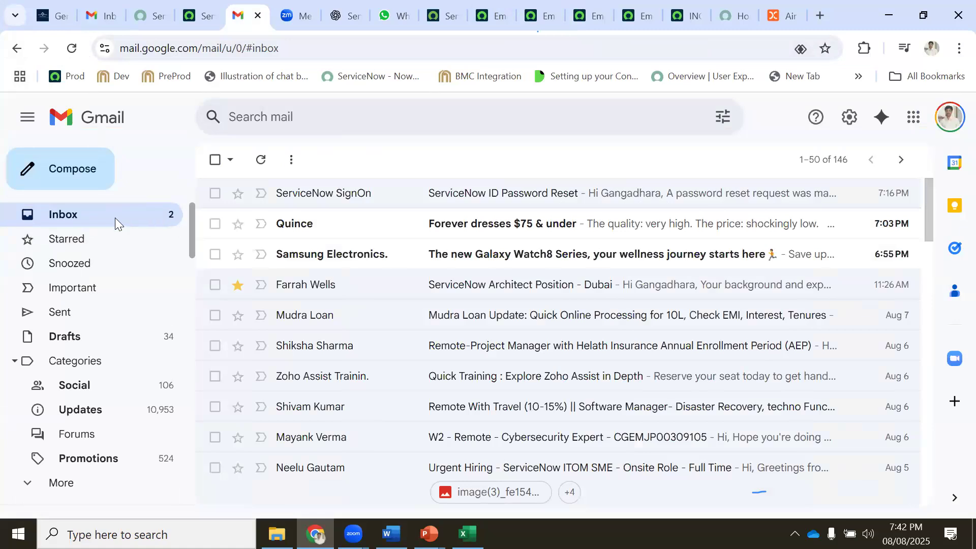
pyautogui.click(547, 16)
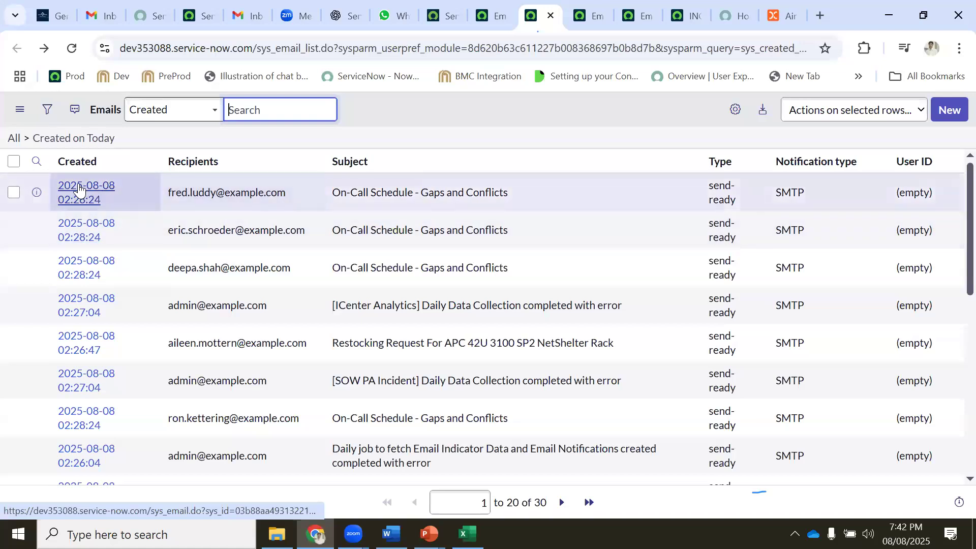
# Inspect the first email record and its email type list, then go back
pyautogui.click(78, 188)
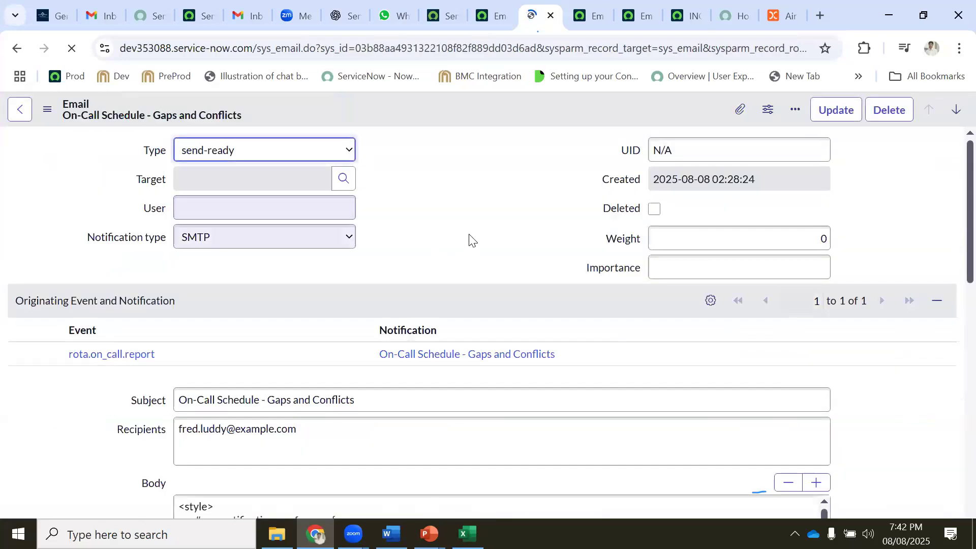
pyautogui.scroll(-9, 163, 353)
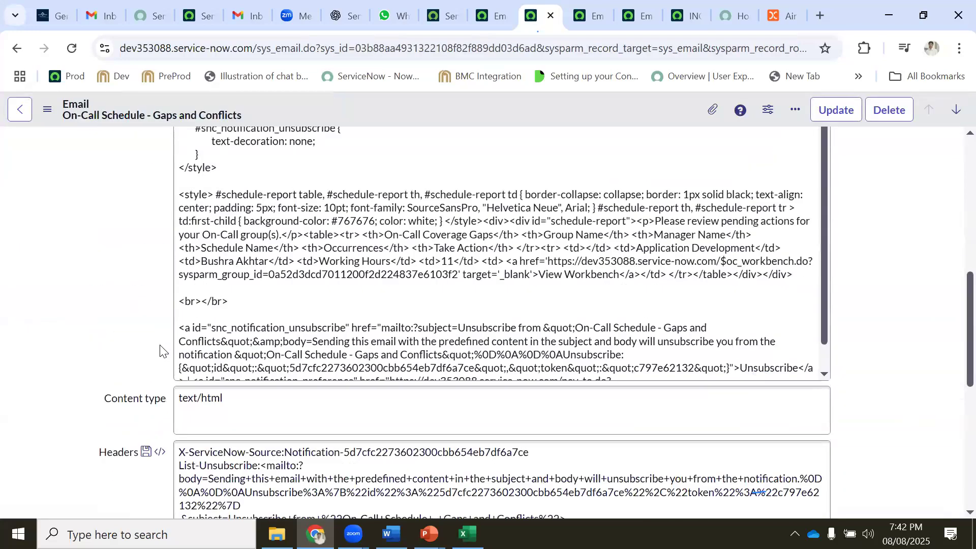
pyautogui.scroll(-7, 161, 348)
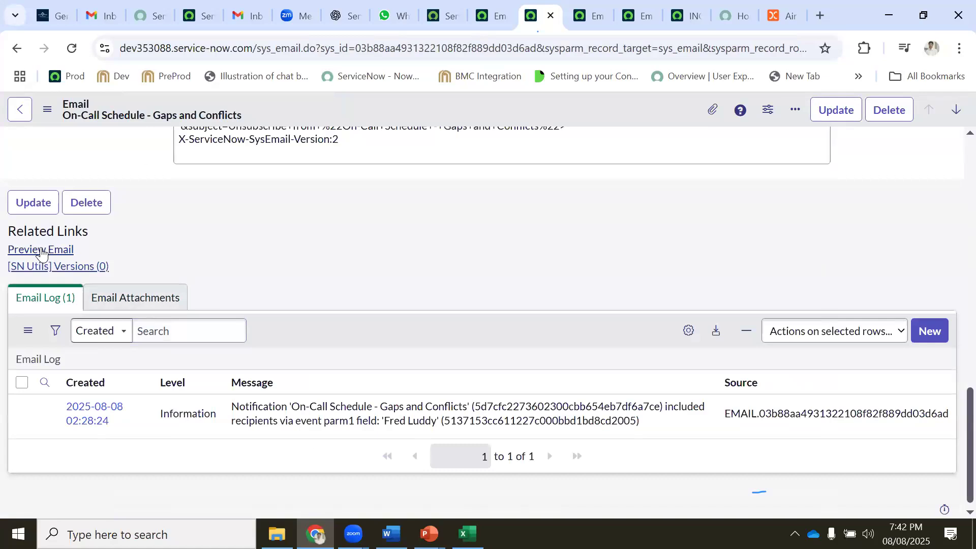
pyautogui.scroll(15, 119, 261)
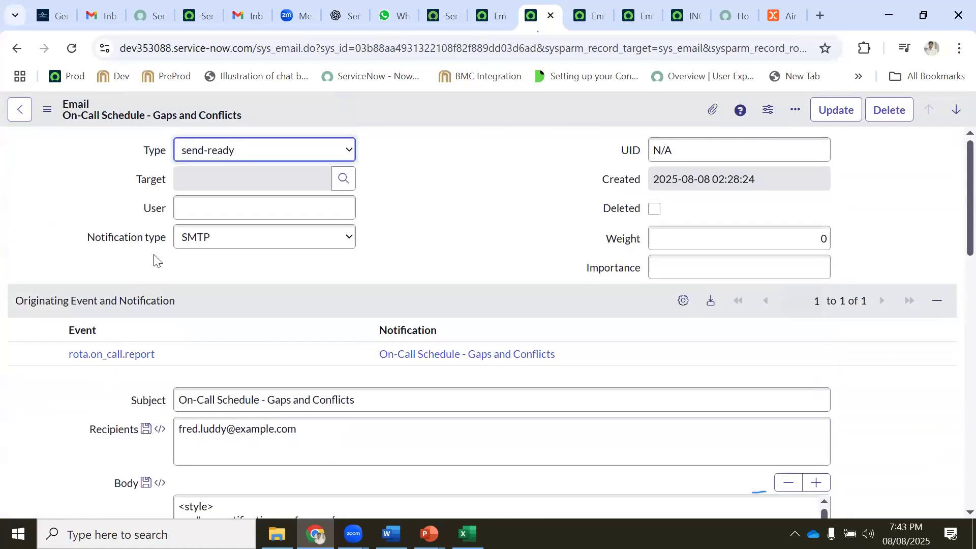
pyautogui.click(236, 158)
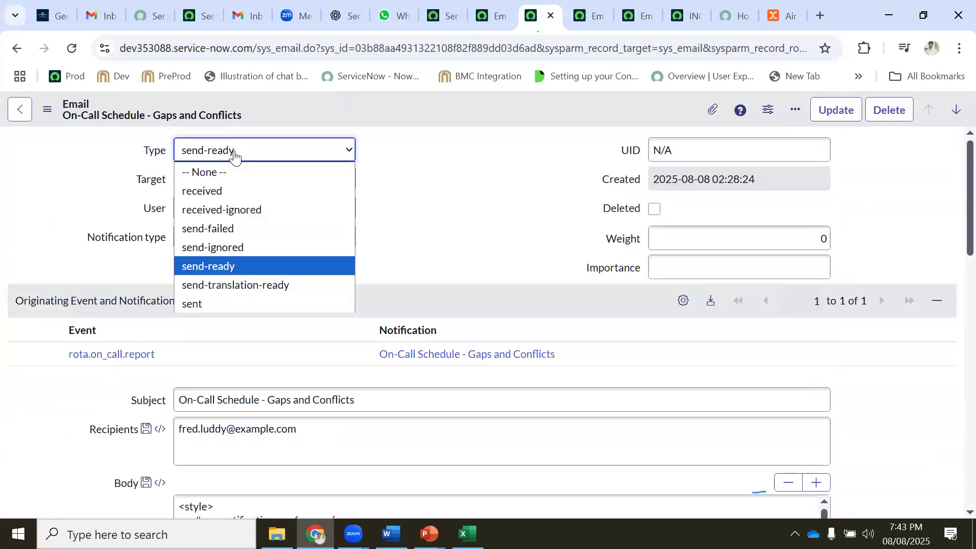
pyautogui.click(20, 110)
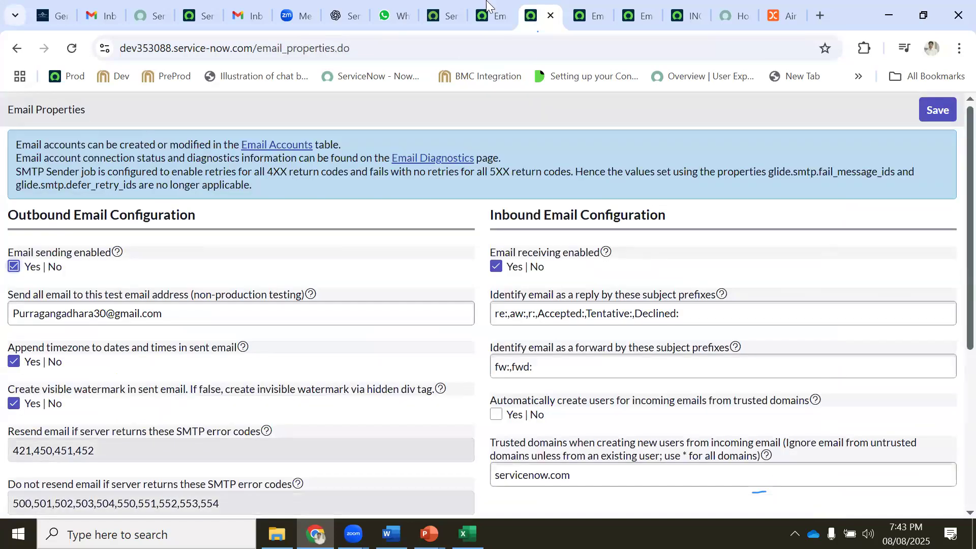
# Look over the open ServiceNow tabs, then open the Emails log in a new tab
pyautogui.click(584, 11)
pyautogui.click(482, 15)
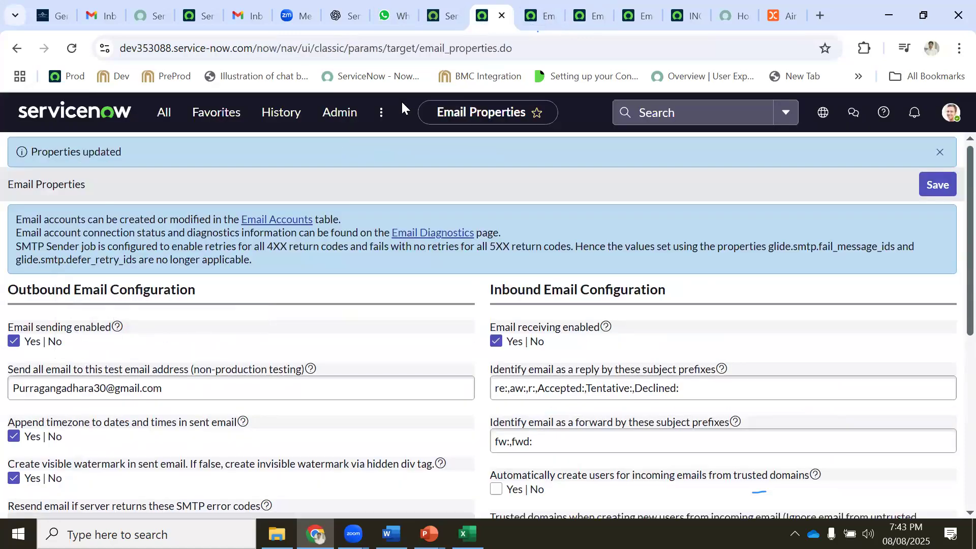
pyautogui.click(444, 16)
pyautogui.click(636, 15)
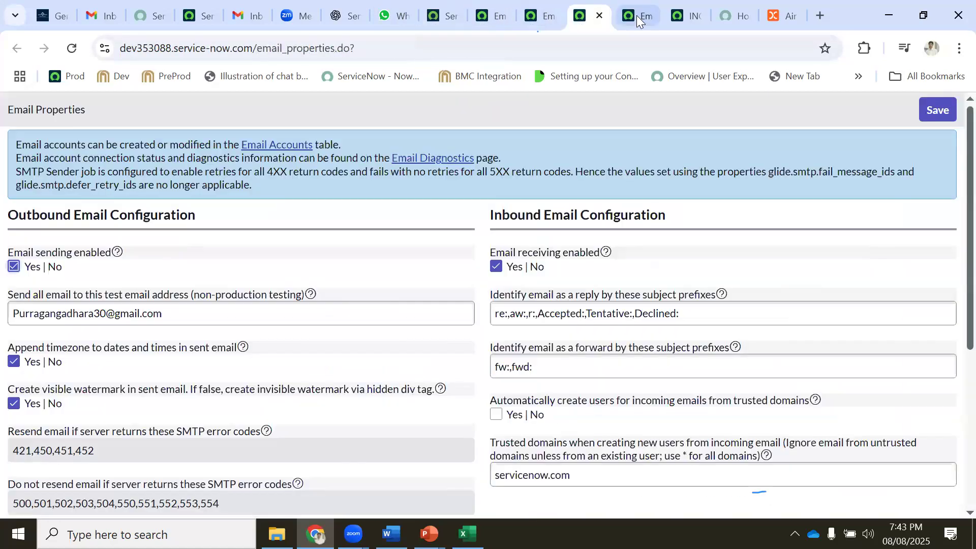
pyautogui.click(539, 15)
pyautogui.click(493, 15)
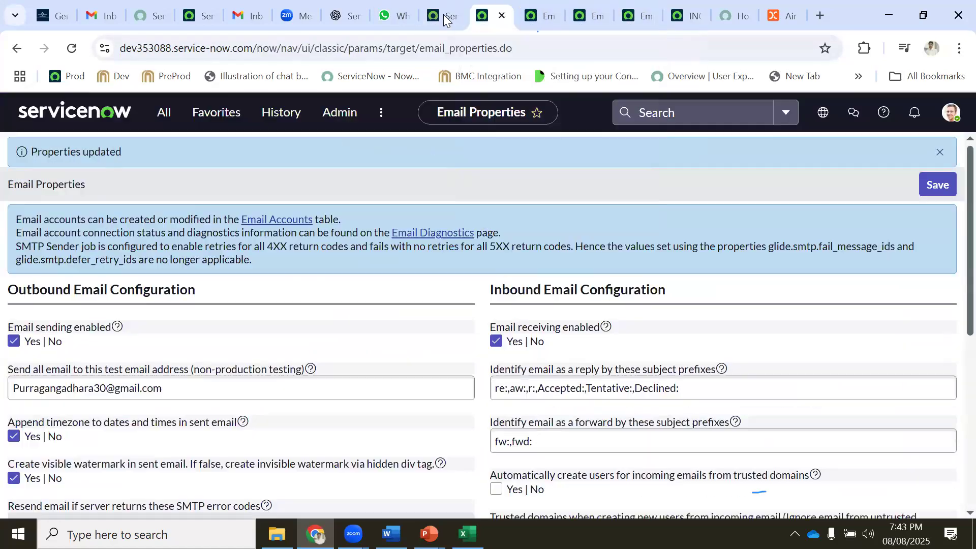
pyautogui.click(443, 14)
pyautogui.click(493, 12)
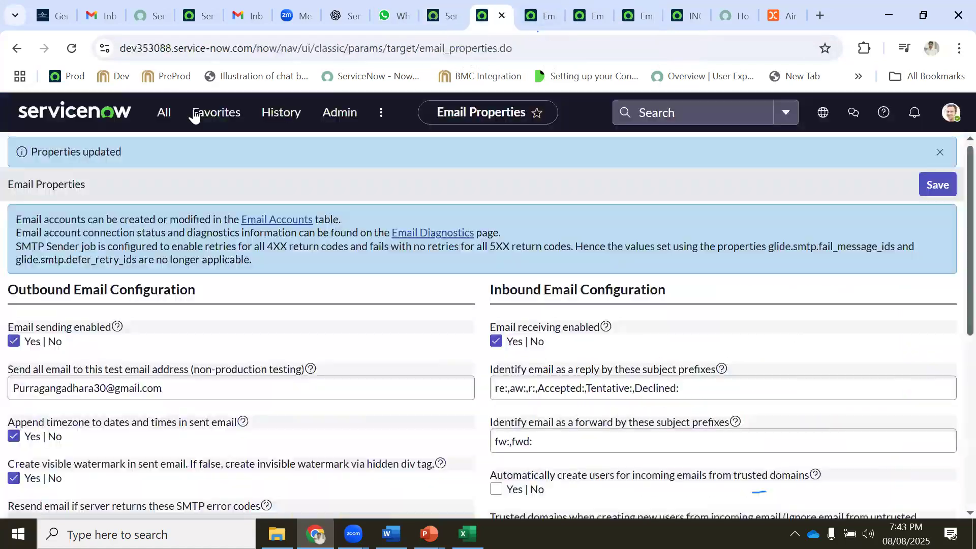
pyautogui.click(163, 116)
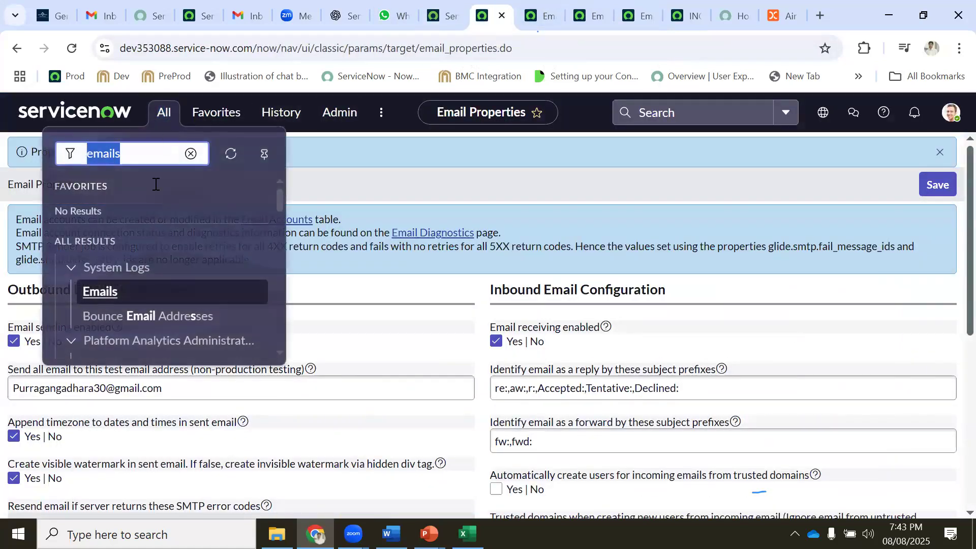
pyautogui.middleClick(104, 290)
pyautogui.click(509, 15)
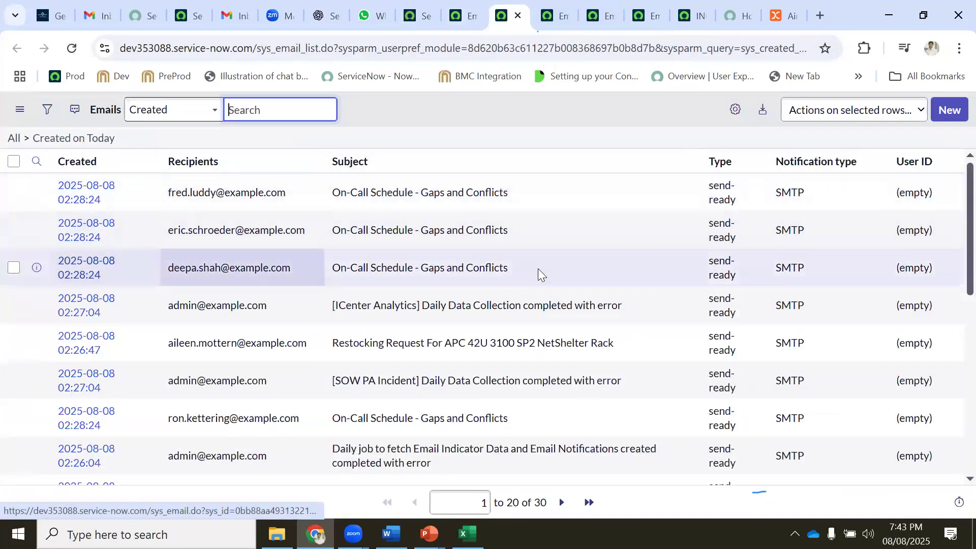
# Group the email list by Type and expand the send-ready group
pyautogui.scroll(-10, 559, 276)
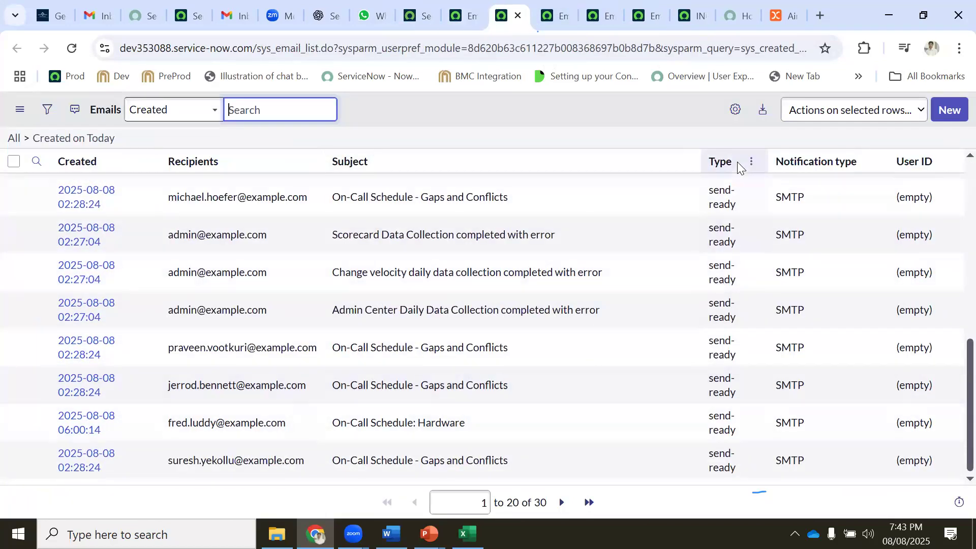
pyautogui.click(751, 162)
pyautogui.click(788, 229)
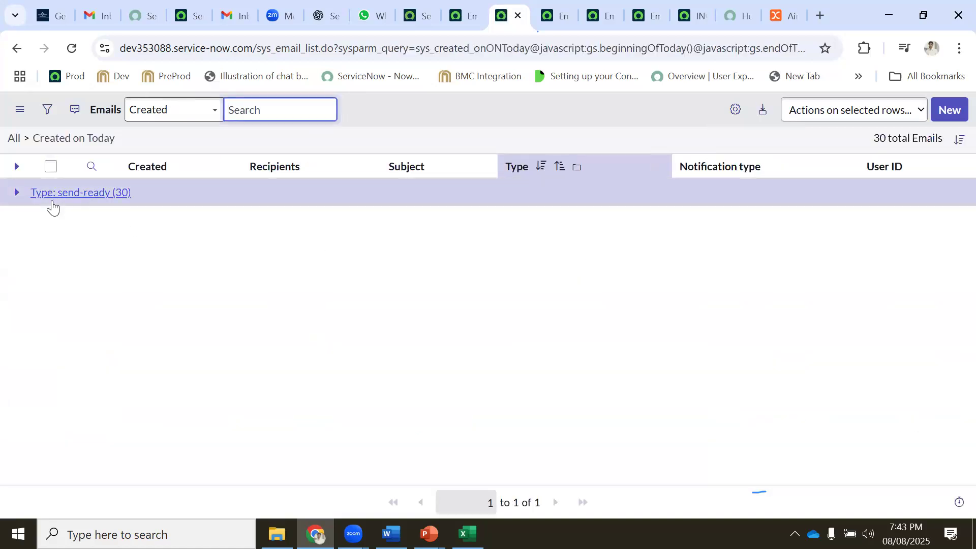
pyautogui.click(20, 192)
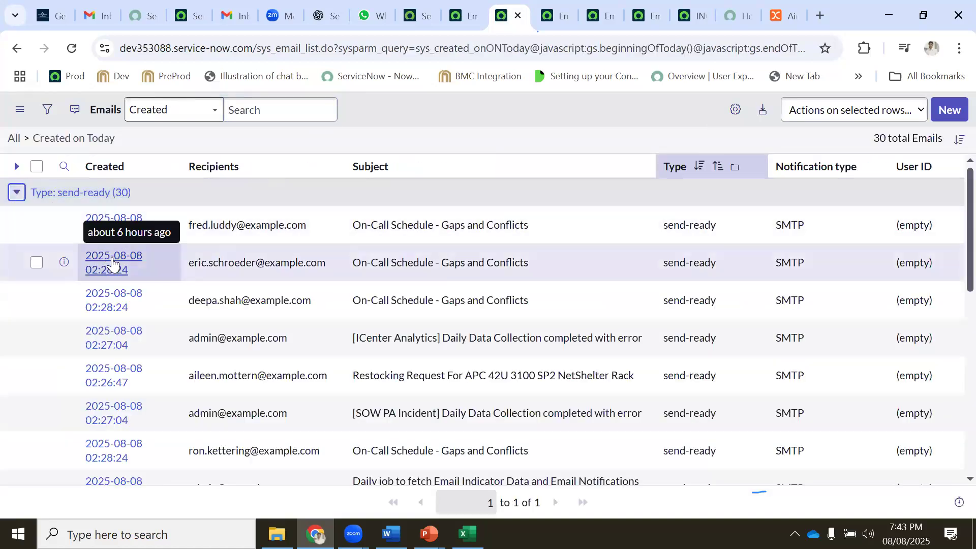
# Open the Change velocity daily data collection error email and read through its details
pyautogui.middleClick(112, 261)
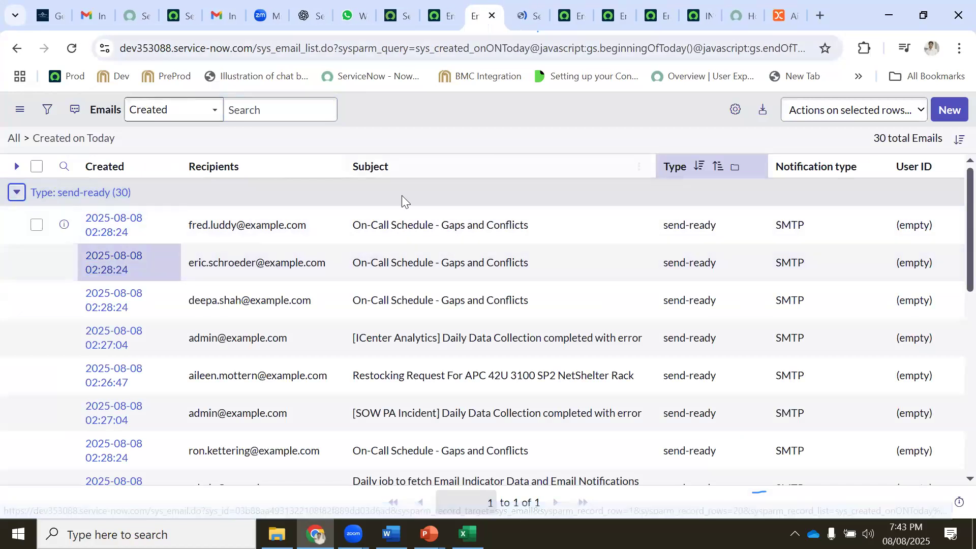
pyautogui.scroll(-10, 401, 195)
pyautogui.scroll(-2, 133, 346)
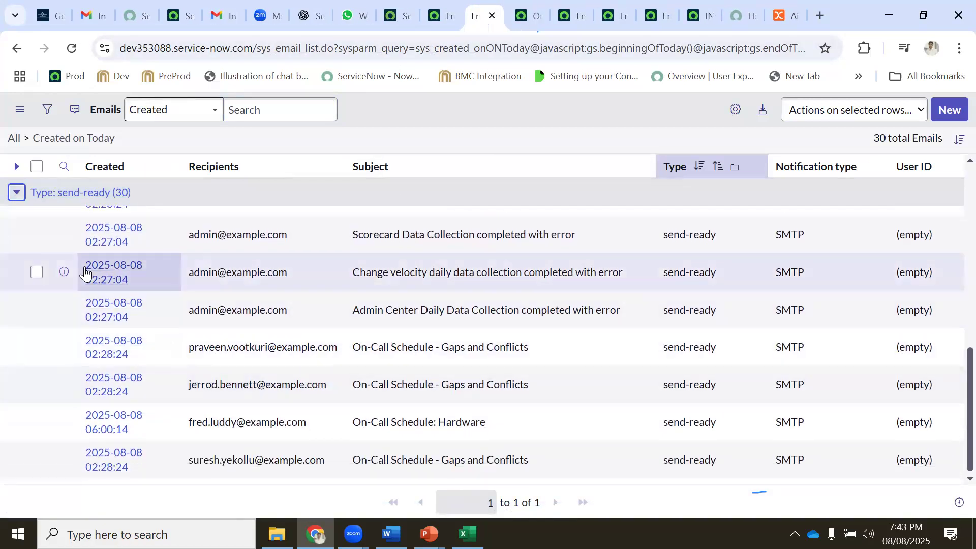
pyautogui.click(100, 271)
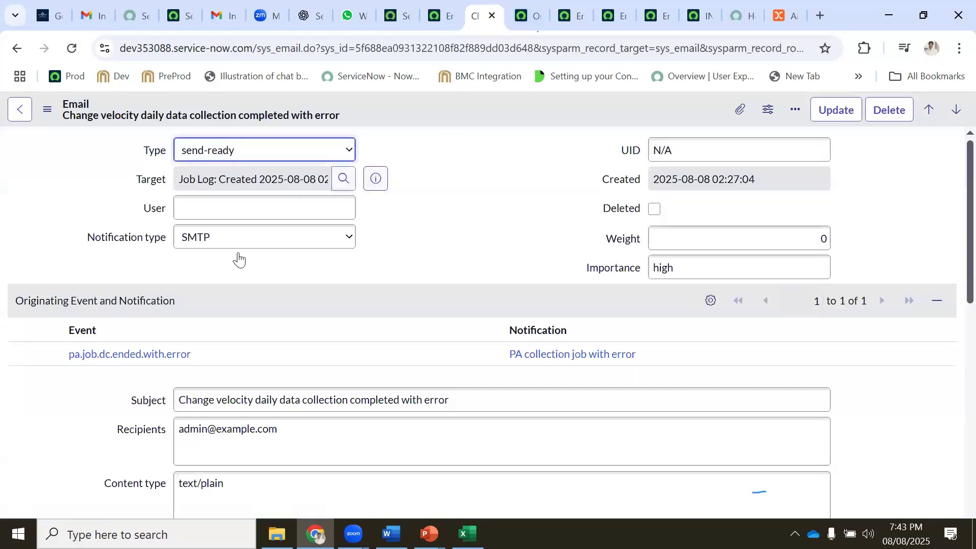
pyautogui.scroll(-15, 545, 218)
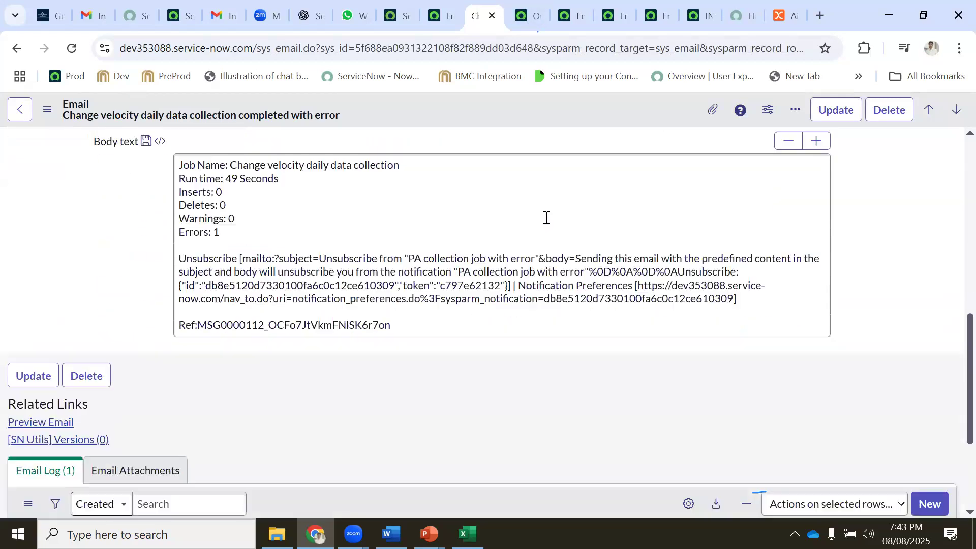
pyautogui.click(531, 13)
pyautogui.click(615, 15)
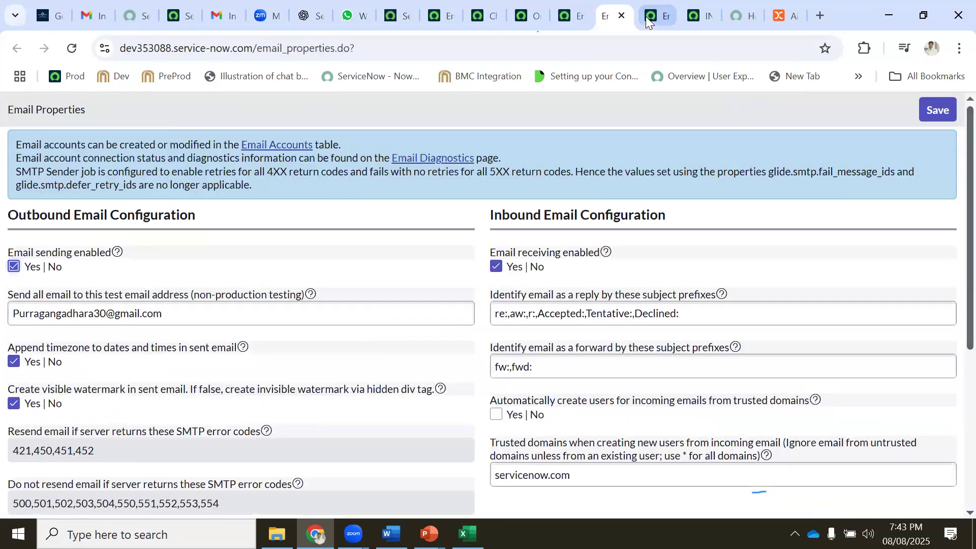
# Set incident INC0009009's assignment group to Service Desk and save it
pyautogui.click(699, 15)
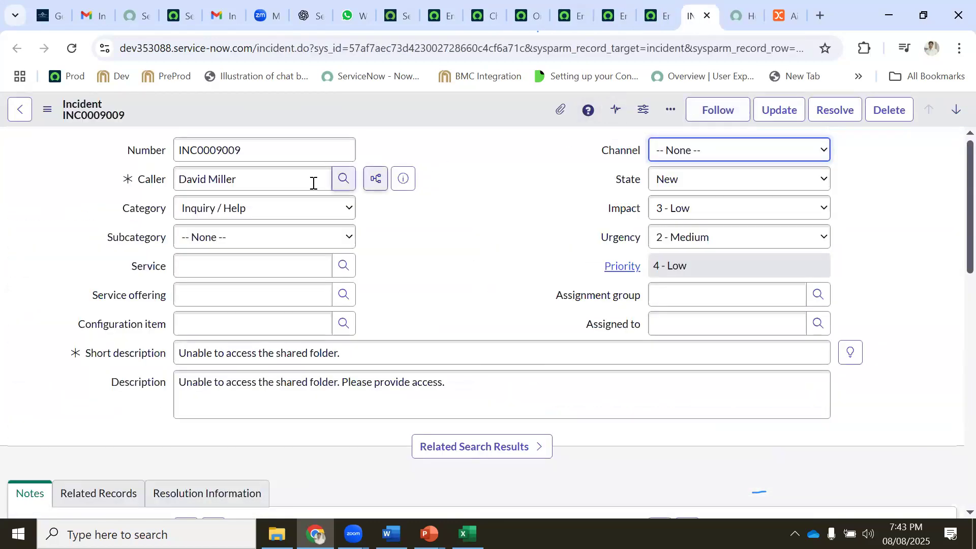
pyautogui.click(676, 297)
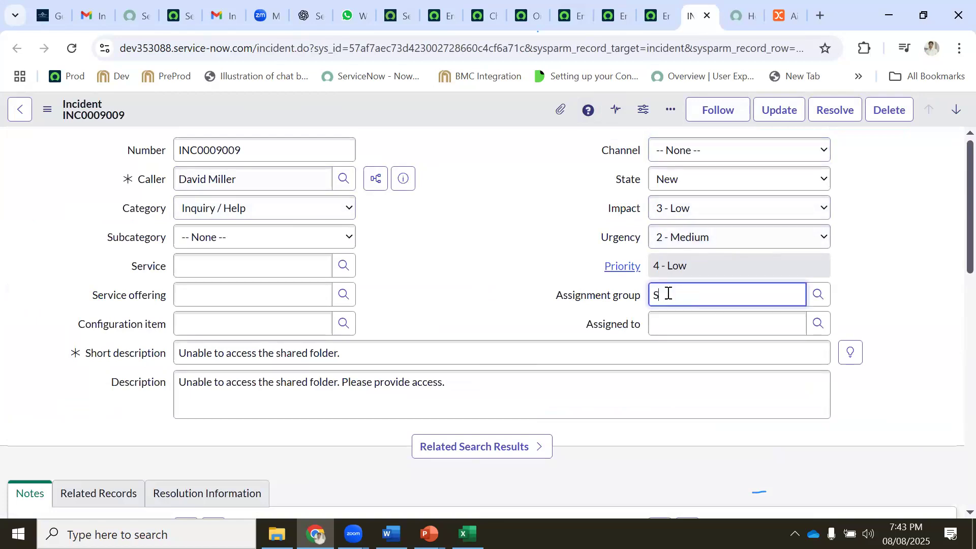
pyautogui.click(659, 315)
pyautogui.rightClick(482, 108)
pyautogui.click(502, 120)
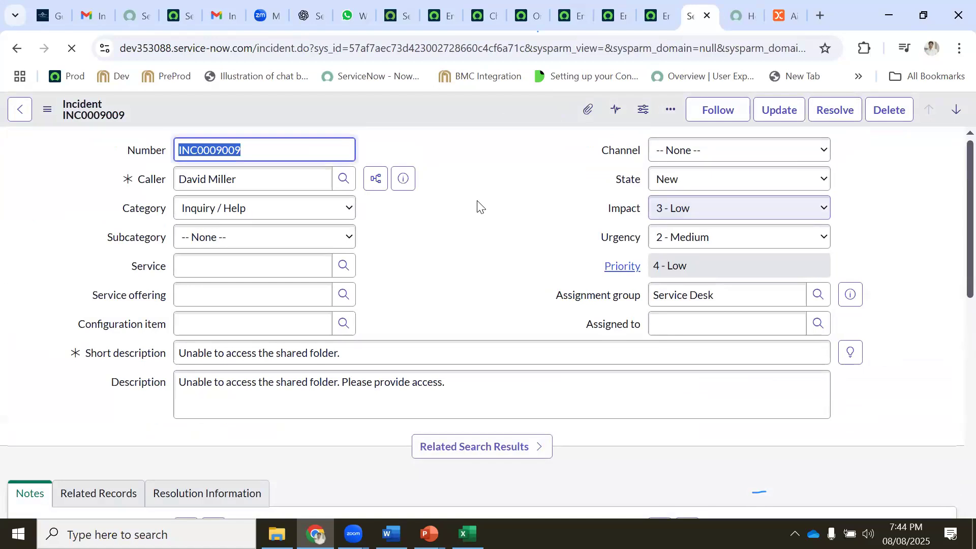
# Add the work note 'test' to the incident and save it again
pyautogui.scroll(-7, 476, 205)
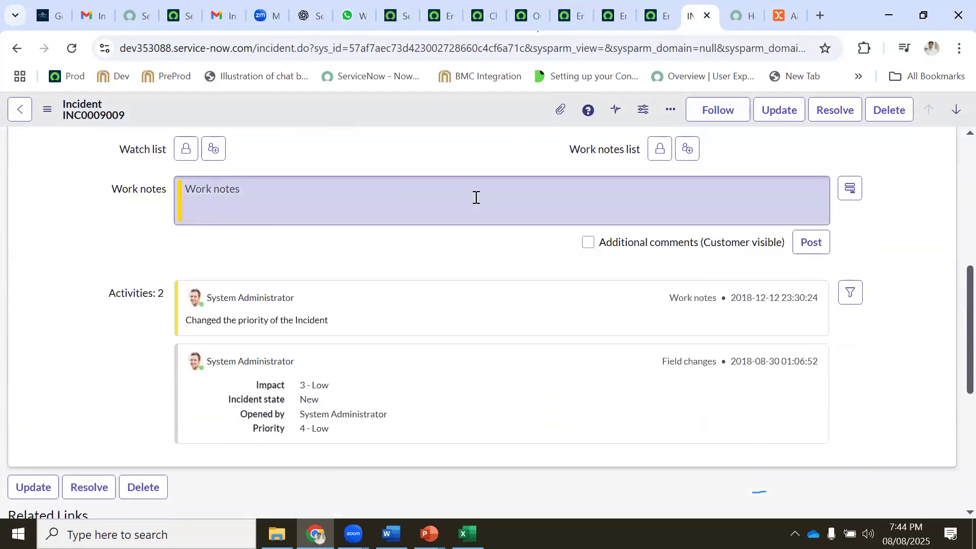
pyautogui.scroll(3, 475, 198)
pyautogui.click(287, 341)
pyautogui.write('test')
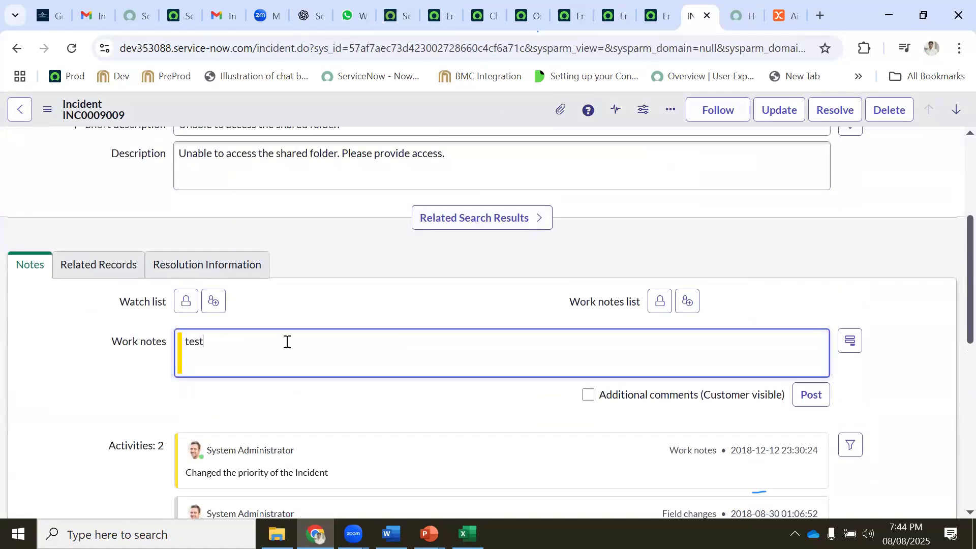
pyautogui.rightClick(501, 122)
pyautogui.click(490, 124)
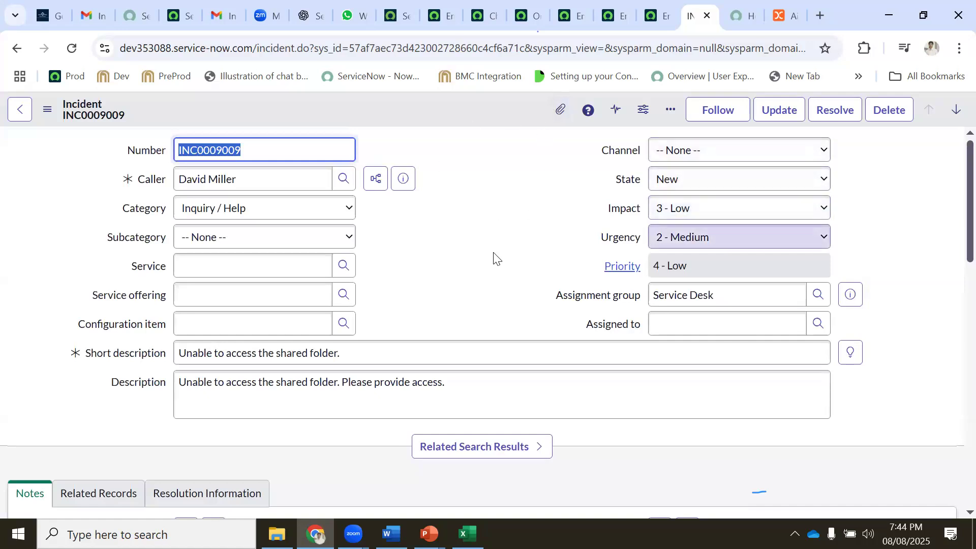
pyautogui.click(408, 12)
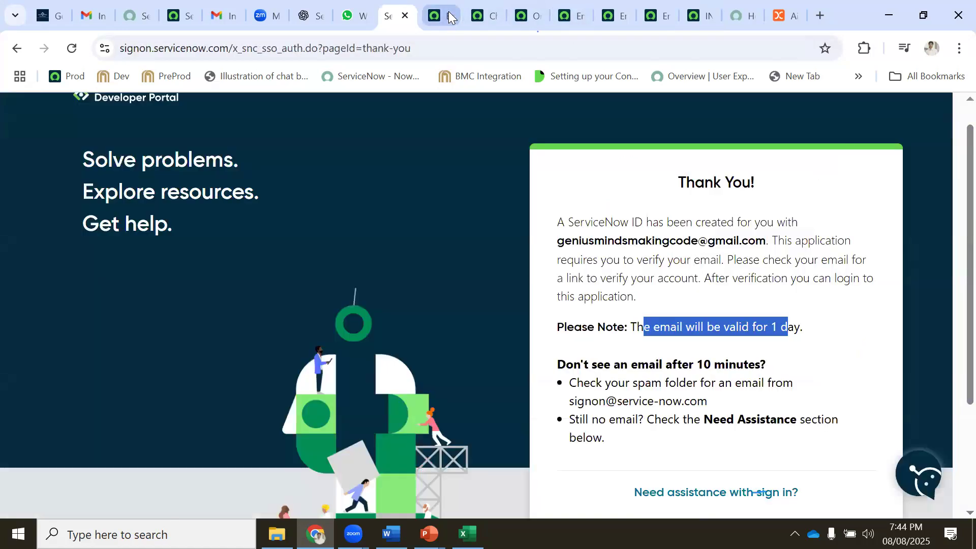
# Return to today's email list and select the first row's recipient address
pyautogui.click(448, 11)
pyautogui.click(479, 12)
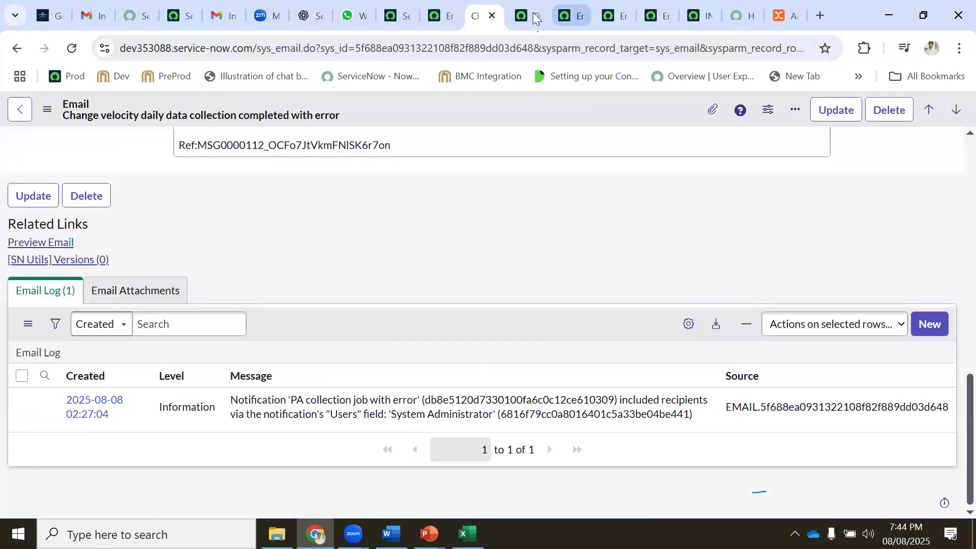
pyautogui.click(23, 49)
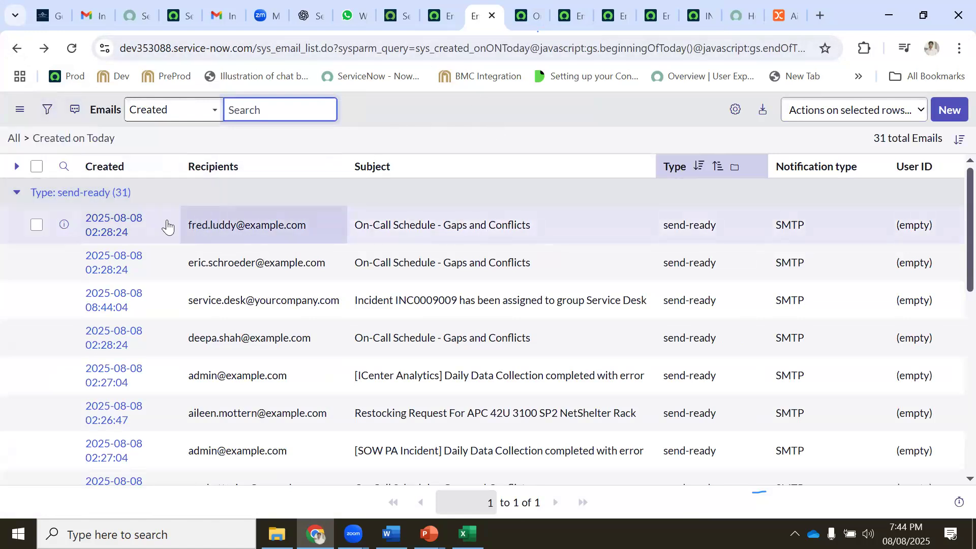
pyautogui.moveTo(306, 226); pyautogui.dragTo(189, 221)
pyautogui.hotkey('ctrl', 'c')
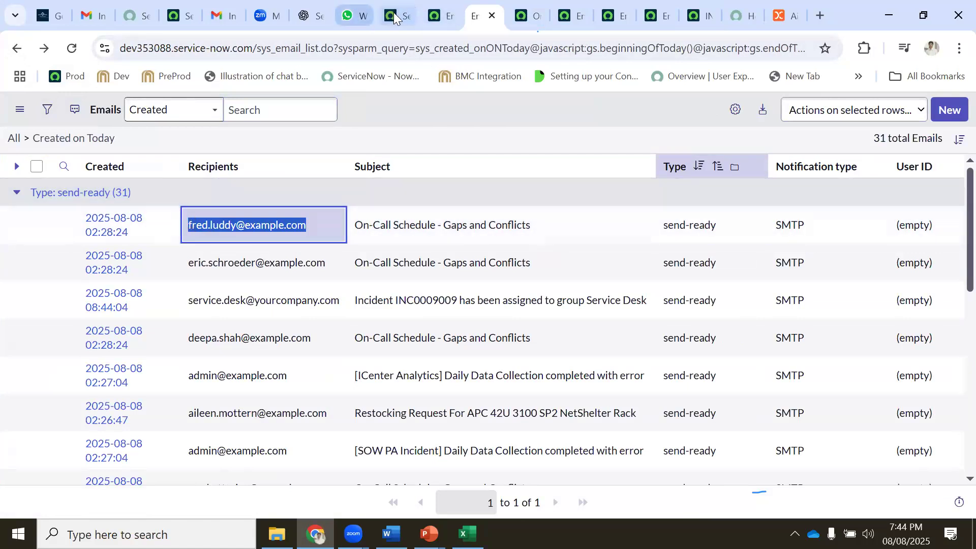
pyautogui.click(393, 14)
pyautogui.click(449, 5)
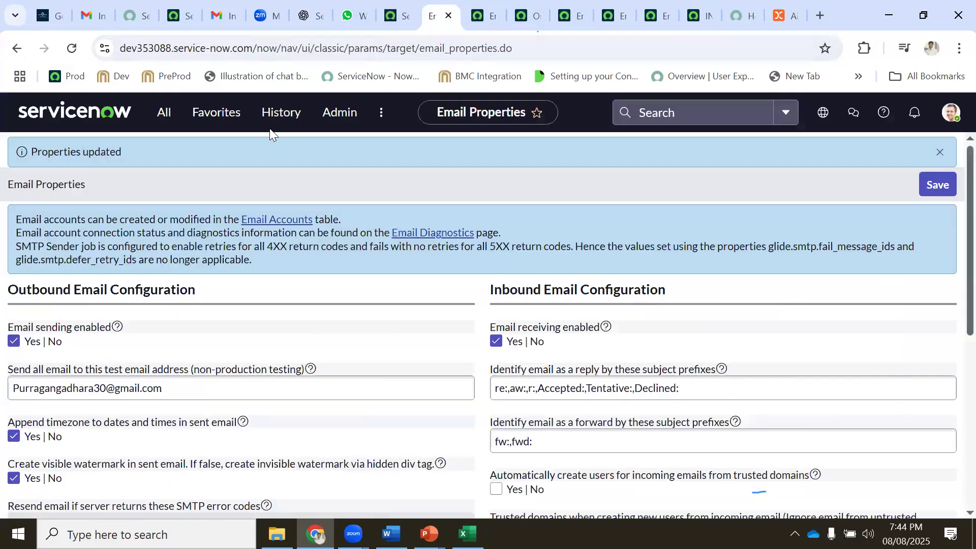
# Filter the application navigator by 'user' and open the Users list
pyautogui.click(164, 112)
pyautogui.write('users')
pyautogui.scroll(-15, 239, 310)
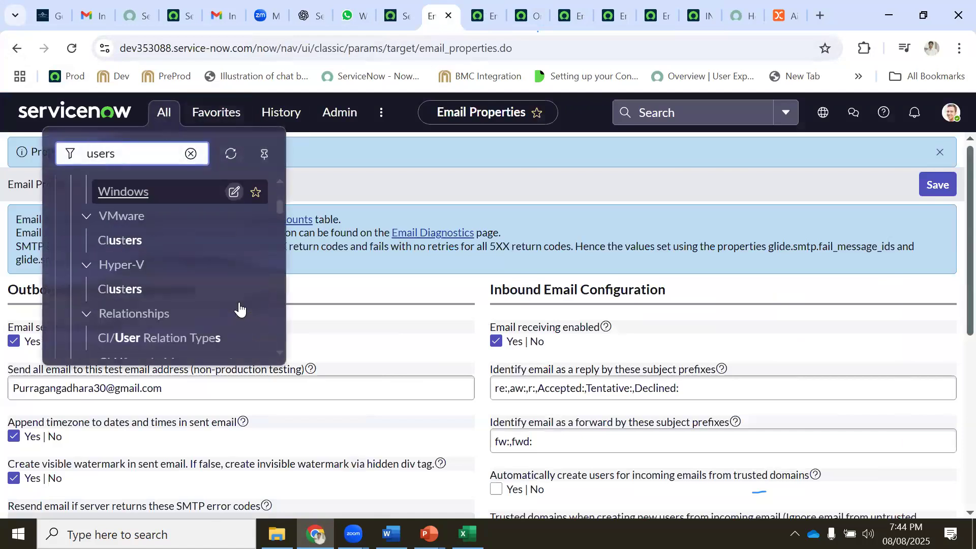
pyautogui.scroll(-5, 143, 255)
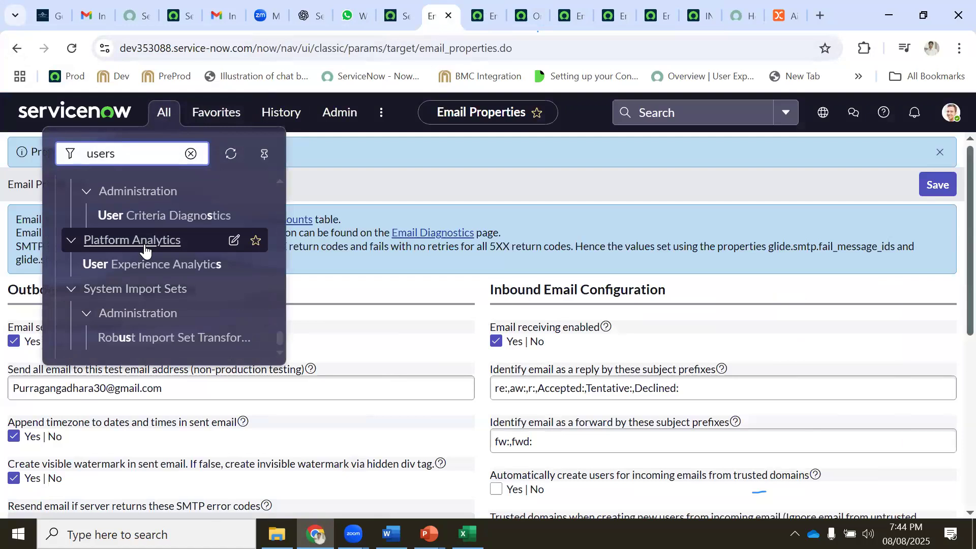
pyautogui.scroll(8, 146, 274)
pyautogui.scroll(3, 127, 303)
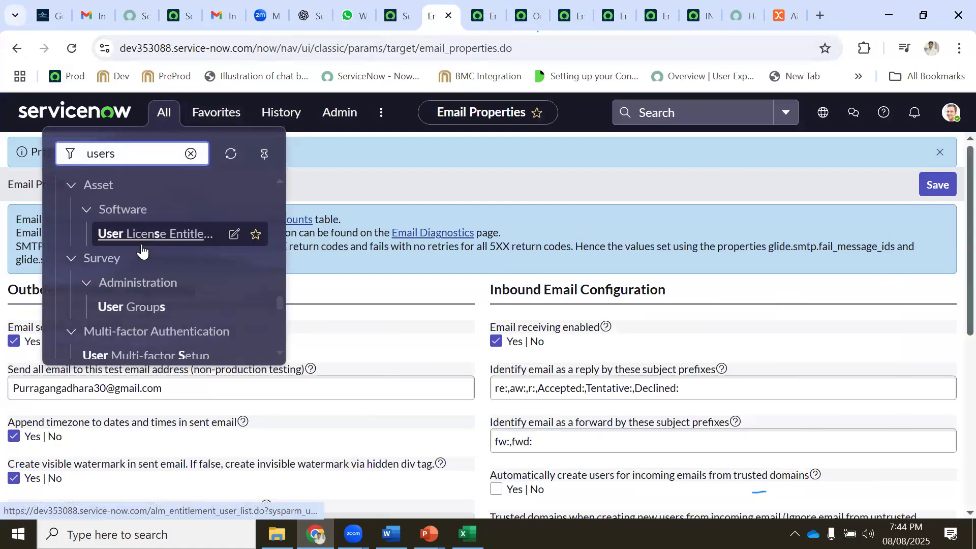
pyautogui.press('BackSpace')
pyautogui.scroll(-5, 146, 269)
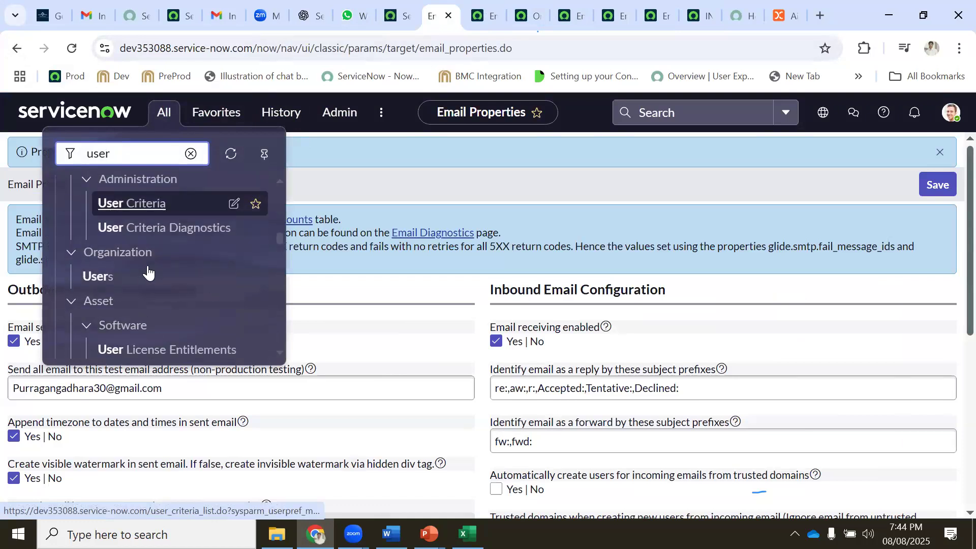
pyautogui.scroll(1, 148, 273)
pyautogui.scroll(-1, 152, 274)
pyautogui.scroll(-6, 163, 283)
pyautogui.scroll(-12, 164, 282)
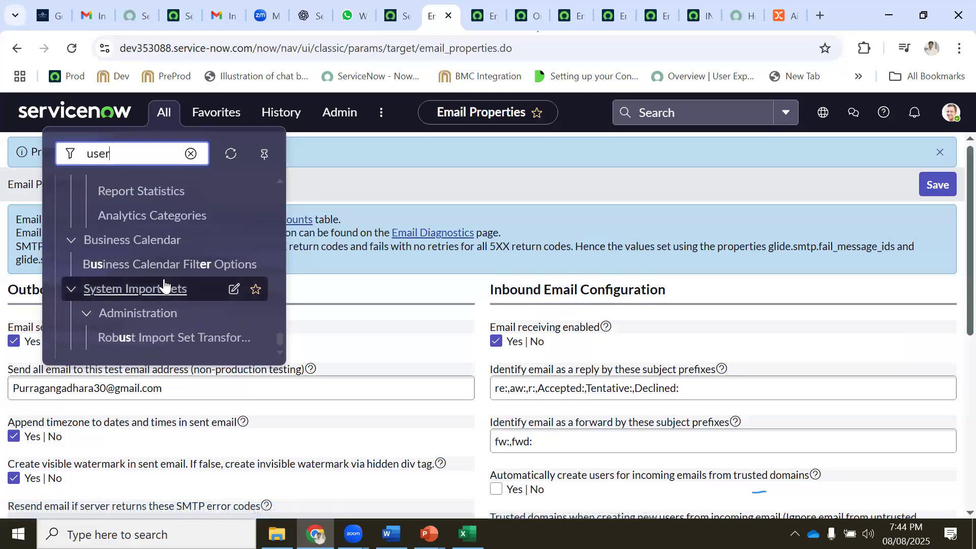
pyautogui.scroll(8, 163, 281)
pyautogui.scroll(12, 165, 277)
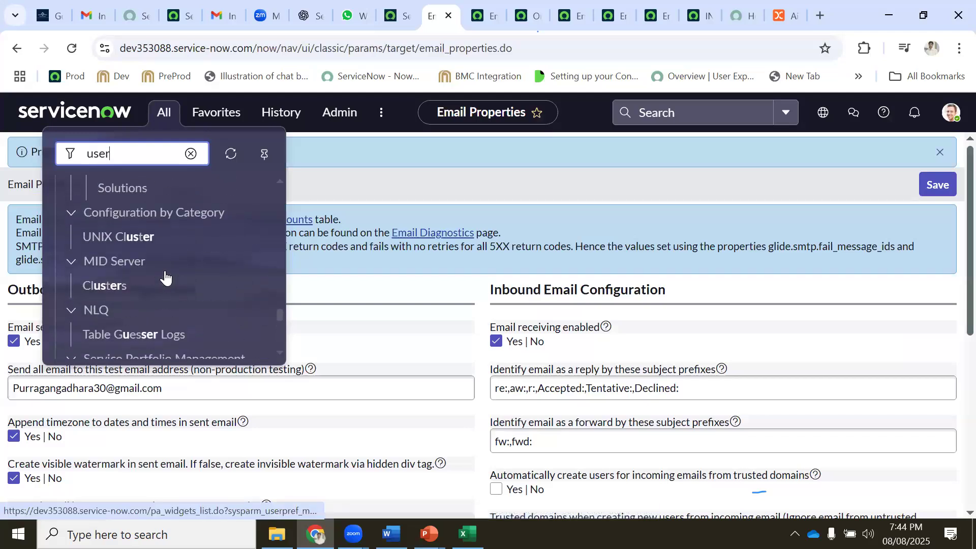
pyautogui.scroll(10, 165, 277)
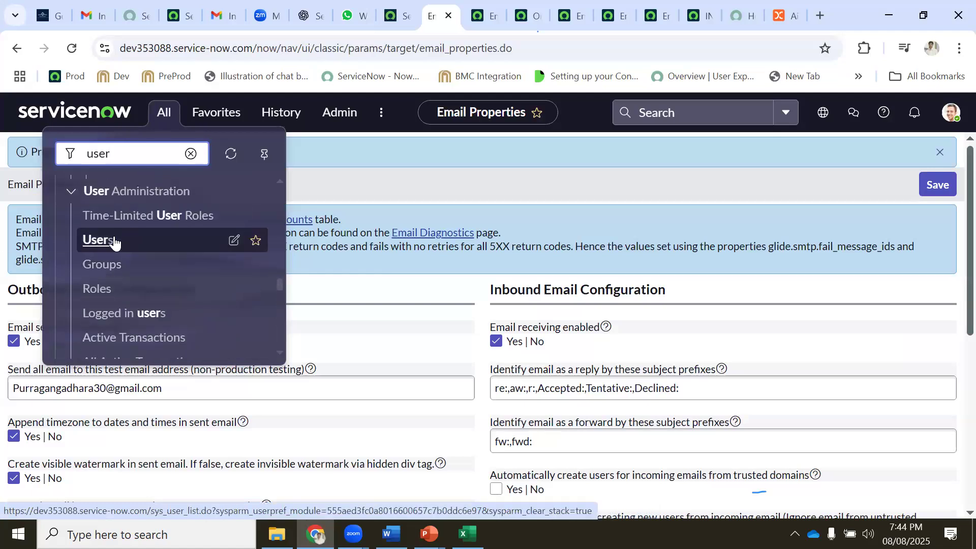
pyautogui.click(120, 239)
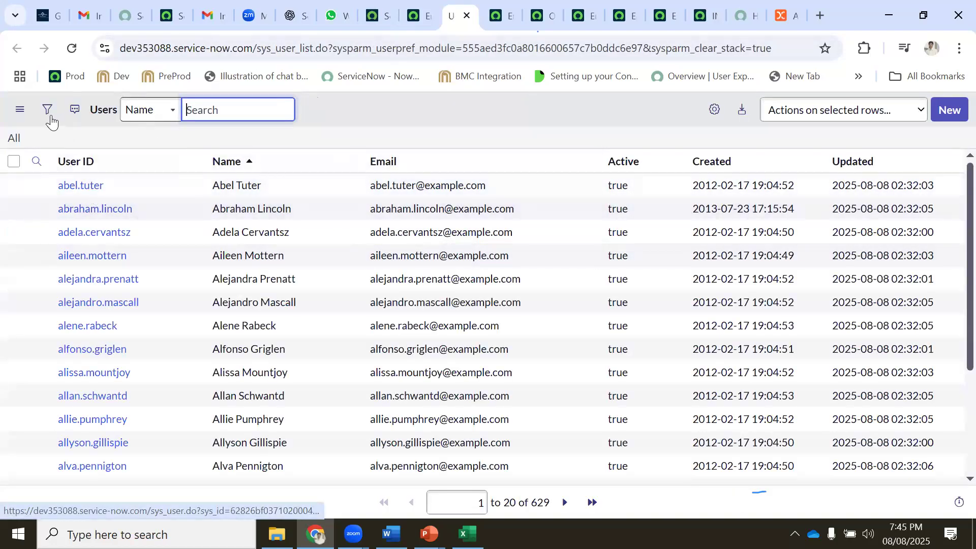
# Search the Users list's Email column for the copied recipient address
pyautogui.click(48, 116)
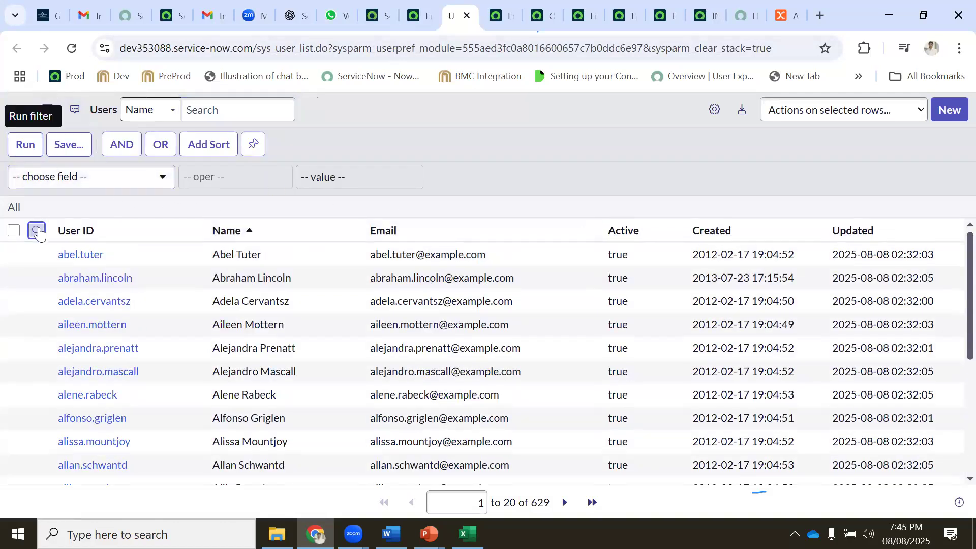
pyautogui.click(37, 230)
pyautogui.click(432, 257)
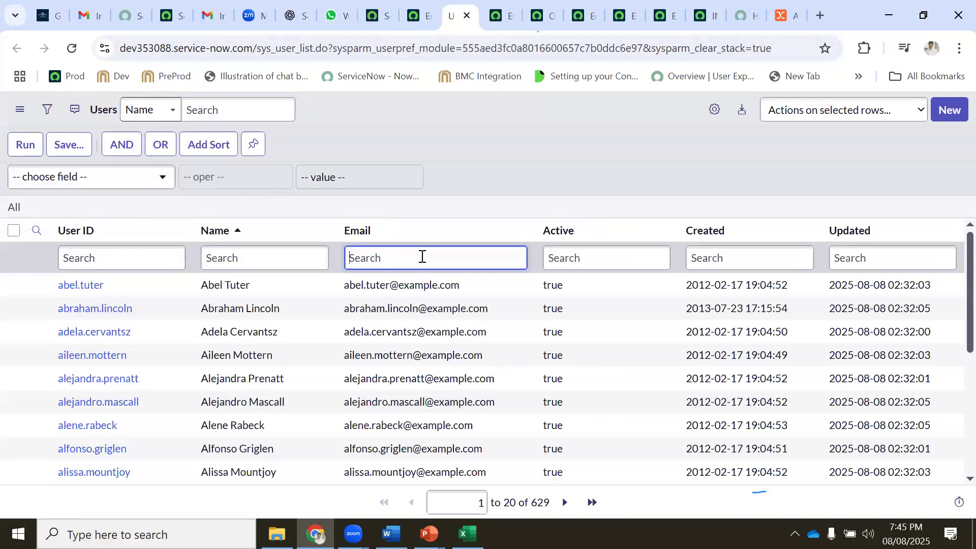
pyautogui.hotkey('ctrl', 'v')
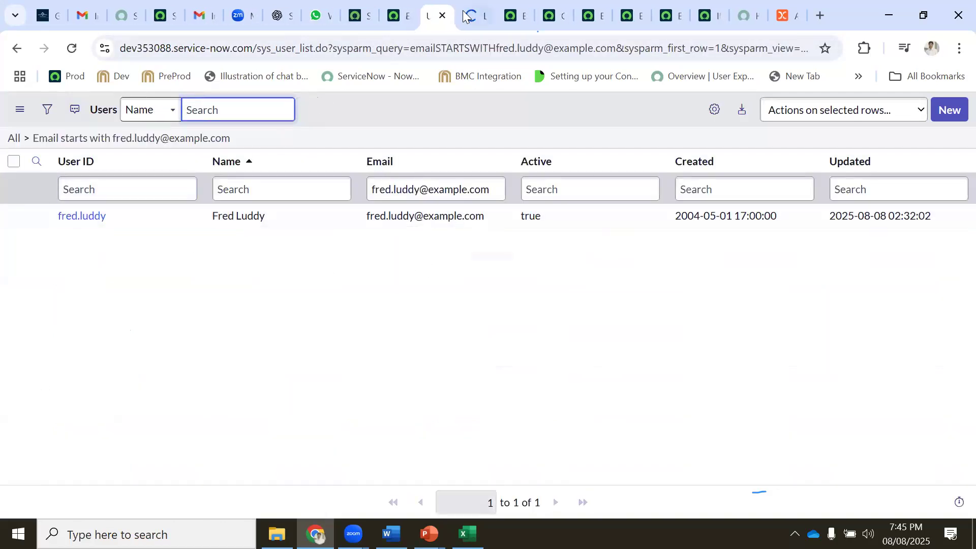
pyautogui.click(202, 20)
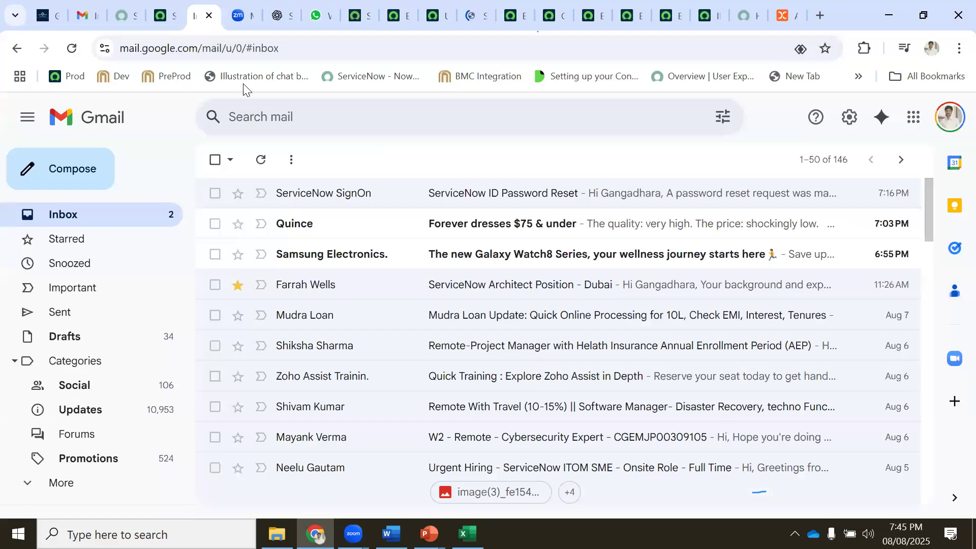
# Open the ServiceNow ID Password Reset email, show its recipient details and select the To address
pyautogui.click(378, 199)
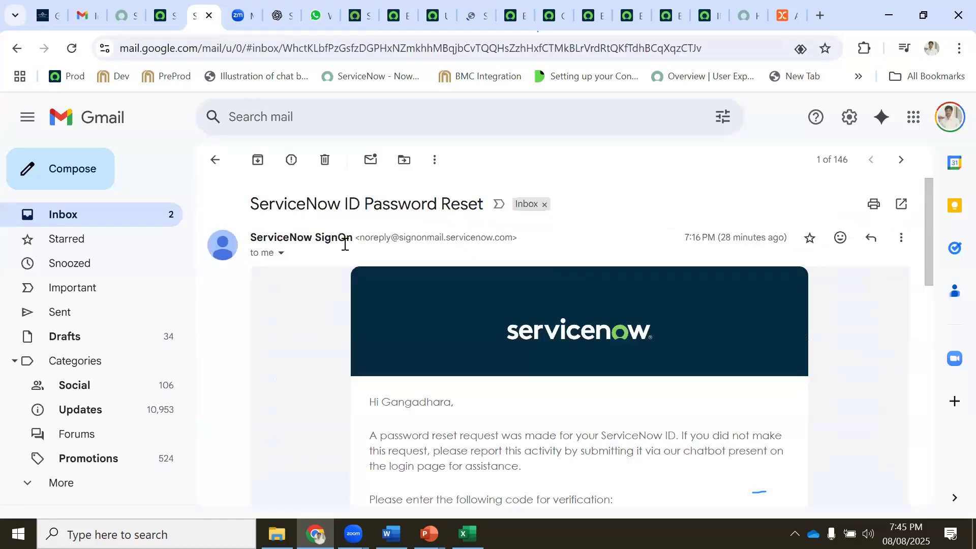
pyautogui.click(280, 254)
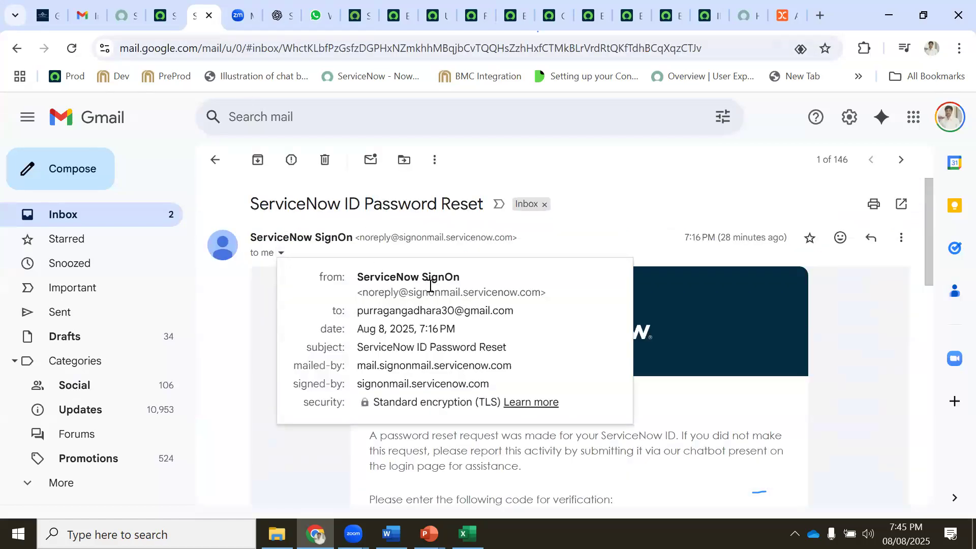
pyautogui.tripleClick(460, 309)
pyautogui.hotkey('ctrl', 'c')
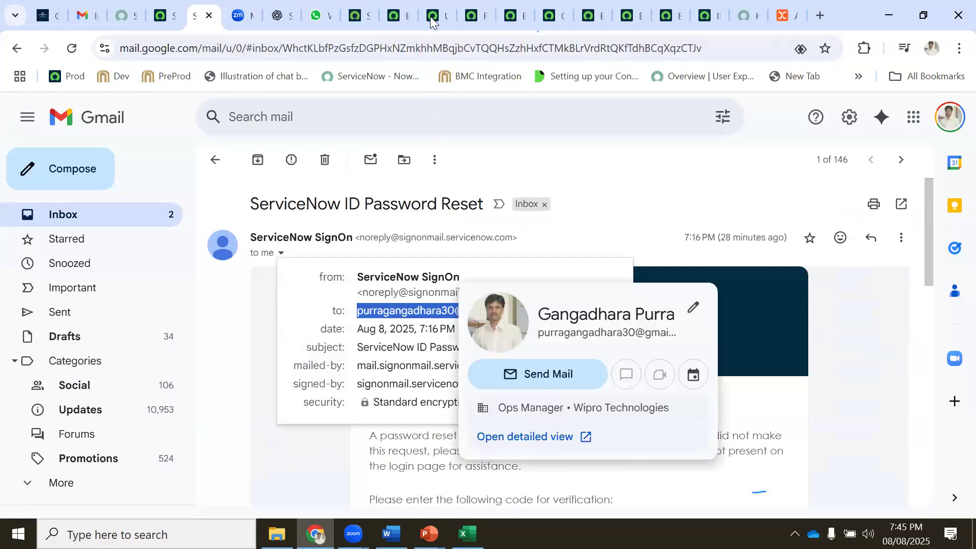
pyautogui.click(433, 16)
# Replace the sample user's Email value with the copied Gmail address and save the record
pyautogui.click(459, 22)
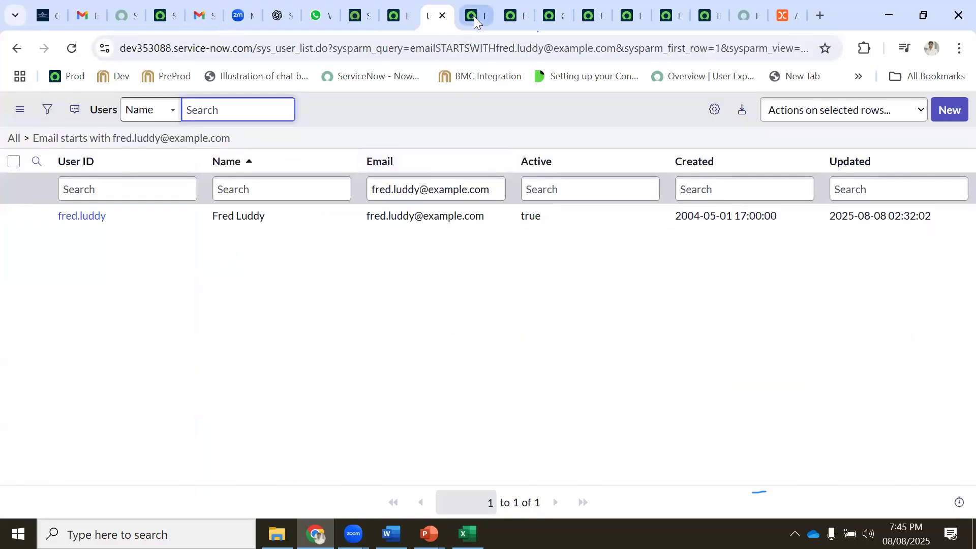
pyautogui.doubleClick(695, 148)
pyautogui.hotkey('ctrl', 'a')
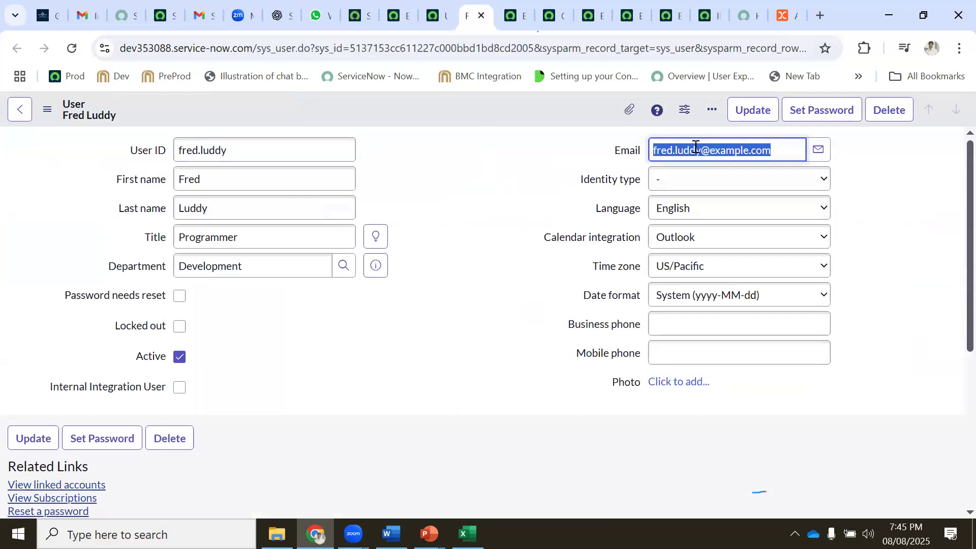
pyautogui.hotkey('ctrl', 'v')
pyautogui.rightClick(440, 104)
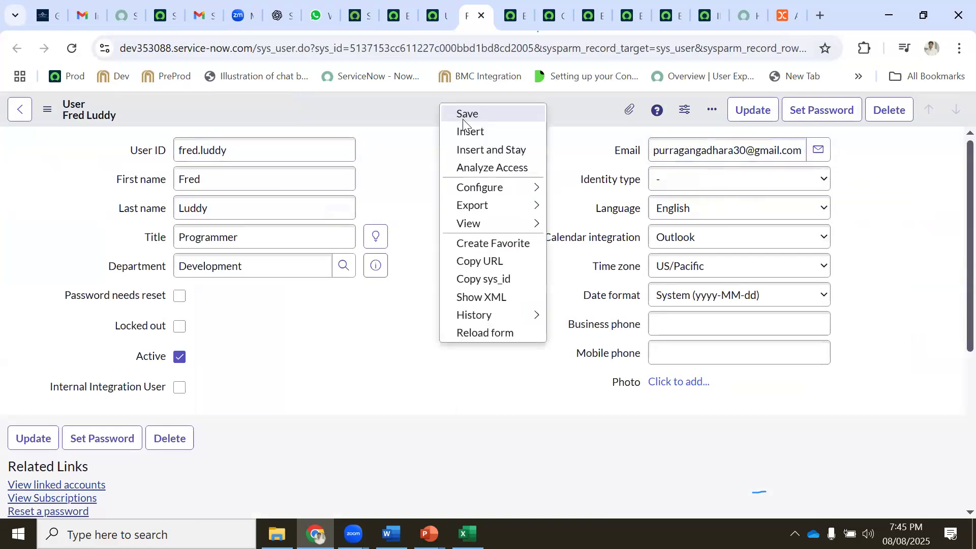
pyautogui.click(459, 114)
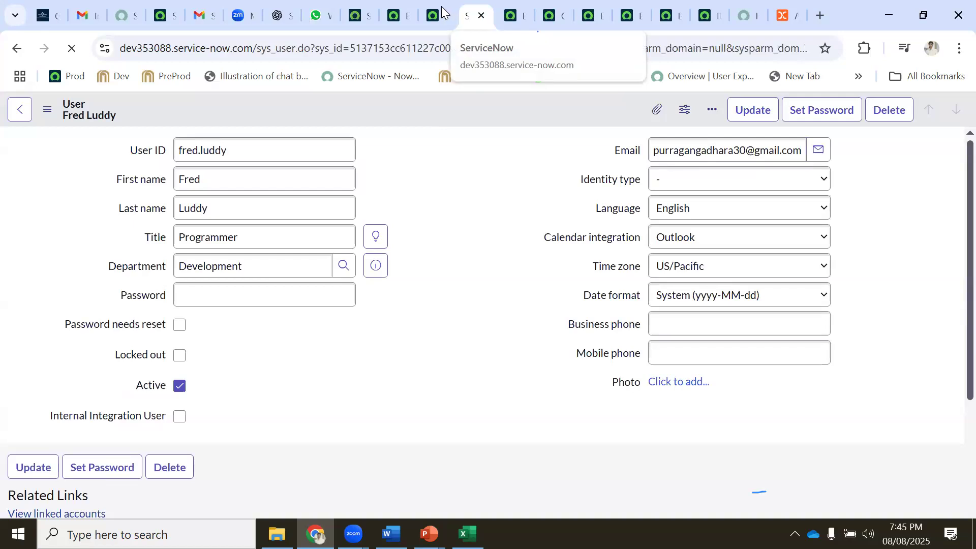
# Open the user's Groups related list showing its 7 memberships
pyautogui.click(440, 8)
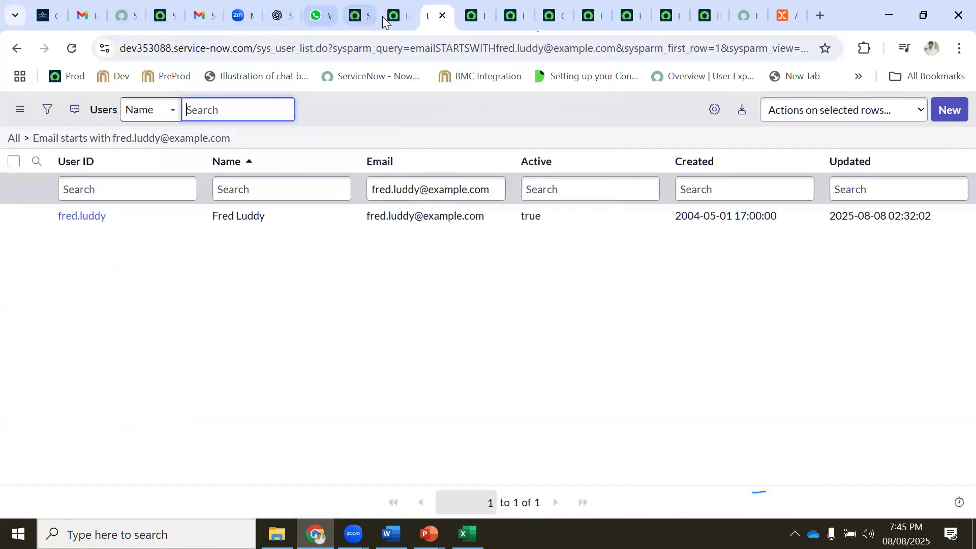
pyautogui.click(399, 17)
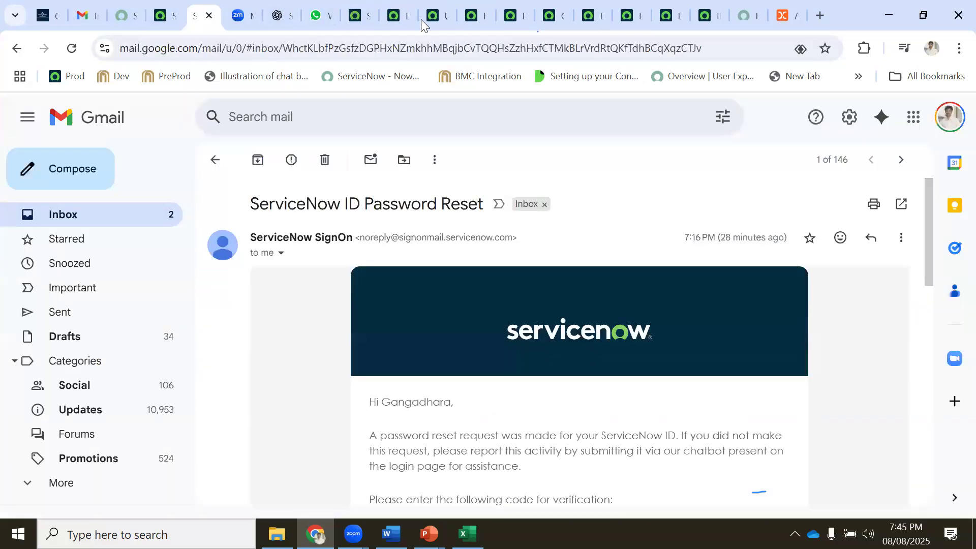
pyautogui.click(204, 15)
pyautogui.click(478, 20)
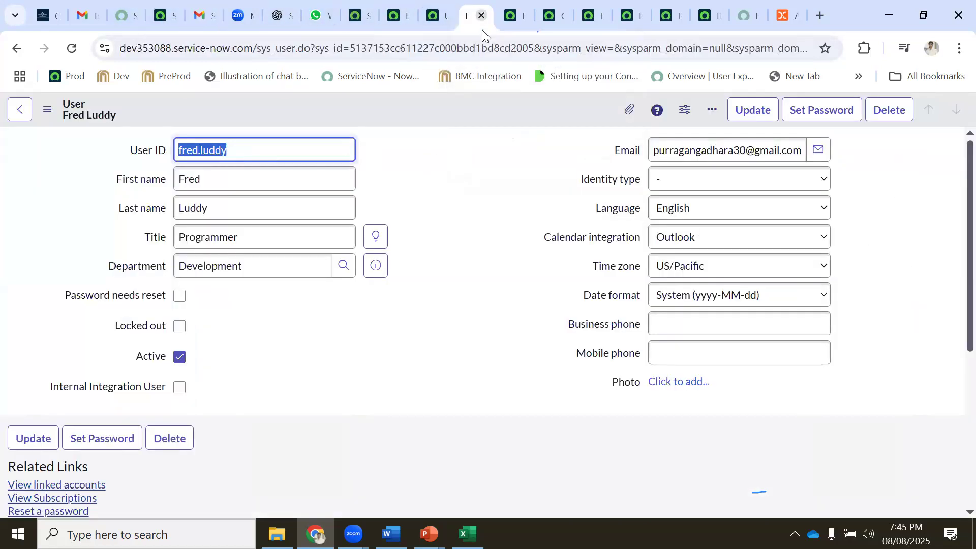
pyautogui.scroll(-5, 440, 208)
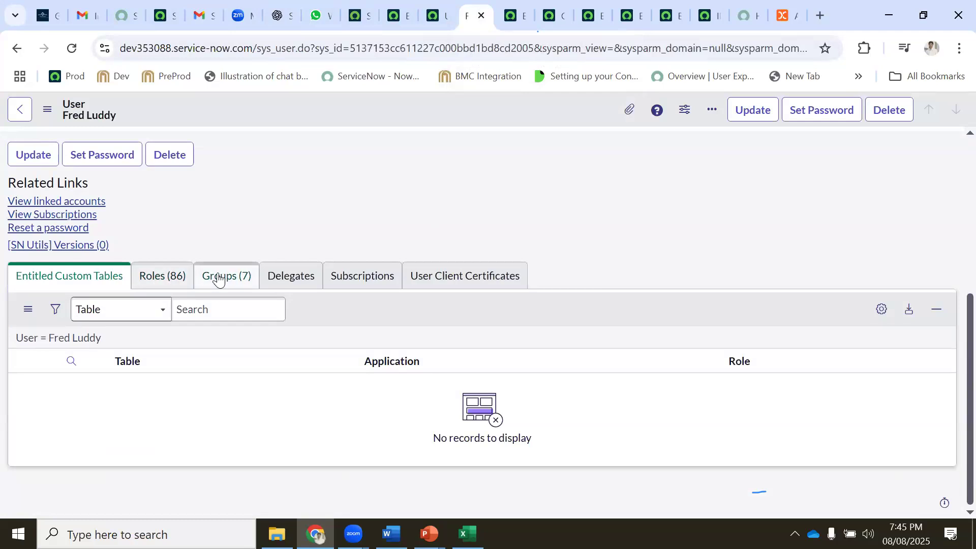
pyautogui.click(224, 275)
pyautogui.scroll(-2, 224, 274)
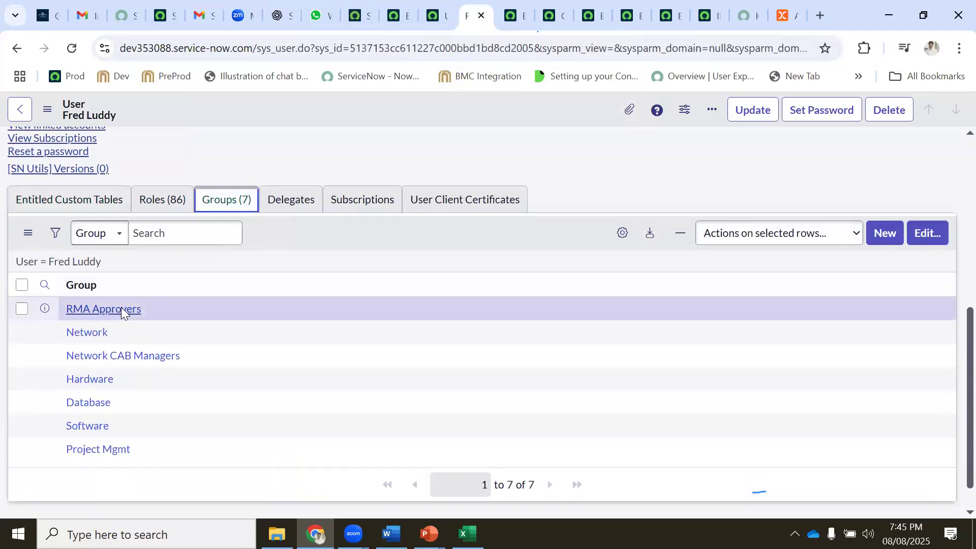
# On incident INC0009009, change the assignment group from Service Desk to Network
pyautogui.click(561, 14)
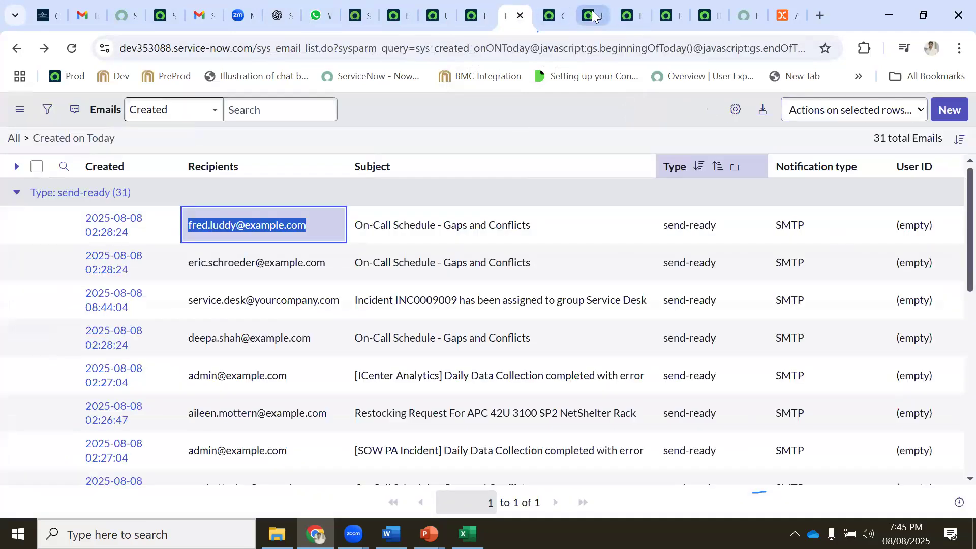
pyautogui.click(591, 15)
pyautogui.click(627, 14)
pyautogui.click(666, 15)
pyautogui.click(706, 16)
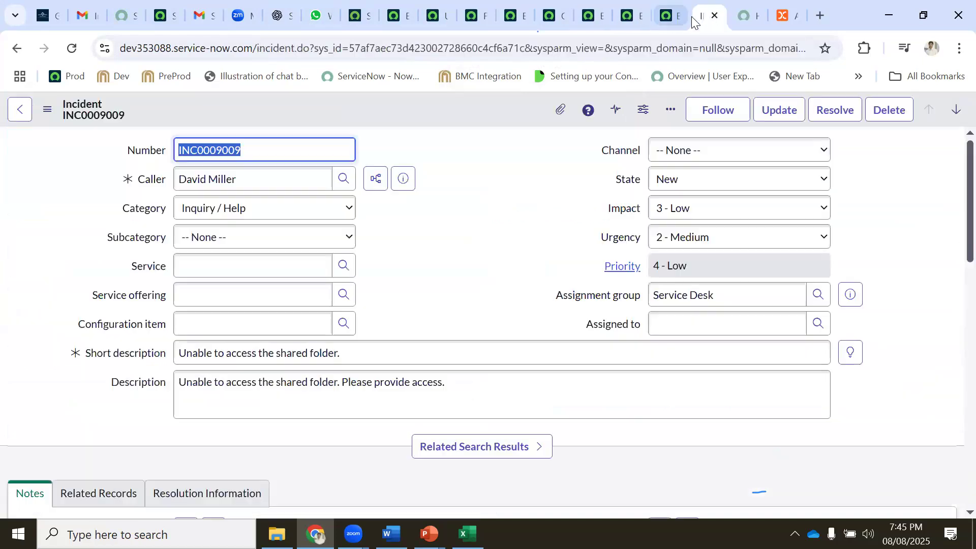
pyautogui.moveTo(728, 294); pyautogui.dragTo(634, 305)
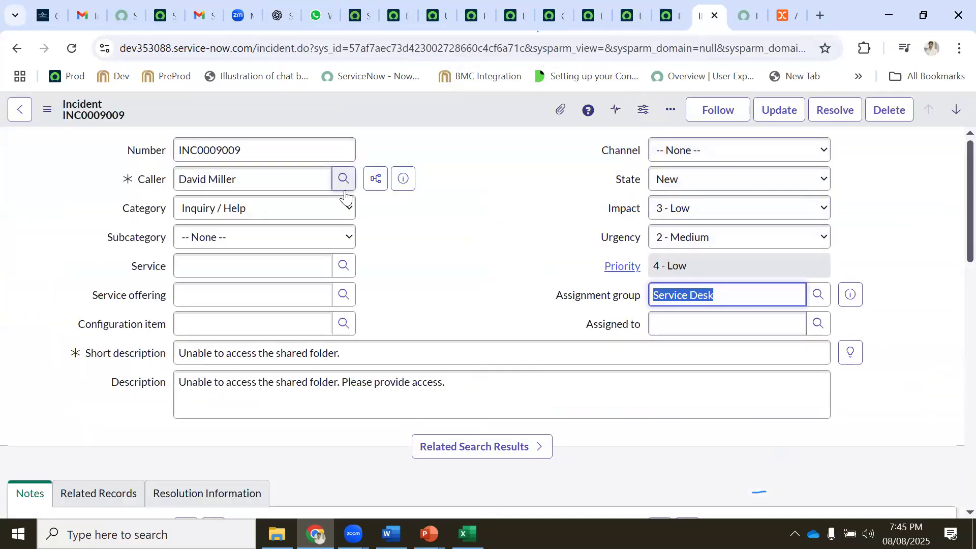
pyautogui.write('net')
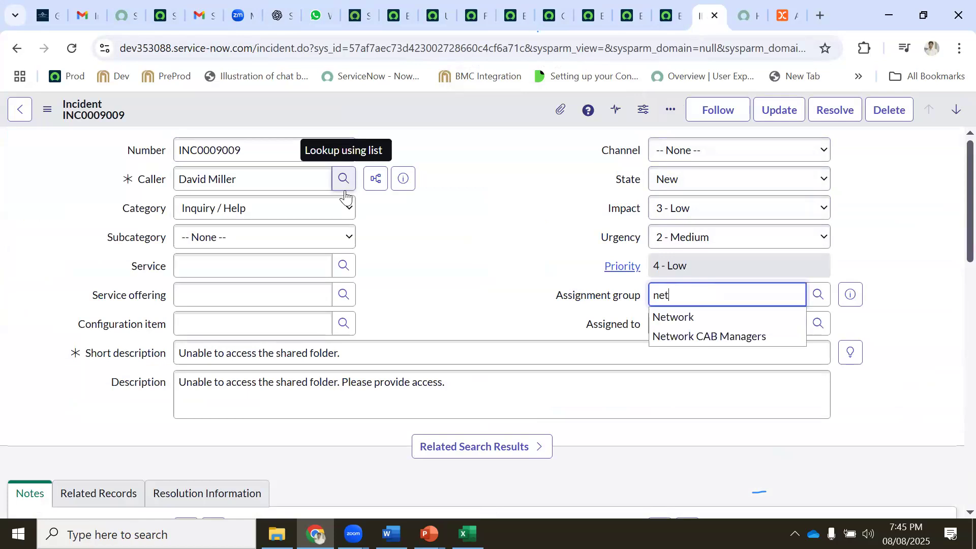
pyautogui.click(676, 317)
# Set Assigned to as the sample user and save the incident
pyautogui.click(674, 315)
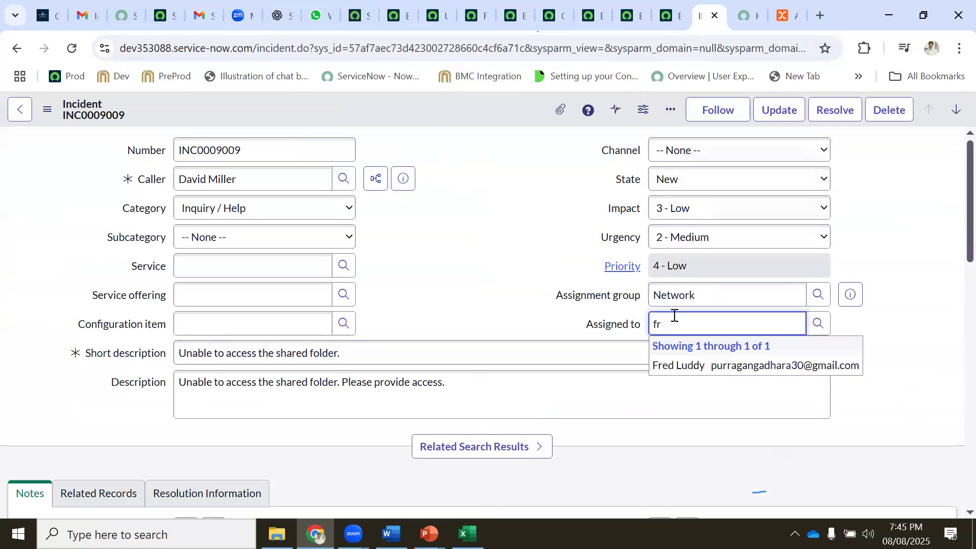
pyautogui.click(687, 374)
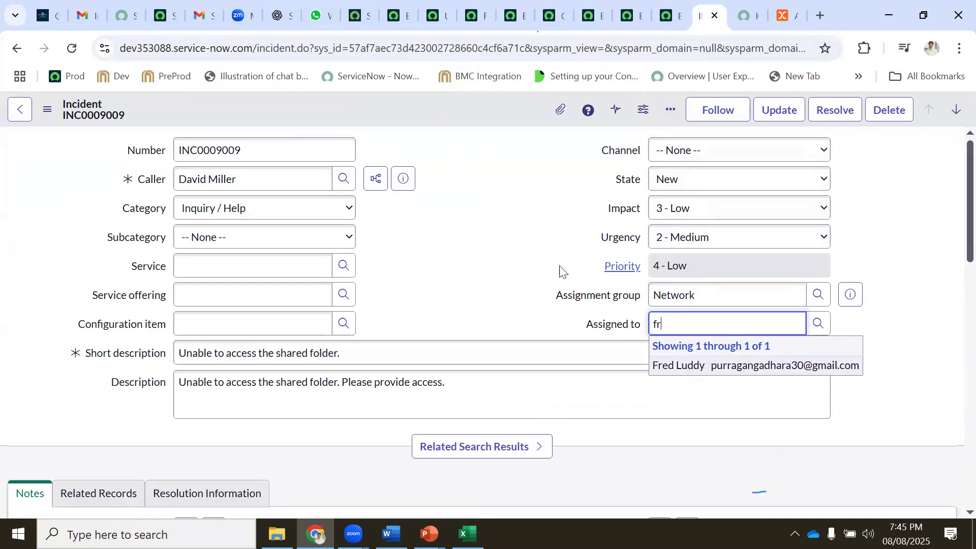
pyautogui.rightClick(456, 115)
pyautogui.click(474, 122)
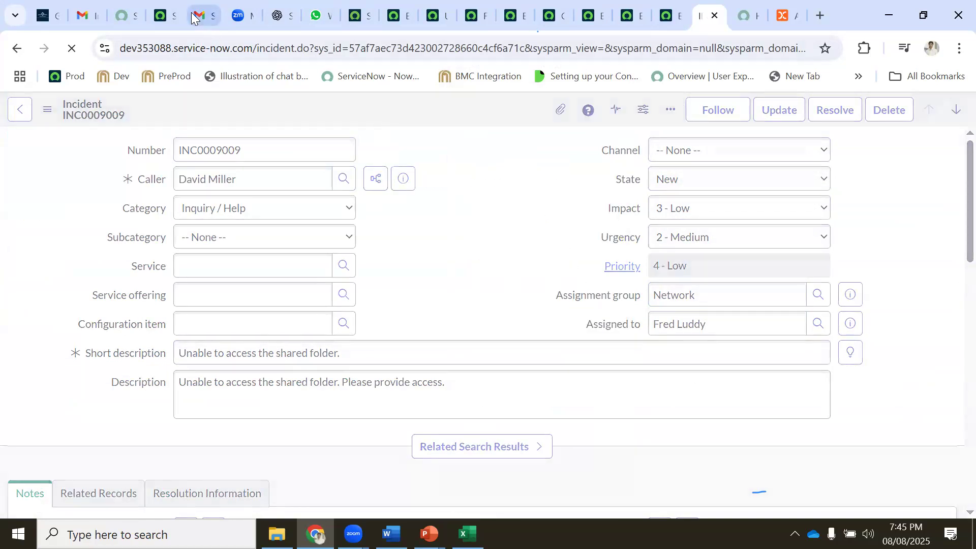
pyautogui.click(191, 18)
# Delete the Quince and Samsung Electronics promotional emails from the inbox
pyautogui.click(149, 216)
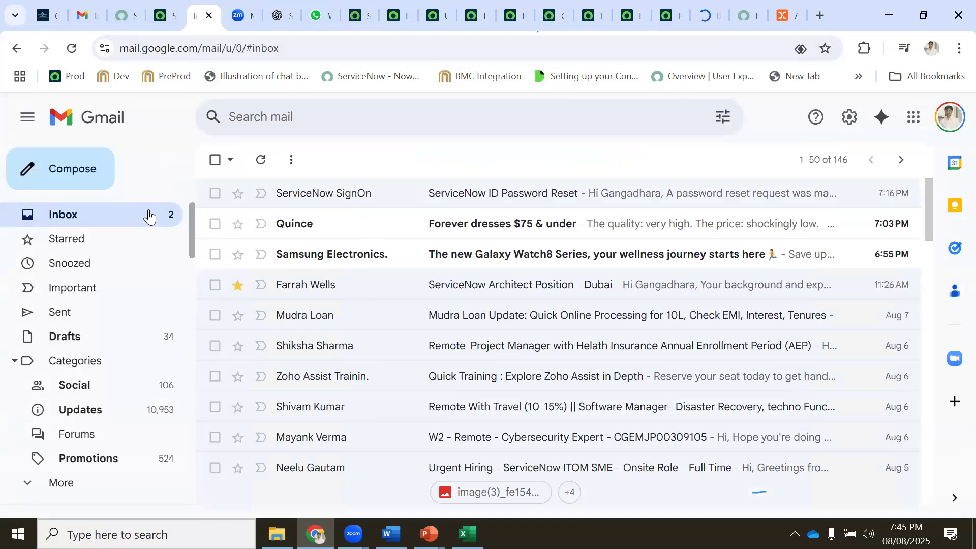
pyautogui.click(290, 223)
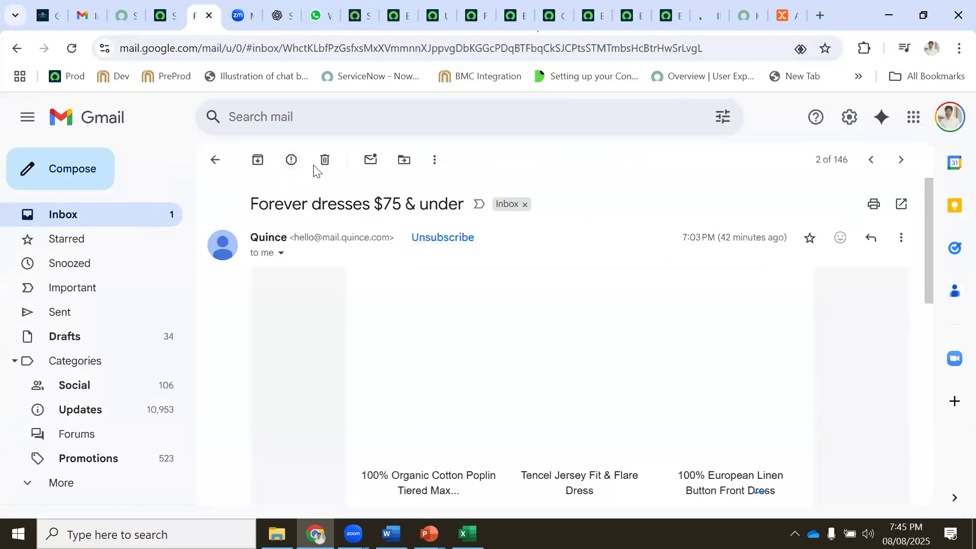
pyautogui.click(324, 159)
pyautogui.click(333, 225)
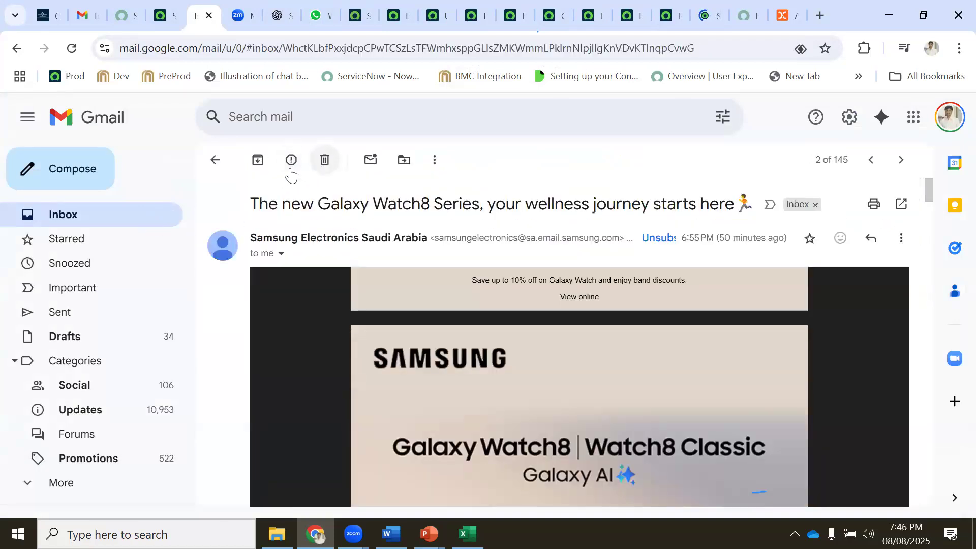
pyautogui.click(324, 159)
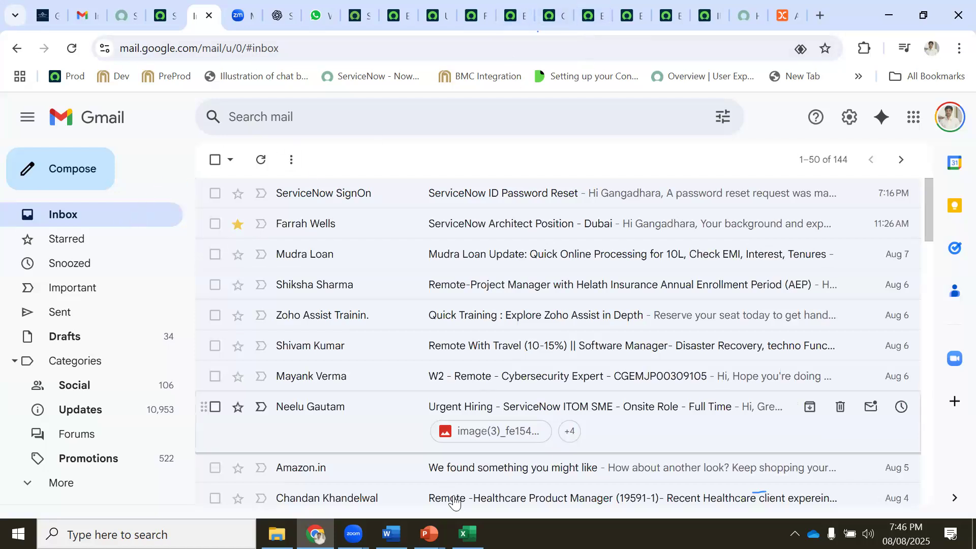
pyautogui.click(465, 529)
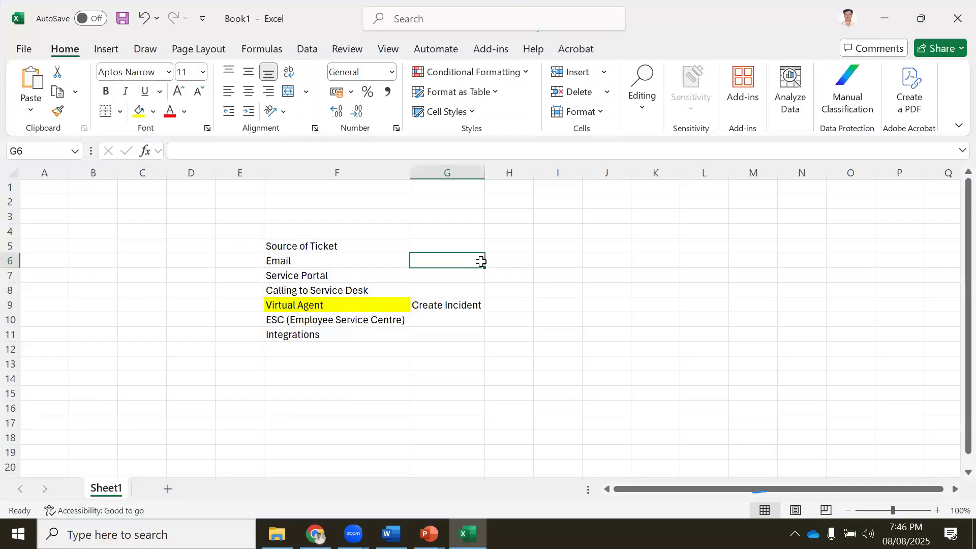
# Enter 'Sending email/Receiving' in G6, then change it to Create Incident
pyautogui.write('Sending emai')
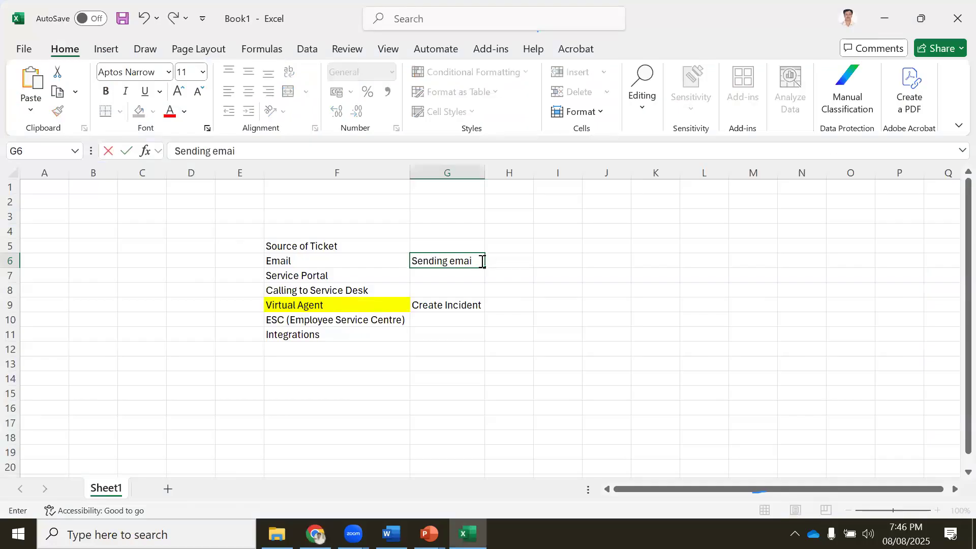
pyautogui.write('l/Receiving')
pyautogui.press('Return')
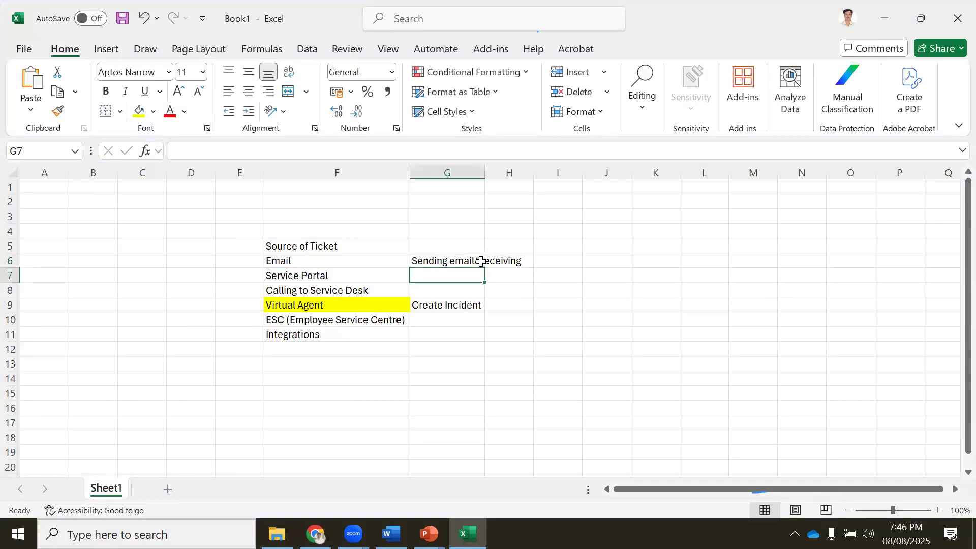
pyautogui.click(450, 259)
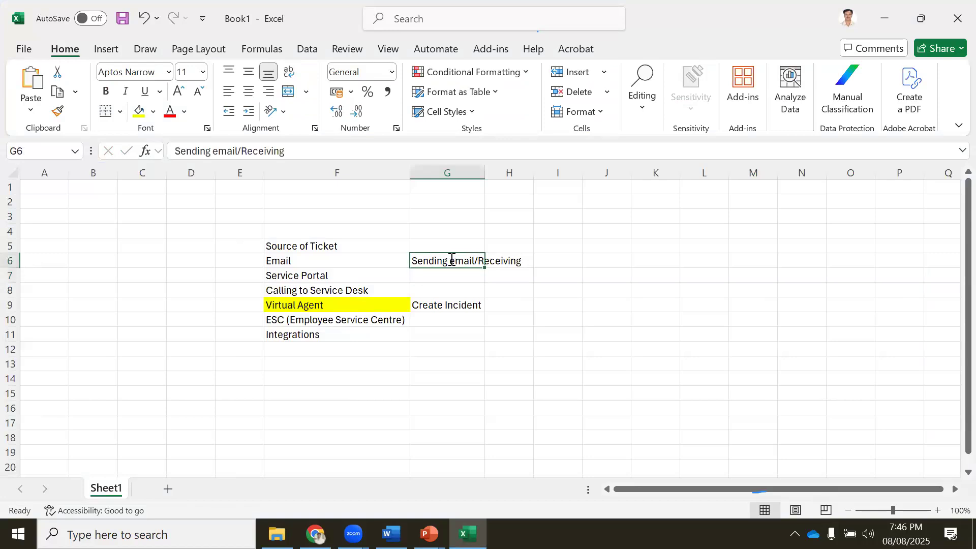
pyautogui.write('Create')
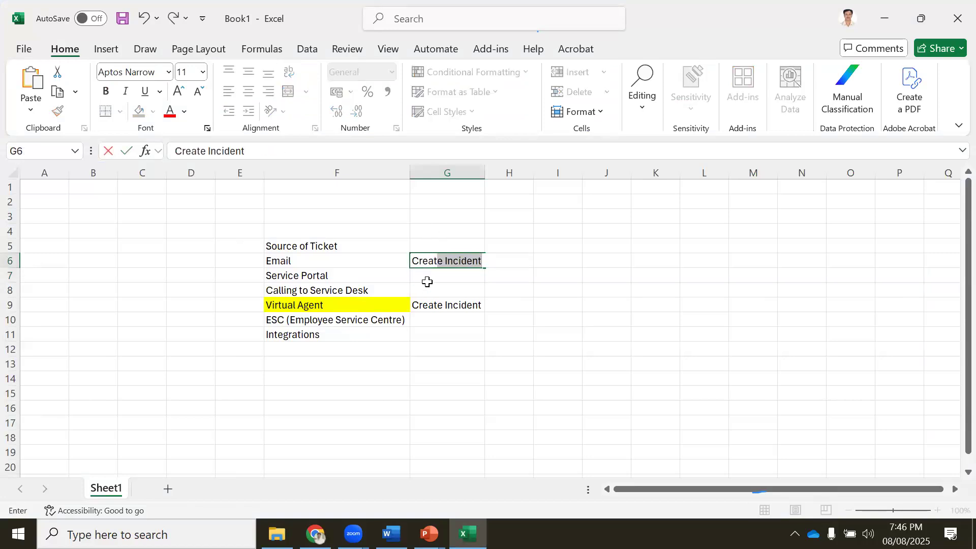
pyautogui.press('Return')
# Enter 'Create Behalf of you' in G8 beside Calling to Service Desk and widen column G
pyautogui.click(432, 291)
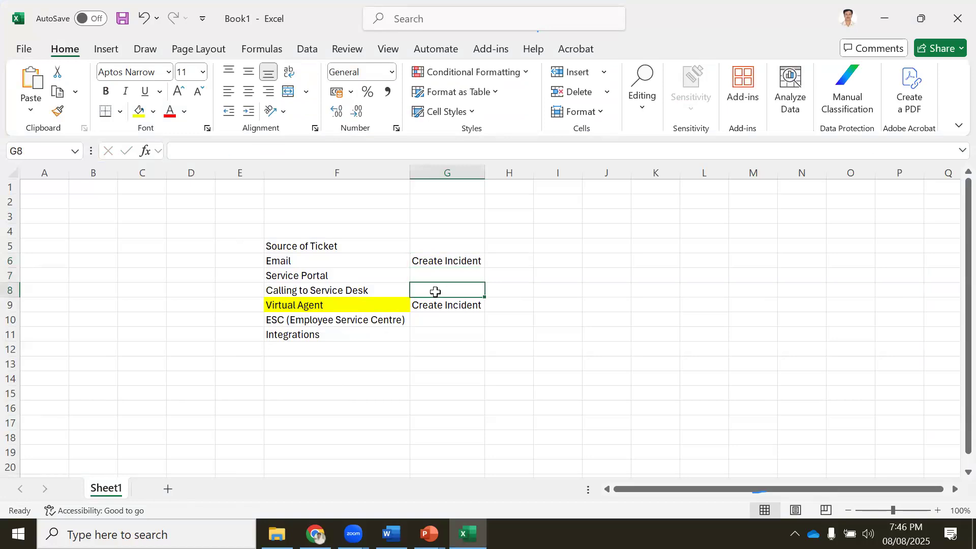
pyautogui.write('Crea')
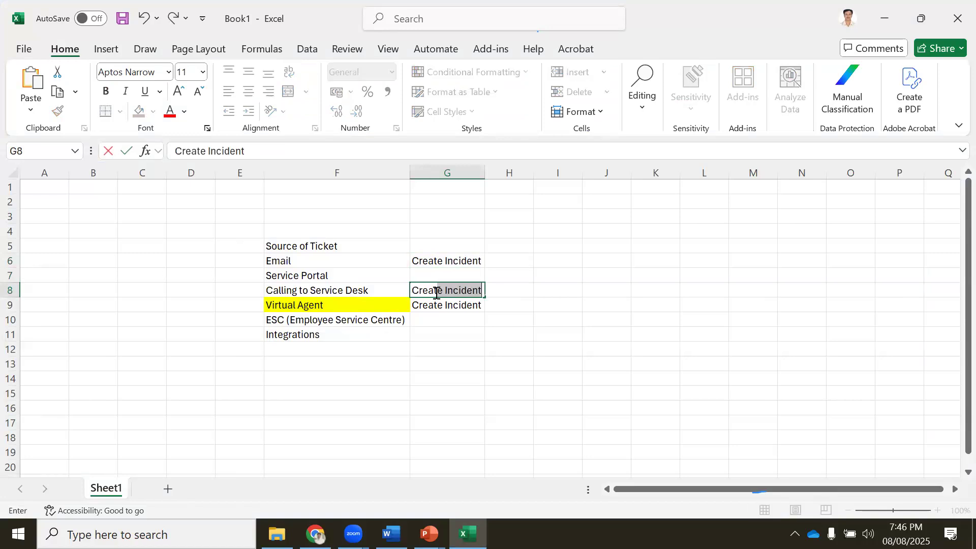
pyautogui.write('te Behalf of you')
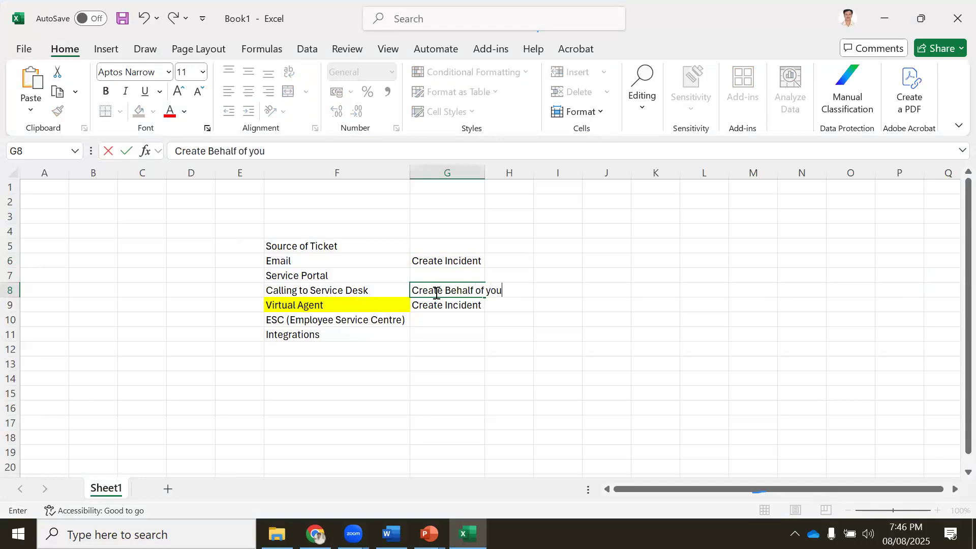
pyautogui.press('Return')
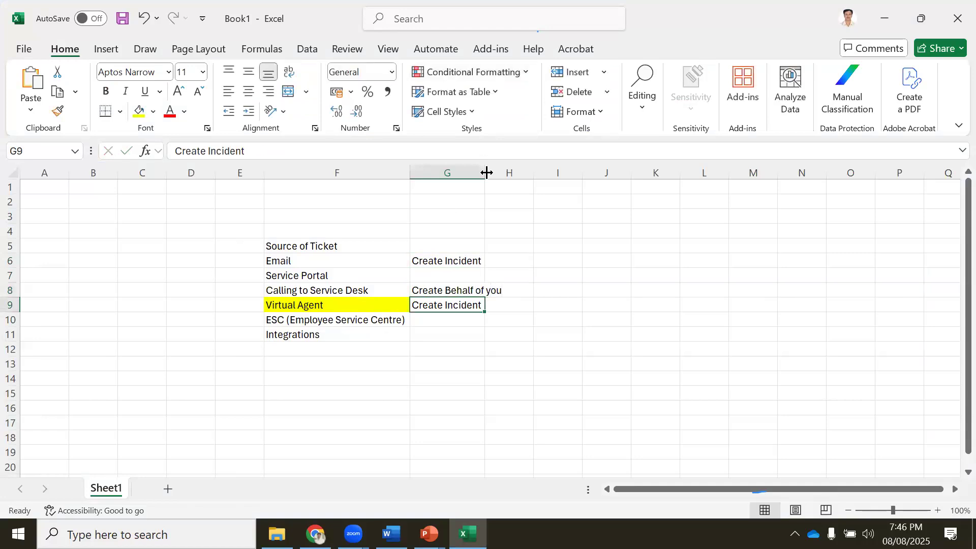
pyautogui.moveTo(485, 173); pyautogui.dragTo(505, 172)
pyautogui.click(530, 393)
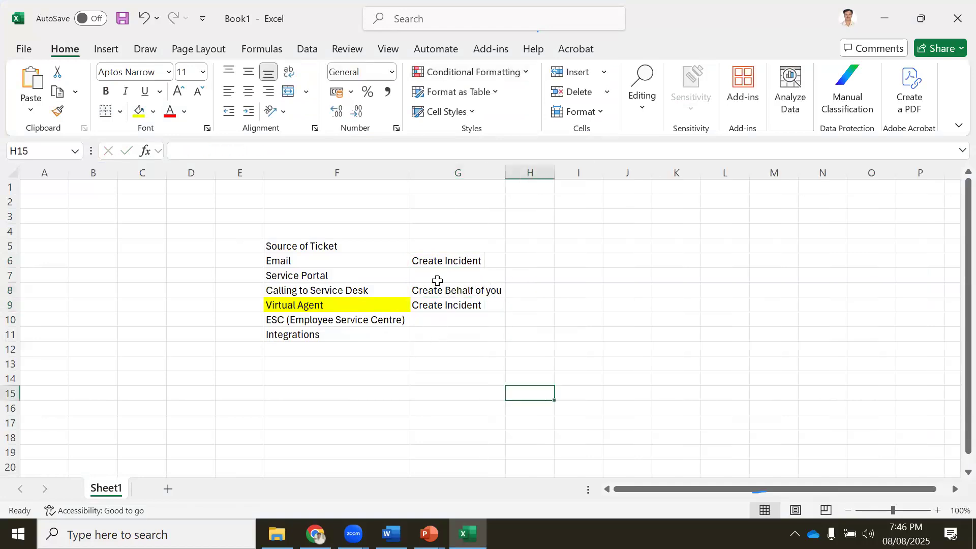
# Review the Source of Ticket entries by selecting cells in columns F and G
pyautogui.click(437, 277)
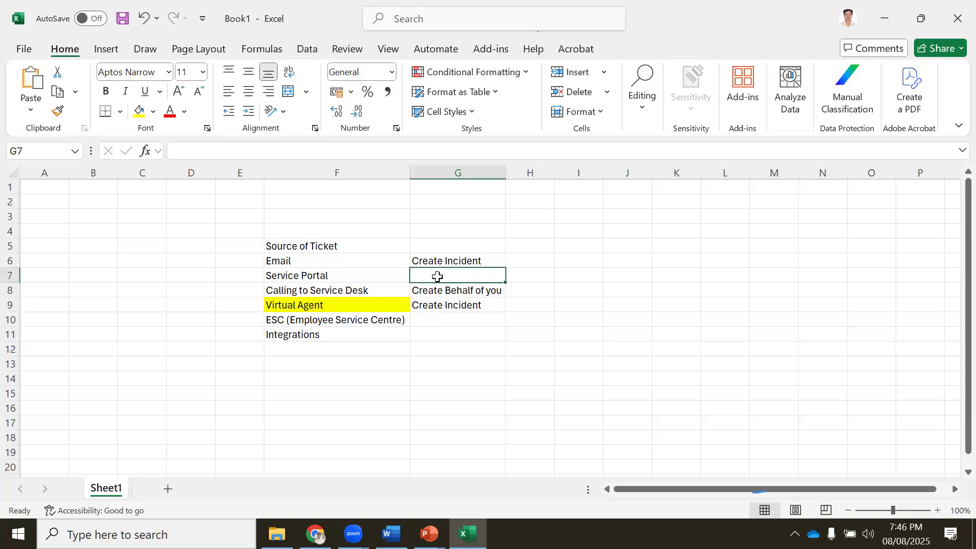
pyautogui.click(318, 293)
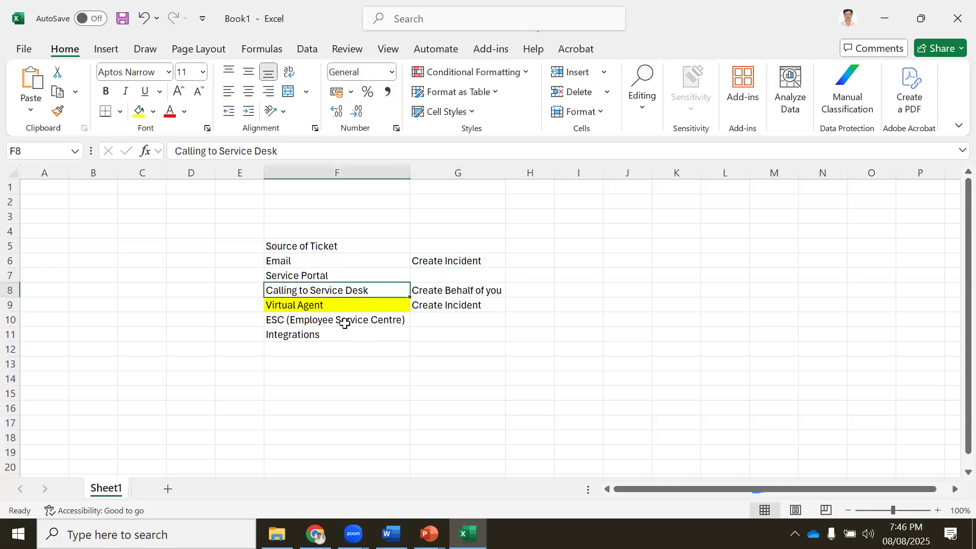
pyautogui.click(444, 292)
pyautogui.click(433, 331)
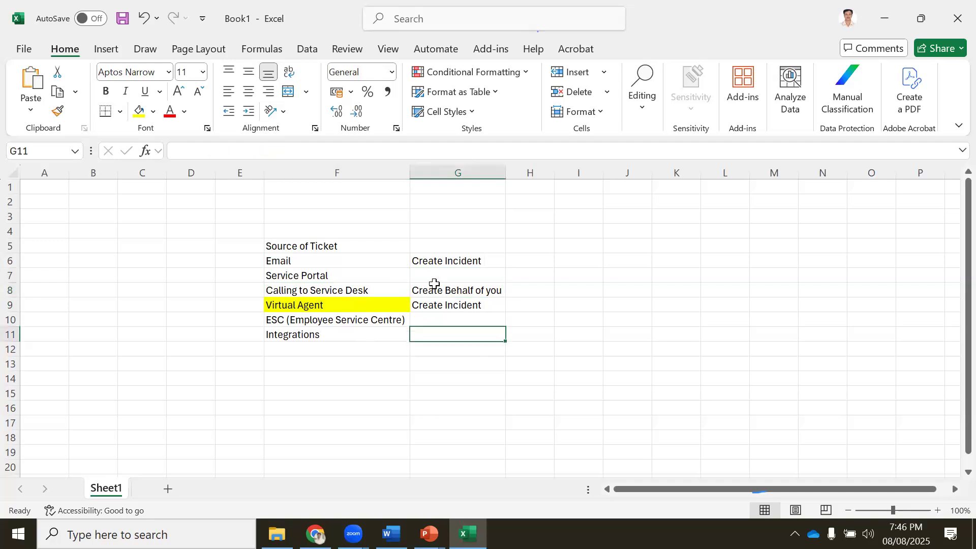
pyautogui.click(431, 277)
pyautogui.press('Down')
pyautogui.press('Down')
pyautogui.press('Down')
pyautogui.press('Down')
pyautogui.press('Down')
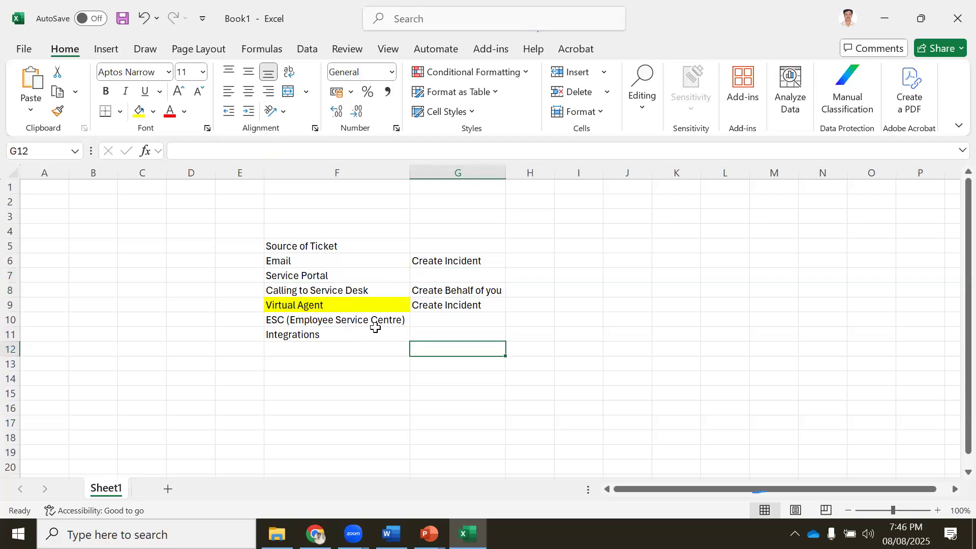
pyautogui.click(426, 319)
pyautogui.click(448, 333)
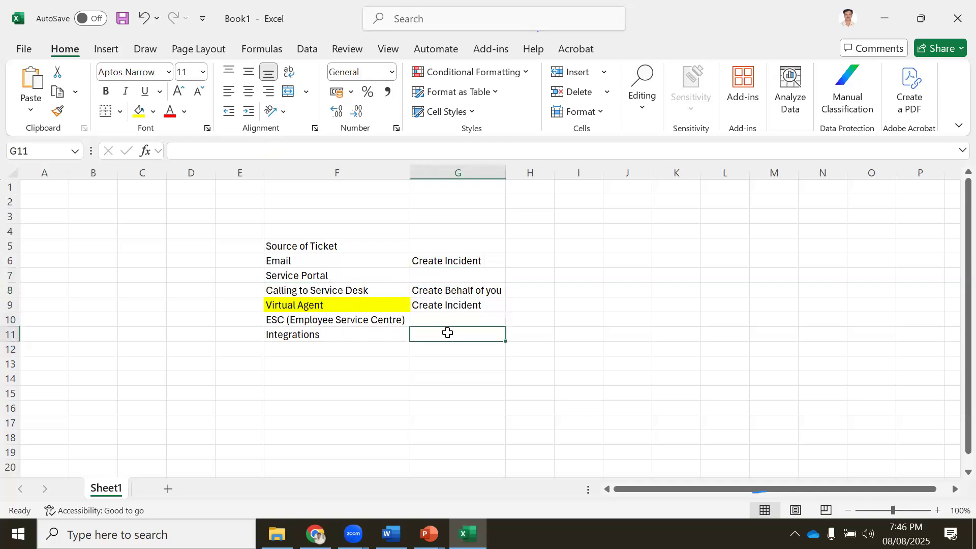
pyautogui.click(314, 260)
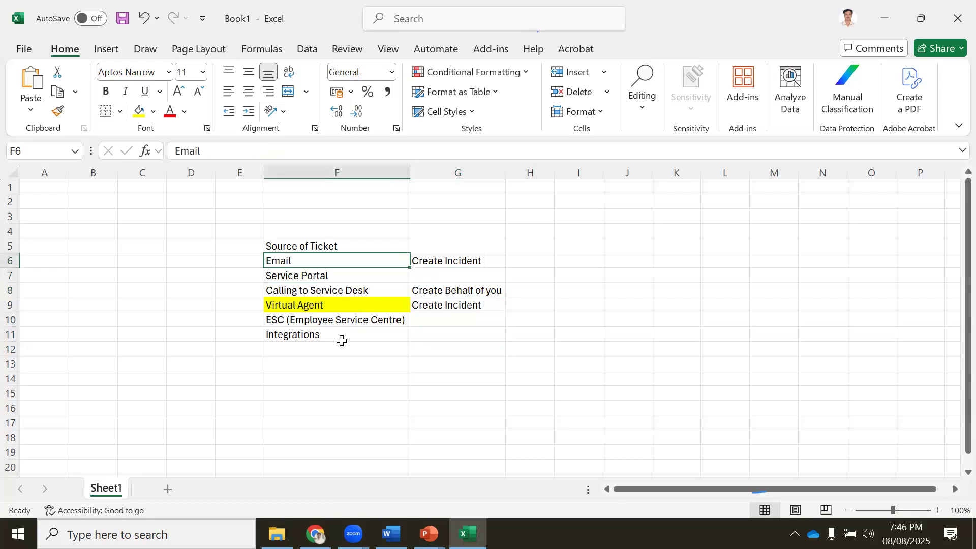
pyautogui.click(327, 335)
pyautogui.click(427, 336)
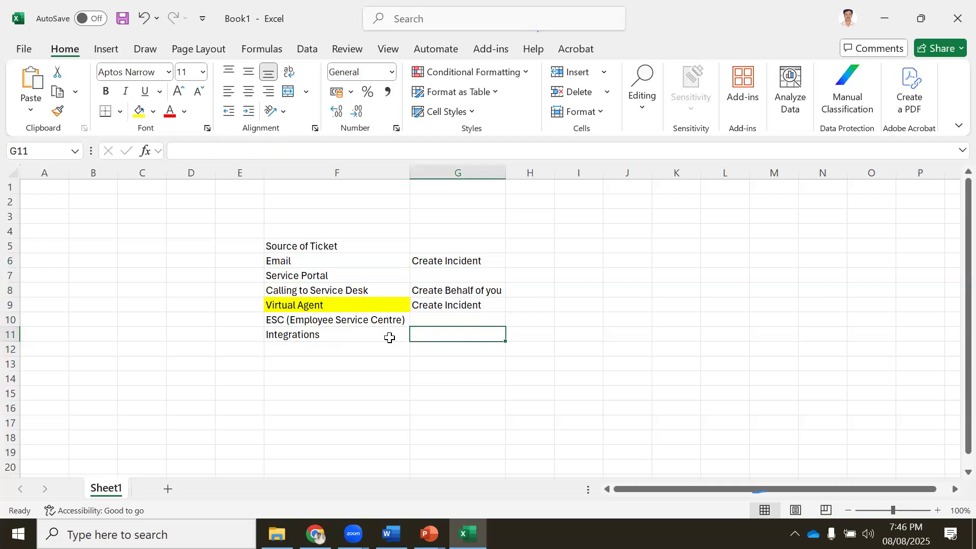
# Enter 'Monitoring (server/Networ' in F14 and 'Create' in G11
pyautogui.click(311, 376)
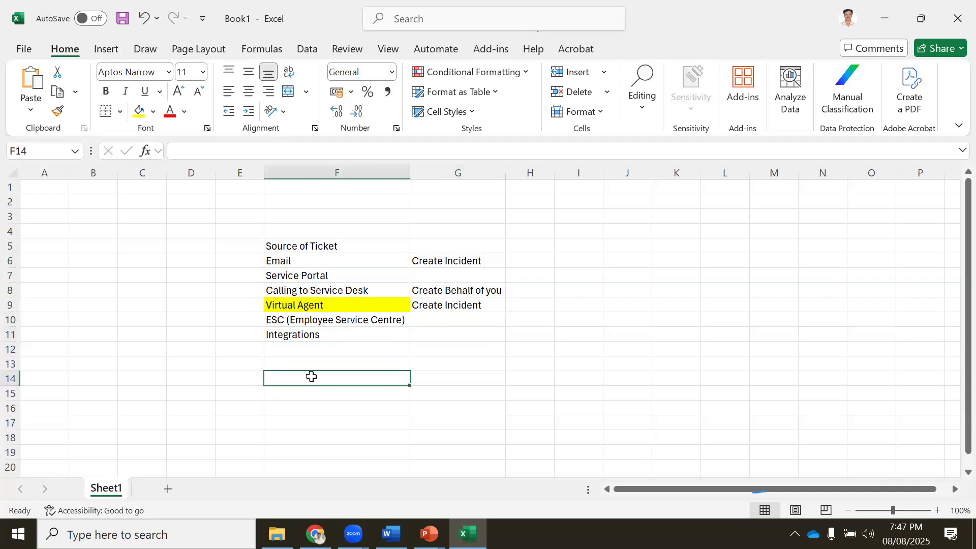
pyautogui.write('Monitoring')
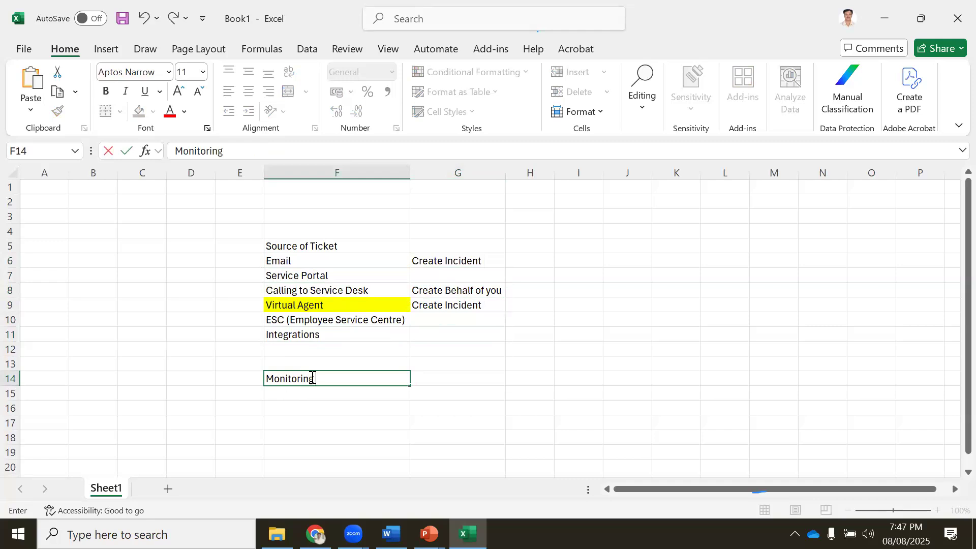
pyautogui.write(' (server/Network')
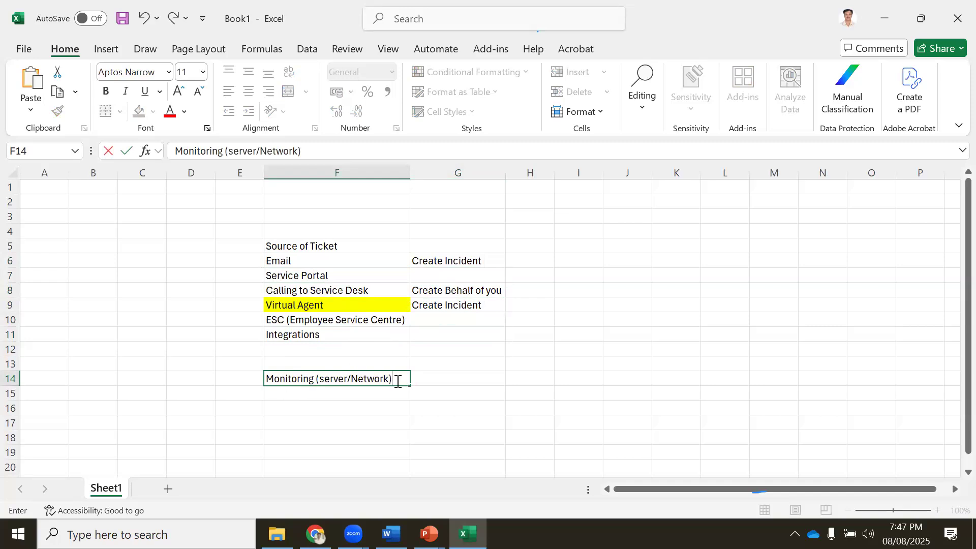
pyautogui.click(417, 329)
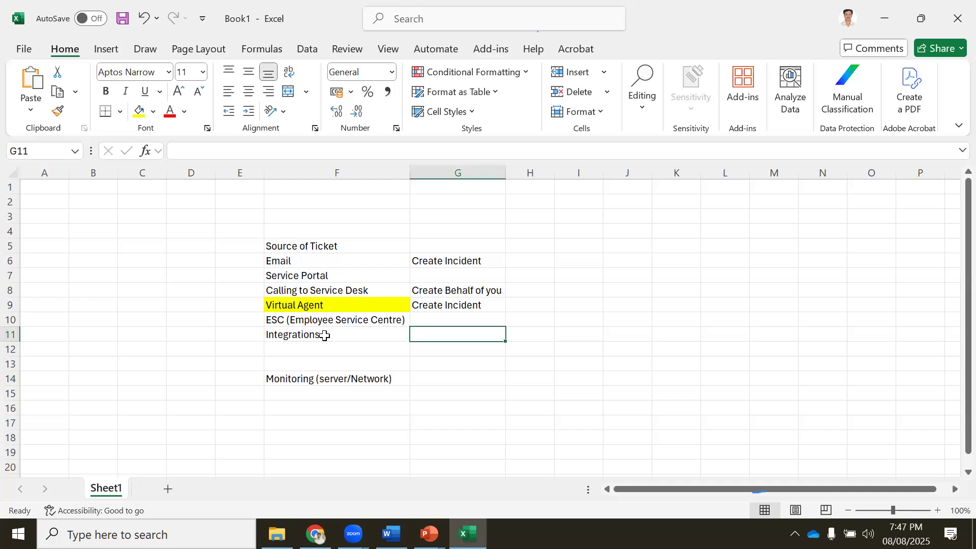
pyautogui.write('Create')
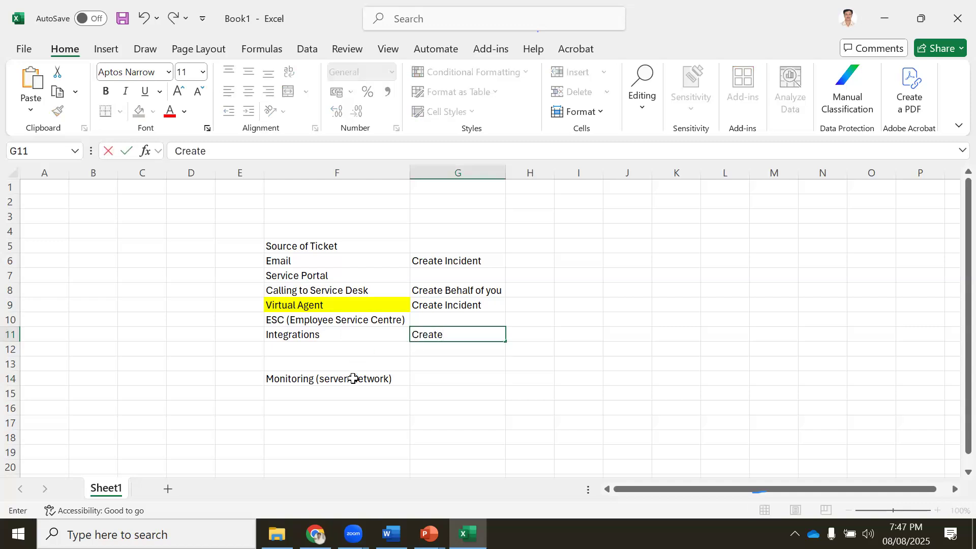
pyautogui.click(310, 393)
pyautogui.write('CPU 90')
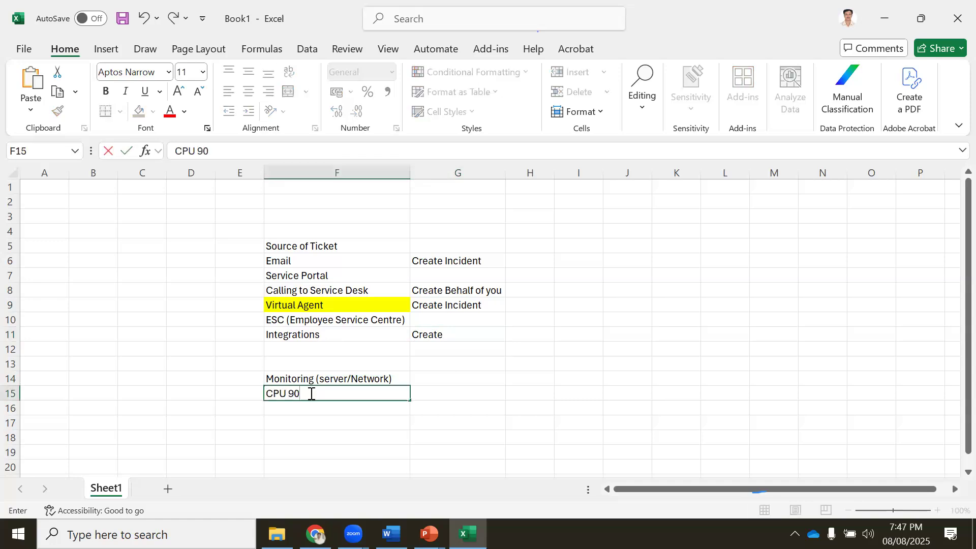
# Extend G11 to 'Create Incident' beside the Integrations source
pyautogui.moveTo(447, 336); pyautogui.dragTo(319, 335)
pyautogui.click(288, 378)
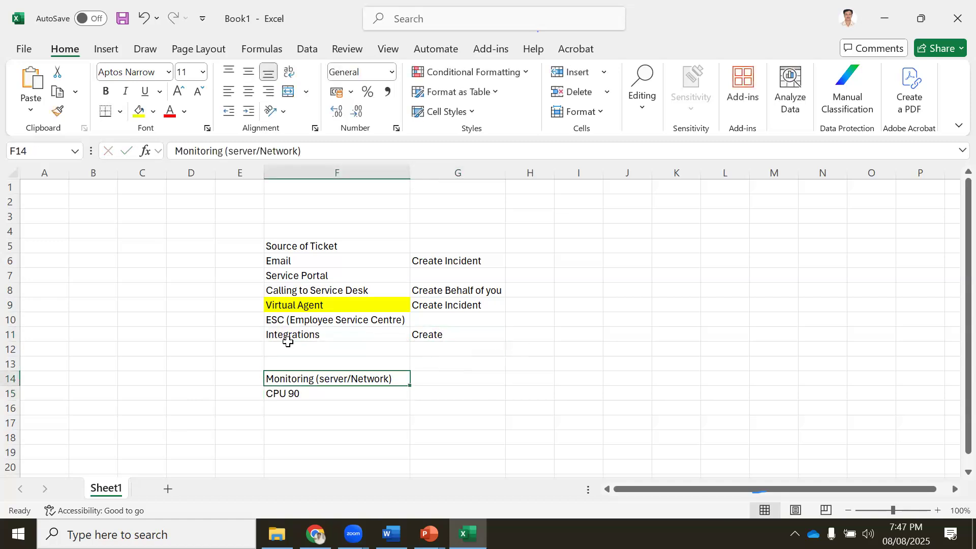
pyautogui.click(312, 334)
pyautogui.click(462, 334)
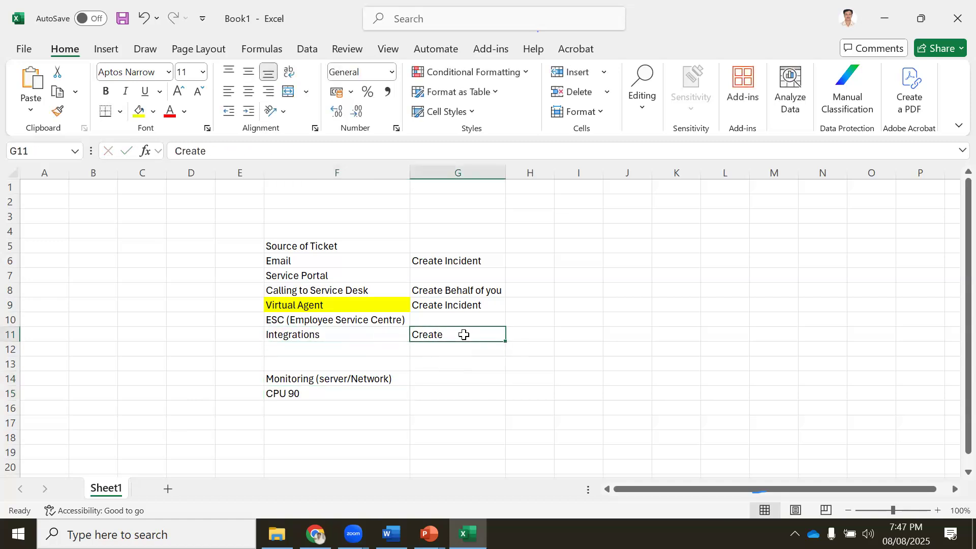
pyautogui.doubleClick(464, 336)
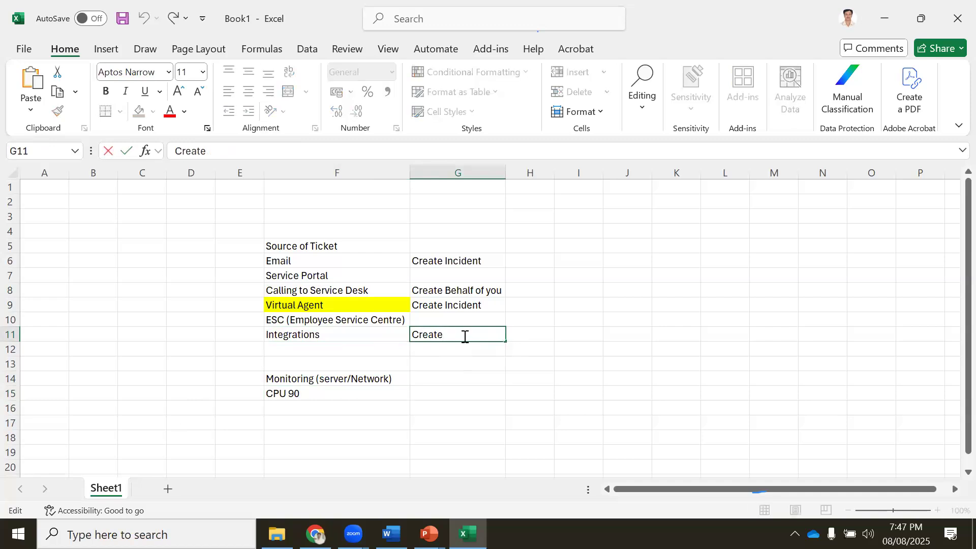
pyautogui.write('Incident')
pyautogui.press('Return')
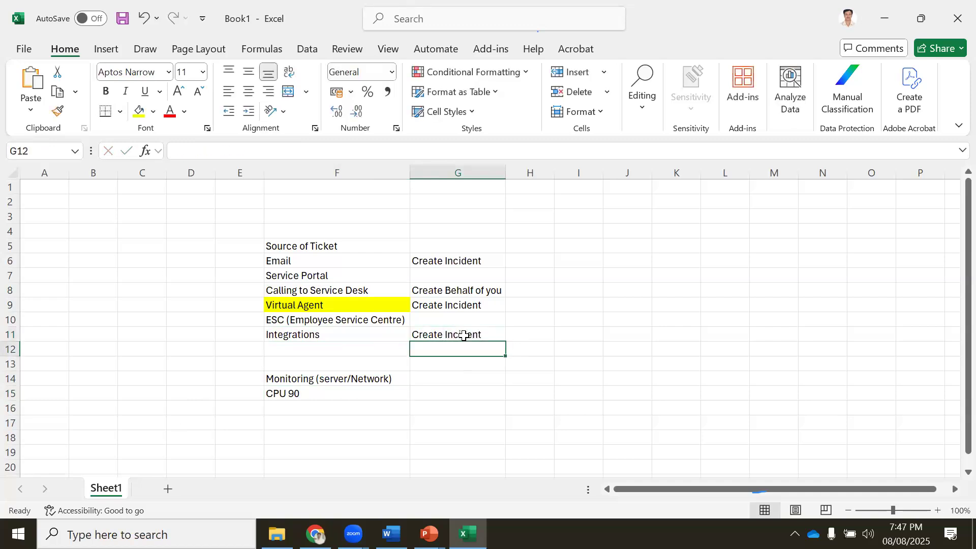
# Clear the two monitoring entries in F14:F15 and bold the Source of Ticket heading
pyautogui.moveTo(305, 378); pyautogui.dragTo(307, 393)
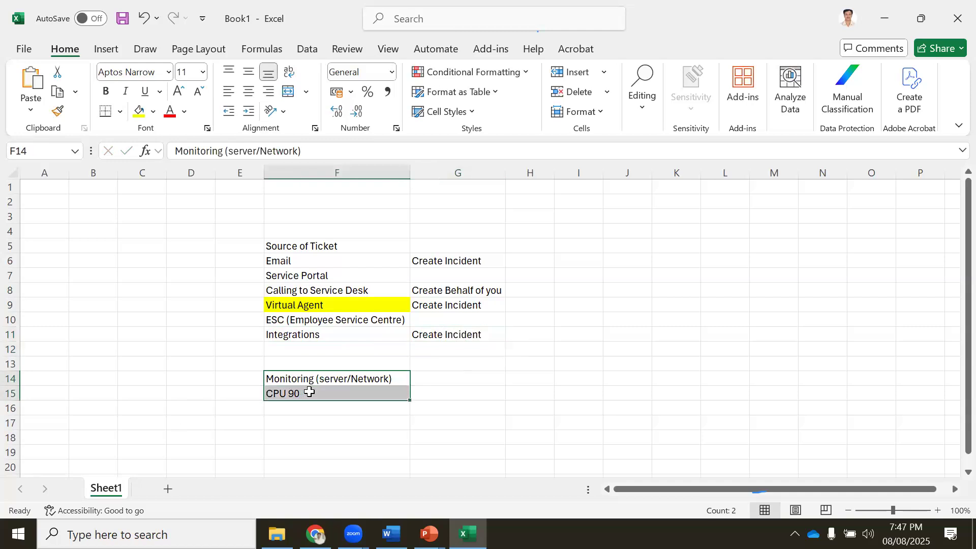
pyautogui.press('Delete')
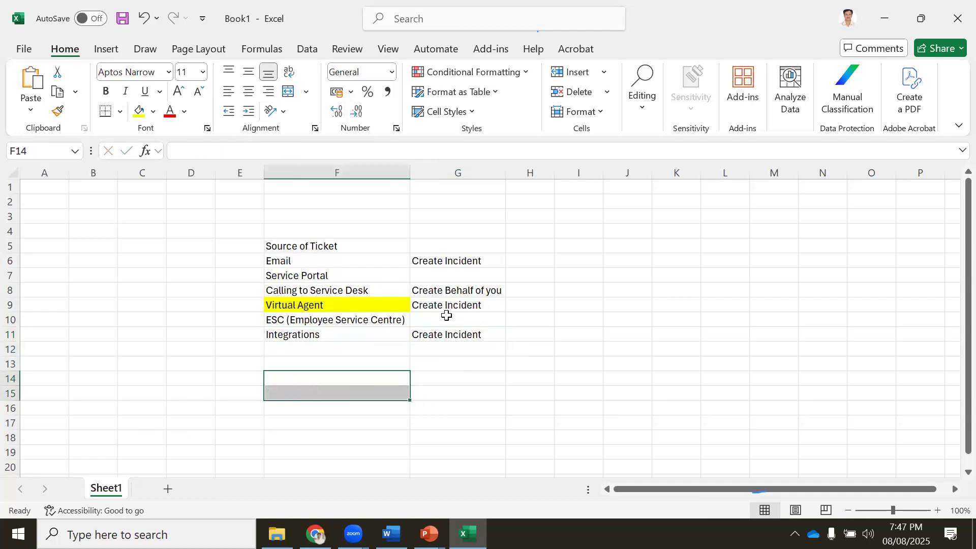
pyautogui.click(320, 245)
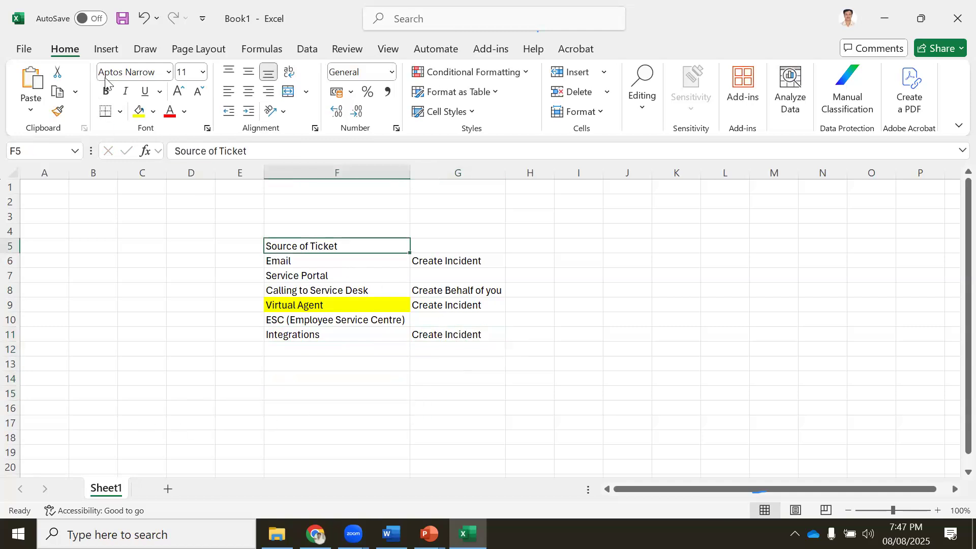
pyautogui.click(106, 91)
pyautogui.click(305, 391)
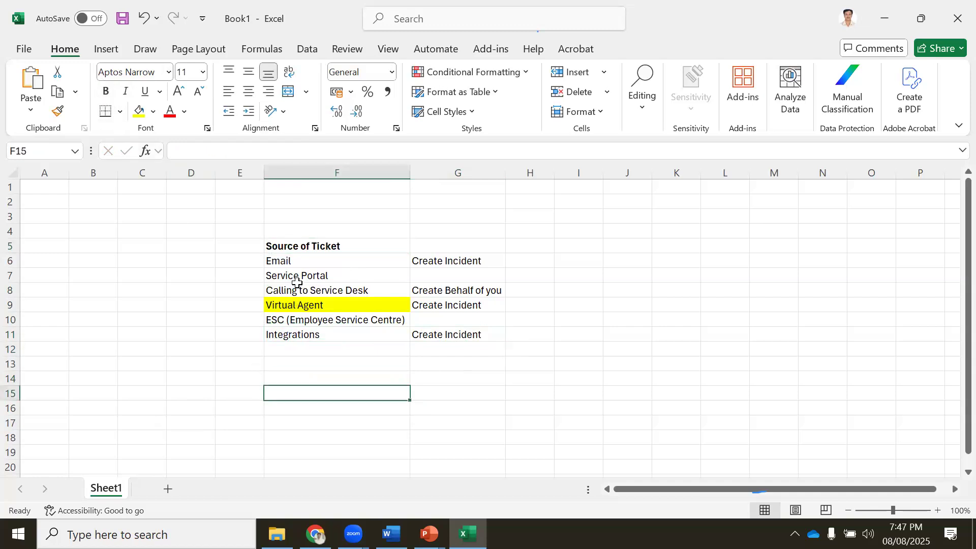
pyautogui.click(293, 319)
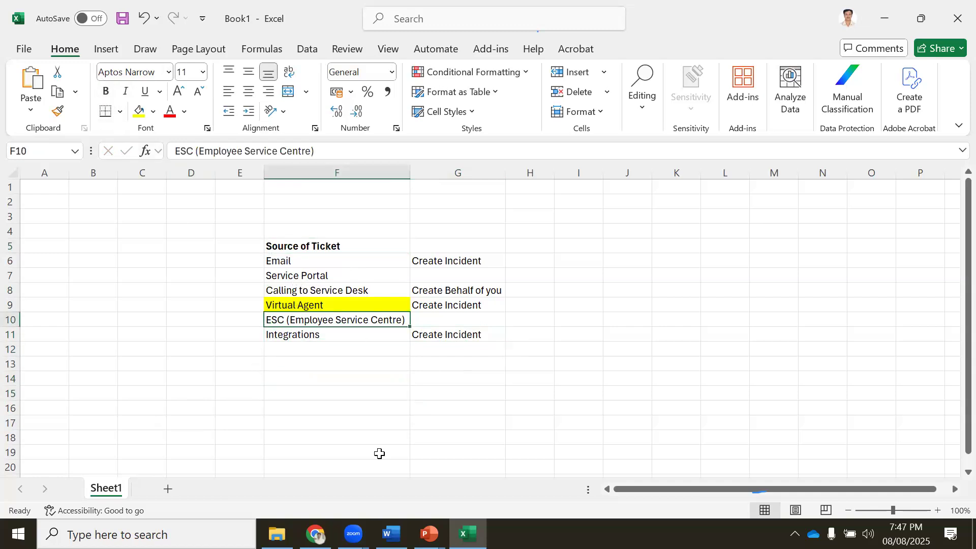
# Return to the ServiceNow portal and end the Now Support chat conversation
pyautogui.click(315, 534)
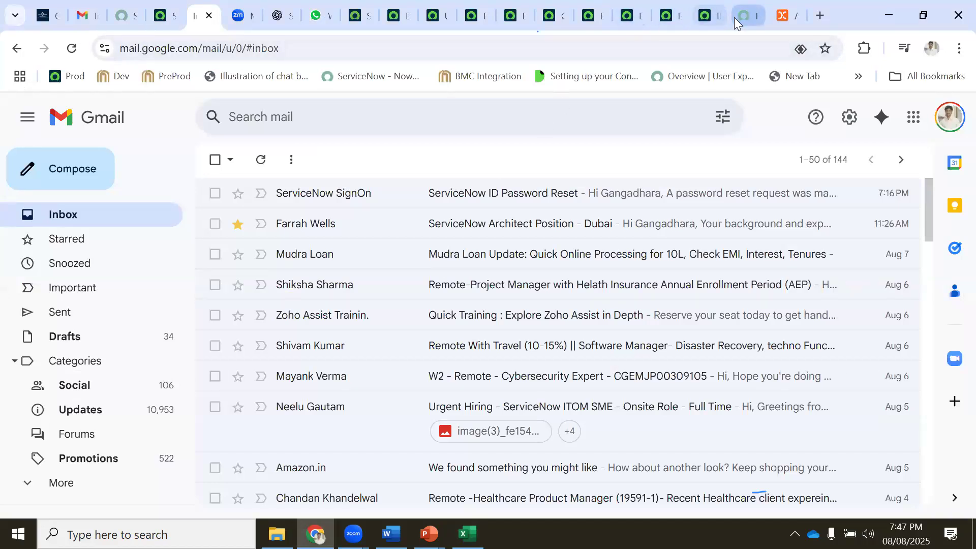
pyautogui.click(735, 16)
pyautogui.click(911, 125)
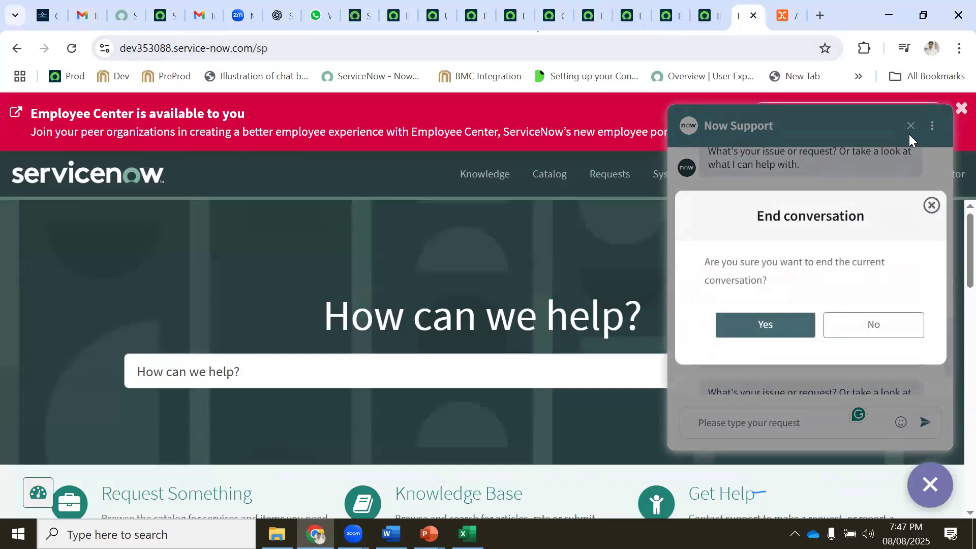
# End the chat conversation and close the Contact Support options panel
pyautogui.click(765, 321)
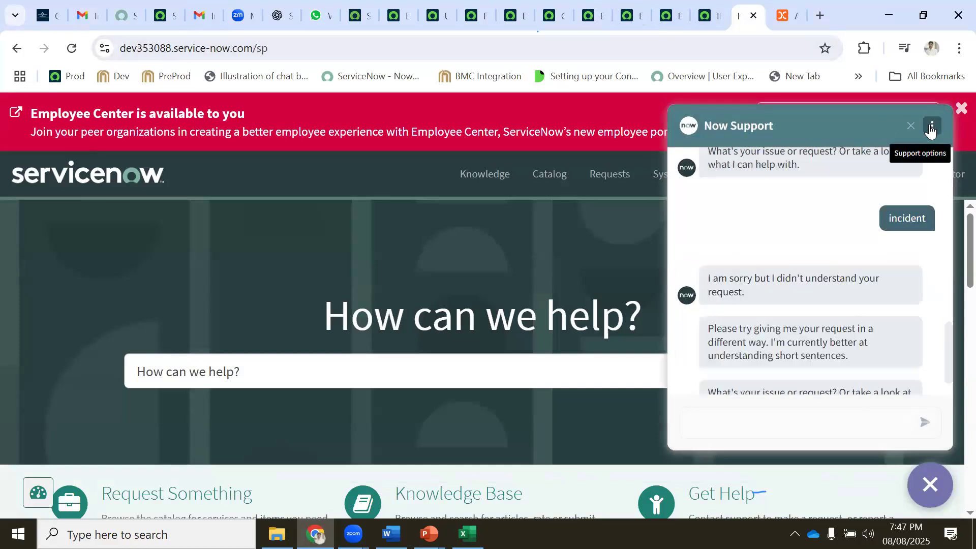
pyautogui.click(932, 131)
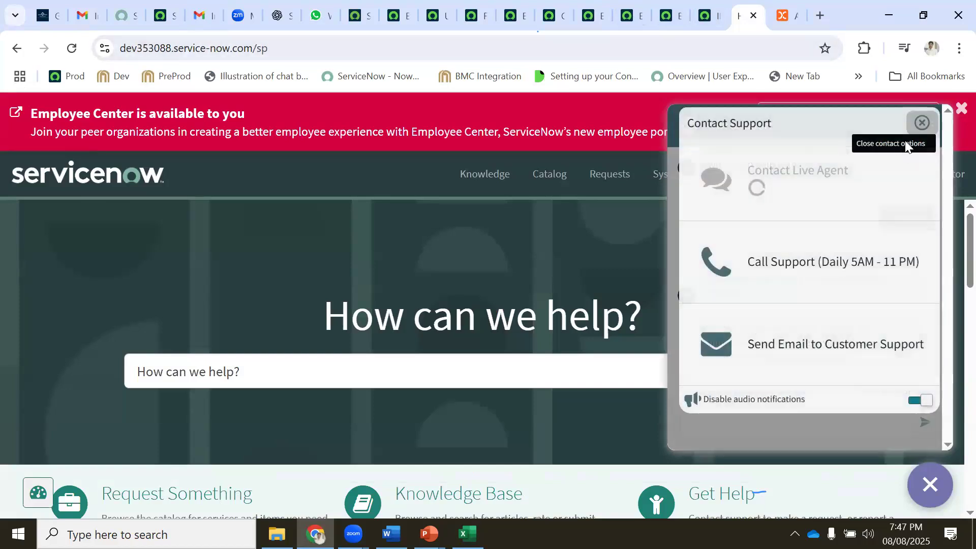
pyautogui.click(923, 122)
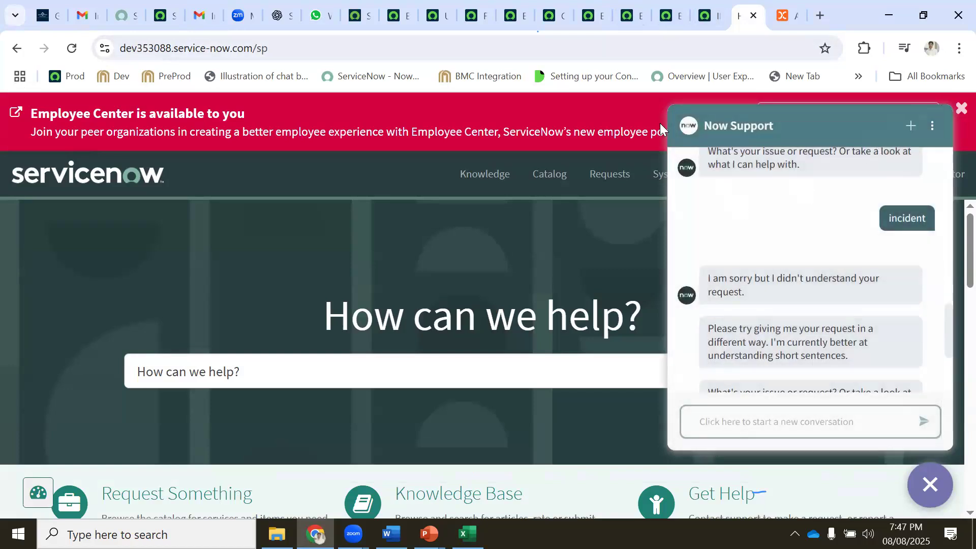
pyautogui.click(931, 126)
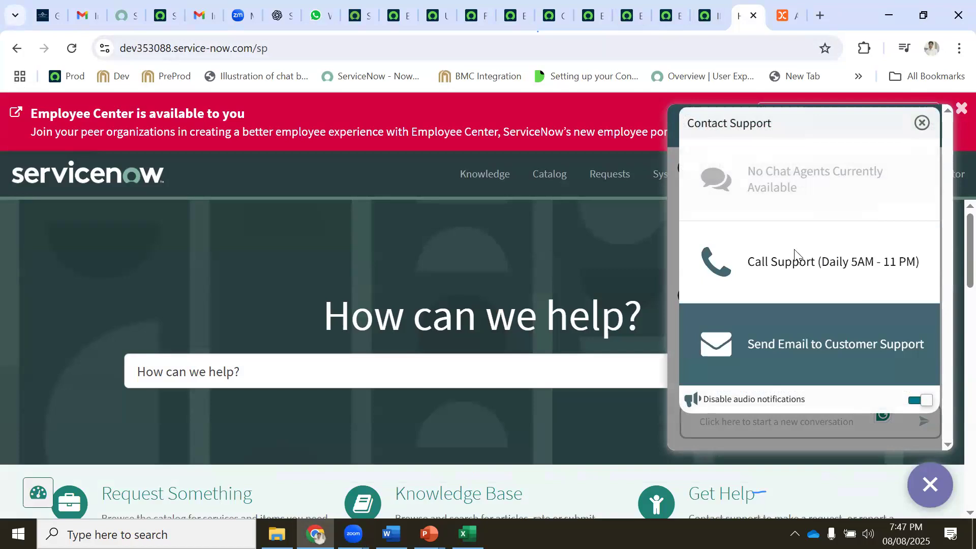
pyautogui.click(922, 122)
pyautogui.click(909, 127)
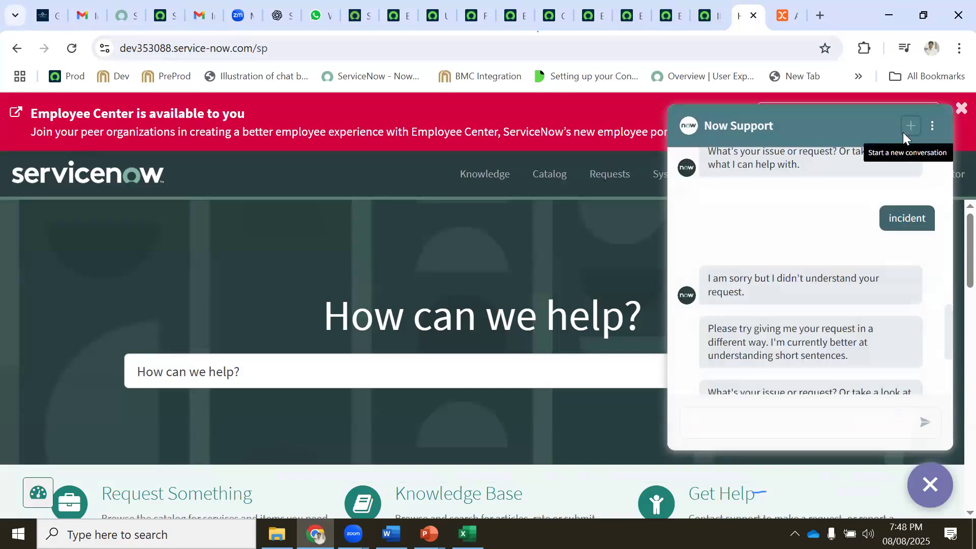
pyautogui.click(932, 128)
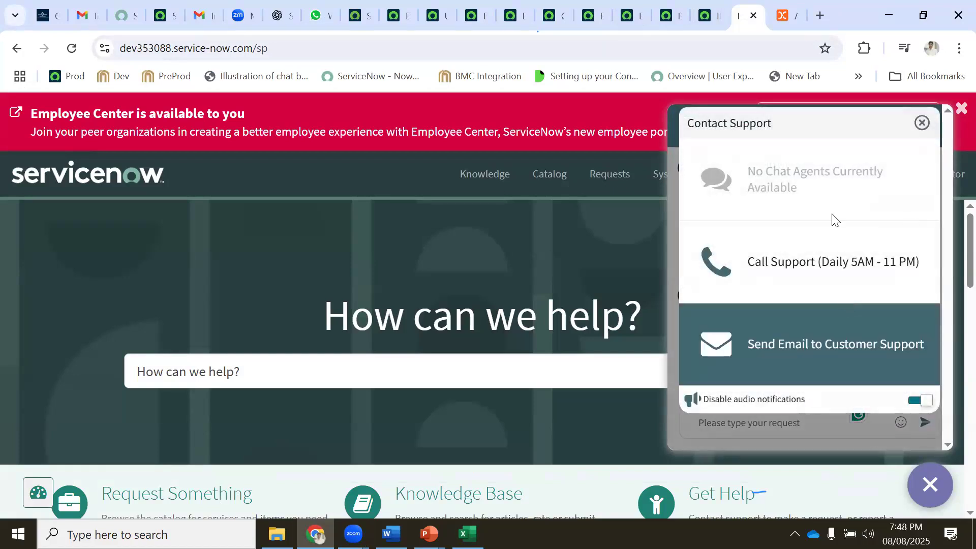
pyautogui.click(923, 124)
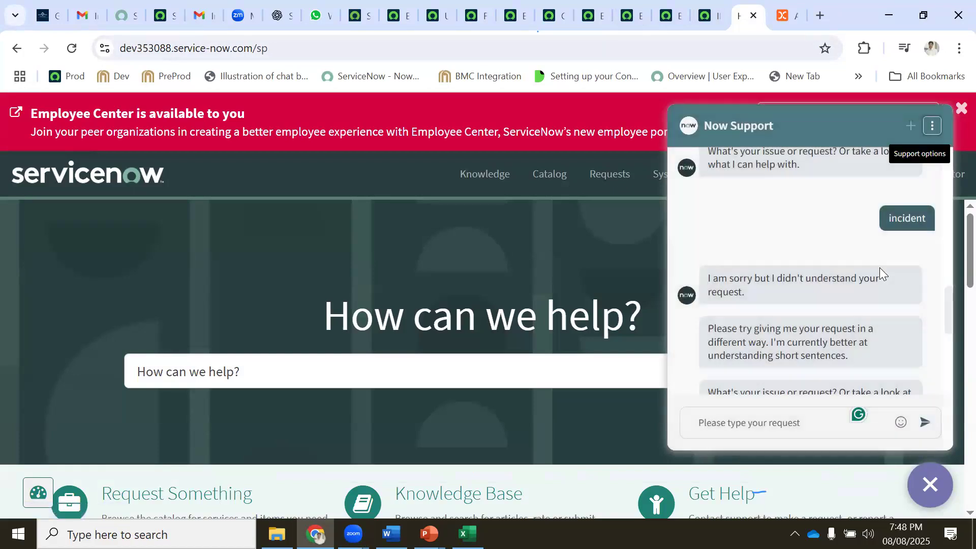
# Close the Now Support chat window and dismiss the red Employee Center announcement
pyautogui.click(928, 485)
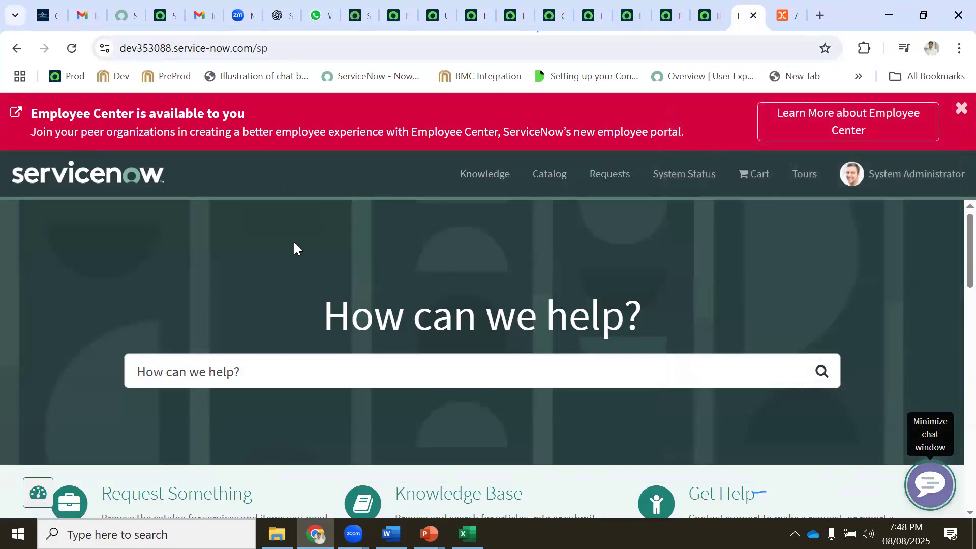
pyautogui.click(961, 108)
pyautogui.scroll(-3, 374, 283)
# Duplicate the portal tab and change the copy's address from /sp to /esc
pyautogui.scroll(4, 297, 244)
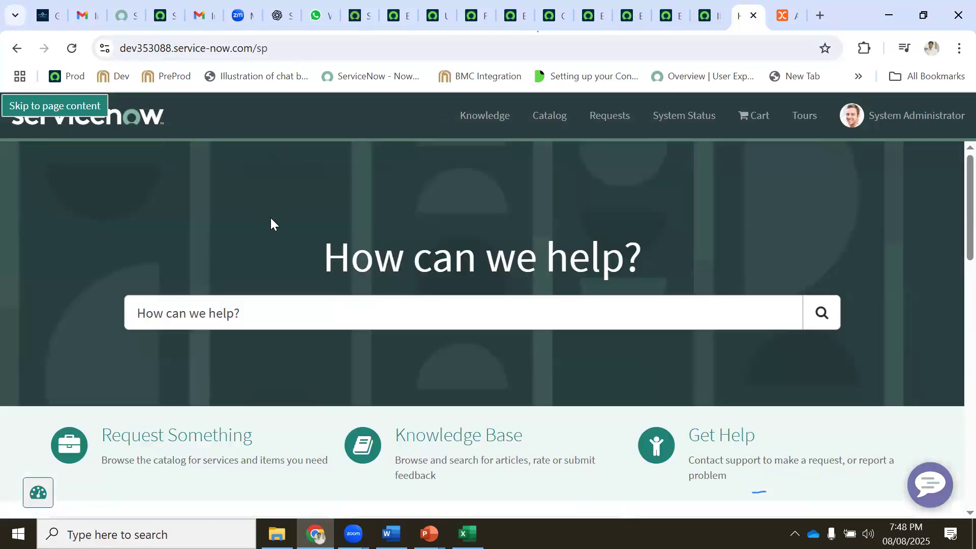
pyautogui.click(49, 108)
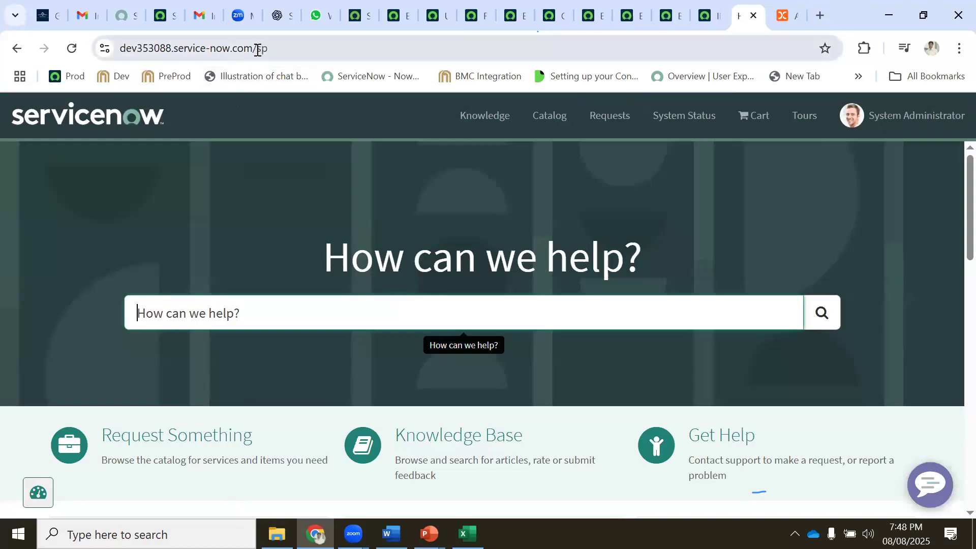
pyautogui.moveTo(257, 49); pyautogui.dragTo(283, 50)
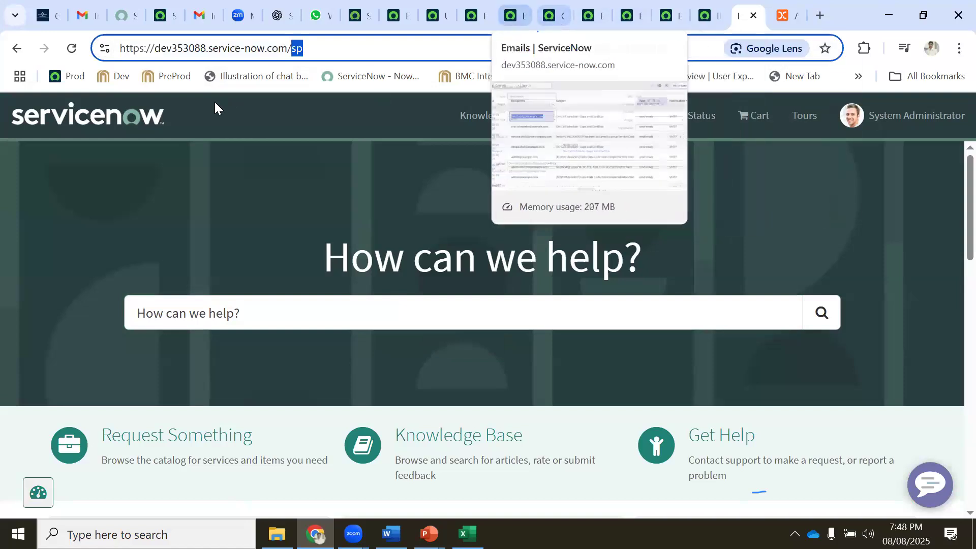
pyautogui.rightClick(738, 23)
pyautogui.click(774, 157)
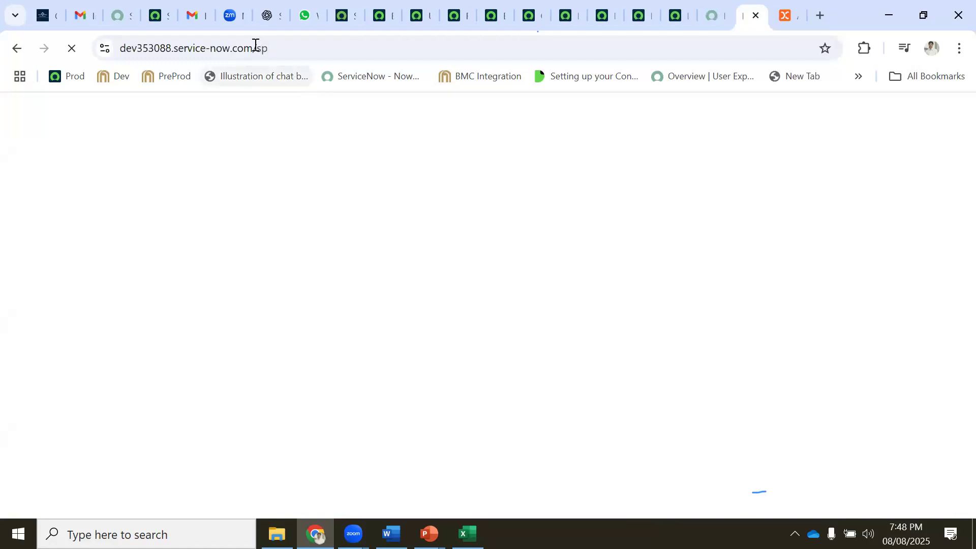
pyautogui.click(290, 49)
pyautogui.doubleClick(296, 49)
pyautogui.write('esc')
pyautogui.press('Return')
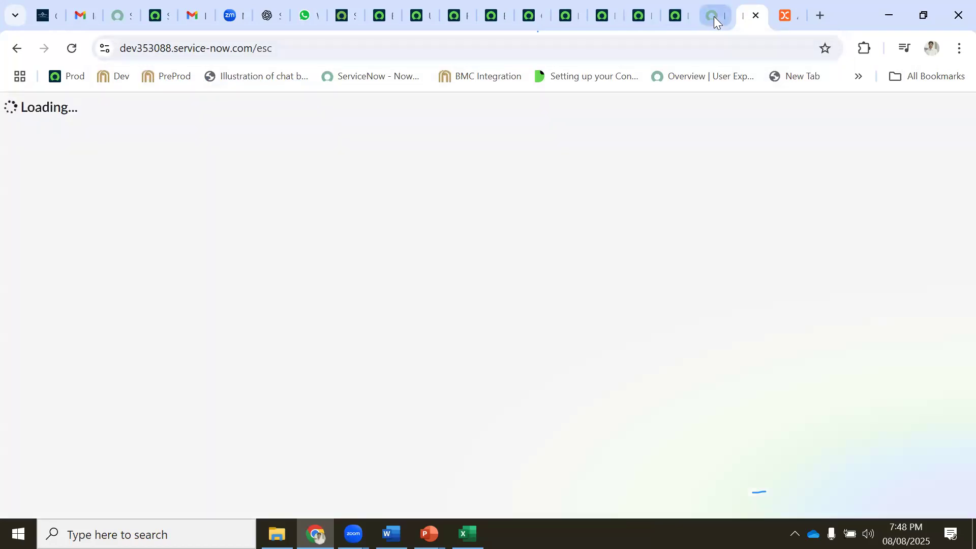
# Return to the /sp tab and check the Service Portal ticket source in the Excel spreadsheet
pyautogui.click(713, 17)
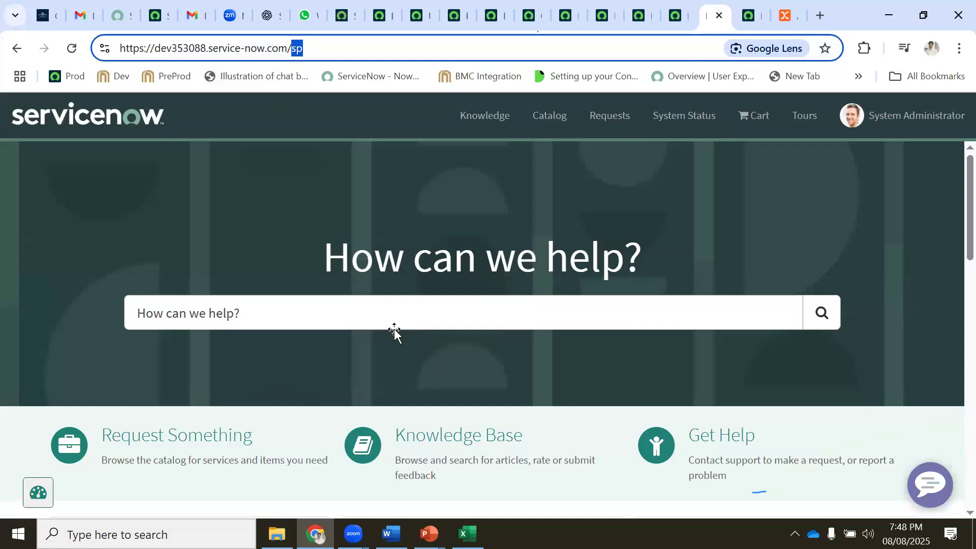
pyautogui.hotkey('alt', 'Tab')
pyautogui.click(318, 275)
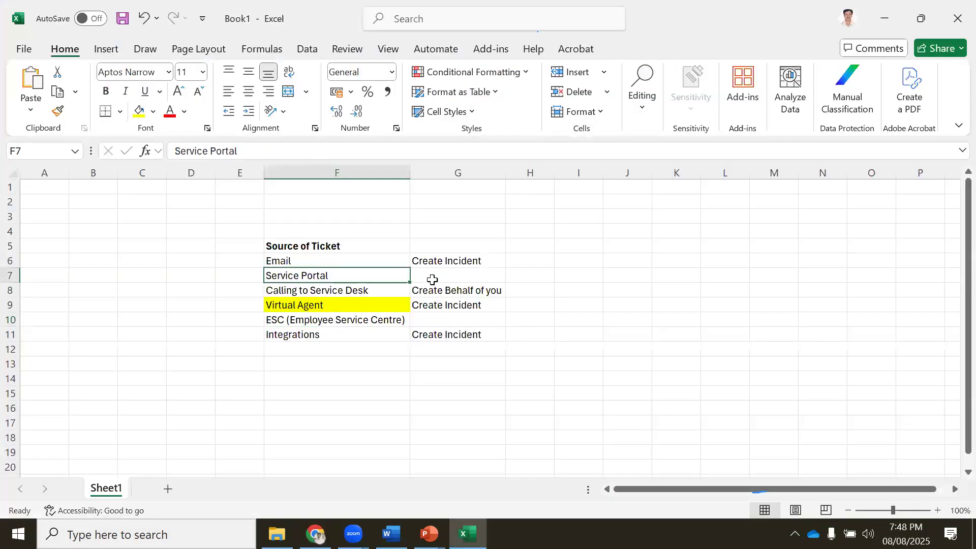
pyautogui.click(884, 16)
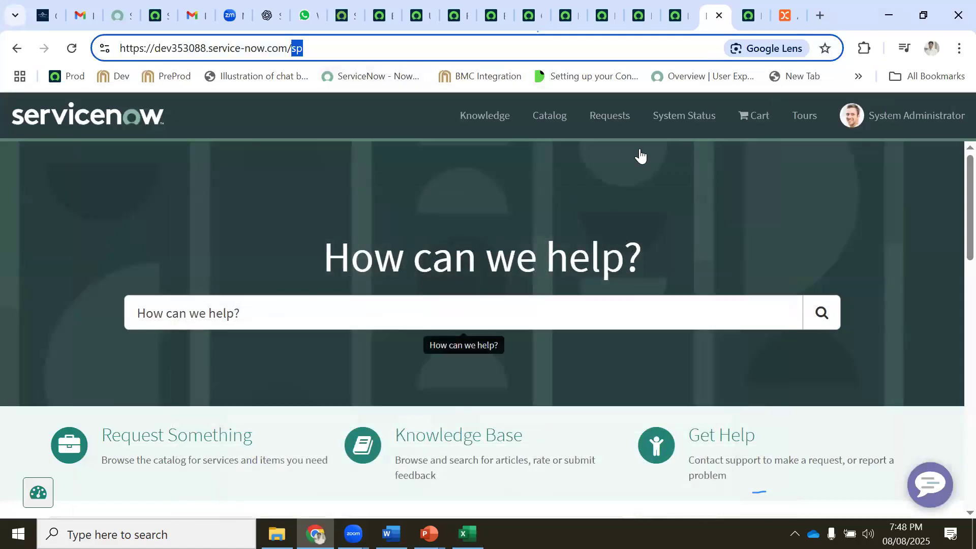
# Switch to the /esc Employee Center tab and dismiss its announcement banner
pyautogui.click(747, 16)
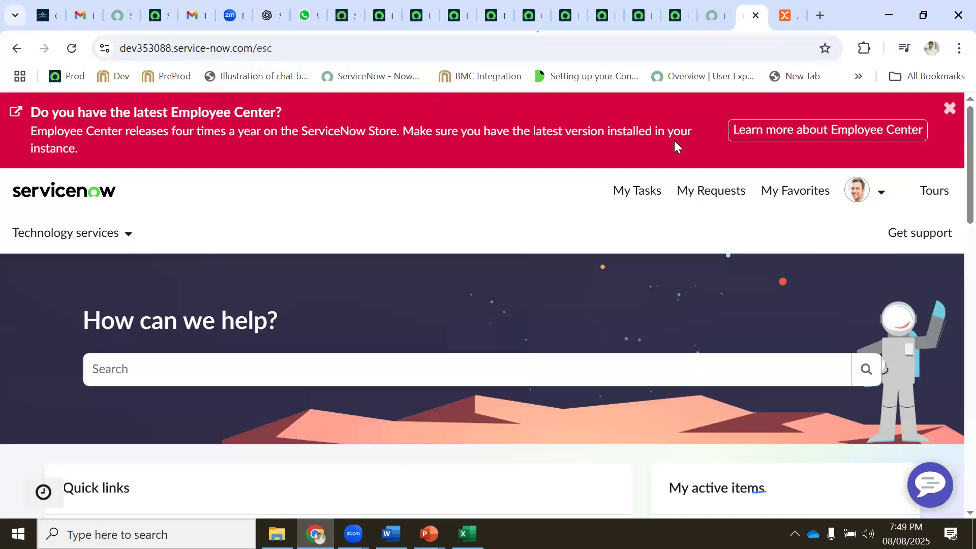
pyautogui.click(950, 109)
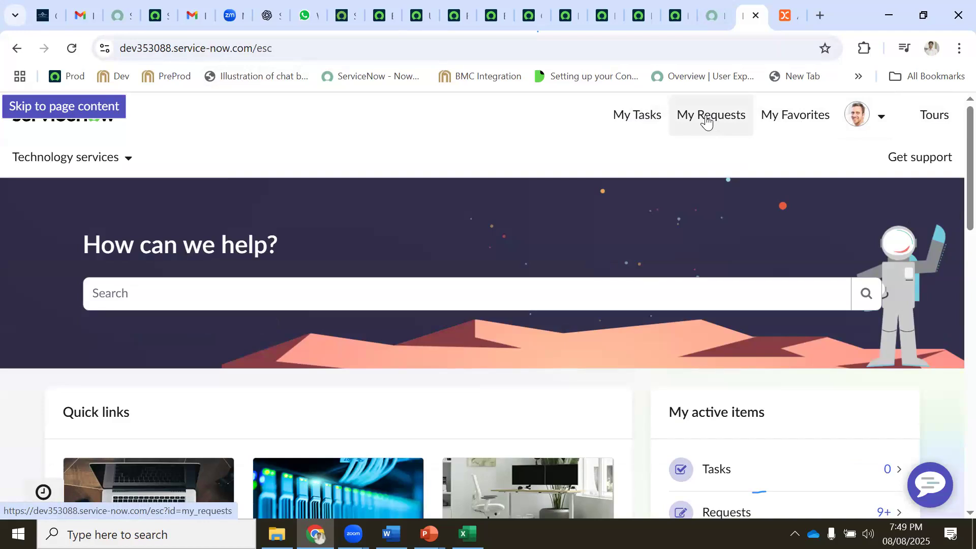
pyautogui.scroll(-2, 670, 322)
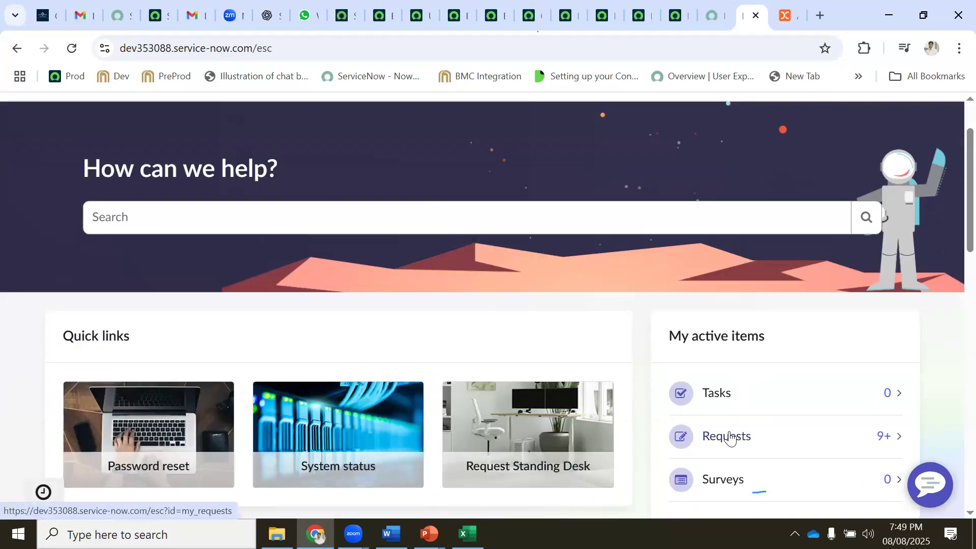
pyautogui.scroll(-3, 727, 437)
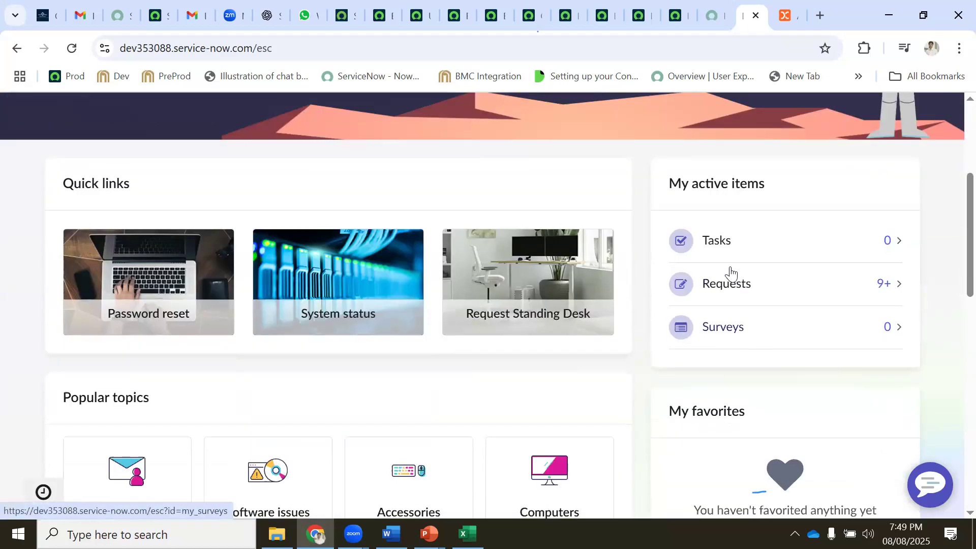
# Open Requests under My active items, check Drafts, then return to Submitted requests
pyautogui.click(740, 292)
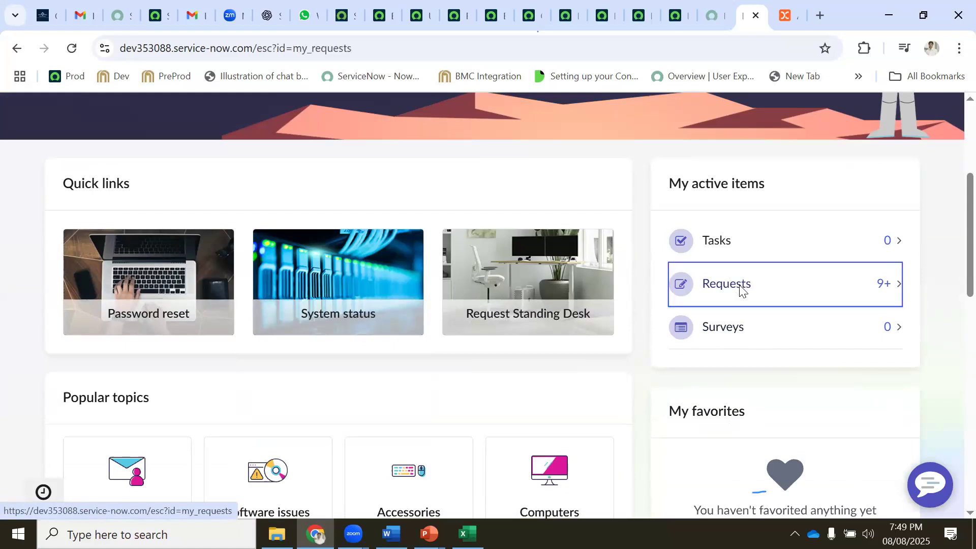
pyautogui.scroll(-3, 410, 320)
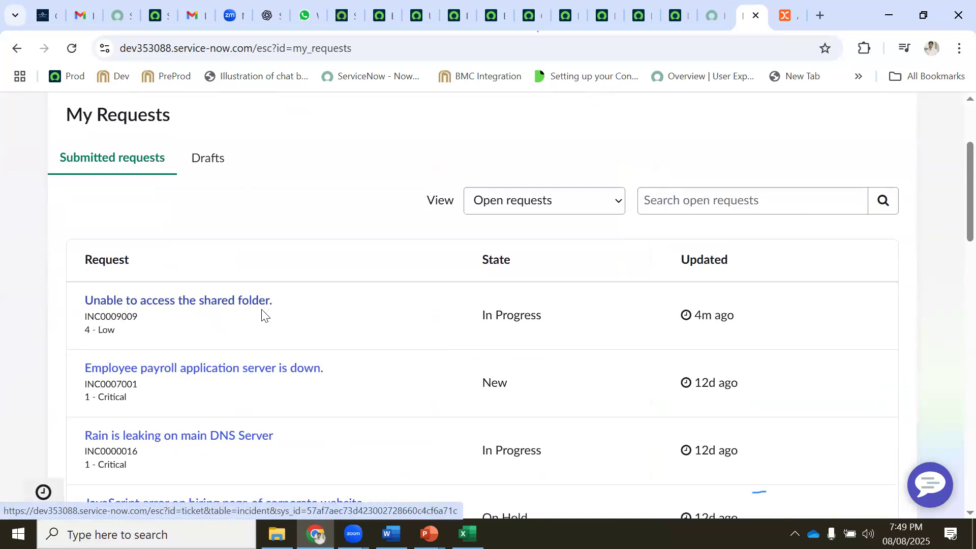
pyautogui.scroll(-2, 264, 315)
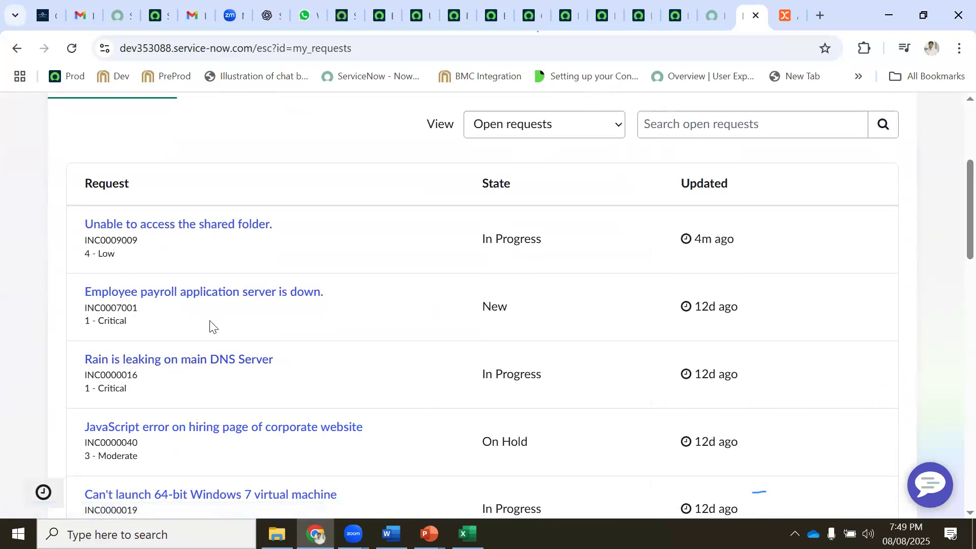
pyautogui.scroll(2, 251, 254)
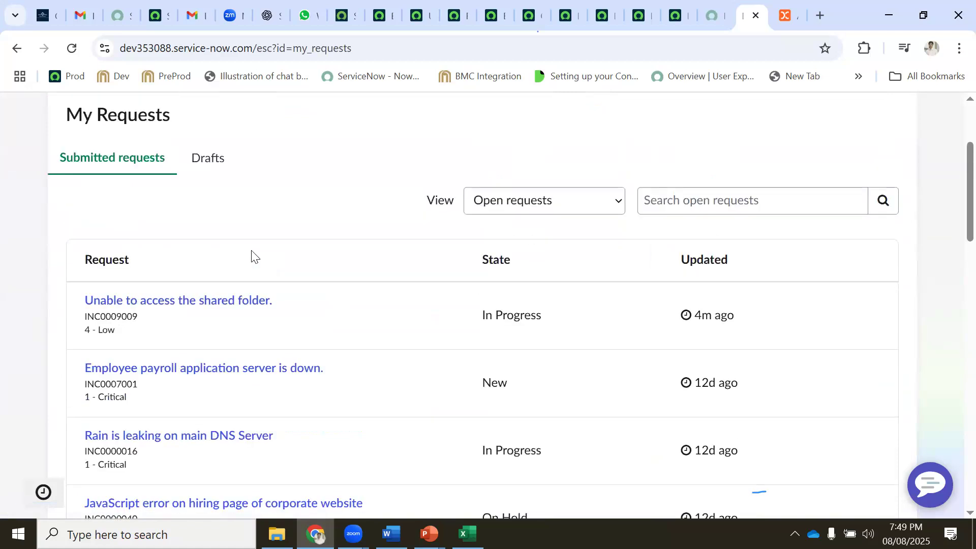
pyautogui.scroll(-6, 251, 254)
pyautogui.scroll(6, 246, 279)
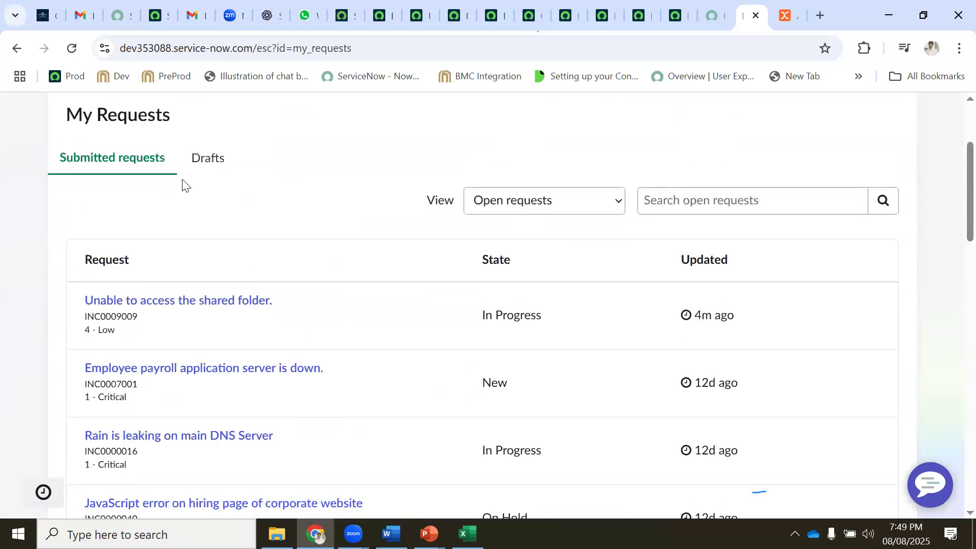
pyautogui.click(212, 168)
pyautogui.scroll(3, 279, 221)
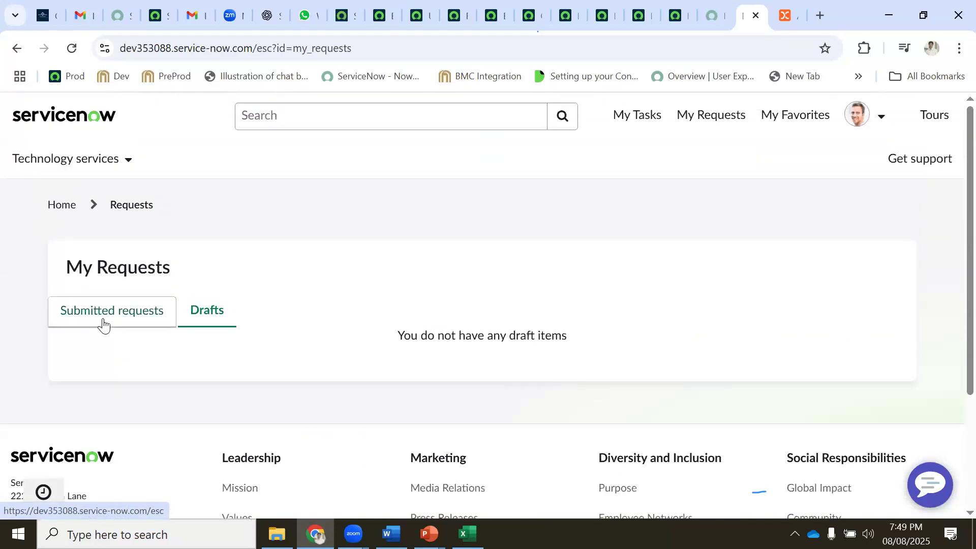
pyautogui.click(104, 319)
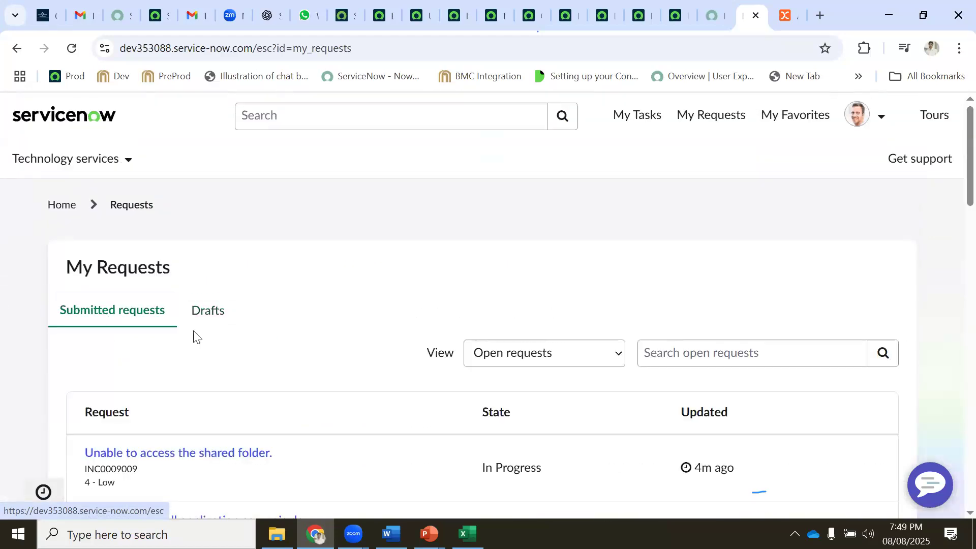
pyautogui.scroll(-3, 198, 338)
pyautogui.scroll(3, 178, 173)
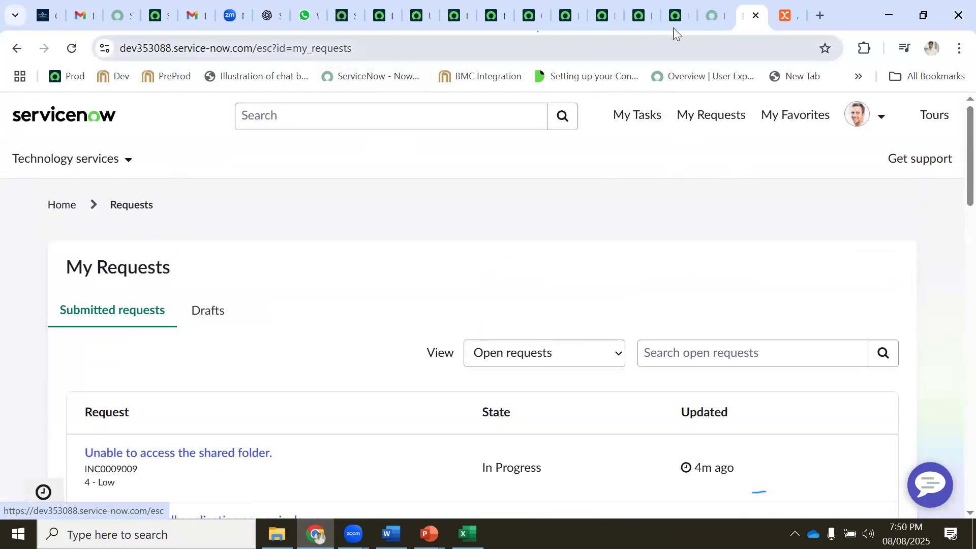
pyautogui.click(711, 13)
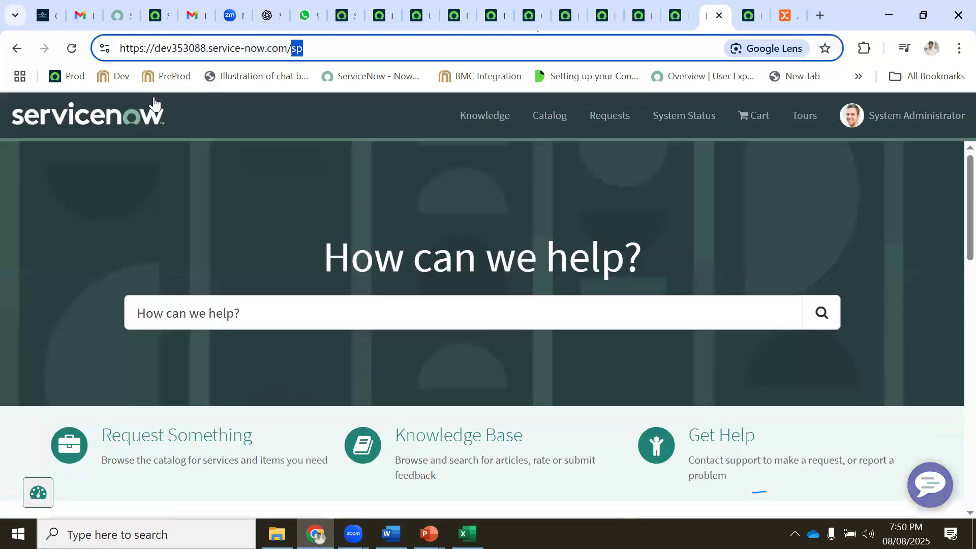
pyautogui.click(212, 315)
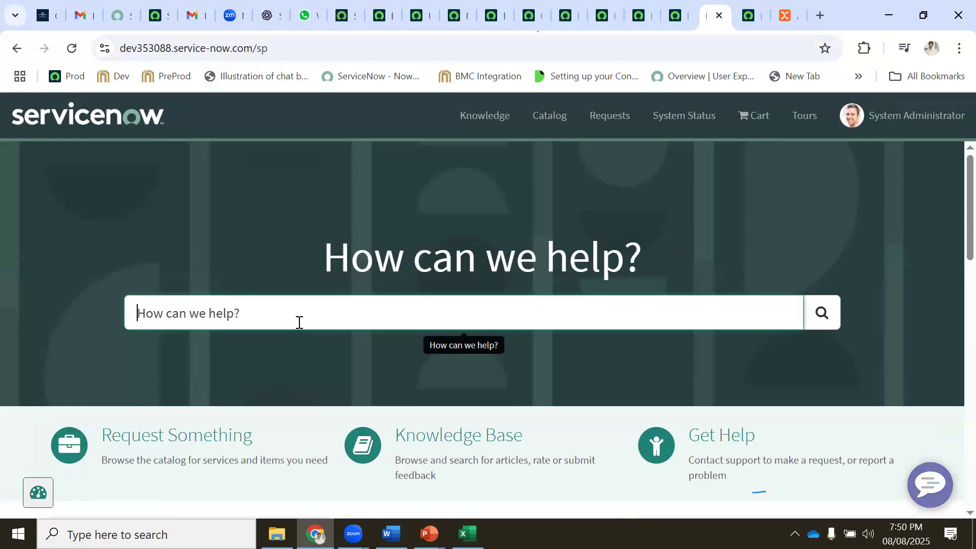
pyautogui.scroll(-5, 284, 323)
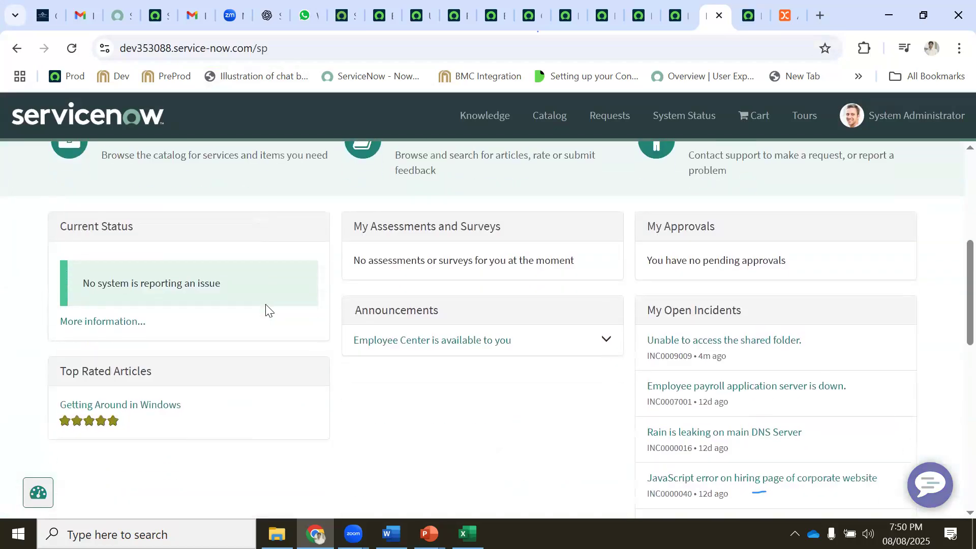
pyautogui.scroll(4, 266, 307)
pyautogui.write('create')
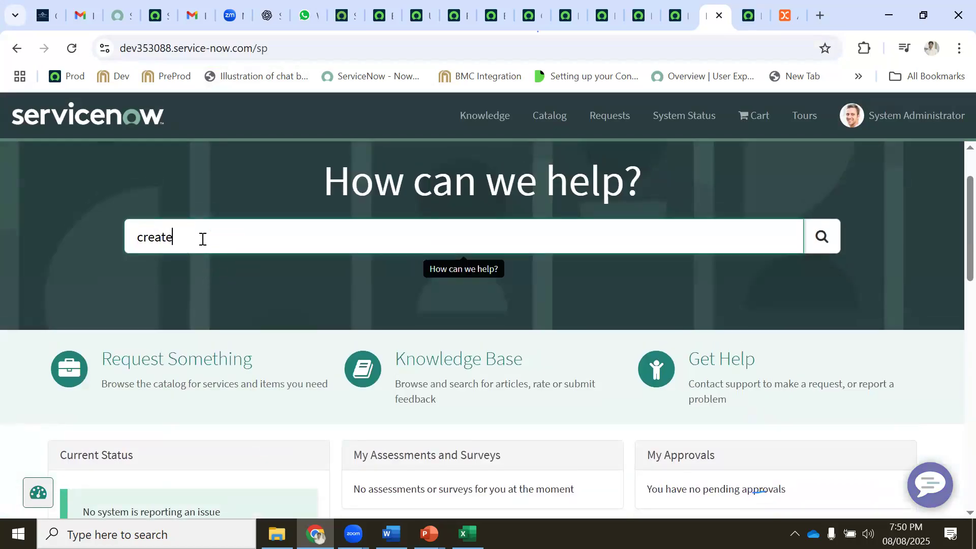
pyautogui.write(' inicdent')
pyautogui.press('Return')
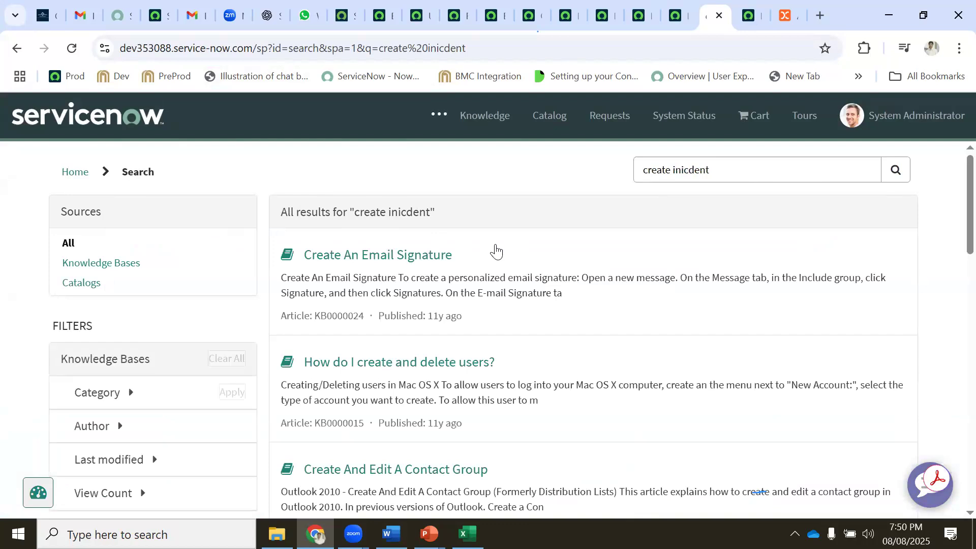
pyautogui.tripleClick(715, 169)
pyautogui.write('incident')
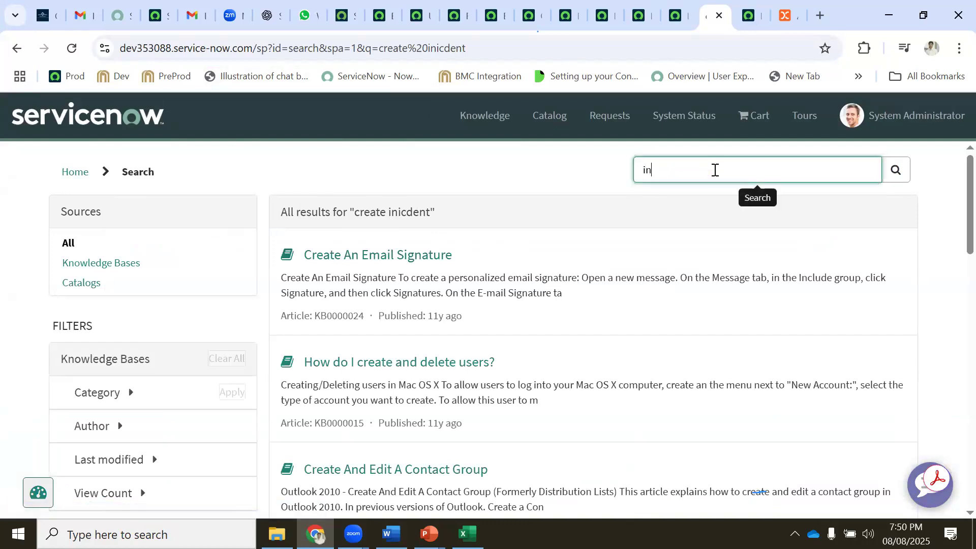
pyautogui.press('Return')
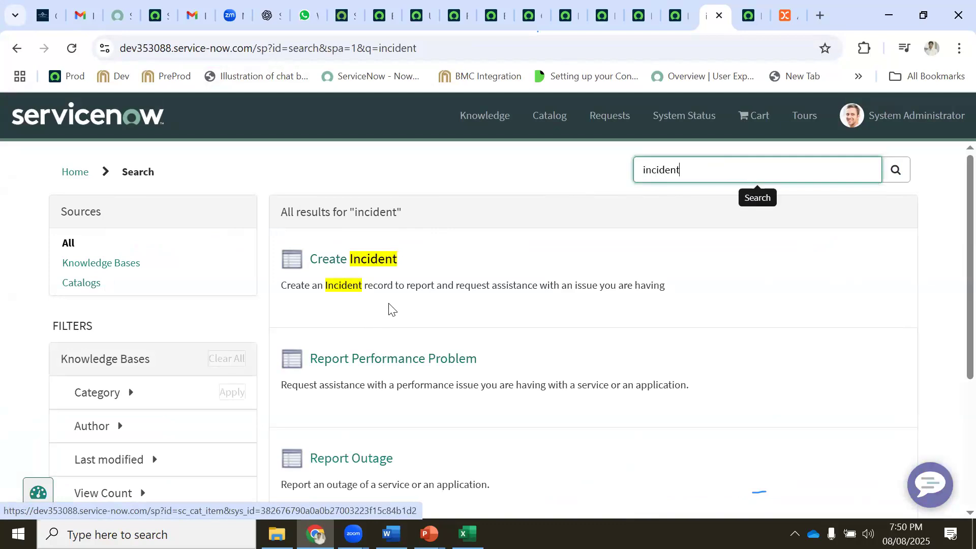
pyautogui.scroll(-5, 389, 307)
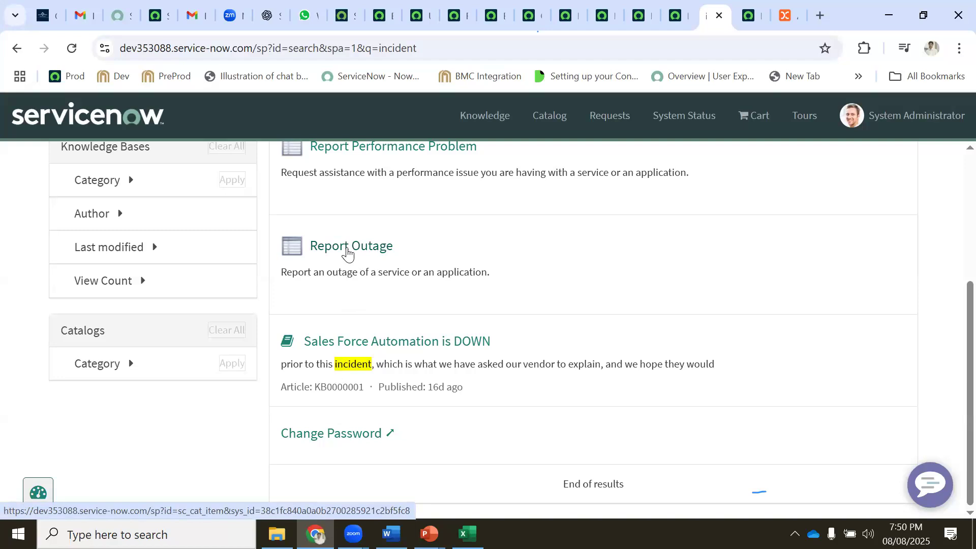
pyautogui.scroll(3, 402, 279)
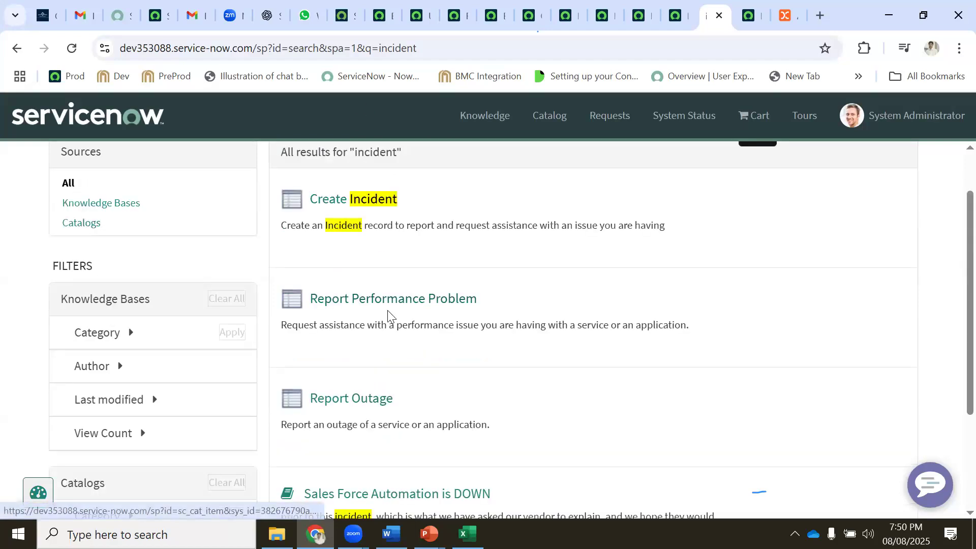
# Open the Create Incident form from the search results, glancing at My Requests in between
pyautogui.click(344, 207)
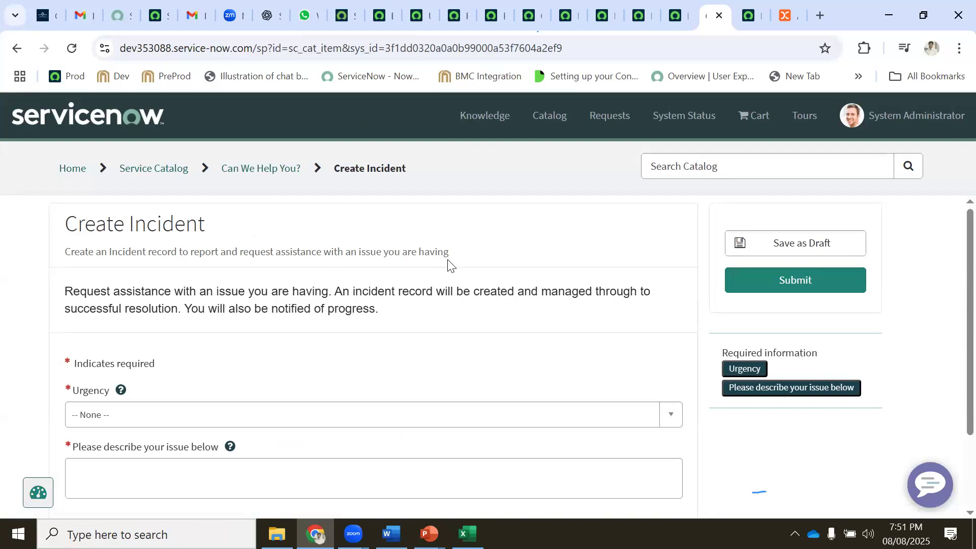
pyautogui.scroll(-1, 331, 269)
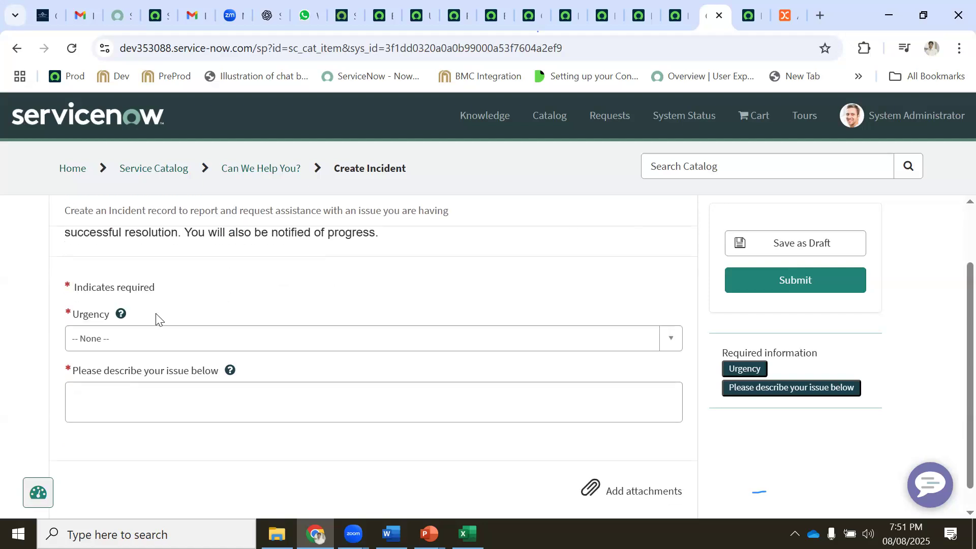
pyautogui.click(739, 17)
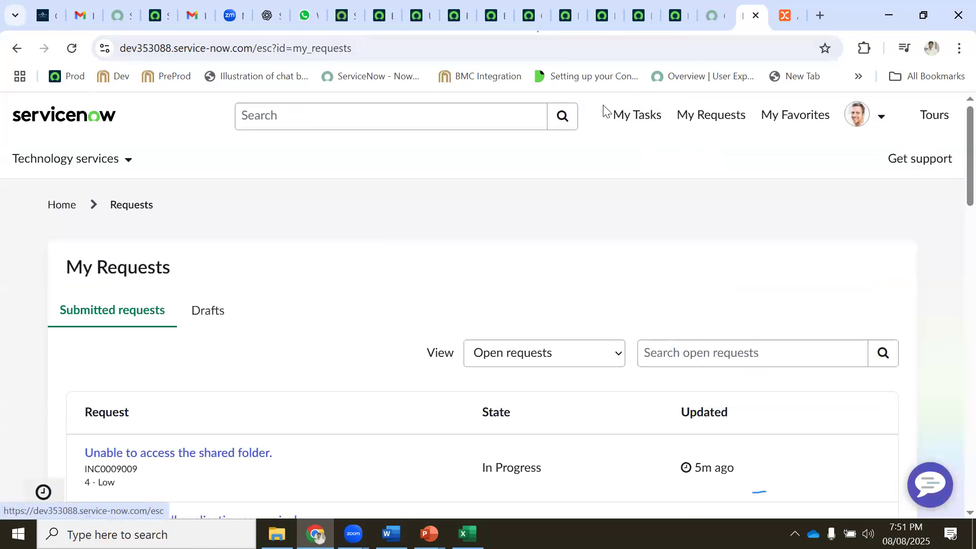
pyautogui.click(714, 18)
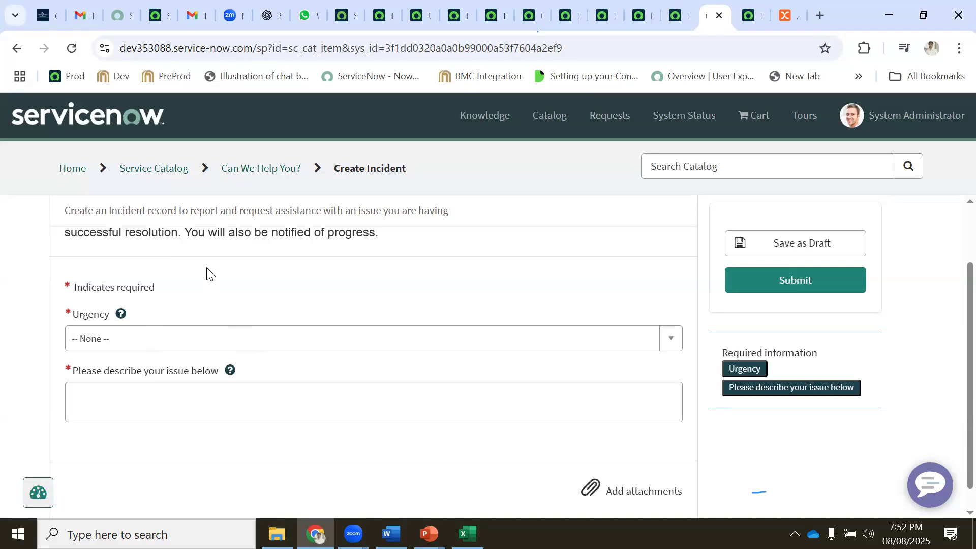
pyautogui.scroll(1, 261, 263)
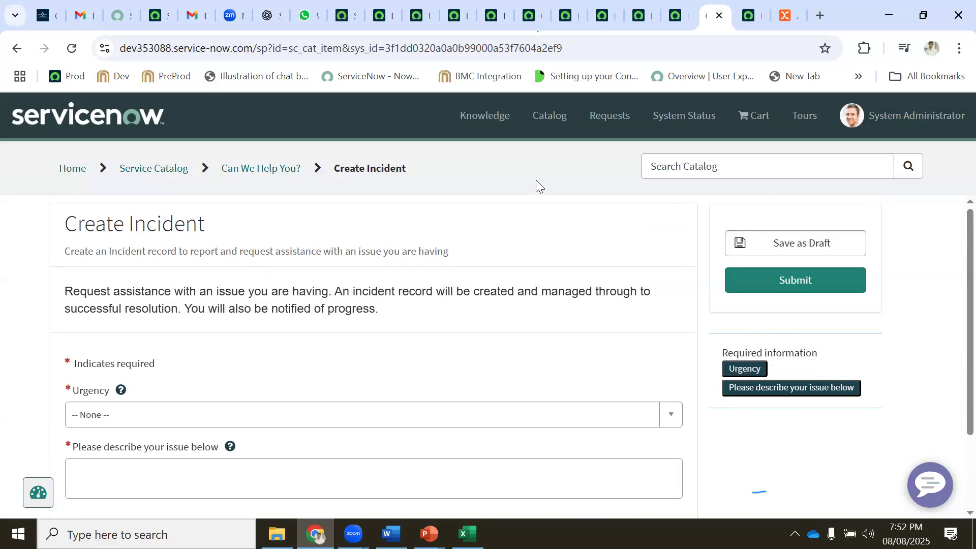
pyautogui.rightClick(483, 161)
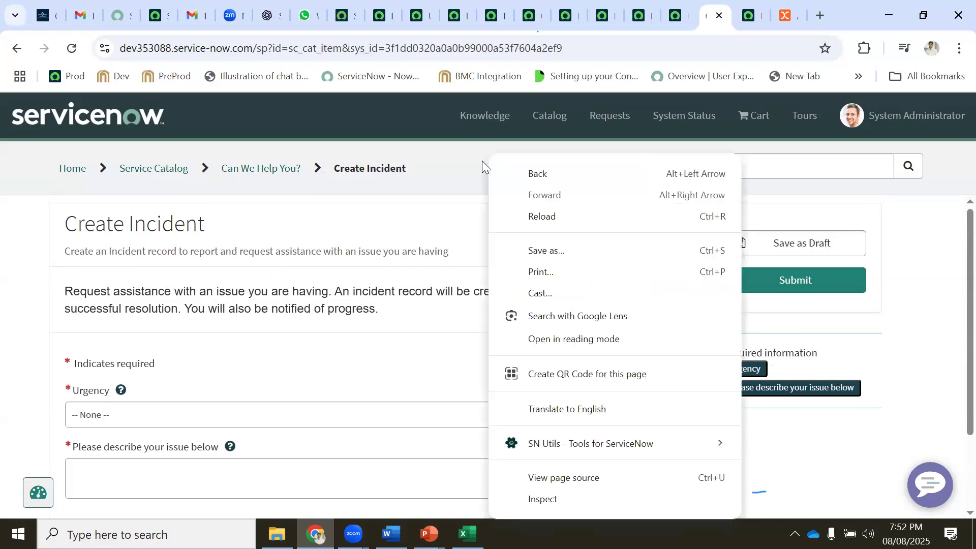
pyautogui.keyDown('ctrl'); pyautogui.rightClick(454, 164); pyautogui.keyUp('ctrl')
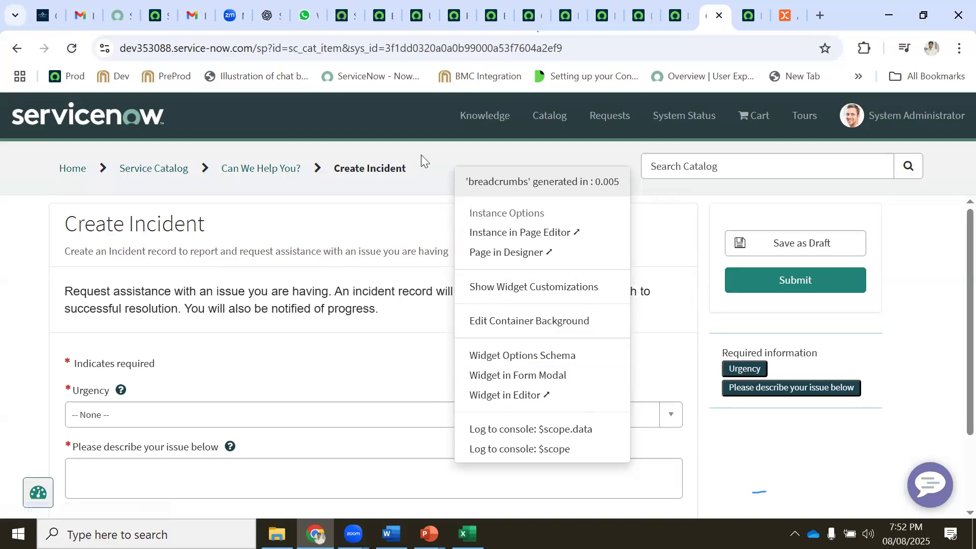
pyautogui.click(470, 148)
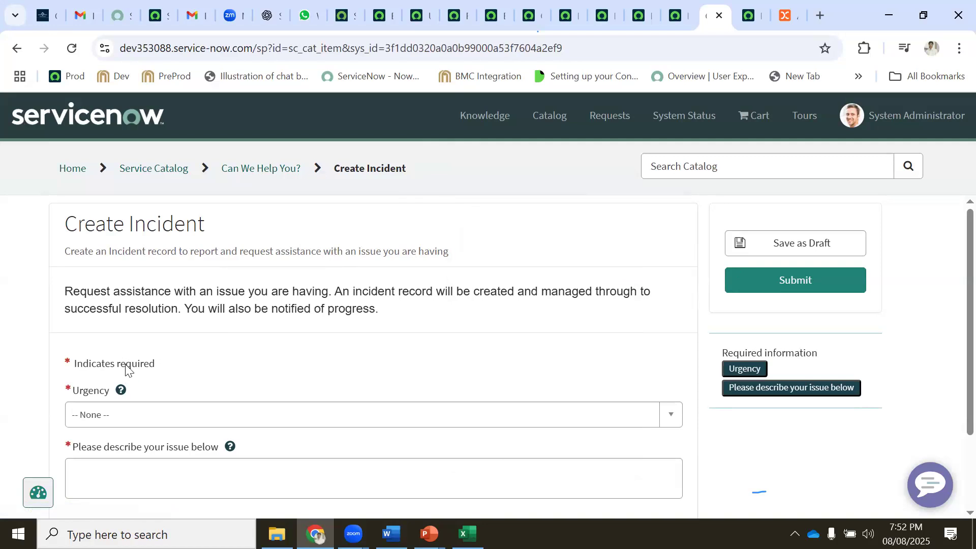
# Set the incident's Urgency to 2 - Medium
pyautogui.scroll(-1, 125, 368)
pyautogui.click(104, 341)
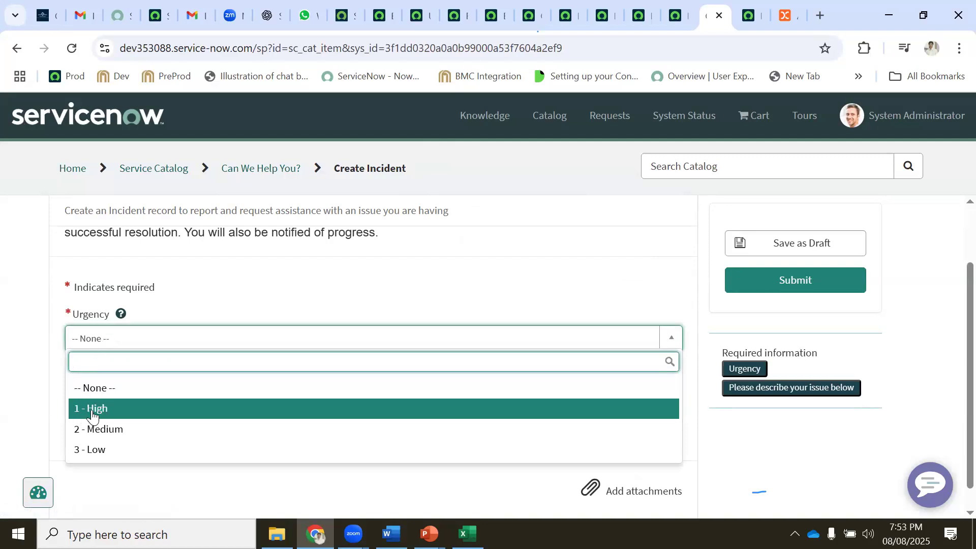
pyautogui.click(117, 429)
# Enter 'Laptop is slow' as the issue description, correcting typos along the way
pyautogui.click(120, 416)
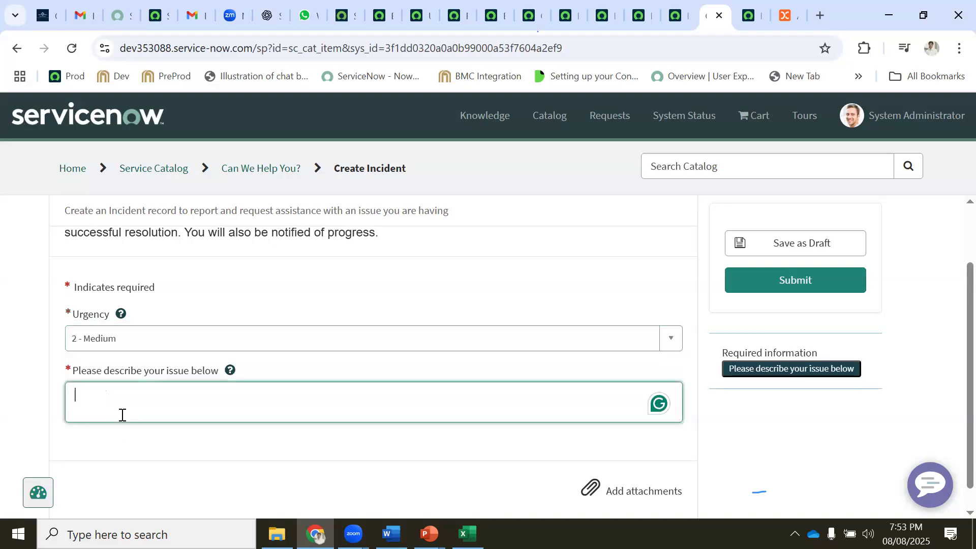
pyautogui.hotkey('ctrl', 'v')
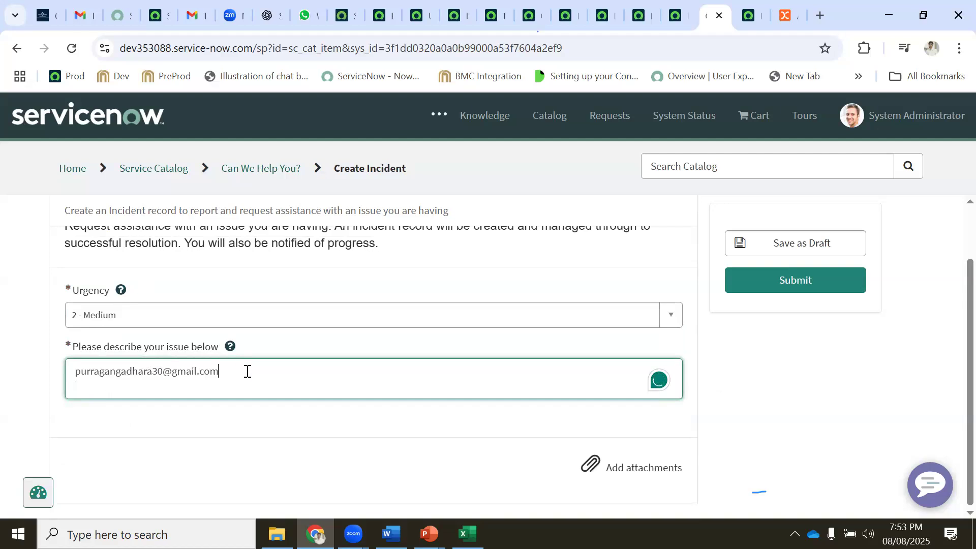
pyautogui.hotkey('ctrl', 'a')
pyautogui.write('L')
pyautogui.press('BackSpace')
pyautogui.write('Lpaotp')
pyautogui.press('BackSpace')
pyautogui.press('BackSpace')
pyautogui.press('BackSpace')
pyautogui.press('BackSpace')
pyautogui.press('BackSpace')
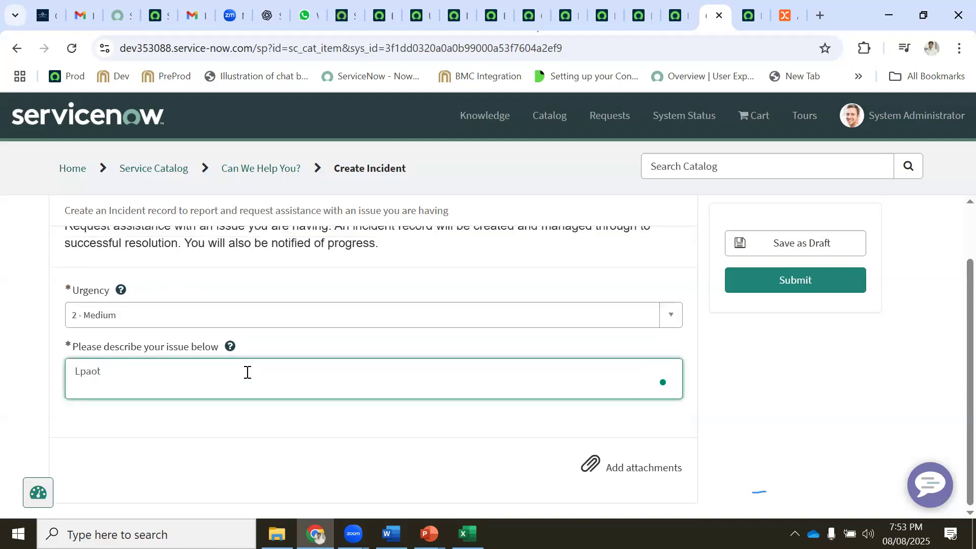
pyautogui.write('apo')
pyautogui.press('BackSpace')
pyautogui.write('top is slow')
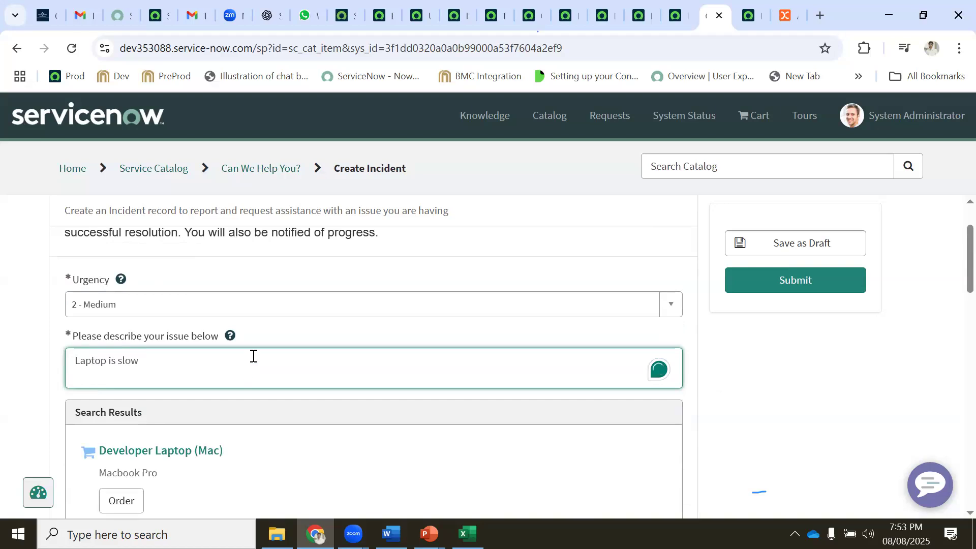
# Browse the suggested laptop catalog items, then place the cursor before 'Laptop' in the description
pyautogui.scroll(-2, 265, 355)
pyautogui.scroll(-3, 276, 366)
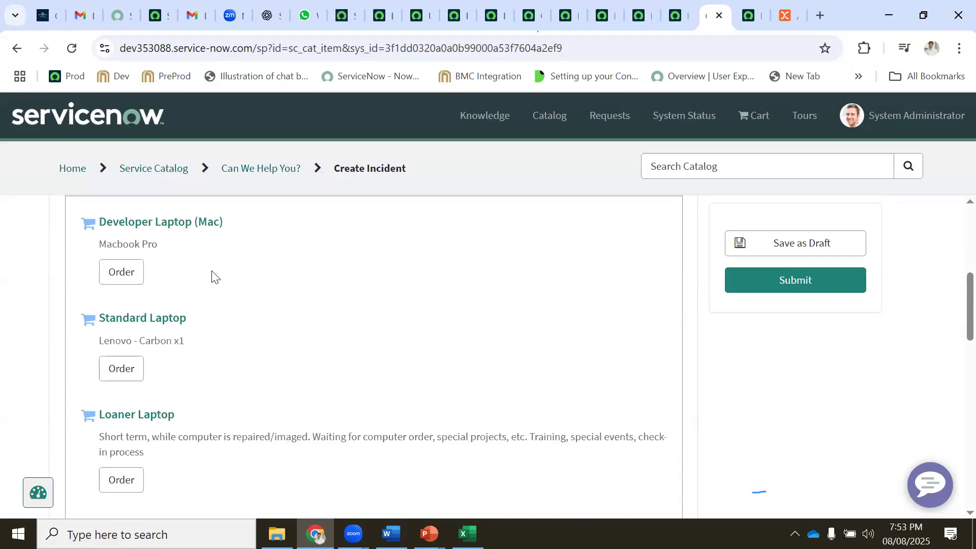
pyautogui.scroll(-13, 213, 284)
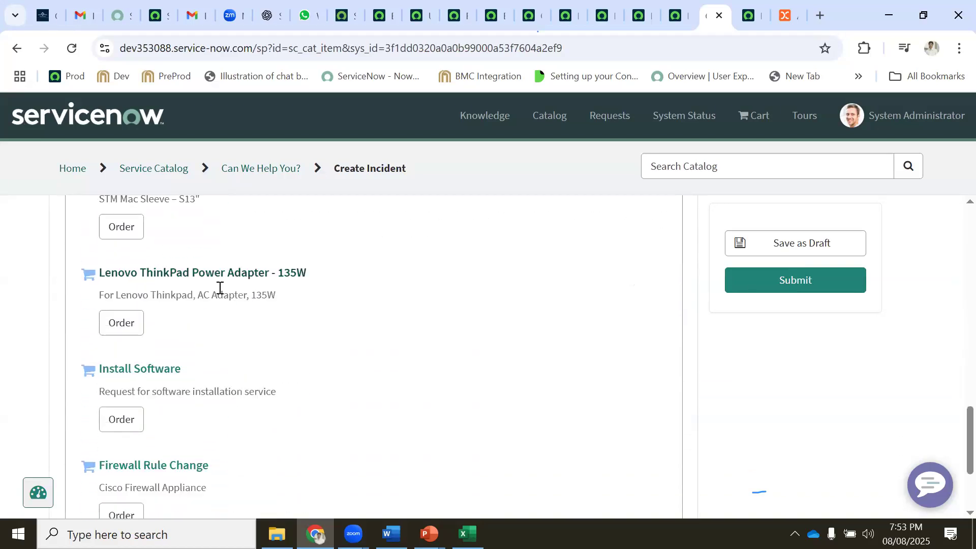
pyautogui.scroll(-3, 220, 288)
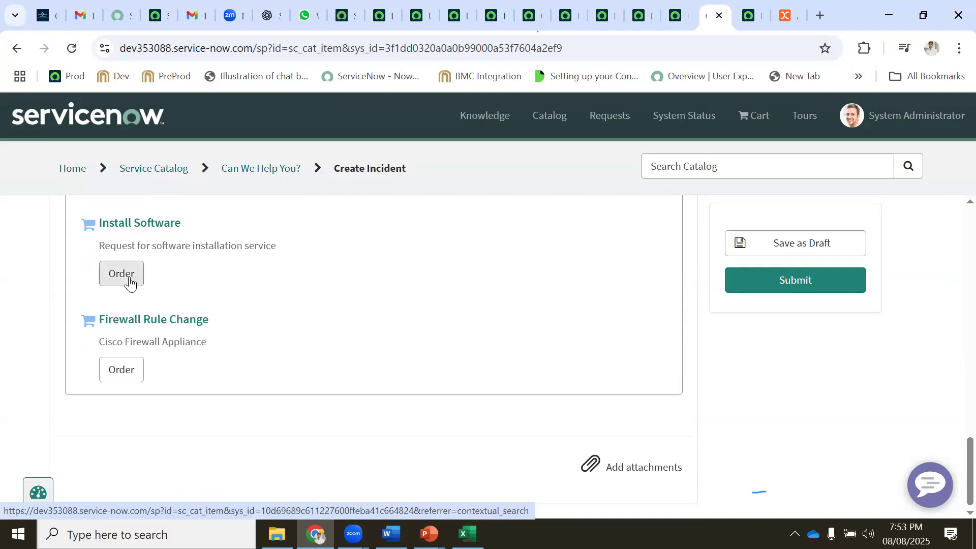
pyautogui.scroll(5, 131, 282)
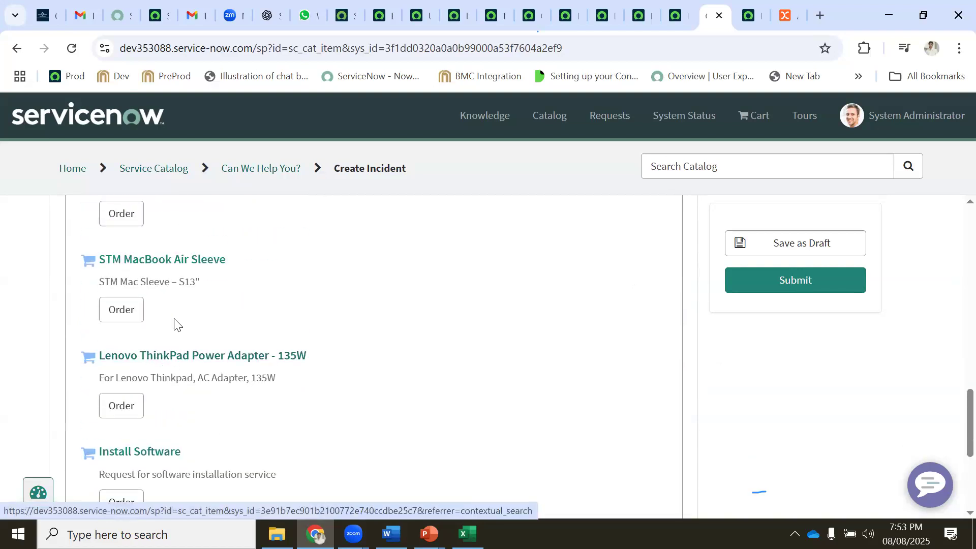
pyautogui.click(125, 404)
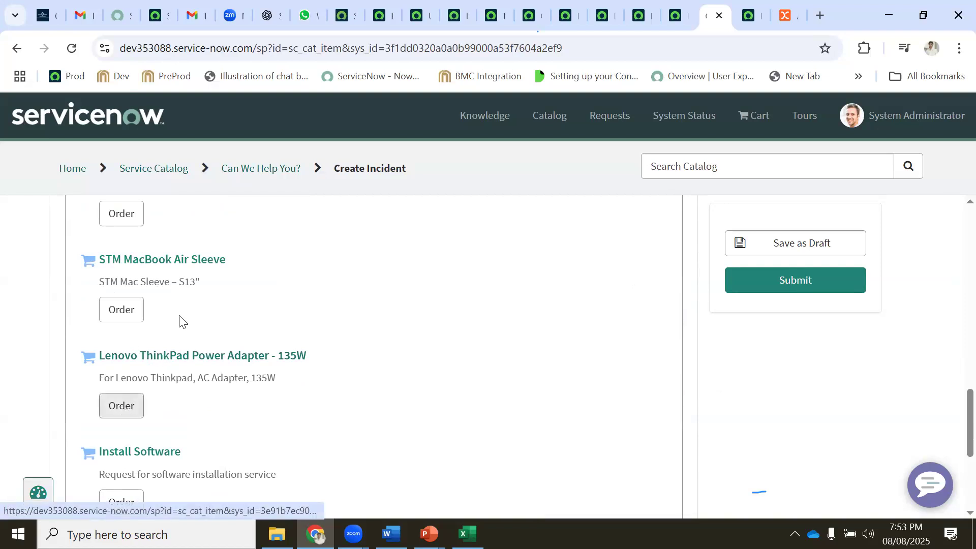
pyautogui.scroll(11, 179, 319)
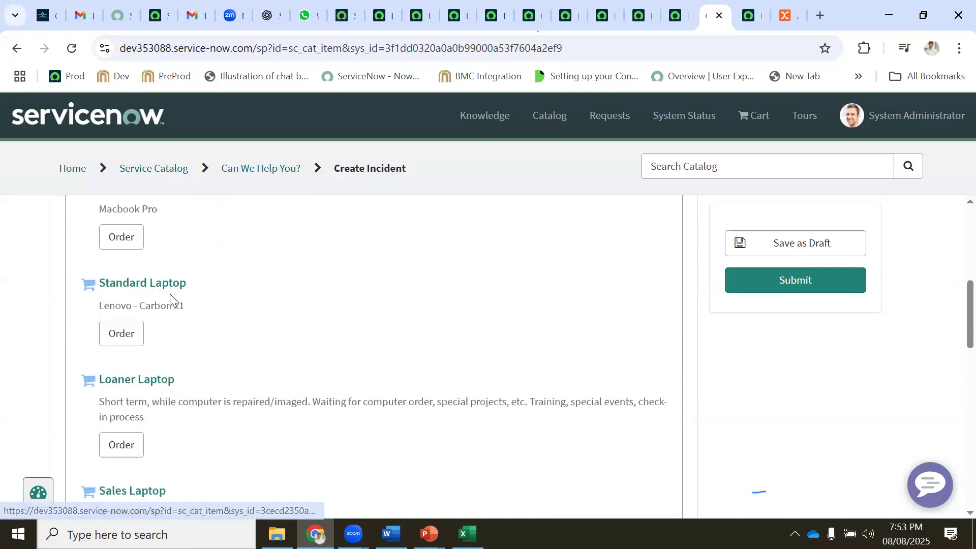
pyautogui.scroll(5, 174, 302)
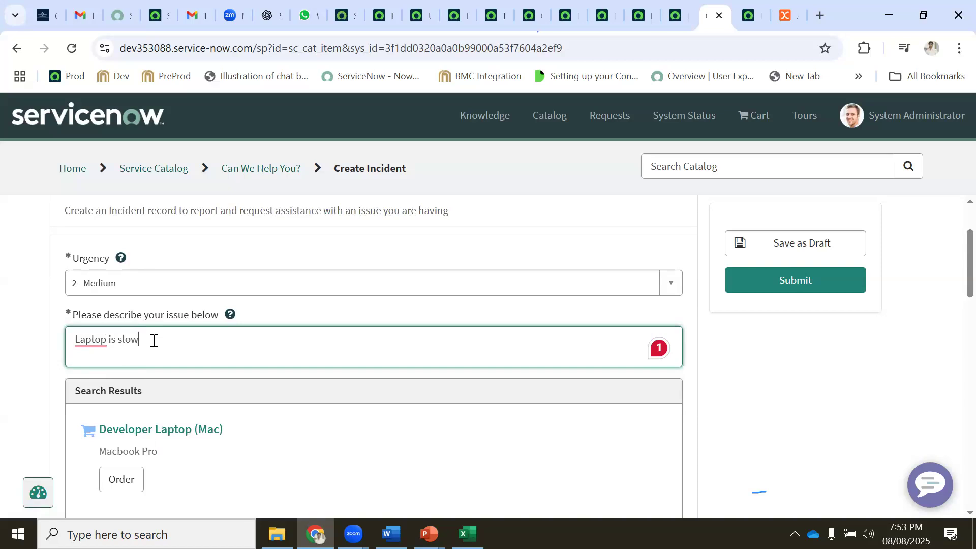
pyautogui.moveTo(94, 340)
pyautogui.scroll(-5, 194, 339)
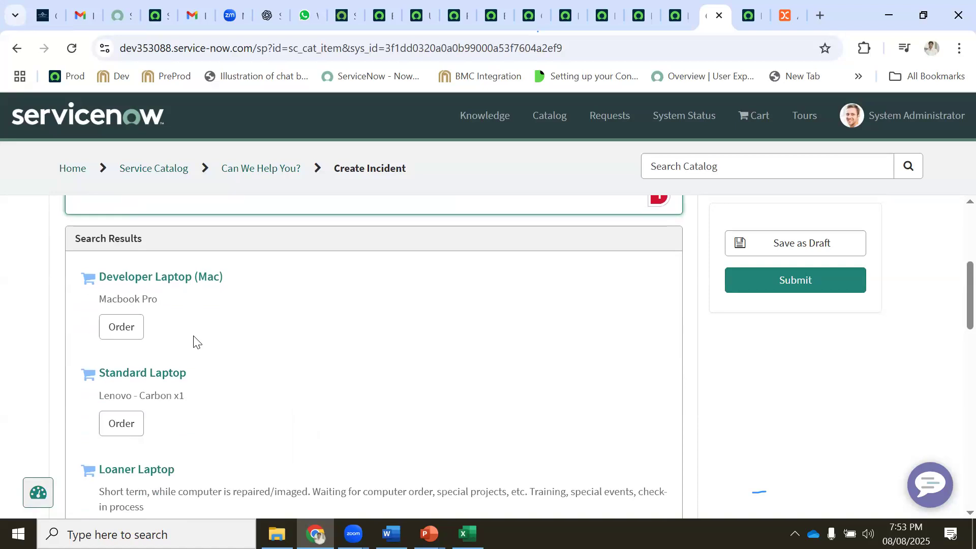
pyautogui.scroll(-10, 193, 339)
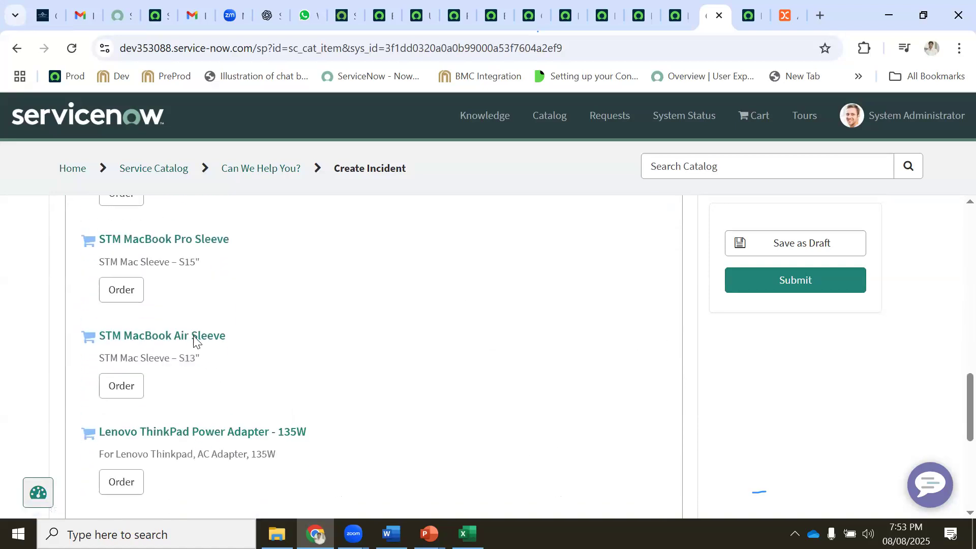
pyautogui.scroll(15, 193, 339)
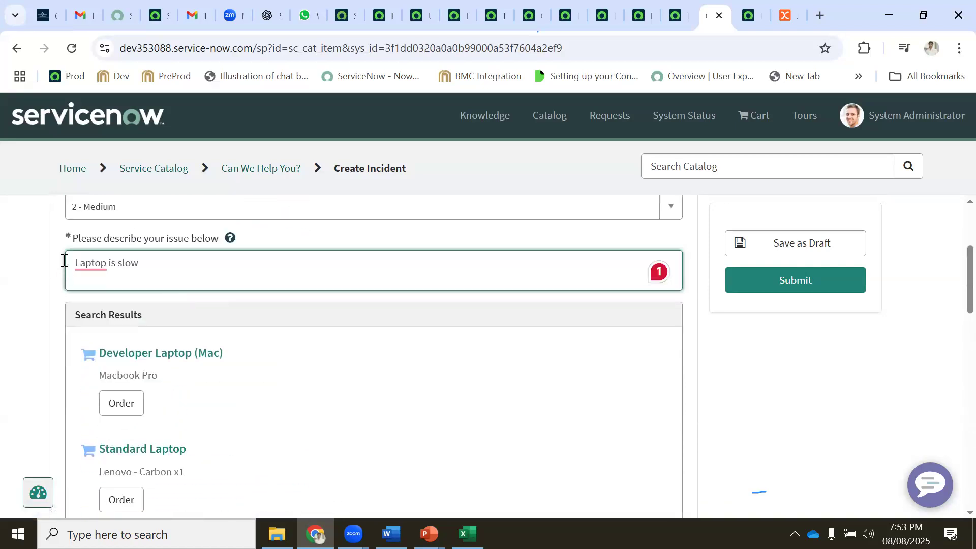
pyautogui.scroll(-3, 214, 310)
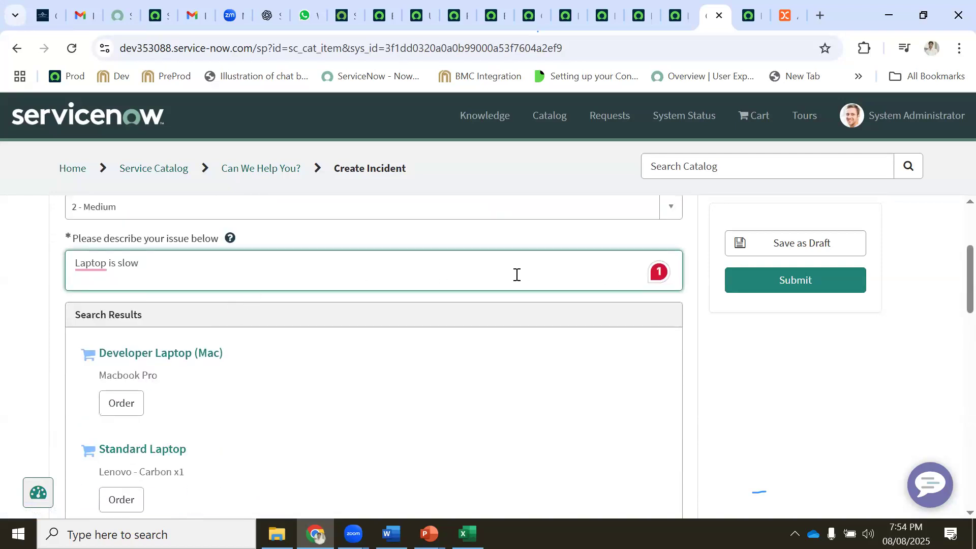
pyautogui.moveTo(92, 264)
# Complete the description as 'my Laptop is slow', submit, and select INC0010001 in the activity log
pyautogui.write('my')
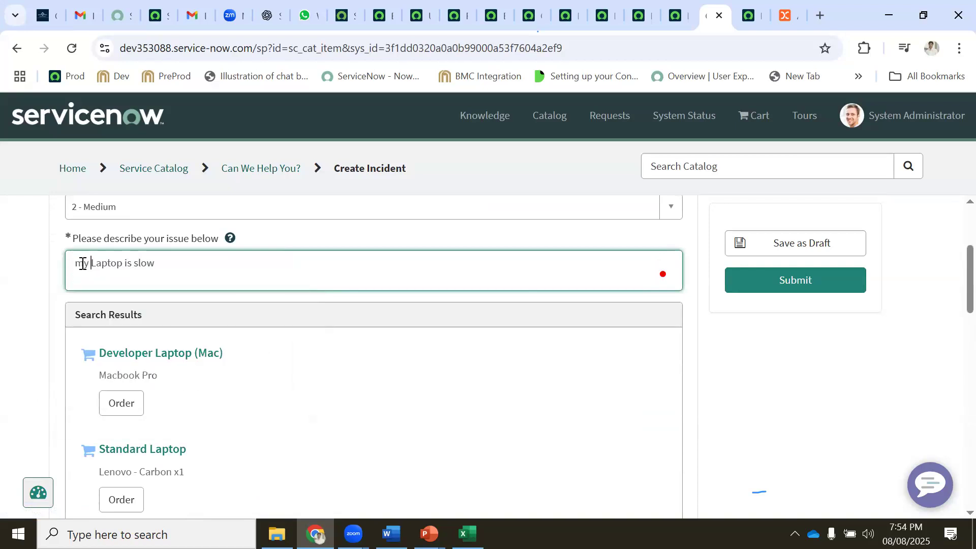
pyautogui.click(773, 279)
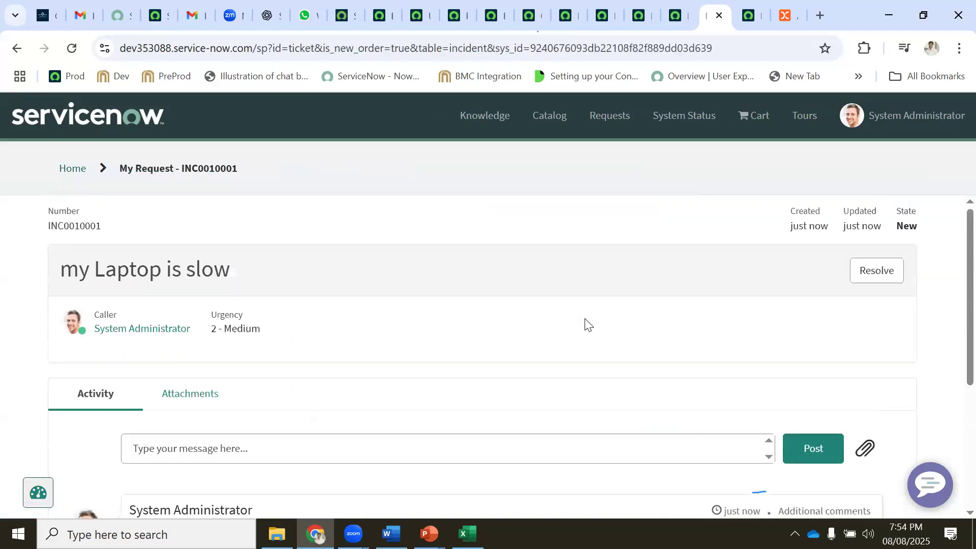
pyautogui.scroll(-3, 558, 313)
pyautogui.scroll(3, 541, 316)
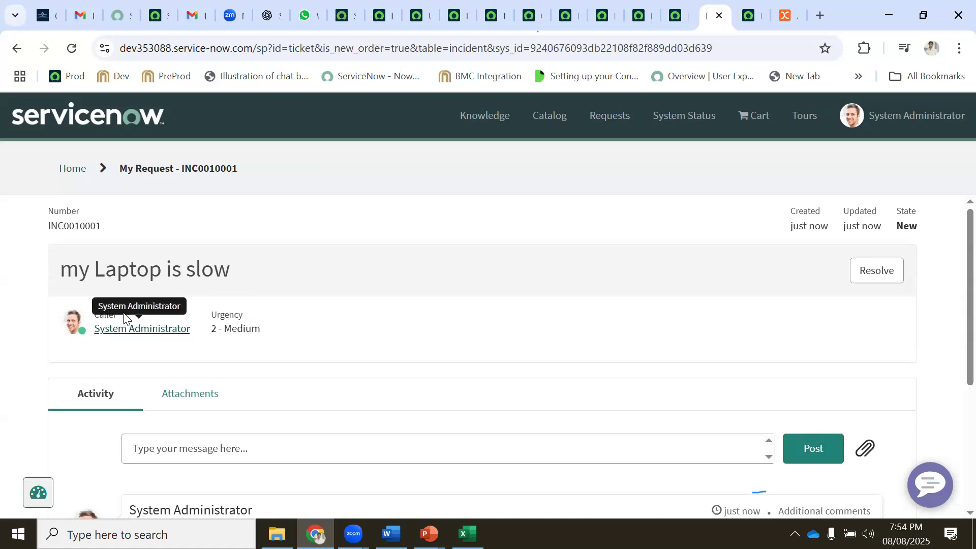
pyautogui.scroll(-1, 314, 239)
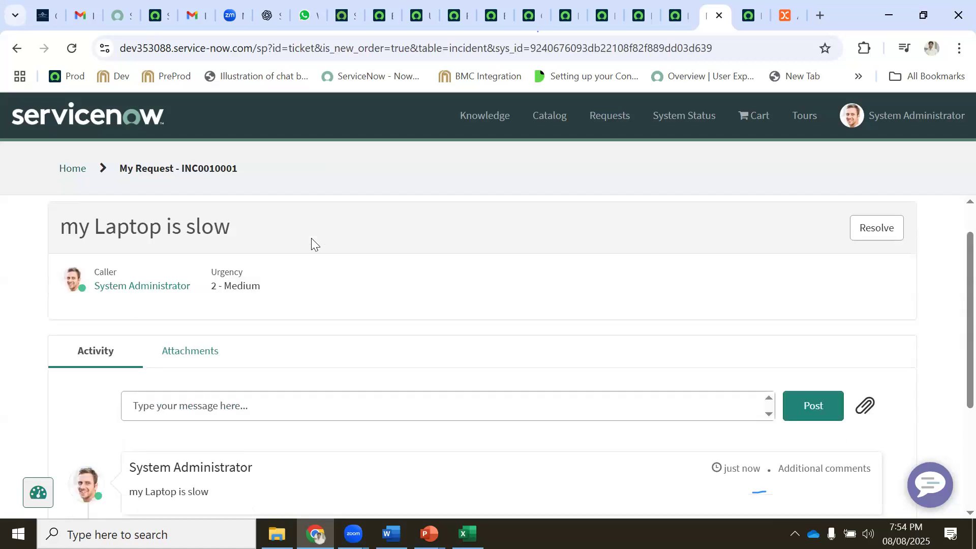
pyautogui.scroll(-2, 295, 274)
pyautogui.scroll(-1, 178, 394)
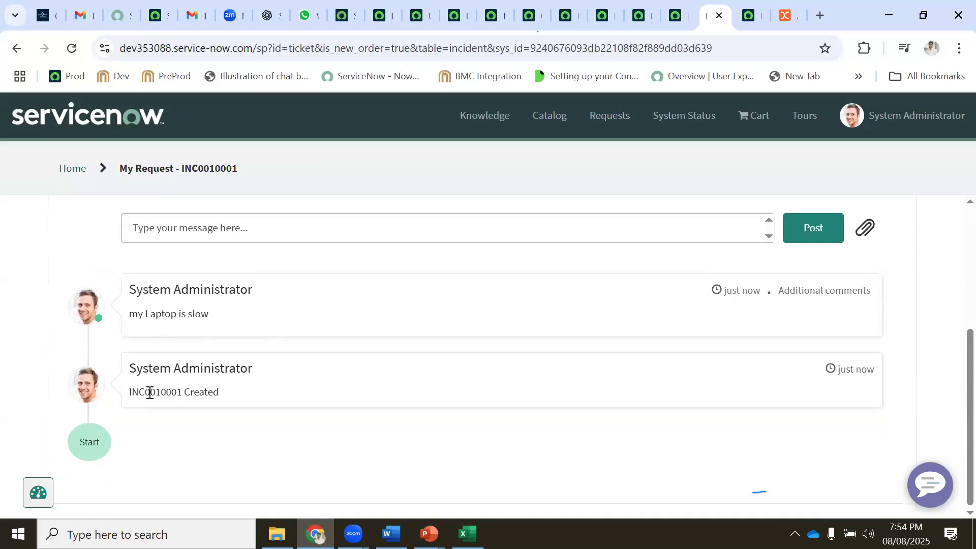
pyautogui.doubleClick(149, 393)
pyautogui.hotkey('ctrl', 'c')
# Look through the open browser tabs, ending on the classic UI Email Properties page
pyautogui.click(346, 16)
pyautogui.click(383, 16)
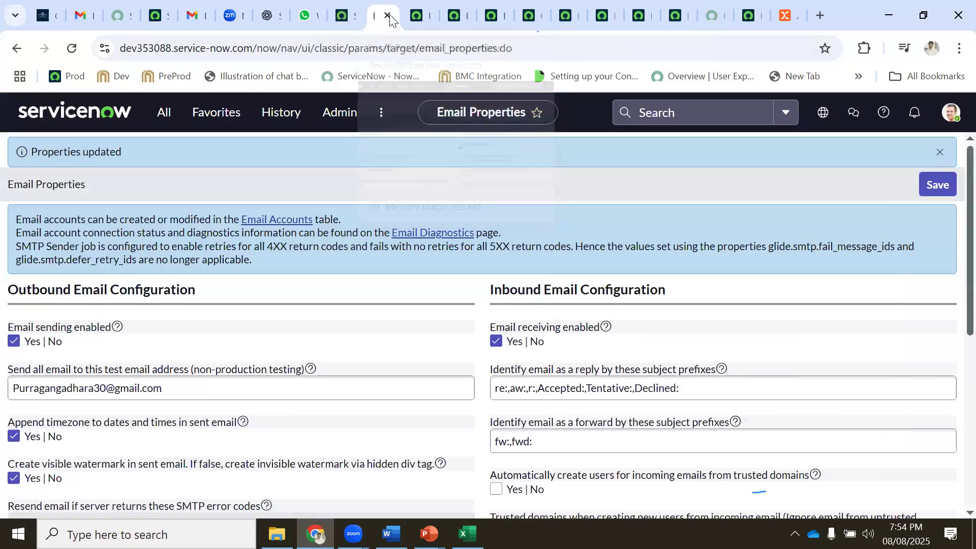
pyautogui.click(409, 18)
pyautogui.click(454, 20)
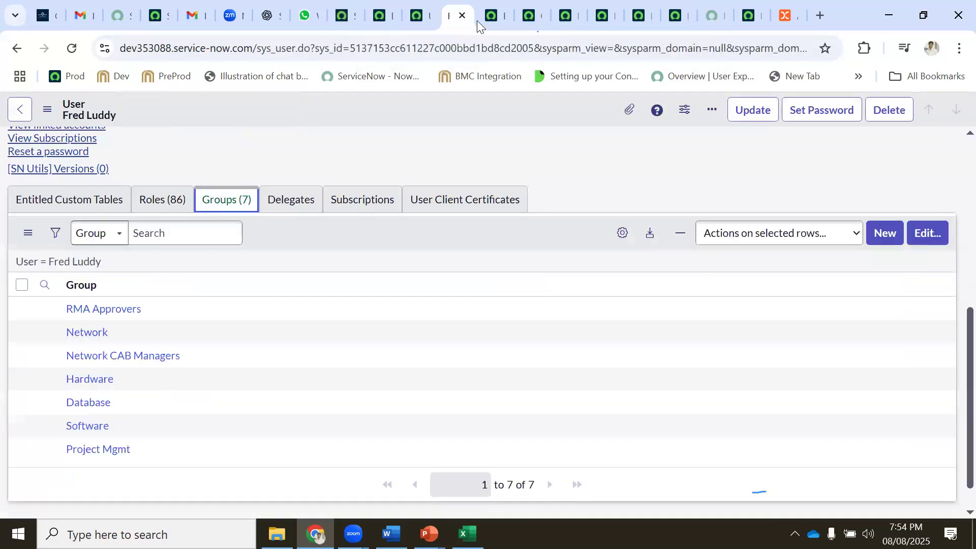
pyautogui.click(491, 14)
pyautogui.click(527, 15)
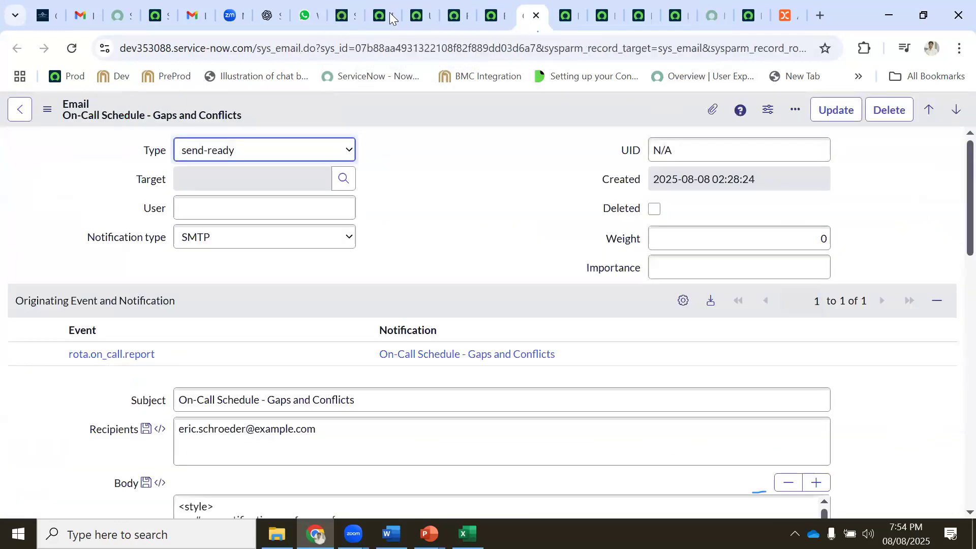
pyautogui.click(347, 14)
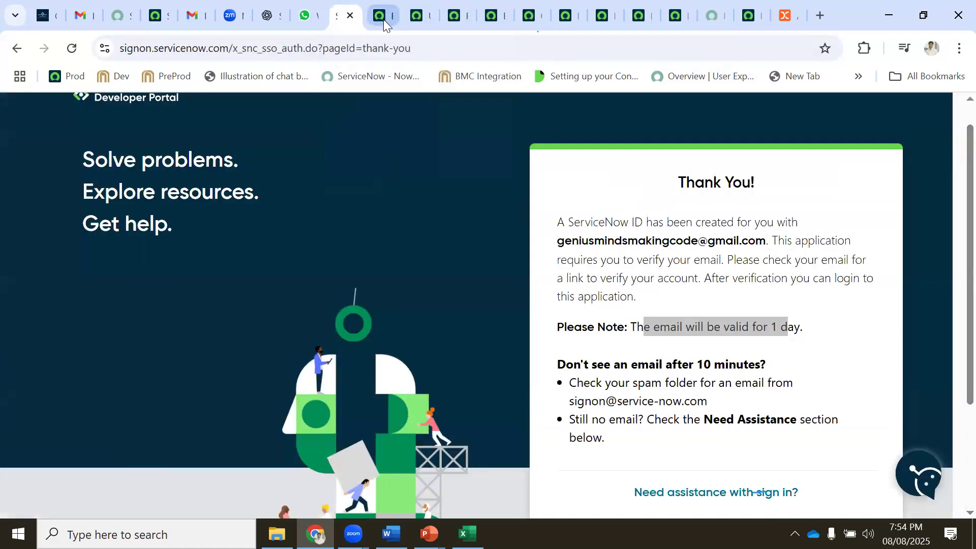
pyautogui.click(382, 18)
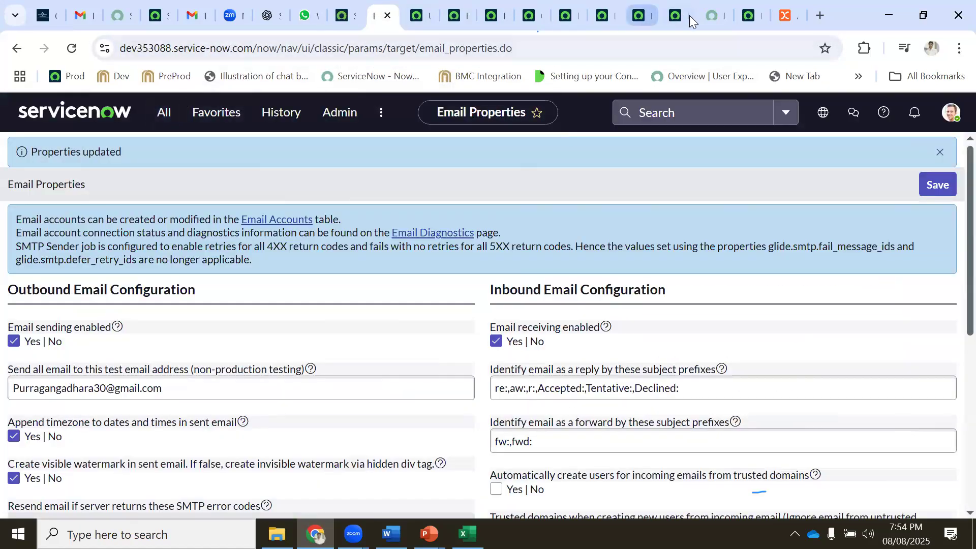
pyautogui.click(711, 16)
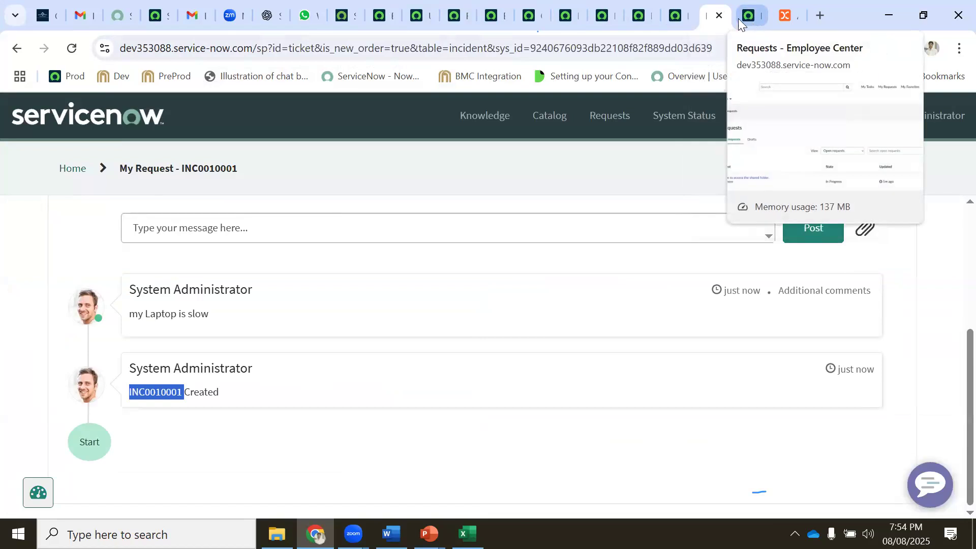
pyautogui.click(741, 18)
pyautogui.click(343, 16)
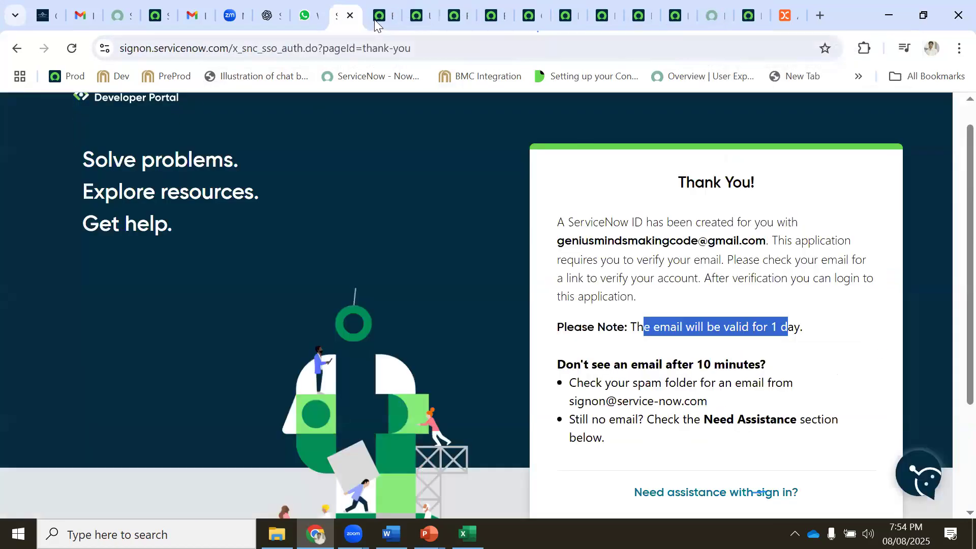
pyautogui.click(382, 17)
# Open the Incidents list, then search for INC0010001 and open its incident record
pyautogui.click(166, 116)
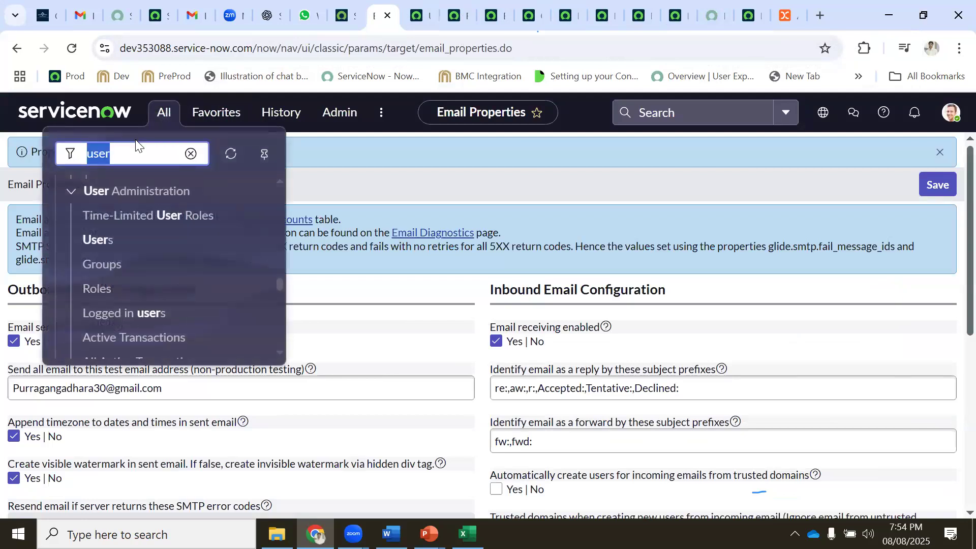
pyautogui.write('incident')
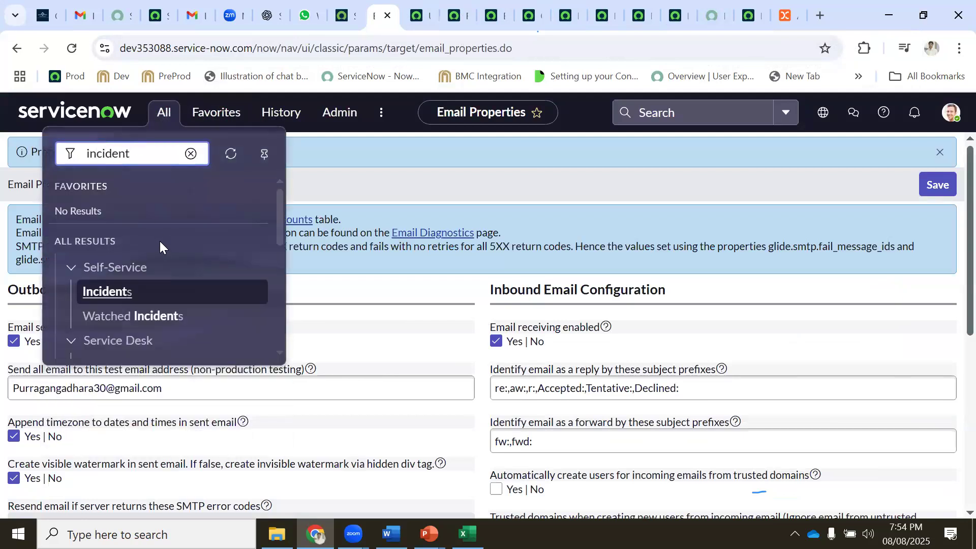
pyautogui.scroll(-3, 160, 241)
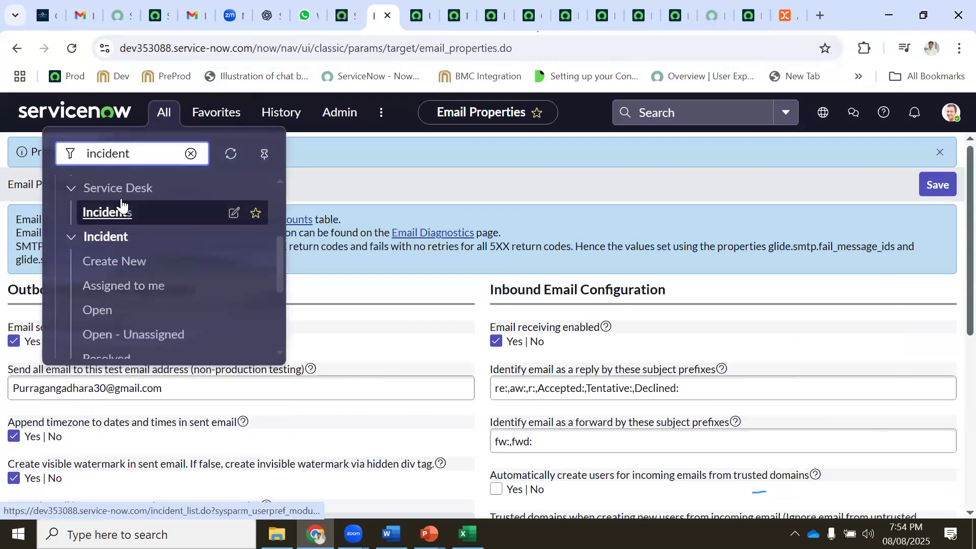
pyautogui.keyDown('ctrl'); pyautogui.click(122, 205); pyautogui.keyUp('ctrl')
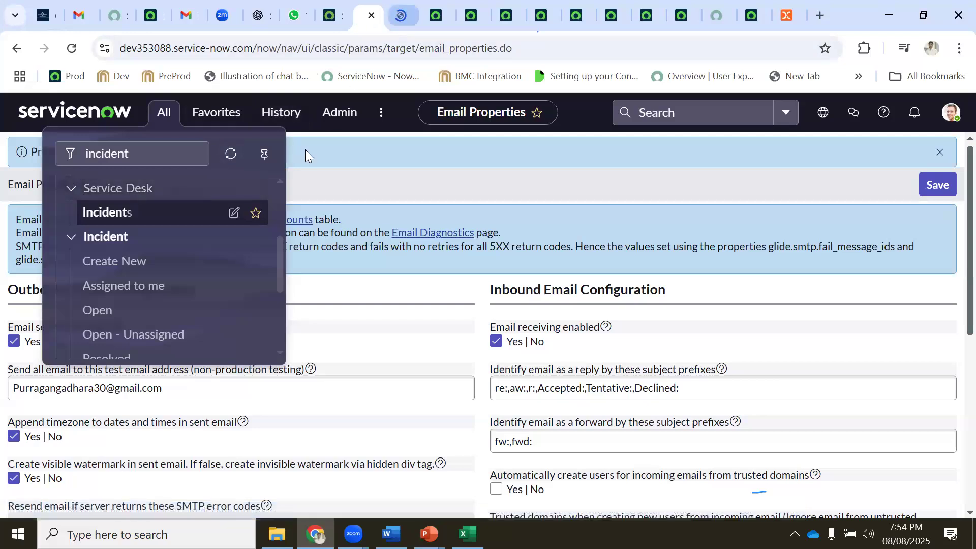
pyautogui.click(710, 119)
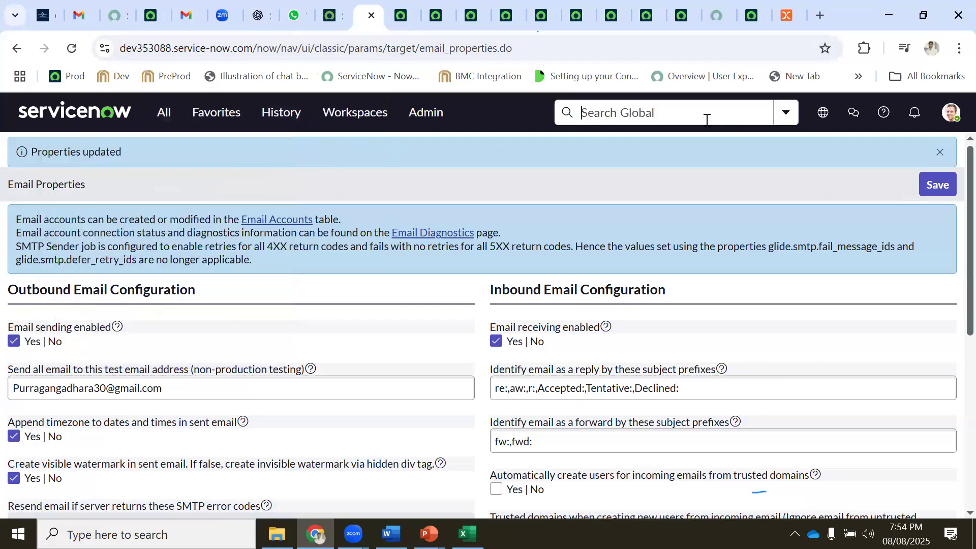
pyautogui.hotkey('ctrl', 'v')
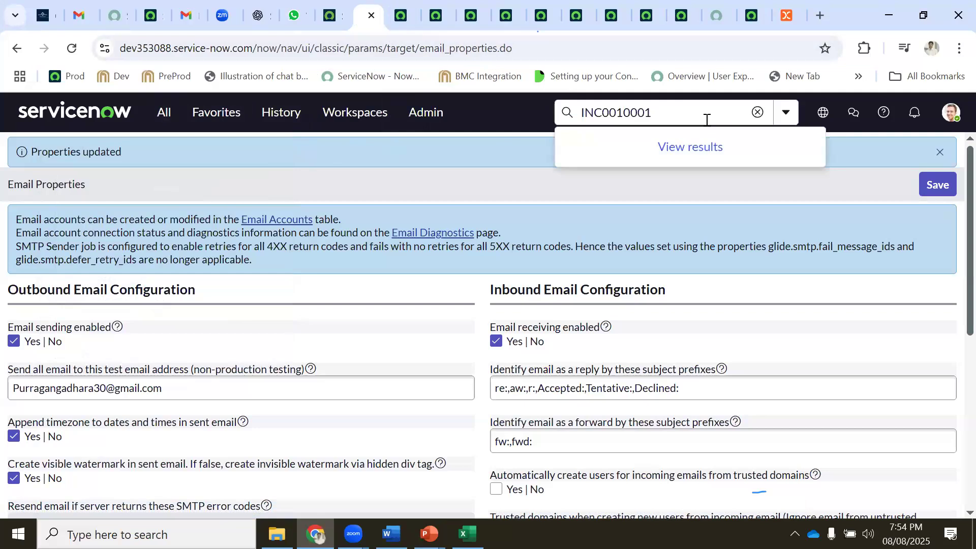
pyautogui.click(631, 174)
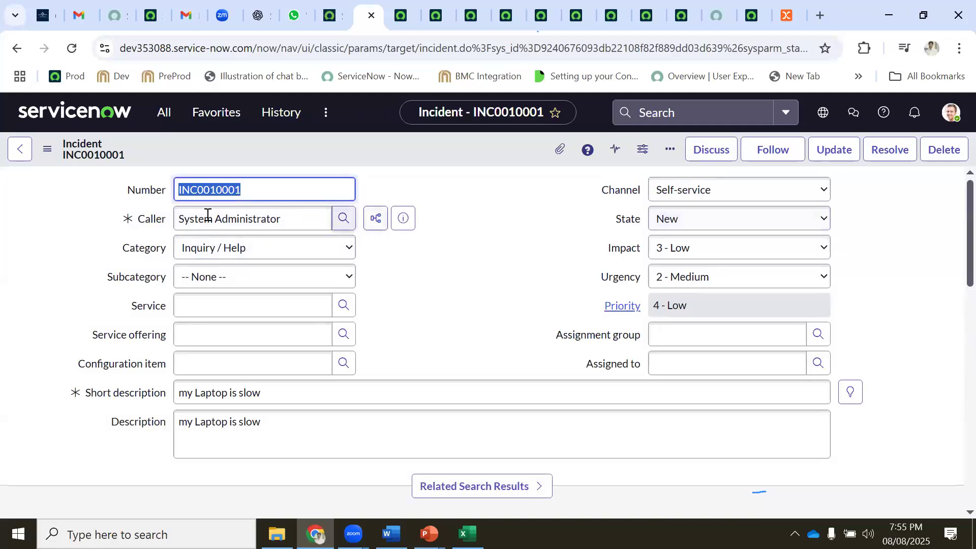
# Change the Assignment group from Service Desk to Hardware using the 'ha' autocomplete
pyautogui.click(287, 400)
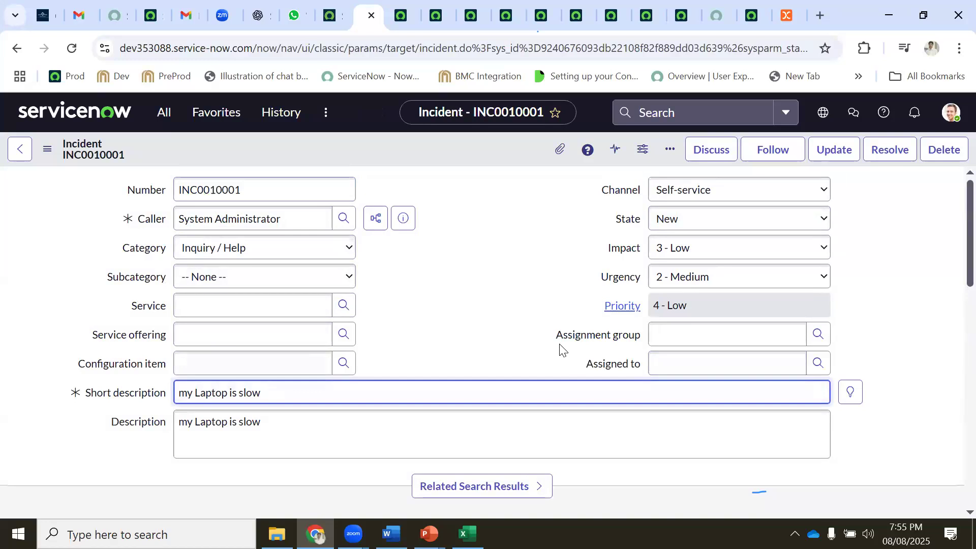
pyautogui.click(704, 334)
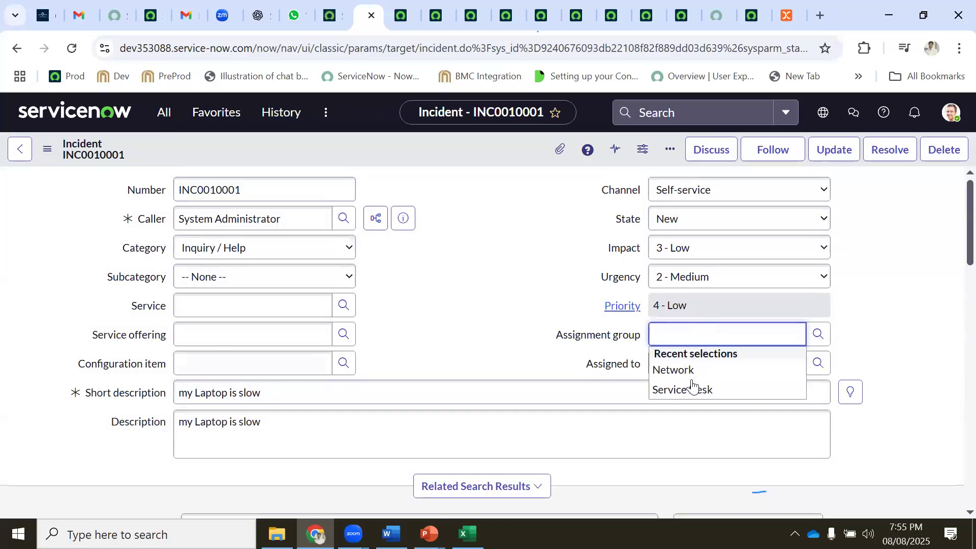
pyautogui.click(691, 387)
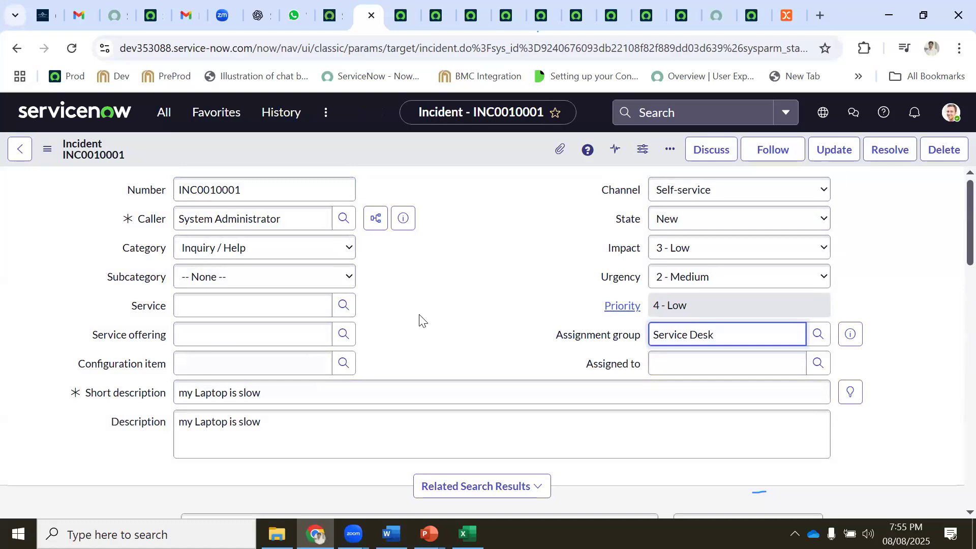
pyautogui.moveTo(652, 333); pyautogui.dragTo(717, 340)
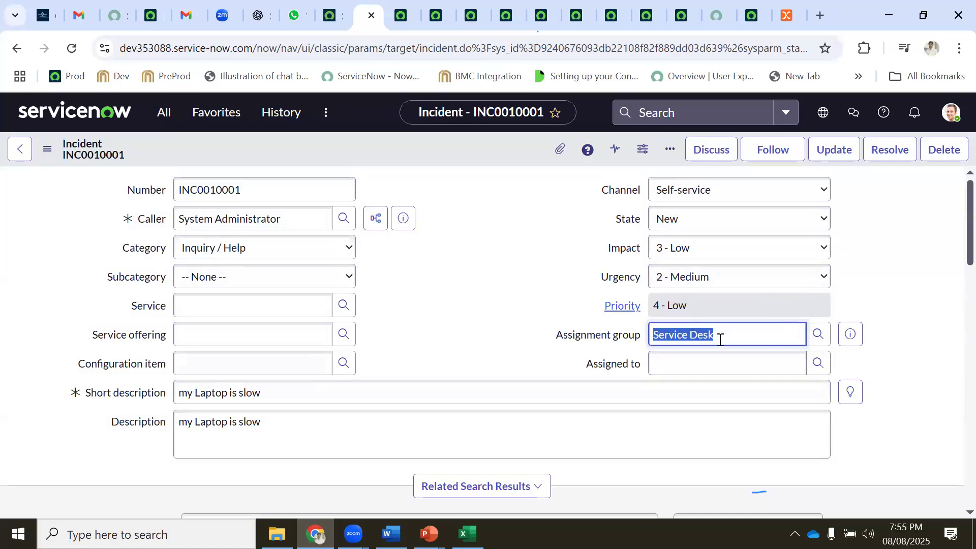
pyautogui.write('end')
pyautogui.doubleClick(716, 341)
pyautogui.write('ha')
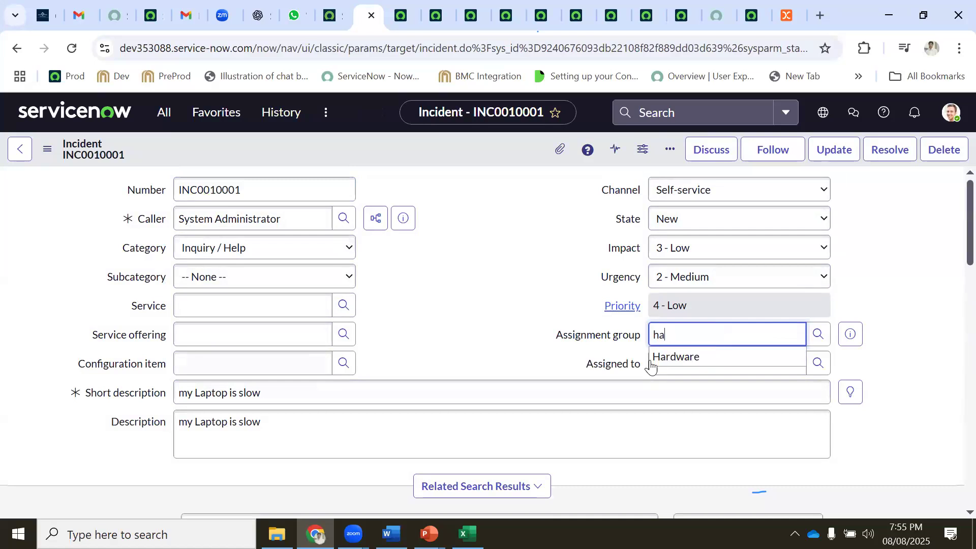
pyautogui.click(666, 357)
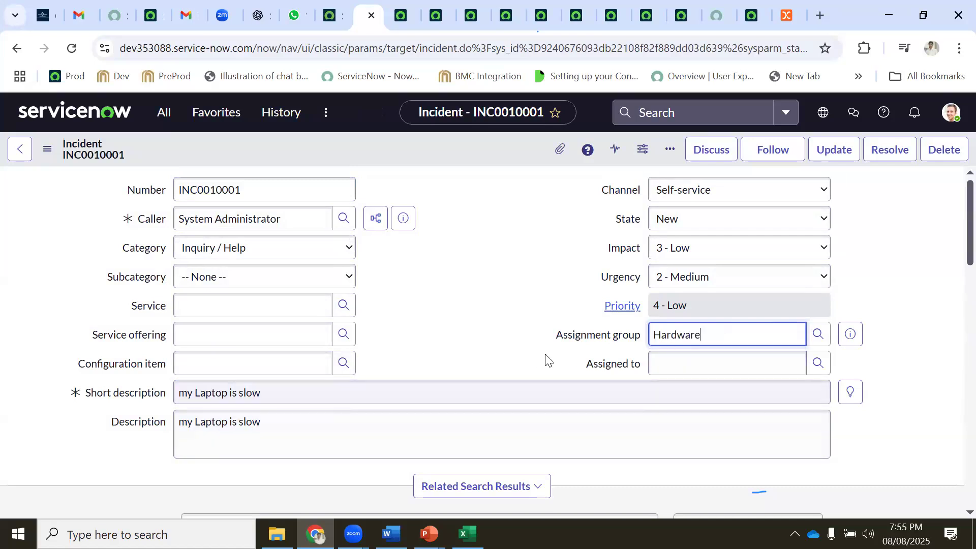
pyautogui.doubleClick(655, 334)
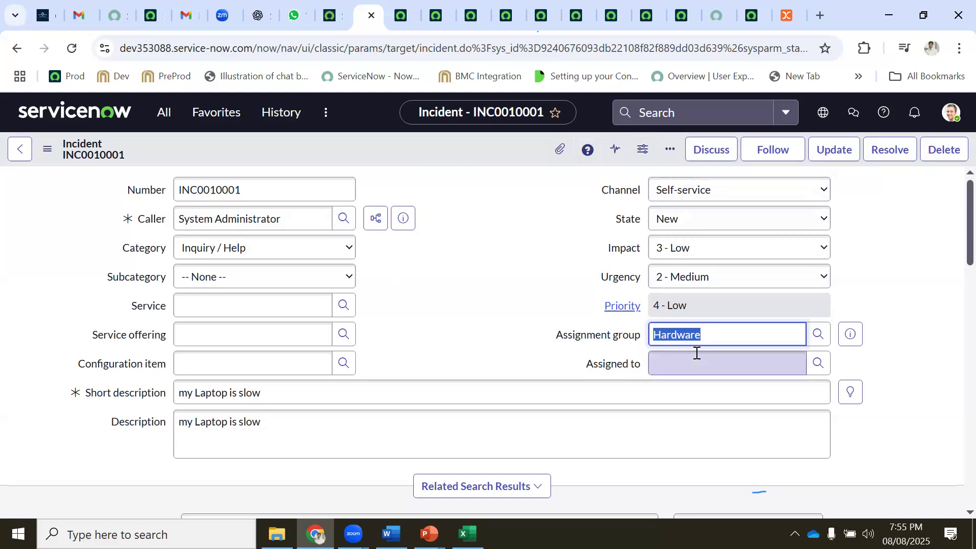
# Assign INC0010001 to a user from the Users lookup, then highlight the caller and assignee names
pyautogui.click(818, 364)
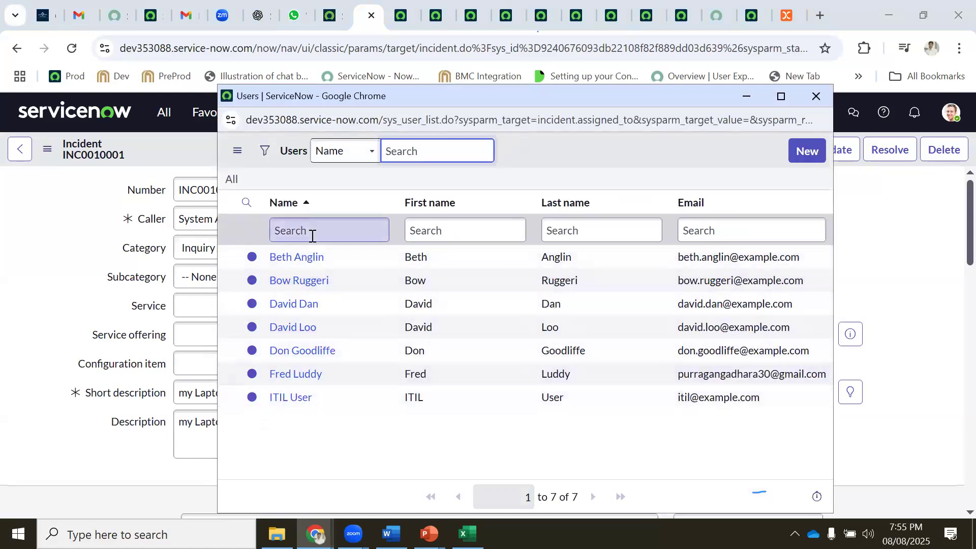
pyautogui.click(285, 257)
pyautogui.click(292, 258)
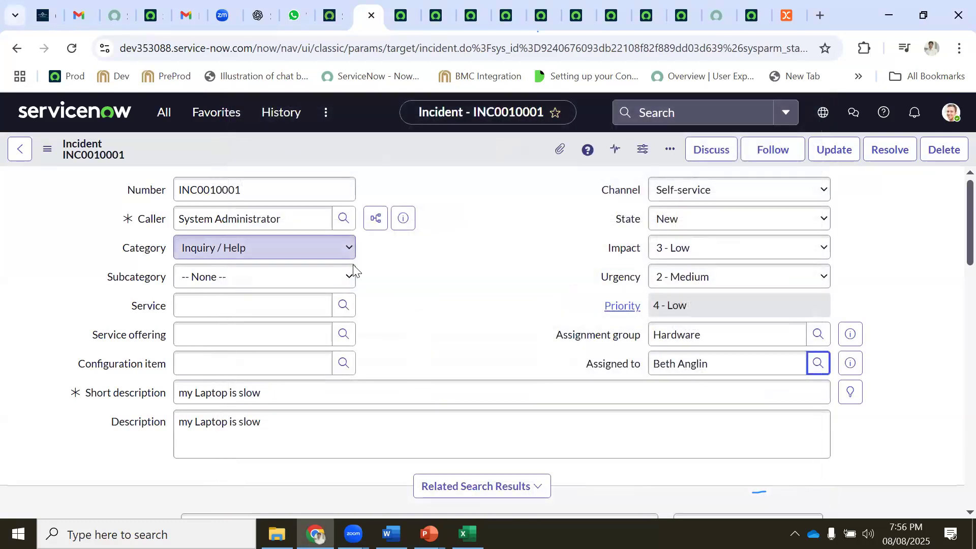
pyautogui.click(294, 218)
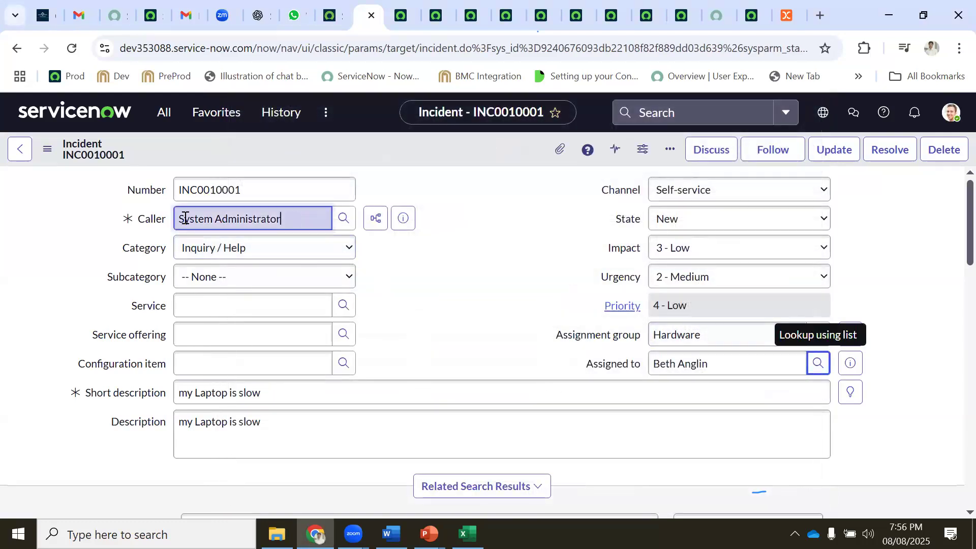
pyautogui.moveTo(185, 218); pyautogui.dragTo(178, 218)
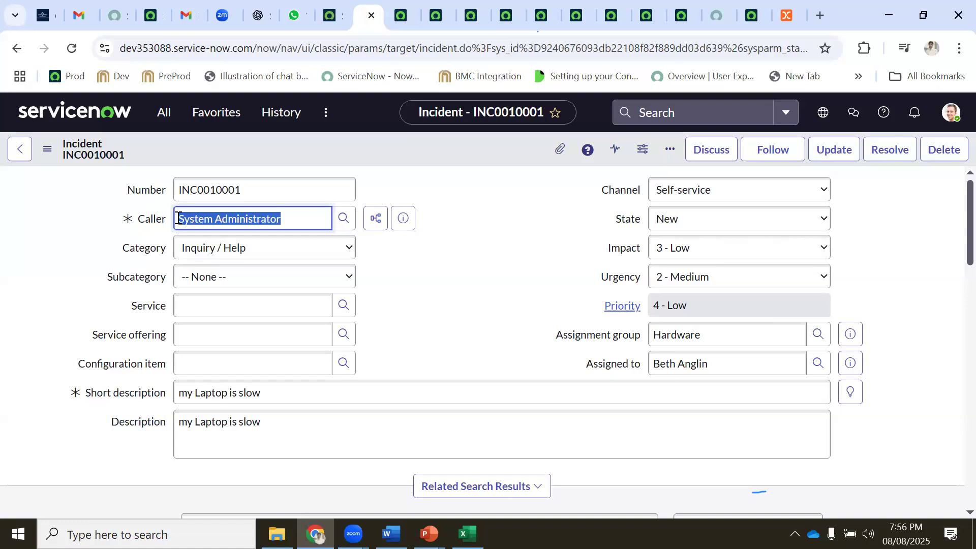
pyautogui.moveTo(709, 364); pyautogui.dragTo(645, 365)
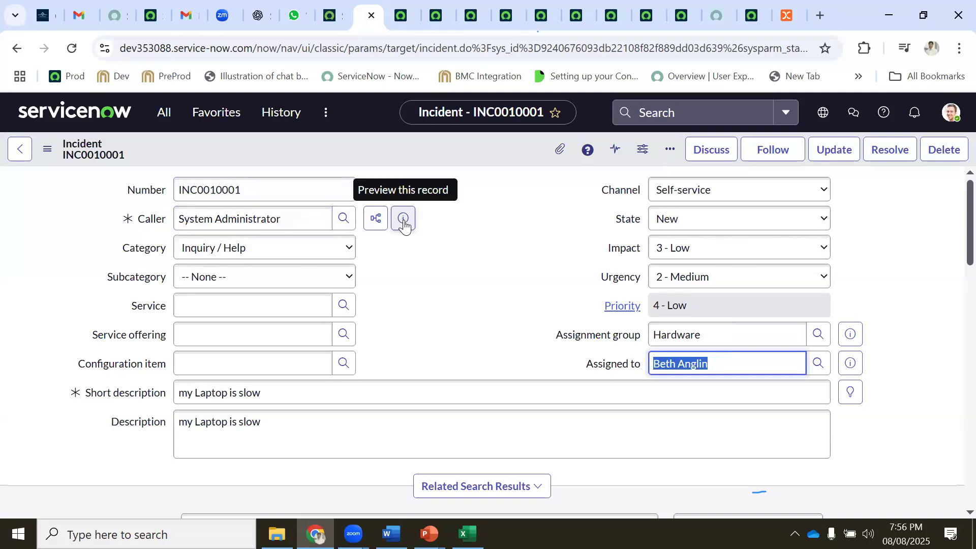
# Preview the caller's user record, reviewing User ID, first name, email and Notification setting
pyautogui.click(404, 222)
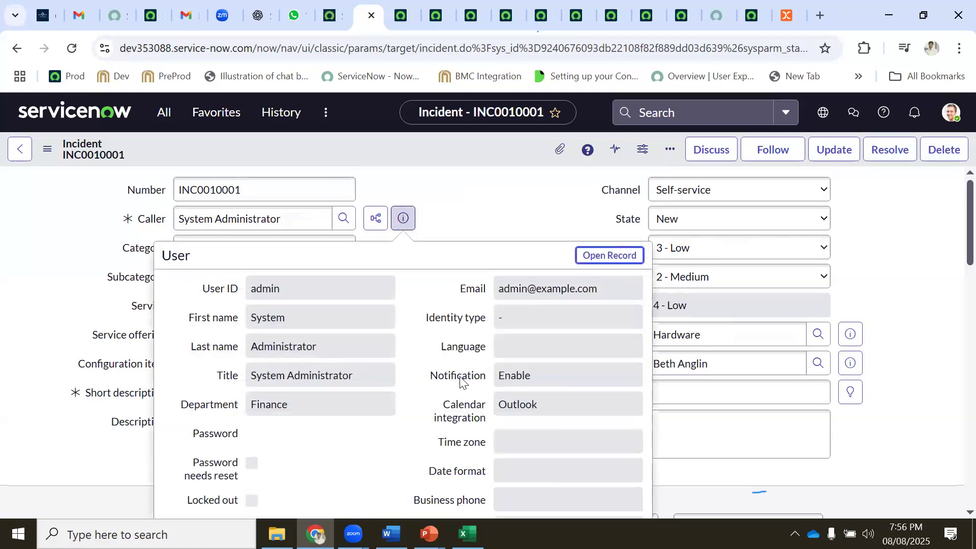
pyautogui.click(460, 378)
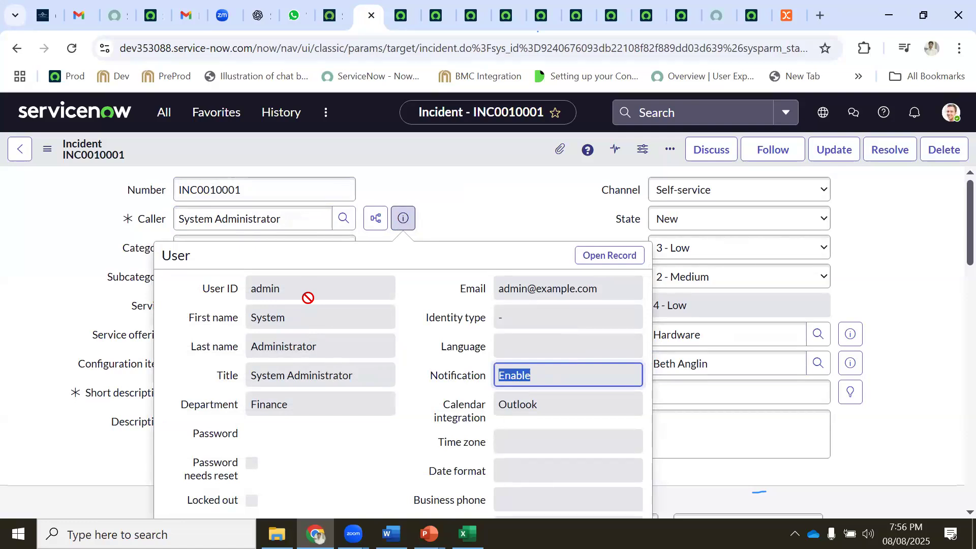
pyautogui.moveTo(311, 289); pyautogui.dragTo(246, 288)
pyautogui.moveTo(312, 318); pyautogui.dragTo(247, 318)
pyautogui.moveTo(615, 289); pyautogui.dragTo(454, 295)
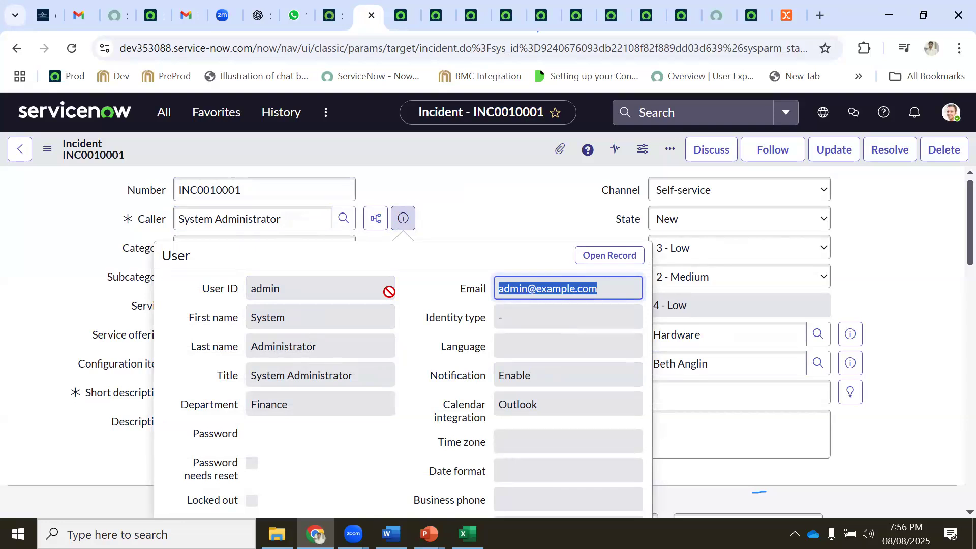
pyautogui.click(470, 208)
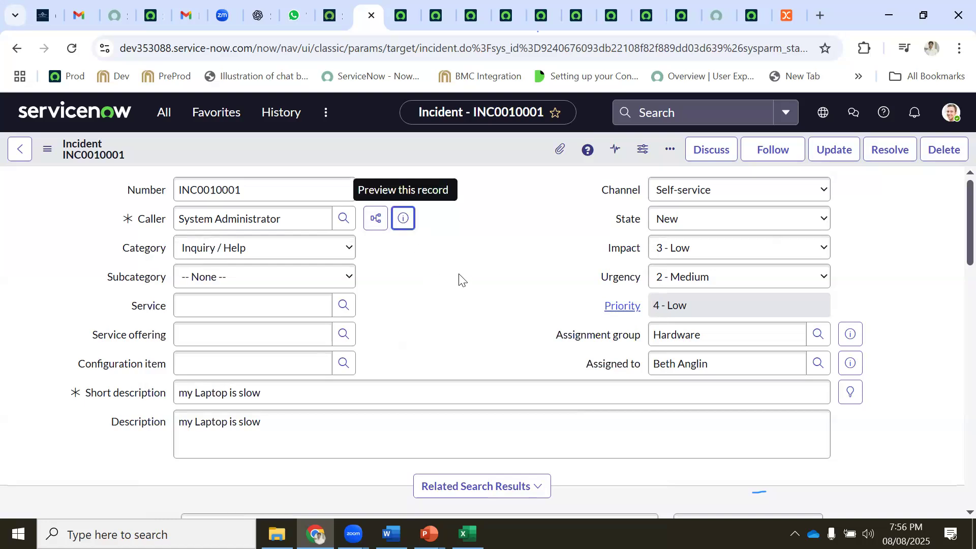
# Reopen the caller preview and check that the caller's Department is Finance
pyautogui.click(404, 219)
pyautogui.scroll(-3, 515, 281)
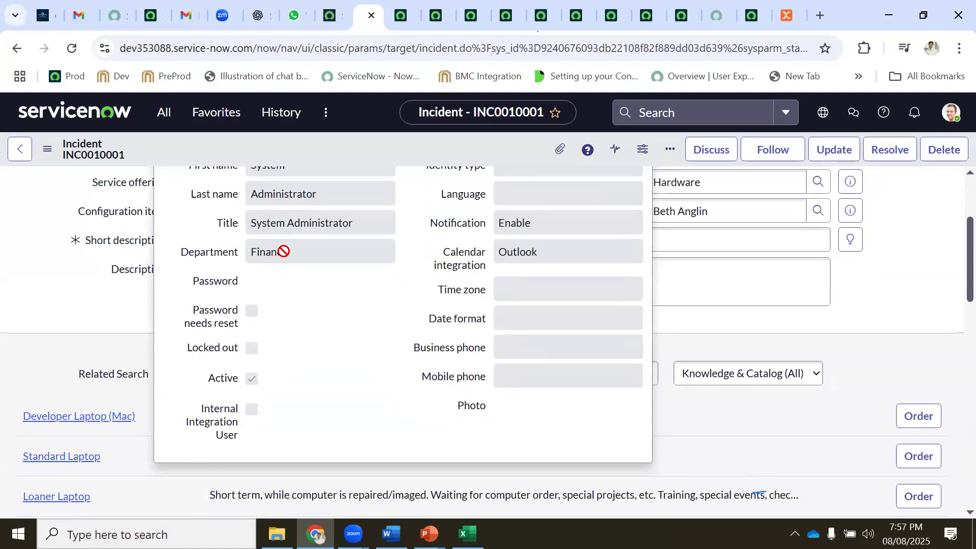
pyautogui.click(220, 253)
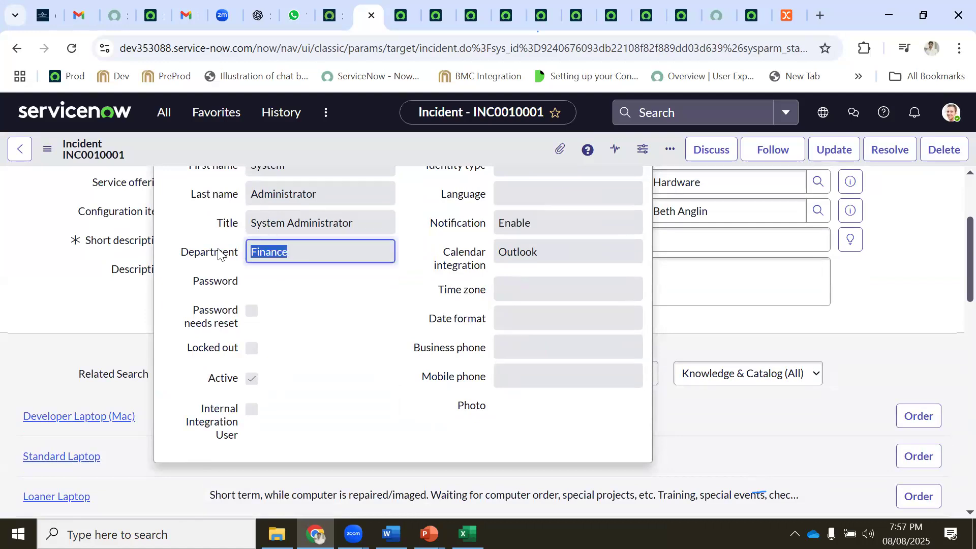
pyautogui.scroll(3, 342, 339)
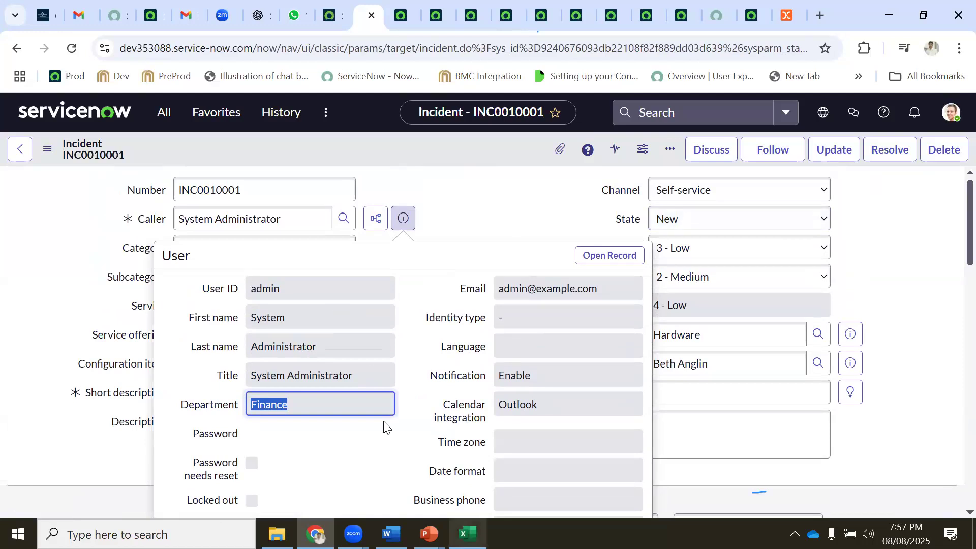
pyautogui.hotkey('alt', 'Tab')
# Enter 'Create Incident' in G7 for Service Portal and G10 for ESC
pyautogui.click(399, 274)
pyautogui.click(426, 274)
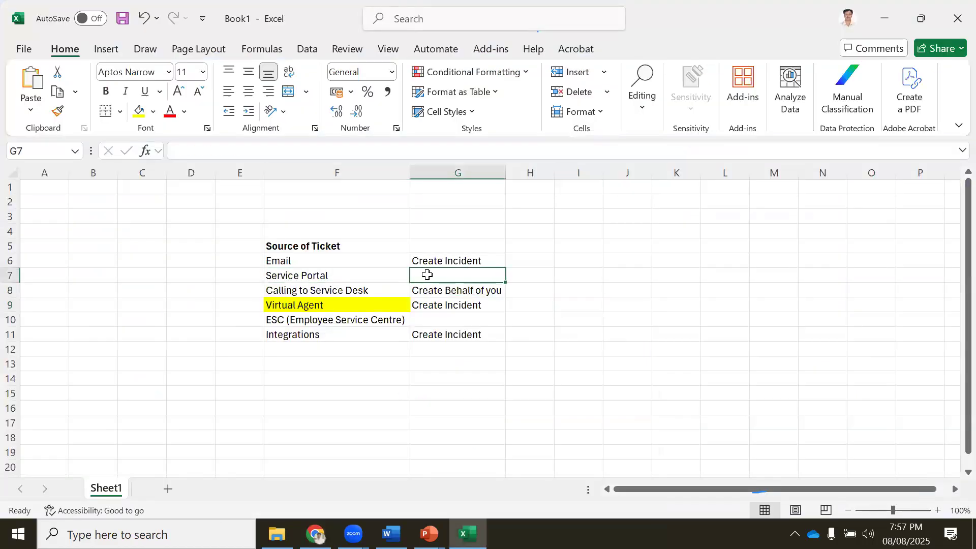
pyautogui.write('Cre')
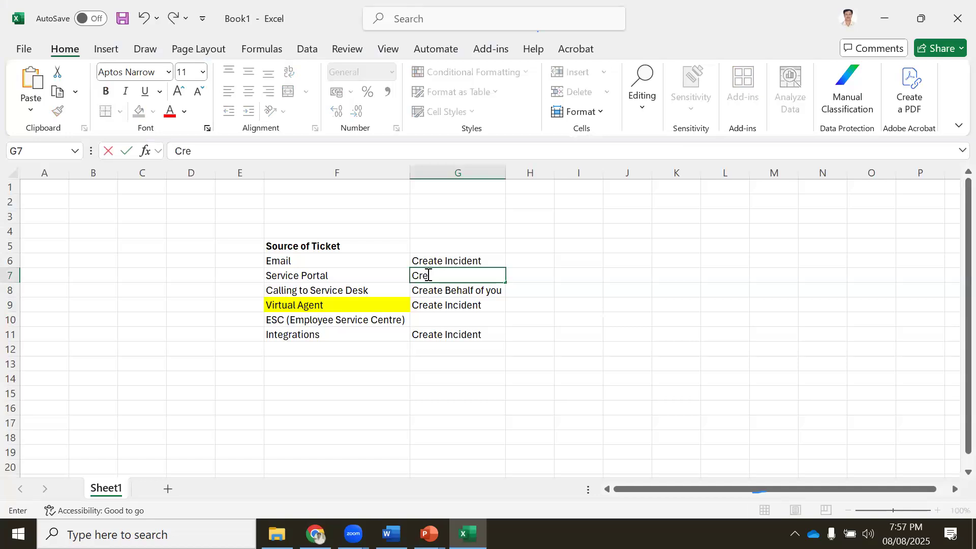
pyautogui.write('ate I')
pyautogui.press('Return')
pyautogui.click(439, 322)
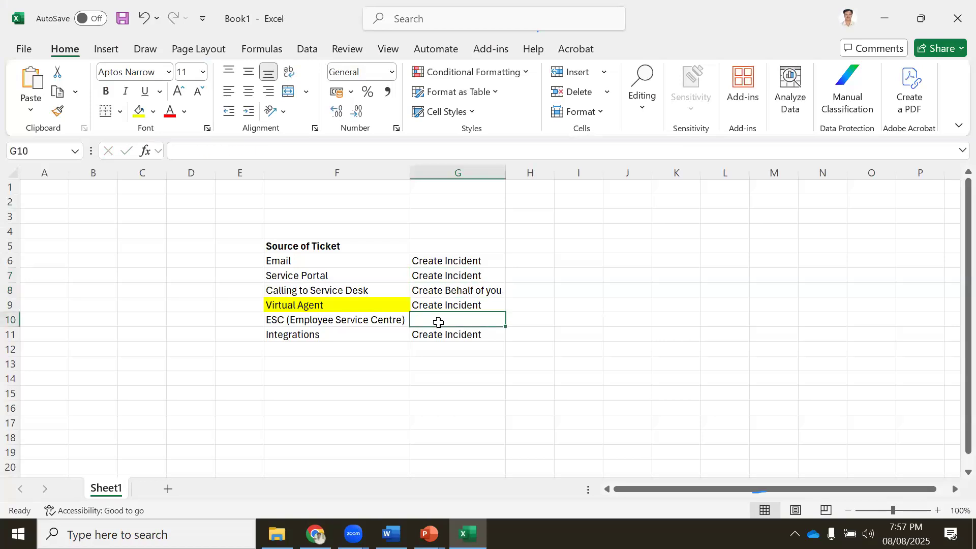
pyautogui.write('Create I')
pyautogui.press('Return')
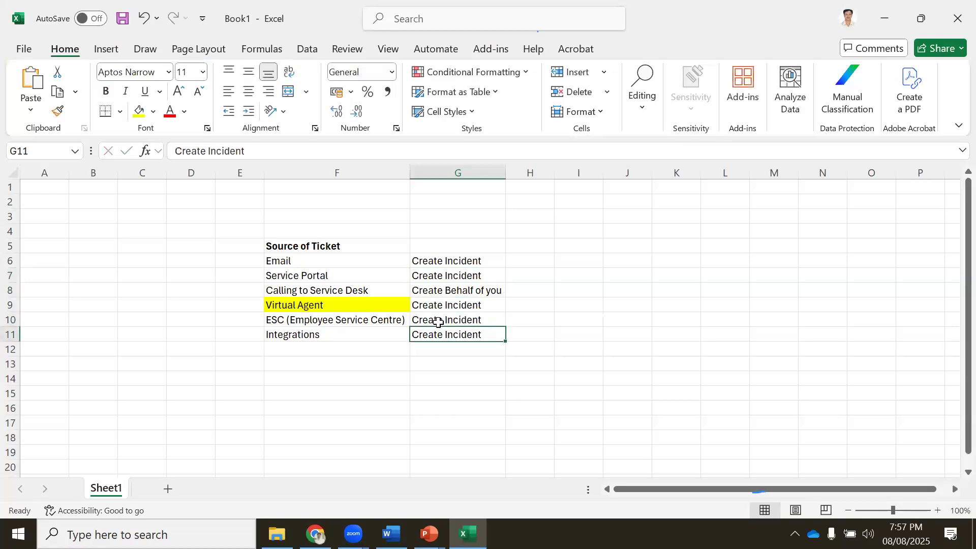
pyautogui.click(315, 533)
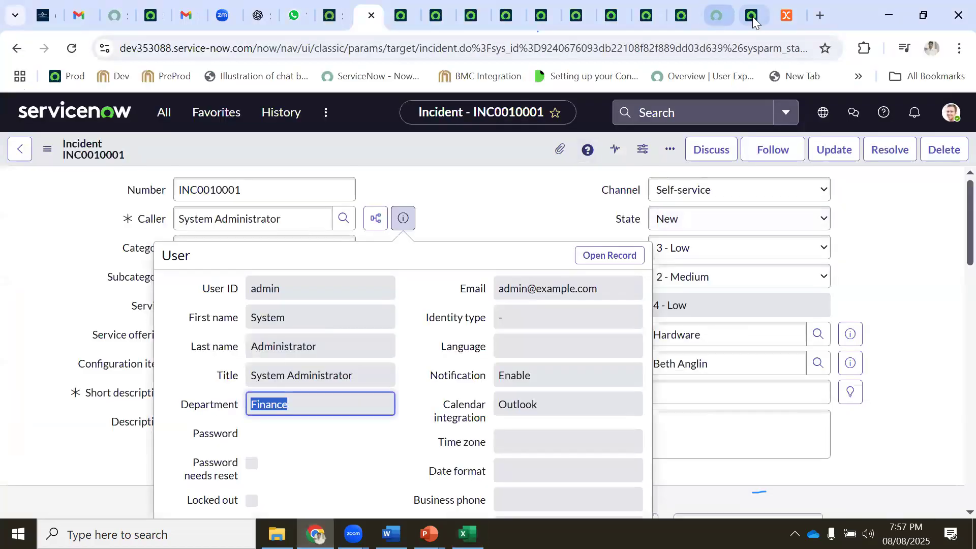
# Search the service portal for 'create incident' and open the Create Incident item
pyautogui.click(752, 16)
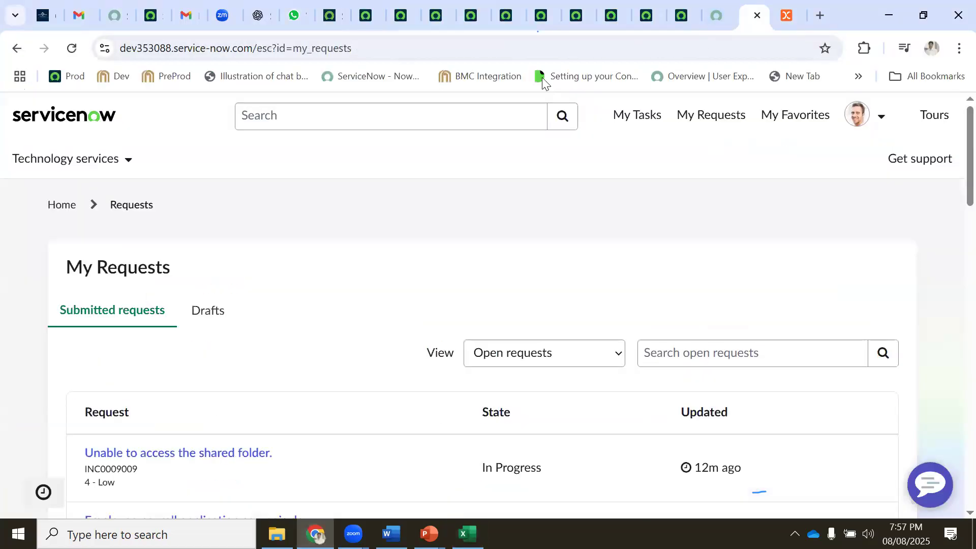
pyautogui.click(280, 116)
pyautogui.write('creat')
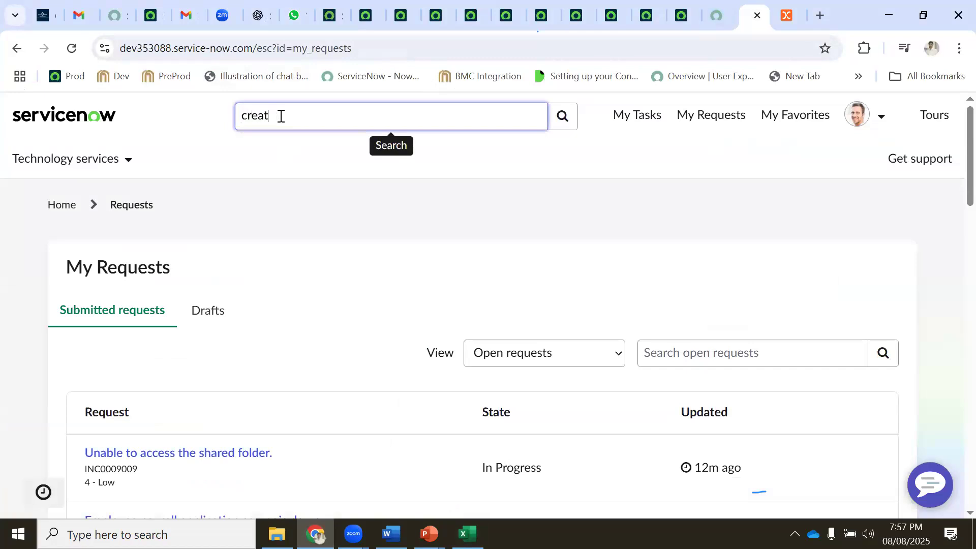
pyautogui.write('e incident')
pyautogui.press('Return')
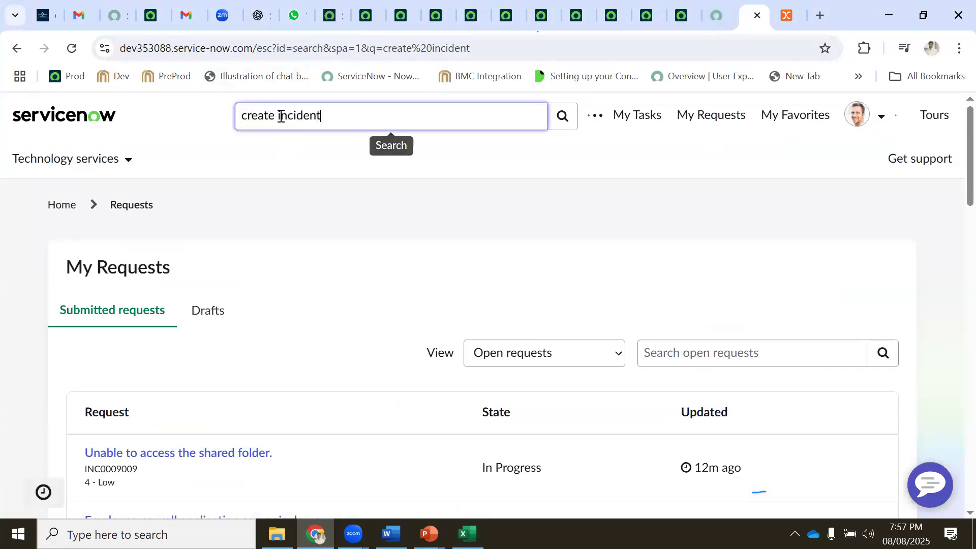
pyautogui.click(366, 314)
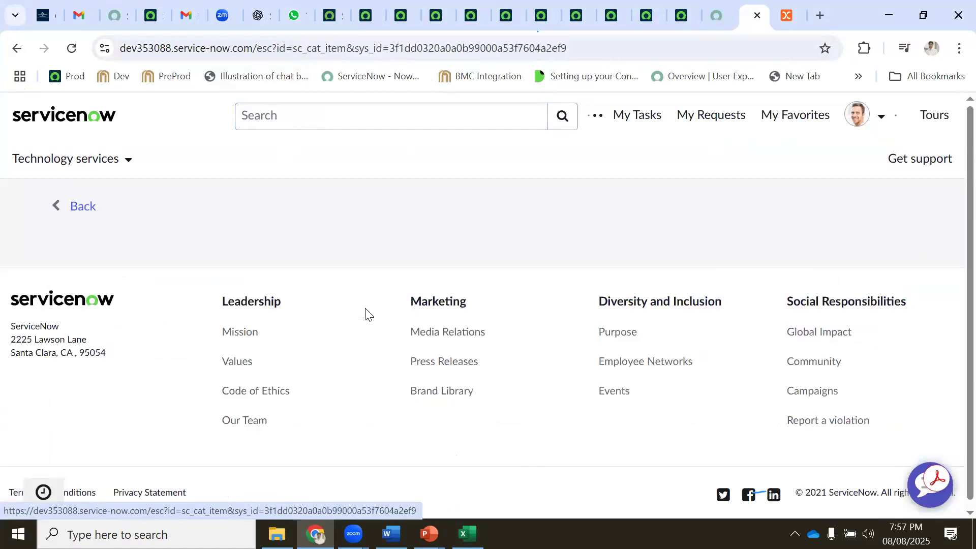
# Fill the Create Incident form with urgency 3 - Low and description 'test'
pyautogui.scroll(-3, 173, 328)
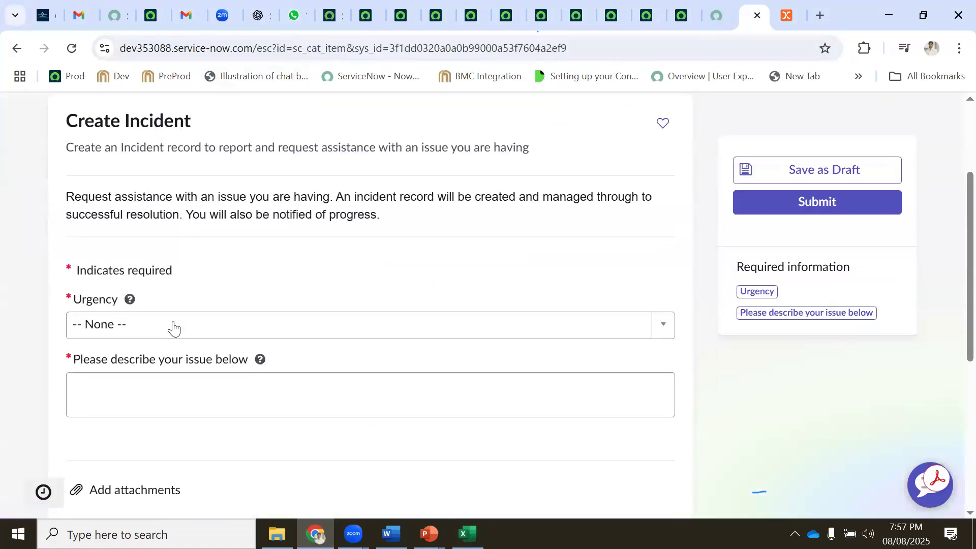
pyautogui.click(124, 327)
pyautogui.click(92, 438)
pyautogui.click(124, 398)
pyautogui.write('test')
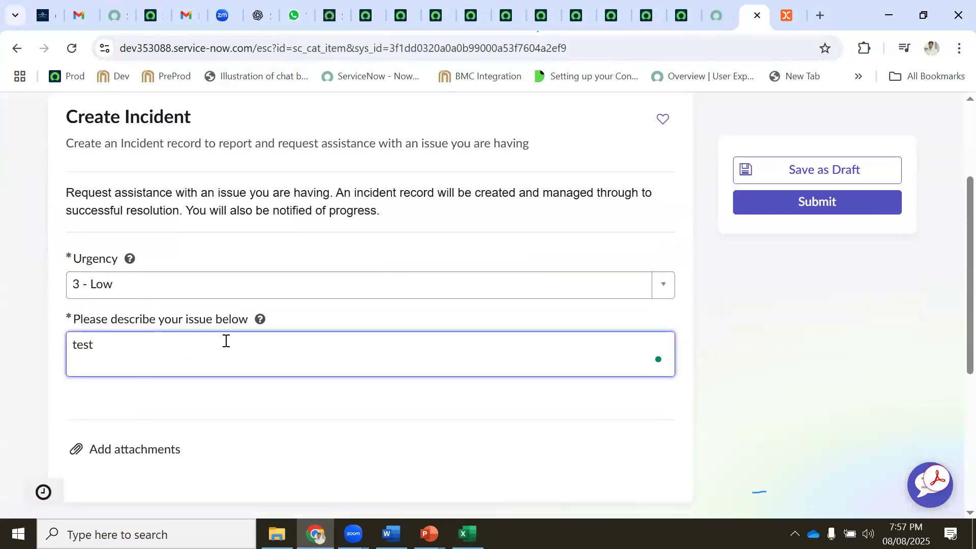
pyautogui.scroll(-3, 218, 343)
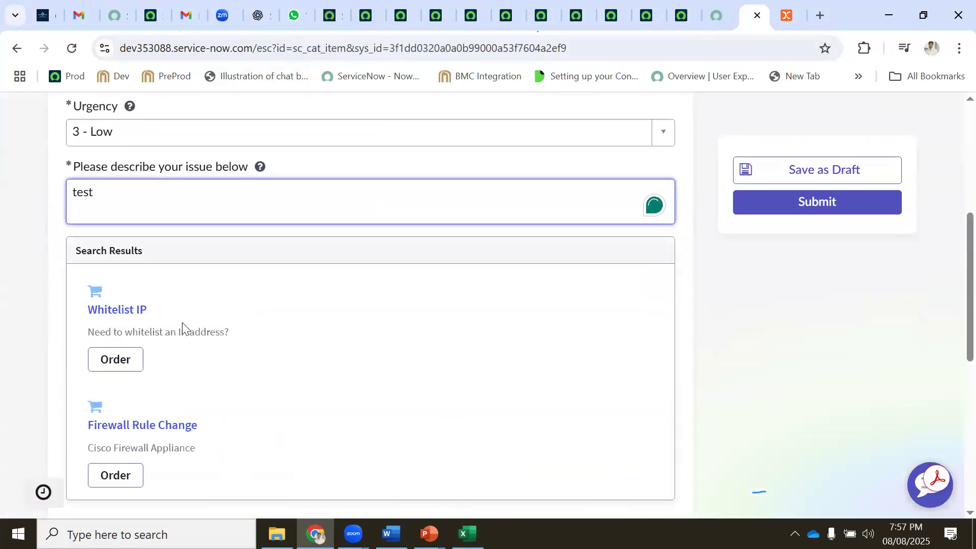
pyautogui.scroll(-5, 183, 327)
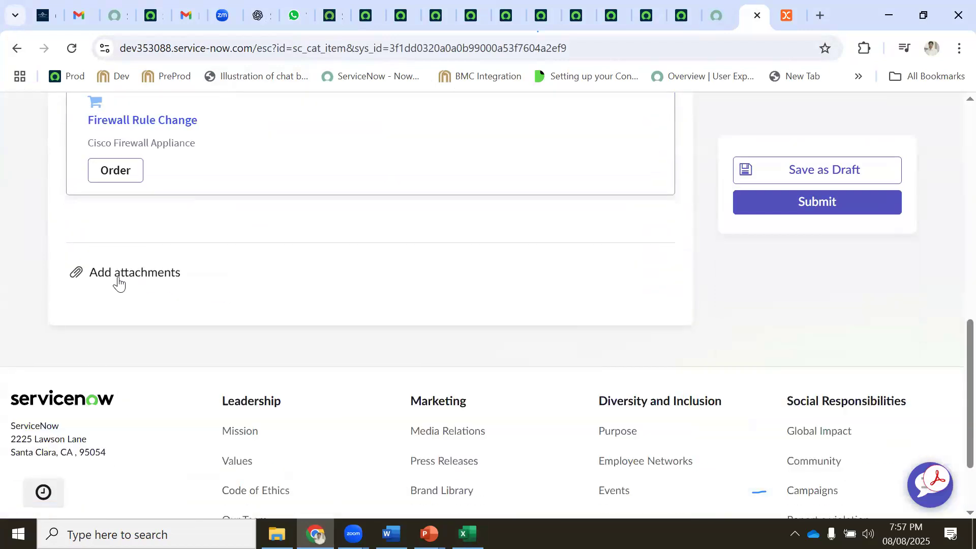
pyautogui.scroll(3, 120, 283)
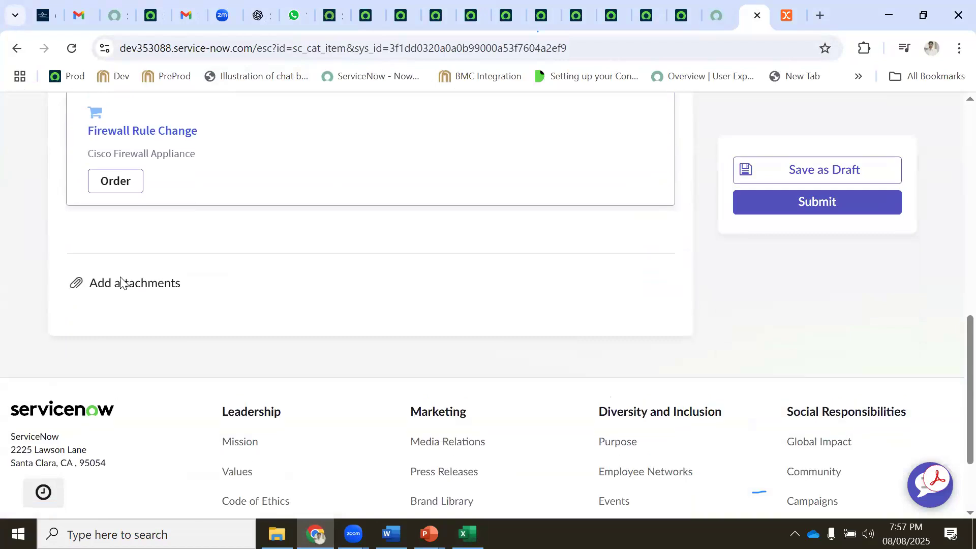
pyautogui.scroll(-3, 122, 315)
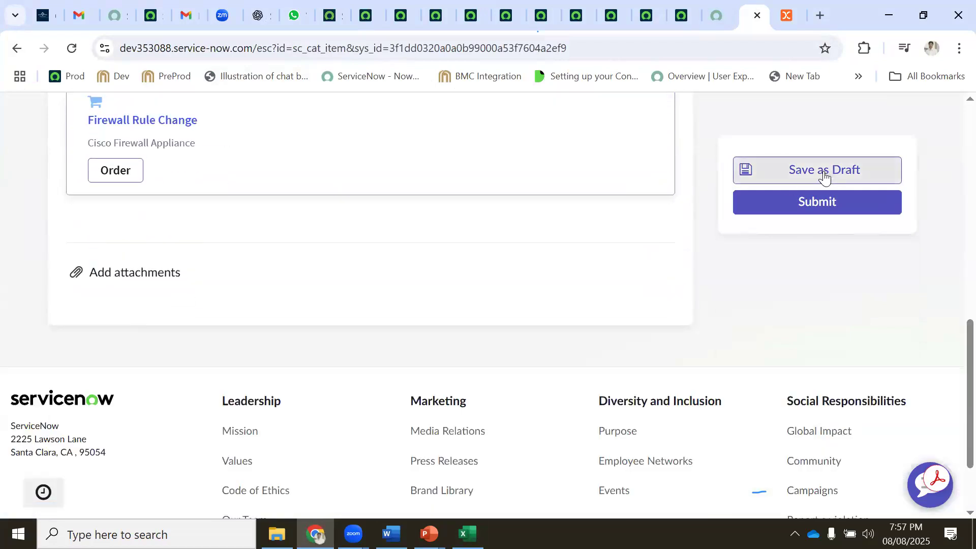
# Save the request as a draft, then submit it to create INC0010002
pyautogui.click(809, 173)
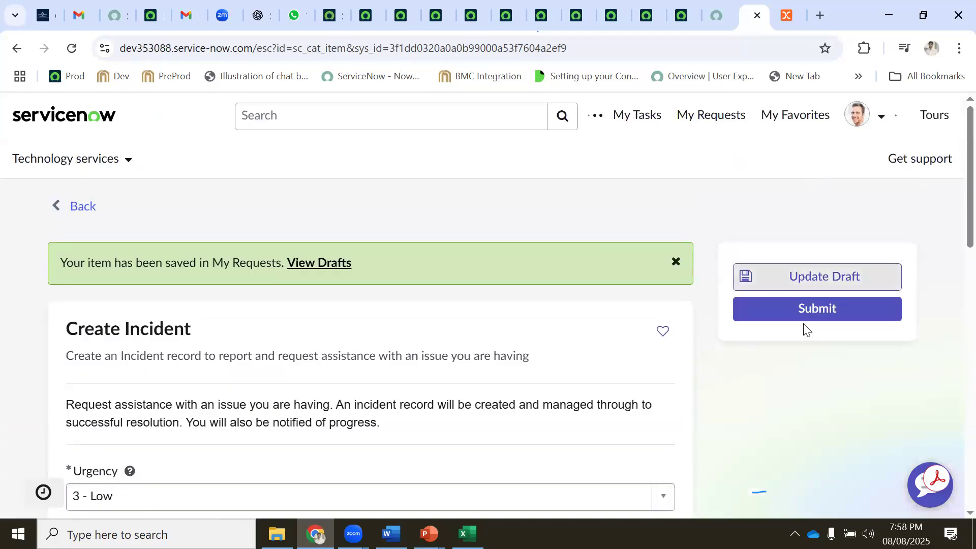
pyautogui.click(804, 308)
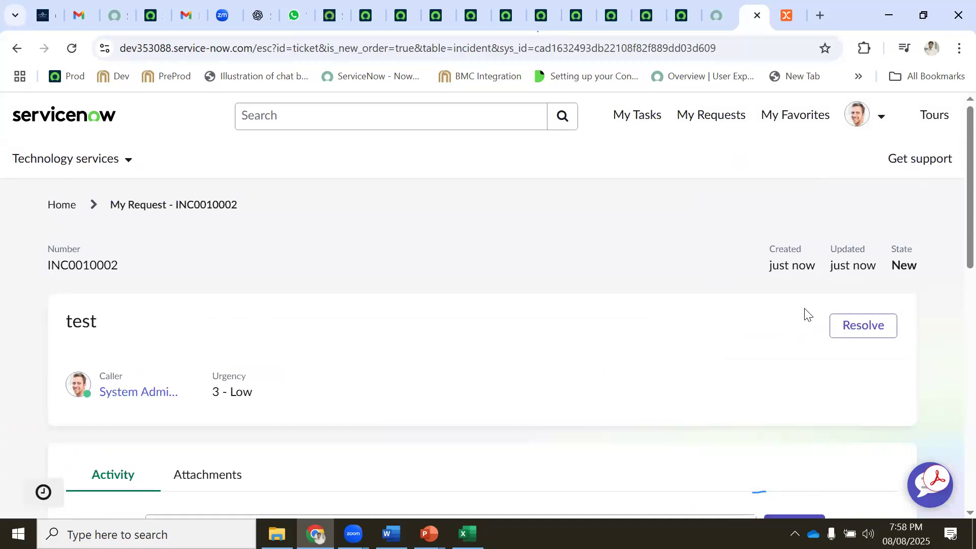
pyautogui.scroll(-3, 246, 327)
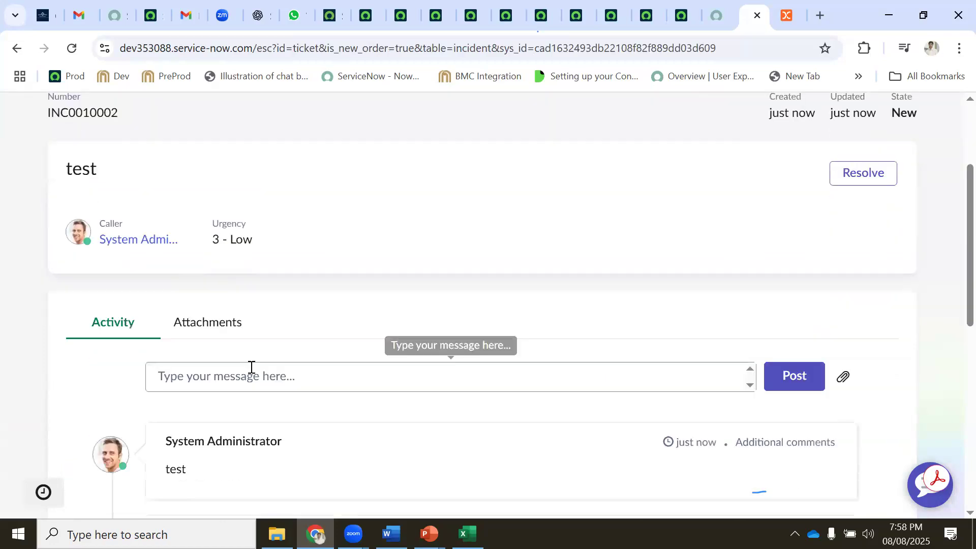
pyautogui.scroll(-1, 251, 367)
pyautogui.click(227, 296)
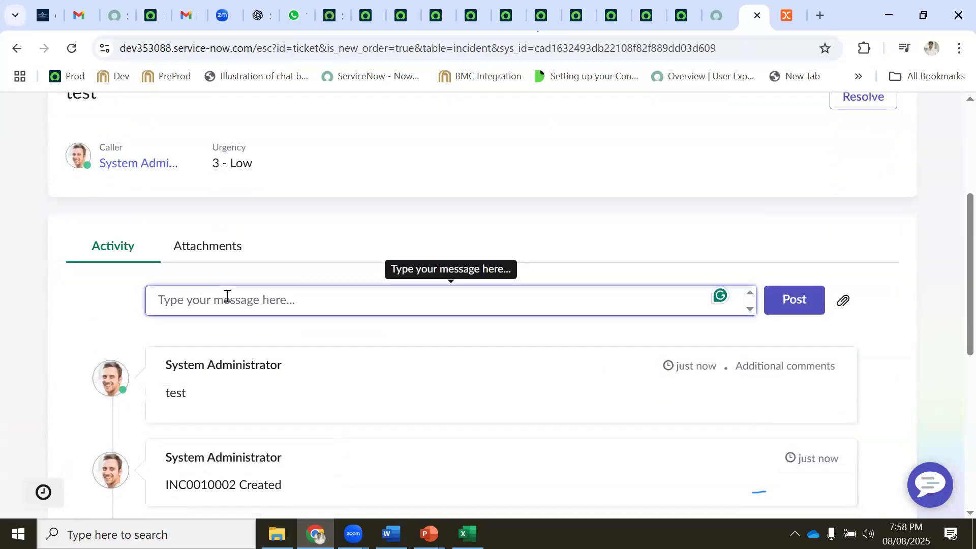
# On the classic INC0010001 form, enter the customer-visible comment 'I need more info to fix this issue'
pyautogui.click(370, 18)
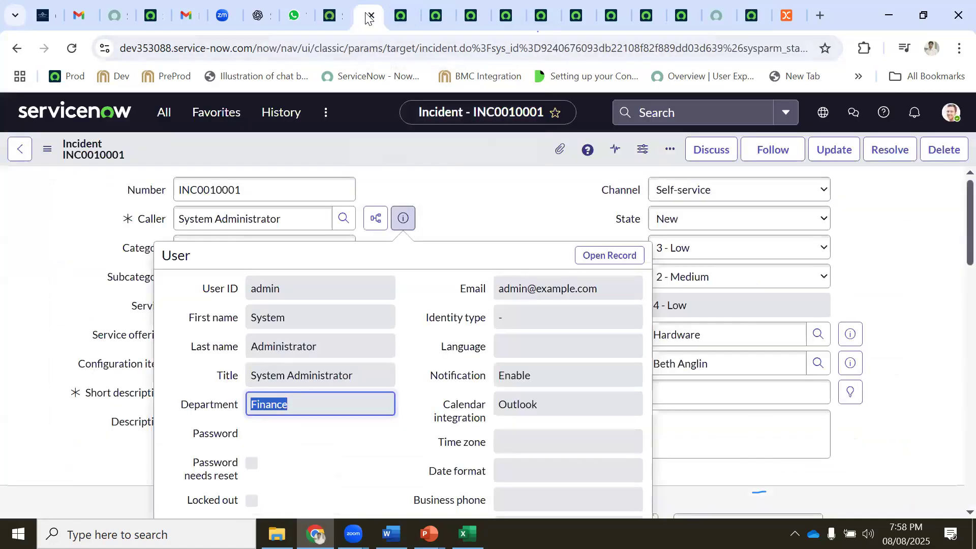
pyautogui.click(482, 201)
pyautogui.scroll(-3, 293, 342)
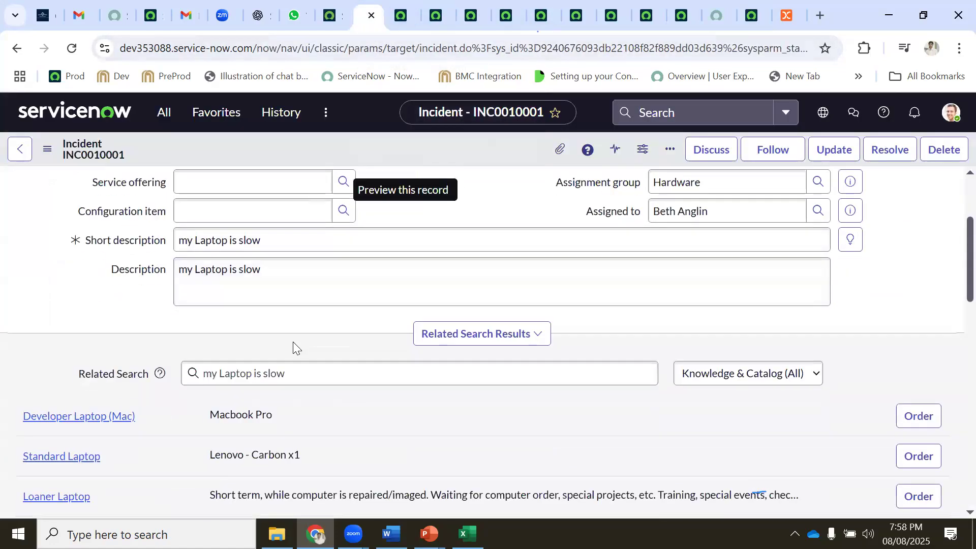
pyautogui.scroll(-9, 293, 341)
pyautogui.click(227, 285)
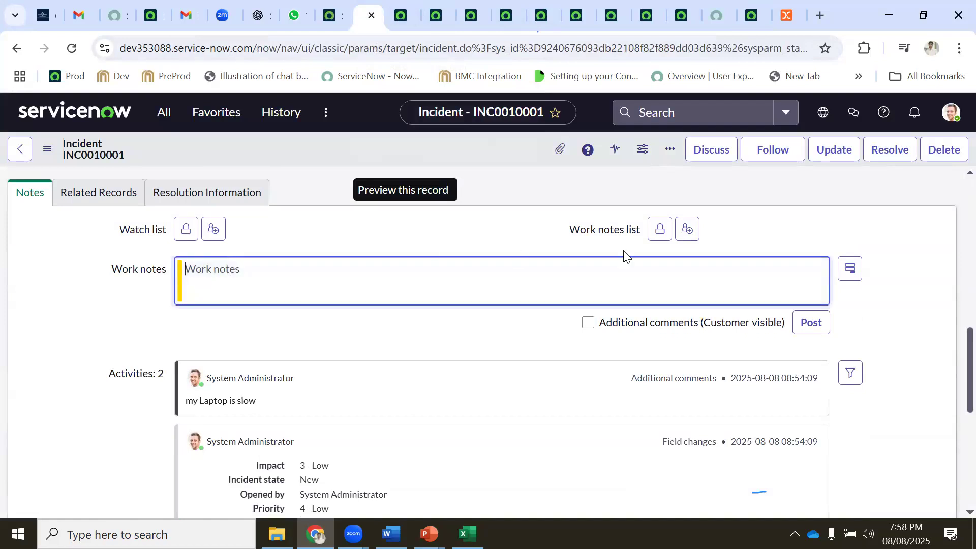
pyautogui.click(588, 322)
pyautogui.click(282, 276)
pyautogui.write('I need more info')
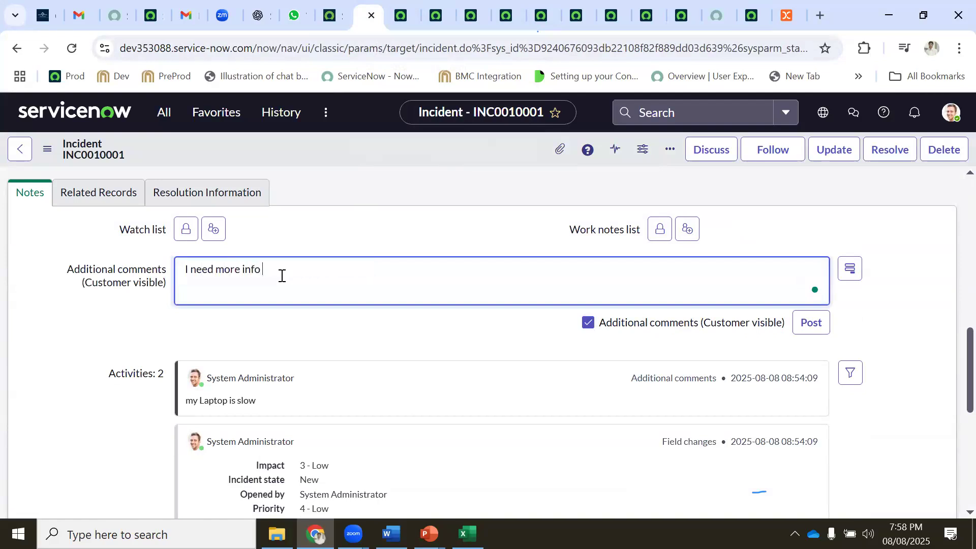
pyautogui.write(' to fix this issue')
# Save INC0010001 from the form header's context menu after glancing at the portal view
pyautogui.click(713, 16)
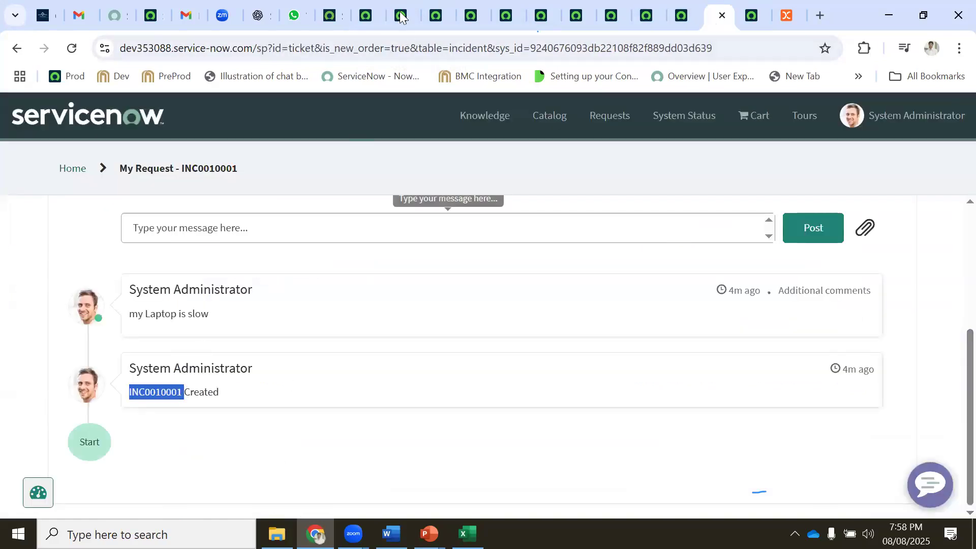
pyautogui.click(369, 16)
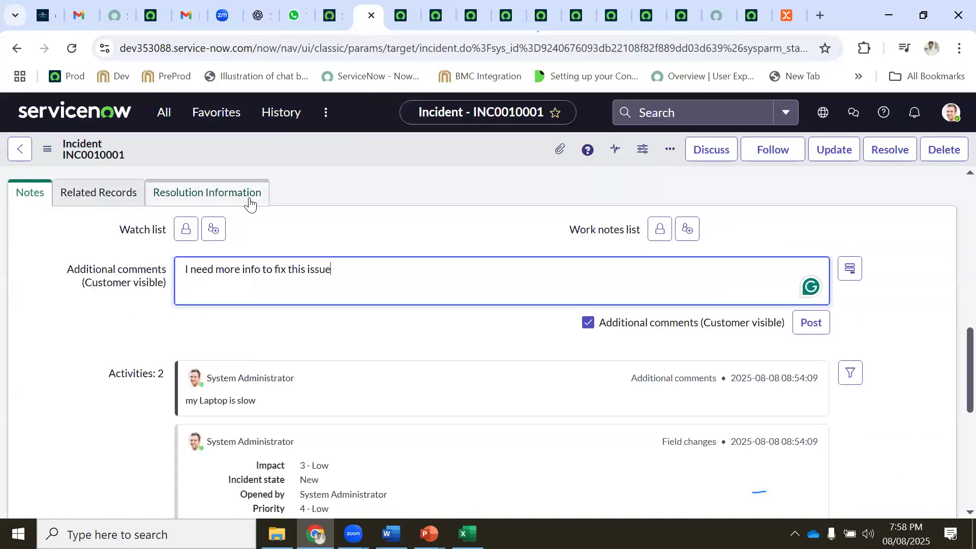
pyautogui.click(352, 156)
pyautogui.rightClick(352, 156)
pyautogui.click(388, 281)
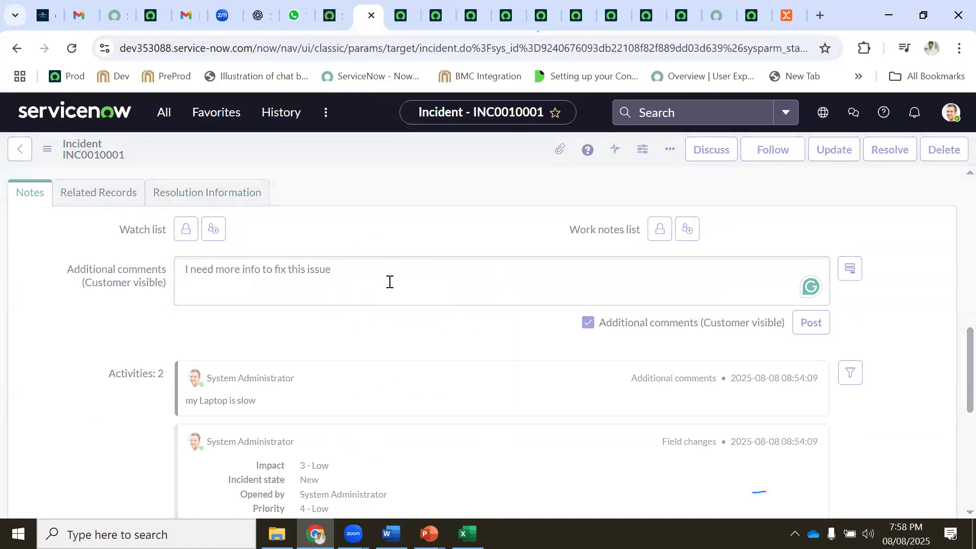
# Reload the portal ticket and post the reply 'tell me what is need'
pyautogui.click(715, 17)
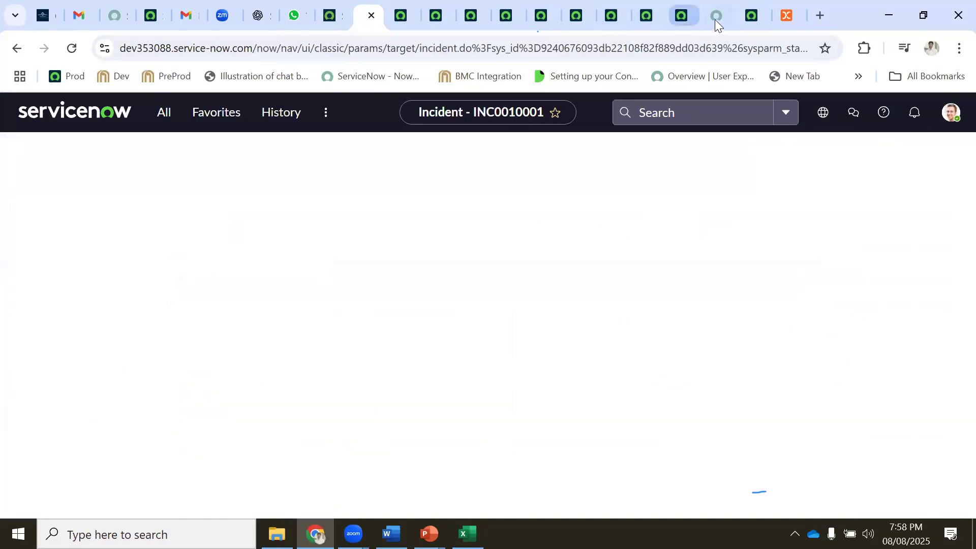
pyautogui.click(72, 49)
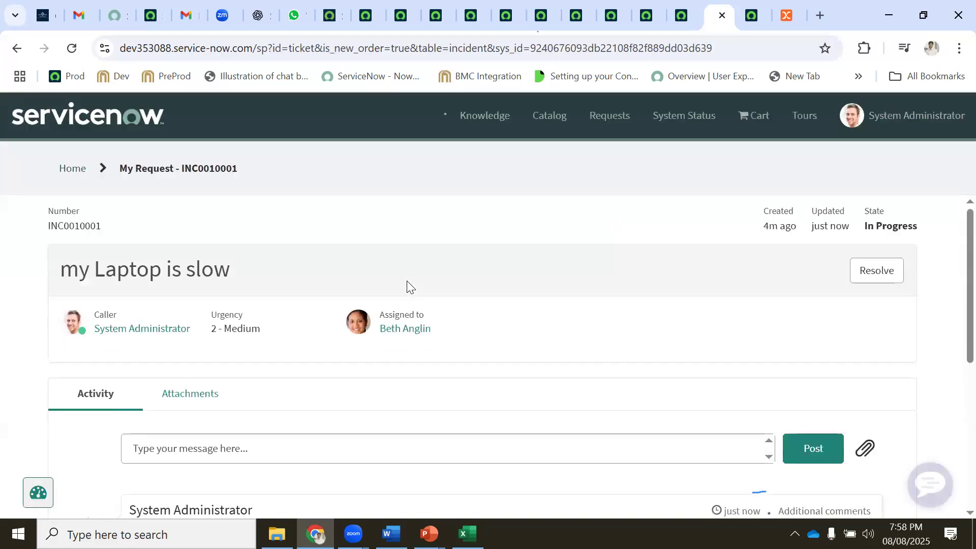
pyautogui.scroll(-3, 407, 285)
pyautogui.moveTo(167, 382); pyautogui.dragTo(286, 385)
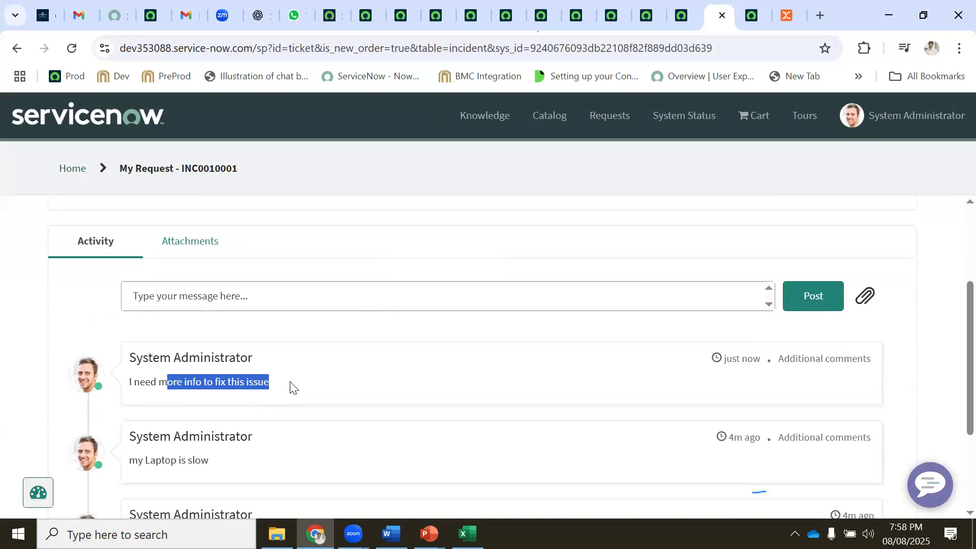
pyautogui.click(257, 342)
pyautogui.click(192, 301)
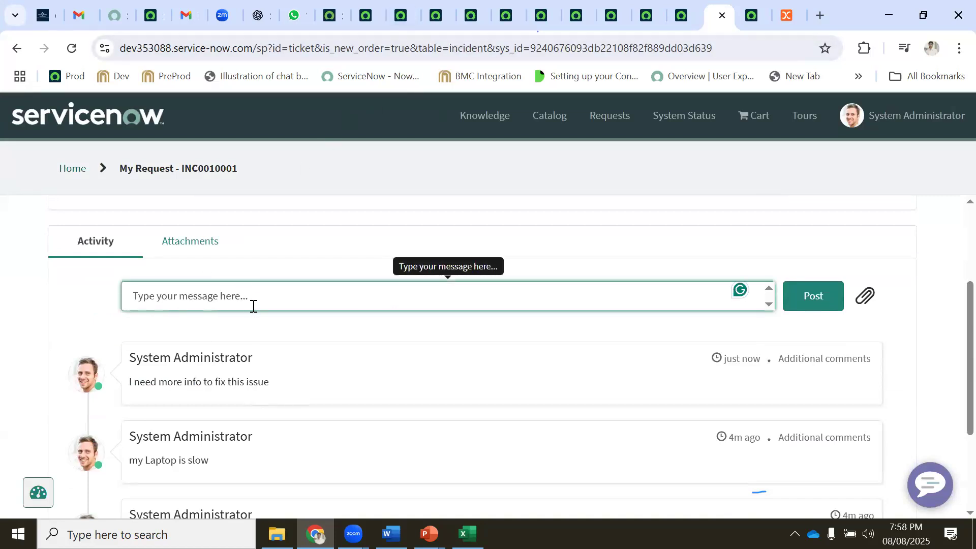
pyautogui.write('tell me what is need')
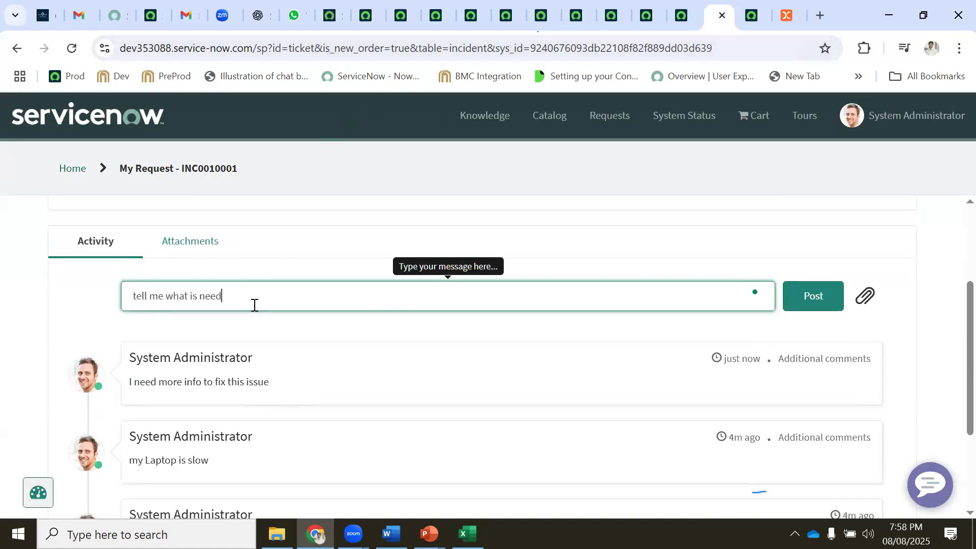
pyautogui.click(809, 303)
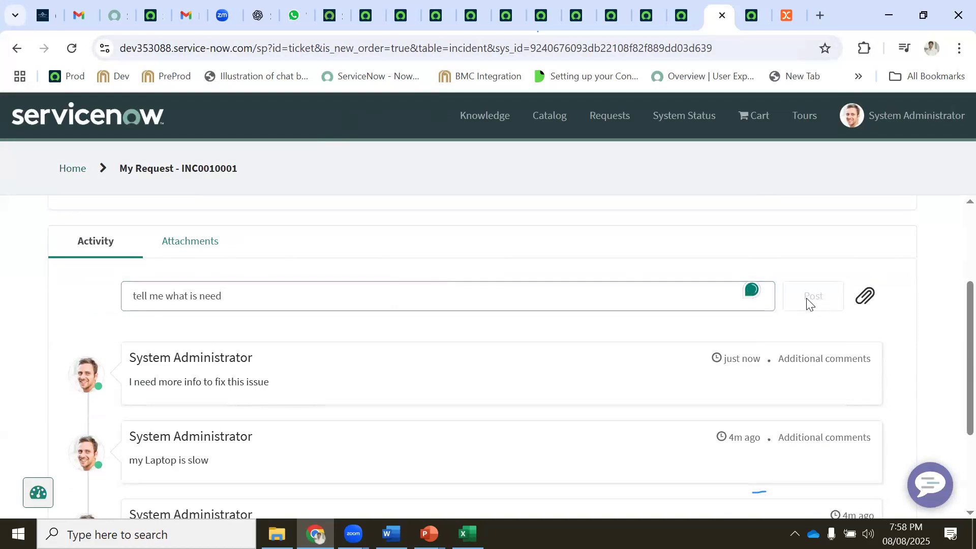
# Reload the classic INC0010001 form to pick up the portal reply
pyautogui.click(365, 17)
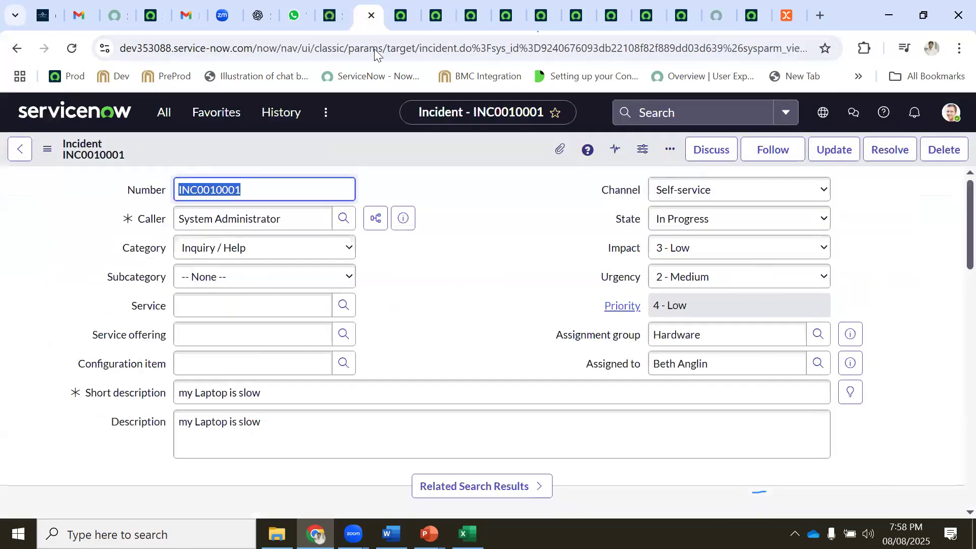
pyautogui.click(71, 47)
pyautogui.scroll(-6, 477, 202)
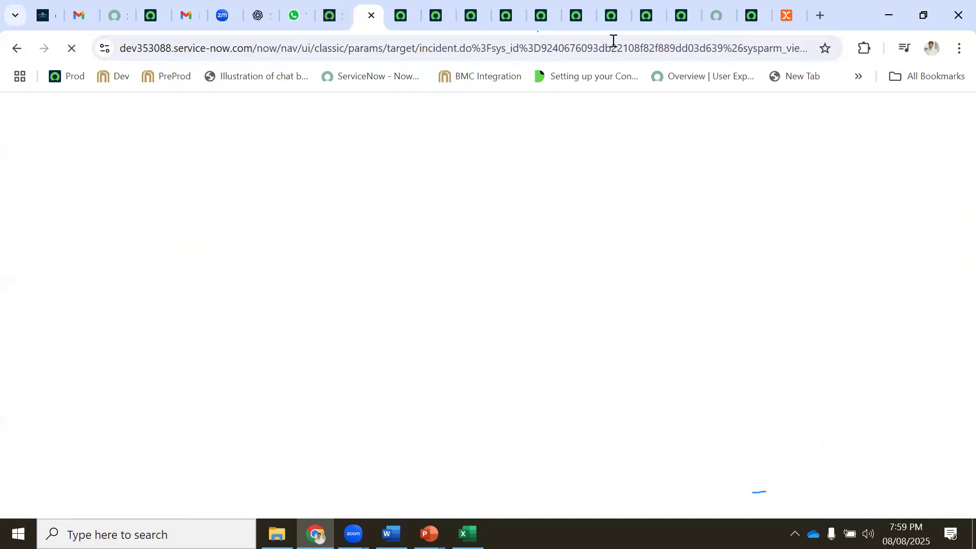
pyautogui.click(715, 15)
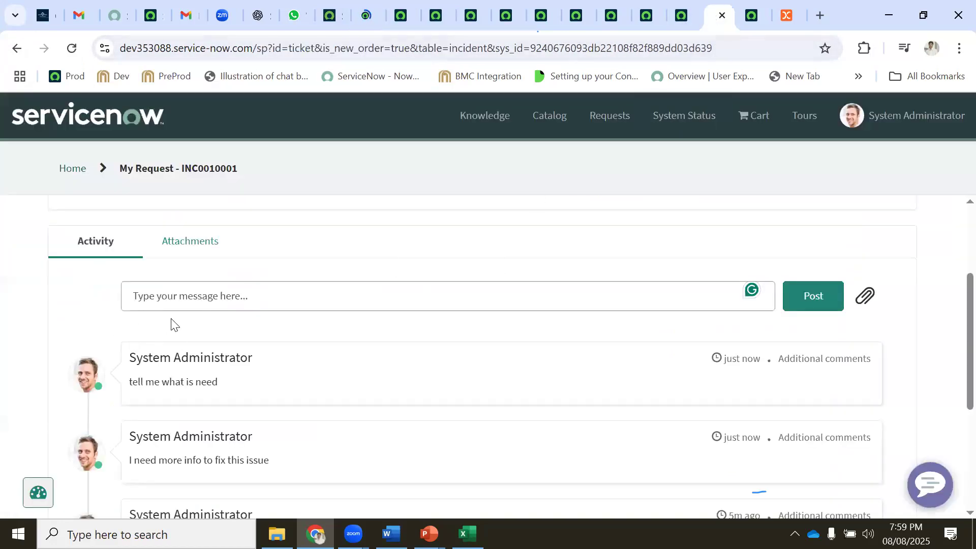
# Return to the classic INC0010001 form and scroll its Activities to find the portal reply
pyautogui.click(181, 300)
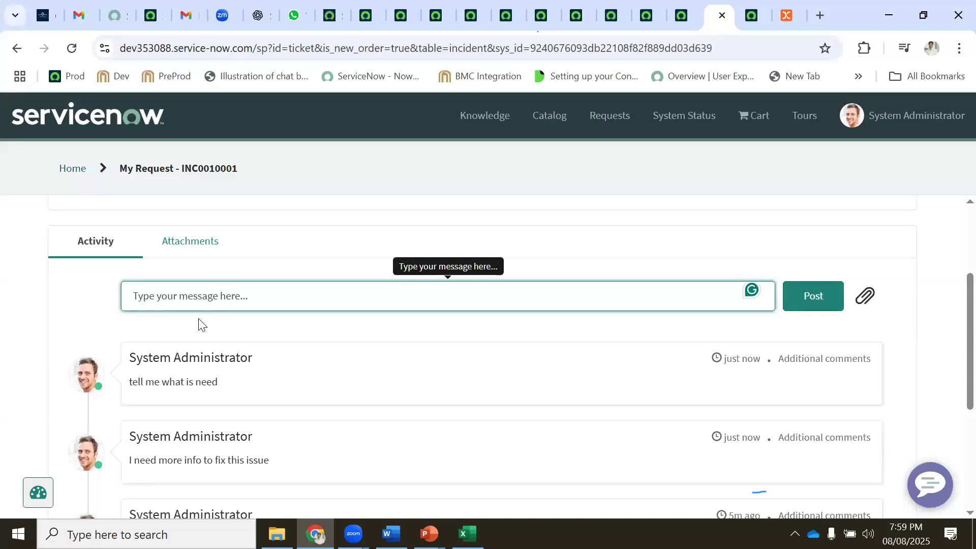
pyautogui.click(357, 16)
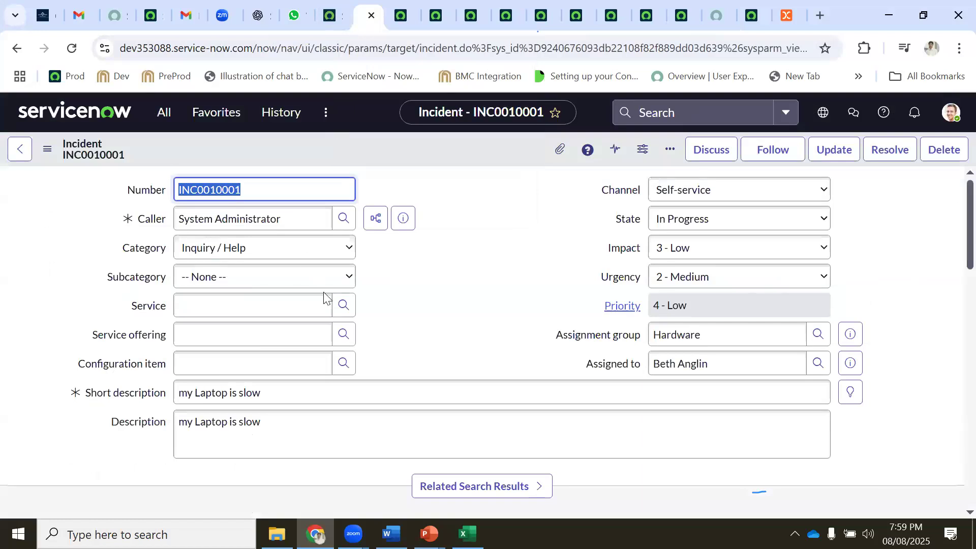
pyautogui.scroll(-5, 268, 330)
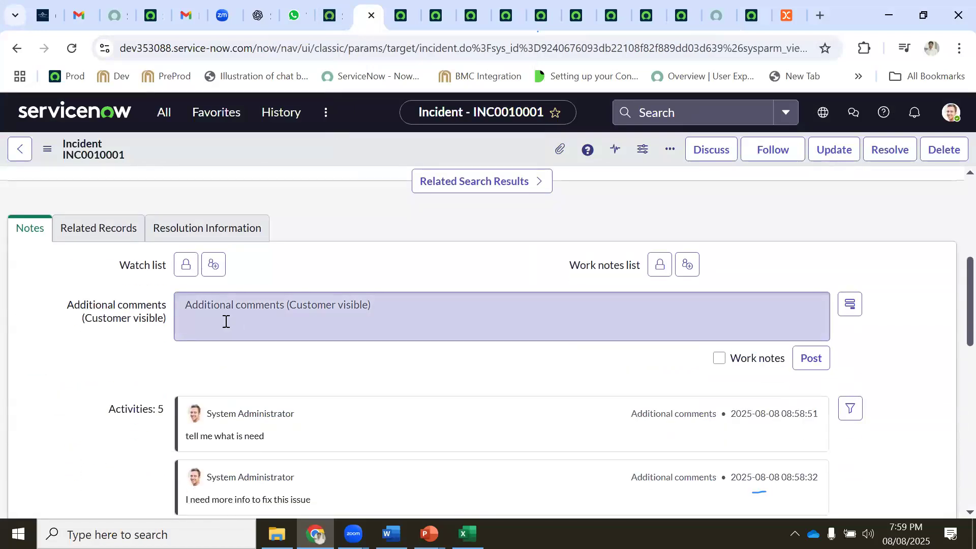
pyautogui.click(225, 319)
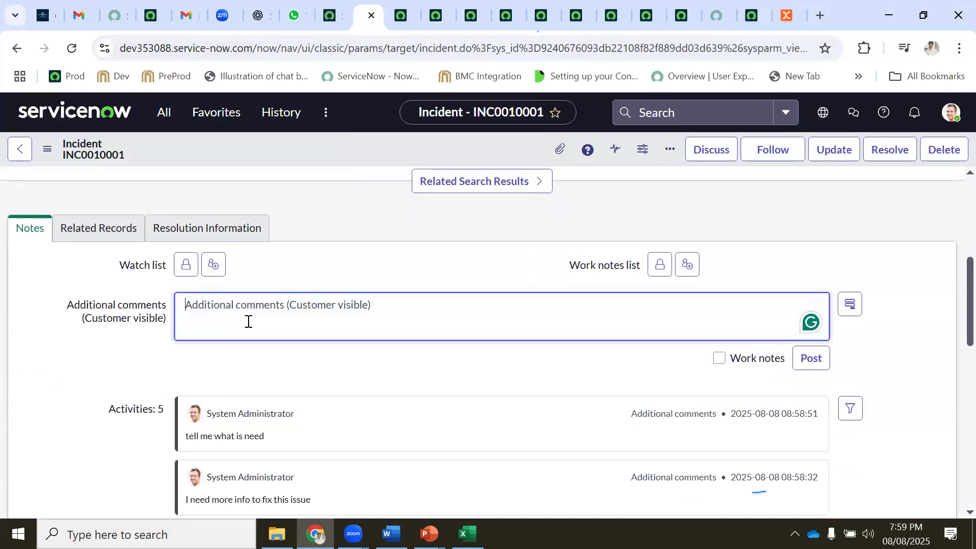
pyautogui.scroll(5, 249, 321)
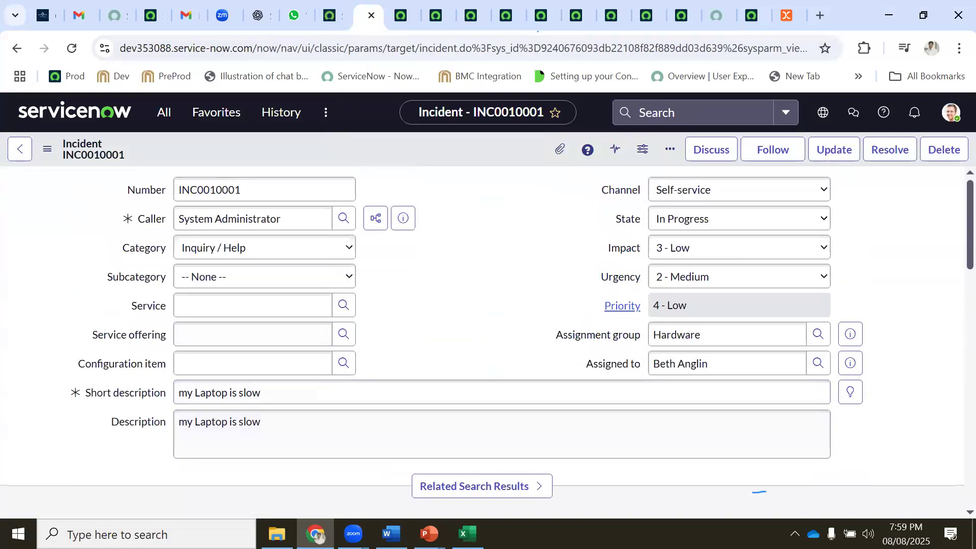
# Review the ticket actions in G6:G11 of the Excel workbook, then return to ServiceNow
pyautogui.hotkey('alt', 'Tab')
pyautogui.moveTo(445, 260); pyautogui.dragTo(445, 331)
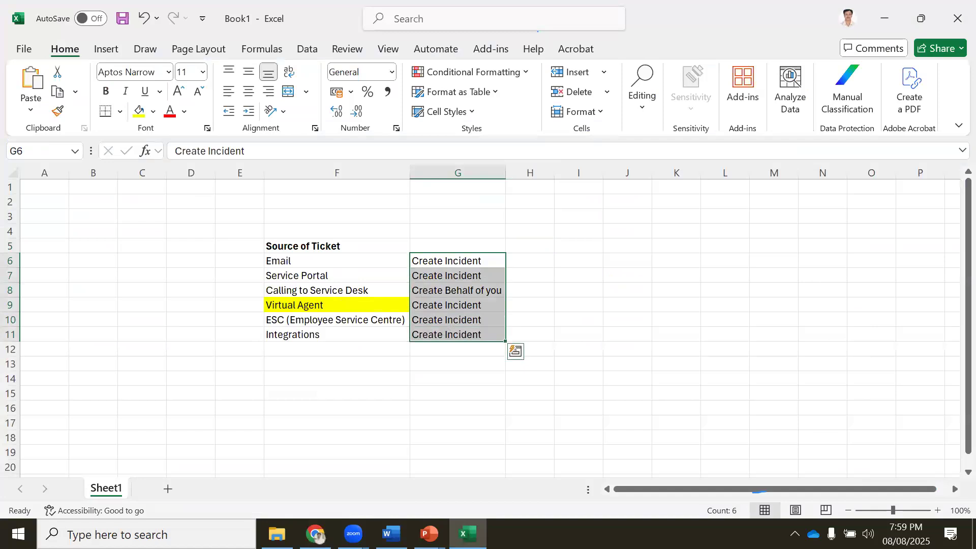
pyautogui.hotkey('alt', 'Tab')
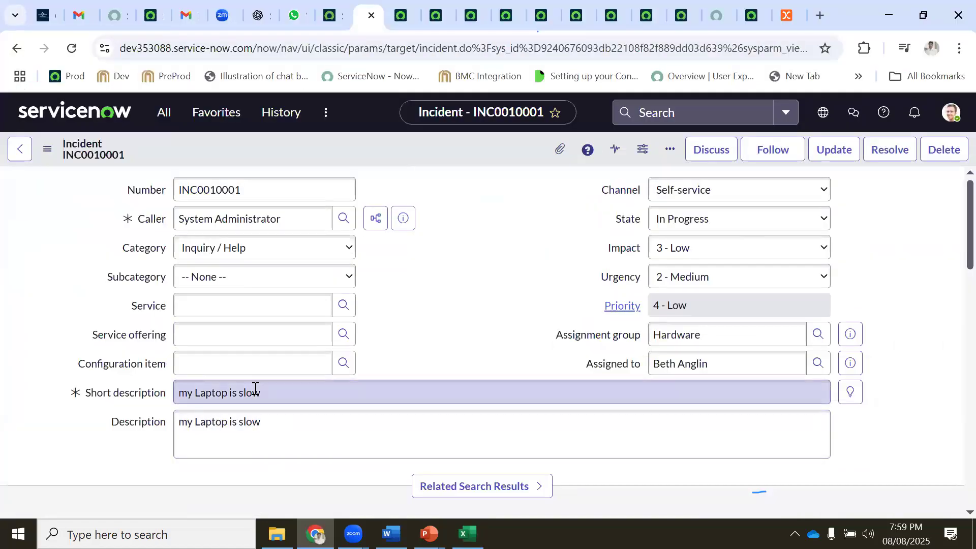
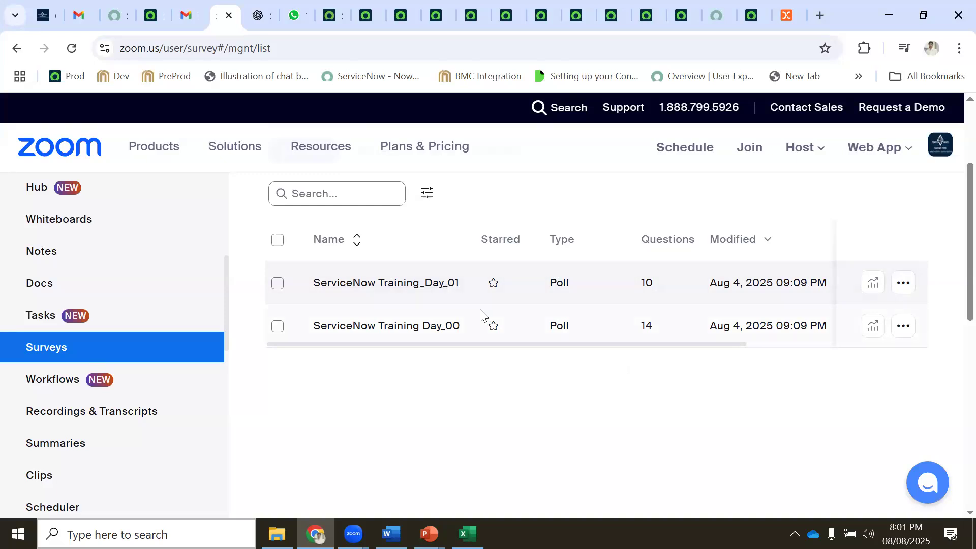
# Open the ServiceNow Training_Day_01 poll in the editor and select the 'ITIL Service Lifecycle' question title
pyautogui.click(437, 283)
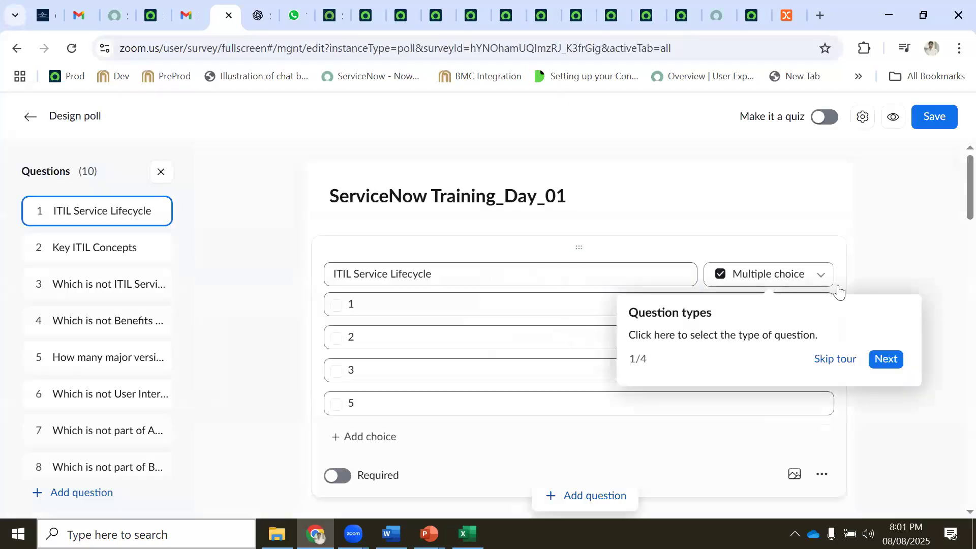
pyautogui.click(849, 365)
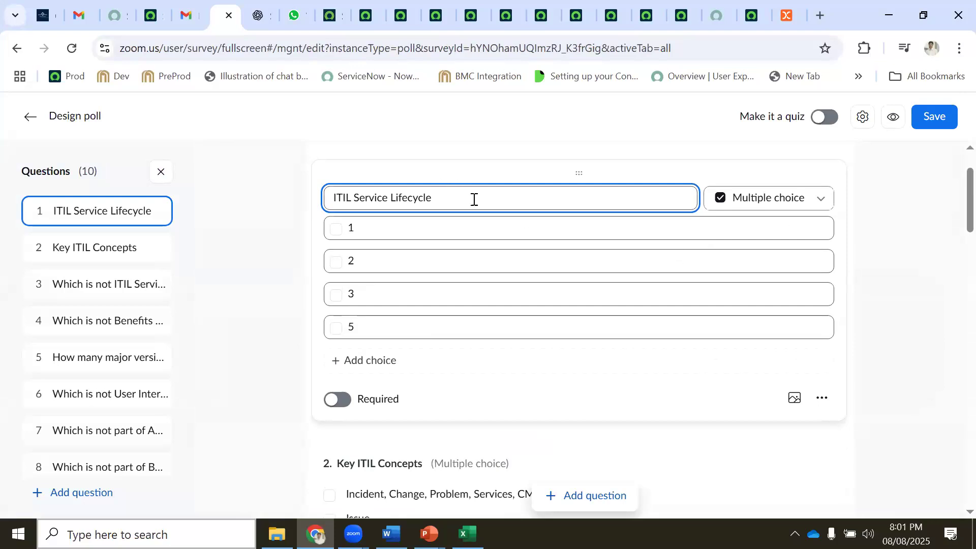
pyautogui.moveTo(434, 198); pyautogui.dragTo(330, 195)
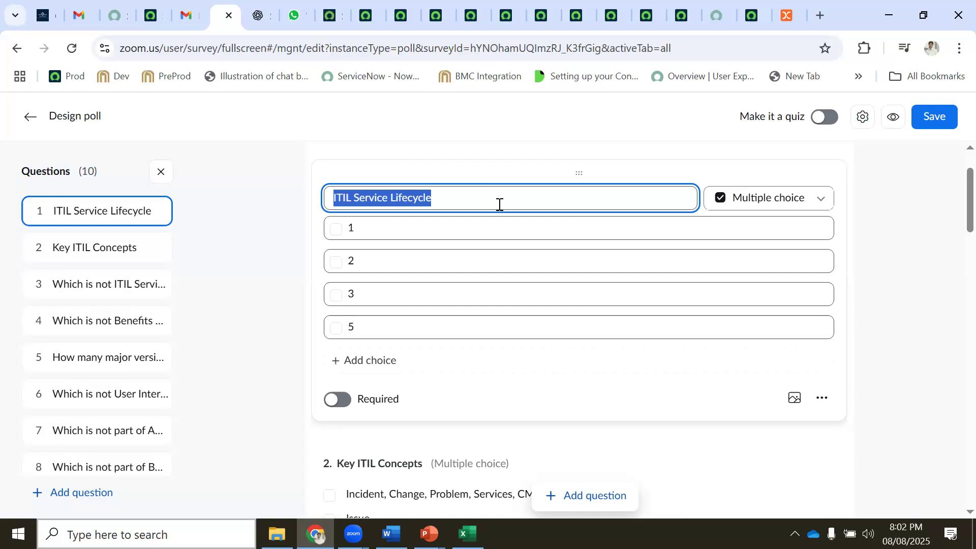
pyautogui.scroll(-1, 499, 206)
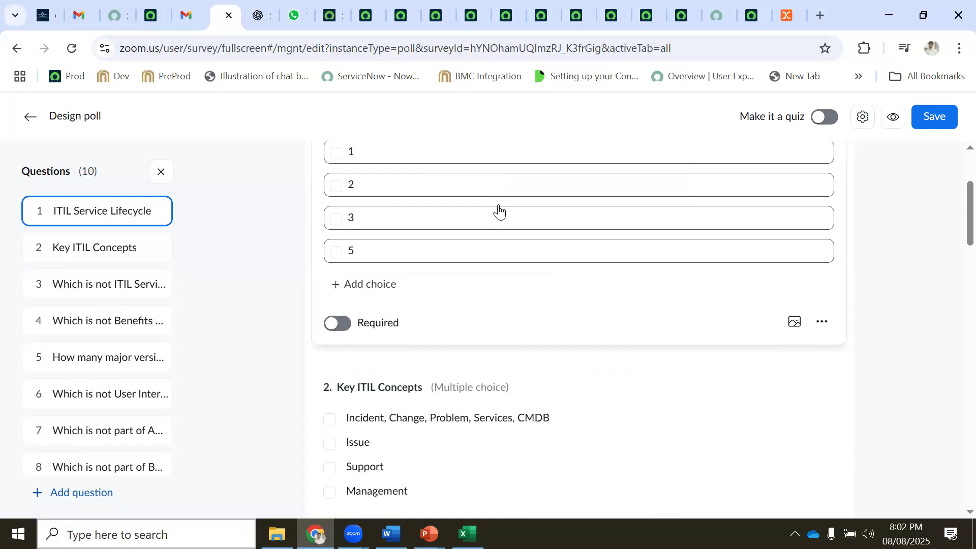
pyautogui.scroll(-3, 499, 206)
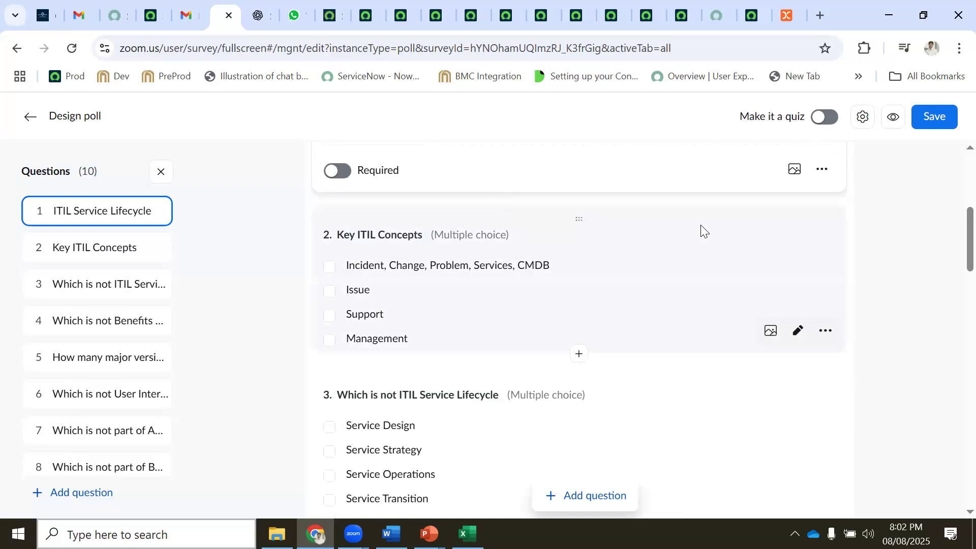
pyautogui.scroll(-1, 702, 231)
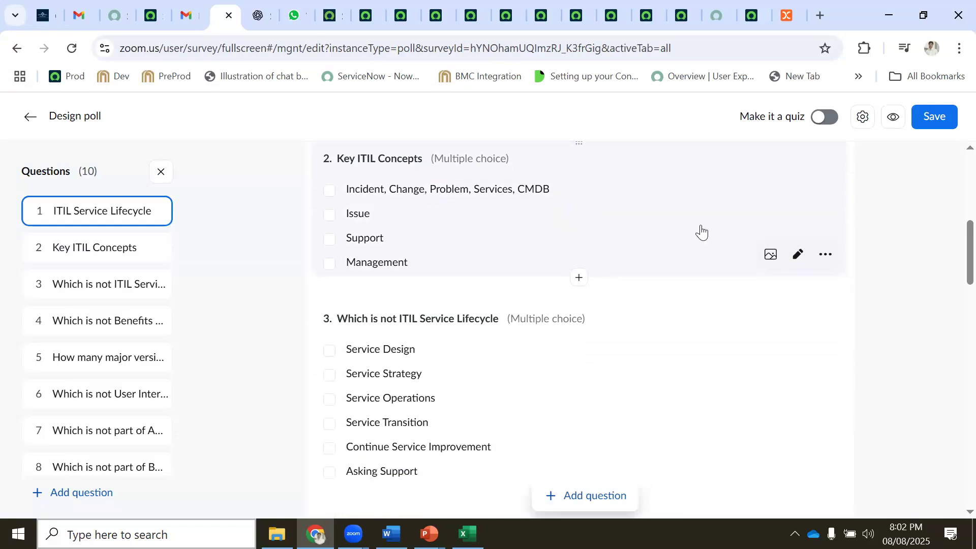
pyautogui.scroll(-1, 702, 232)
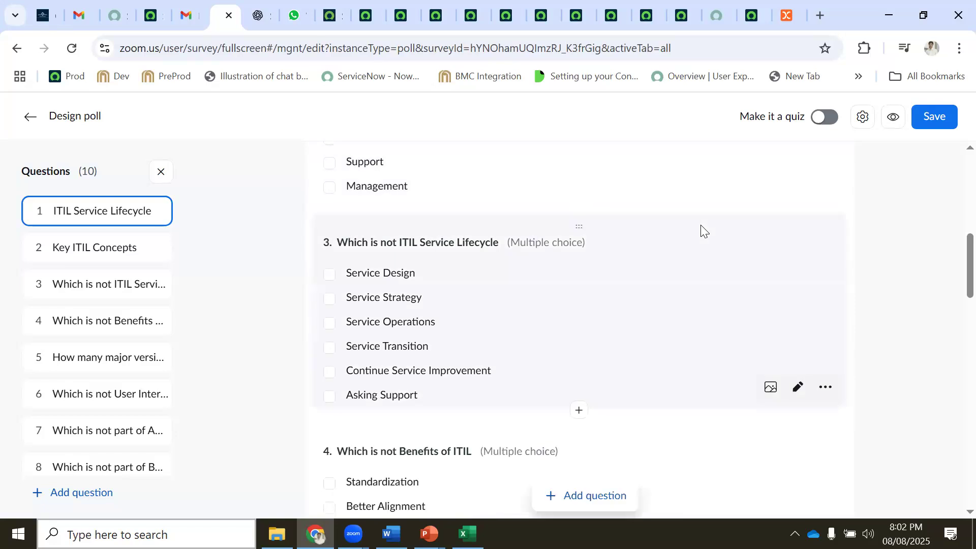
pyautogui.scroll(-1, 701, 231)
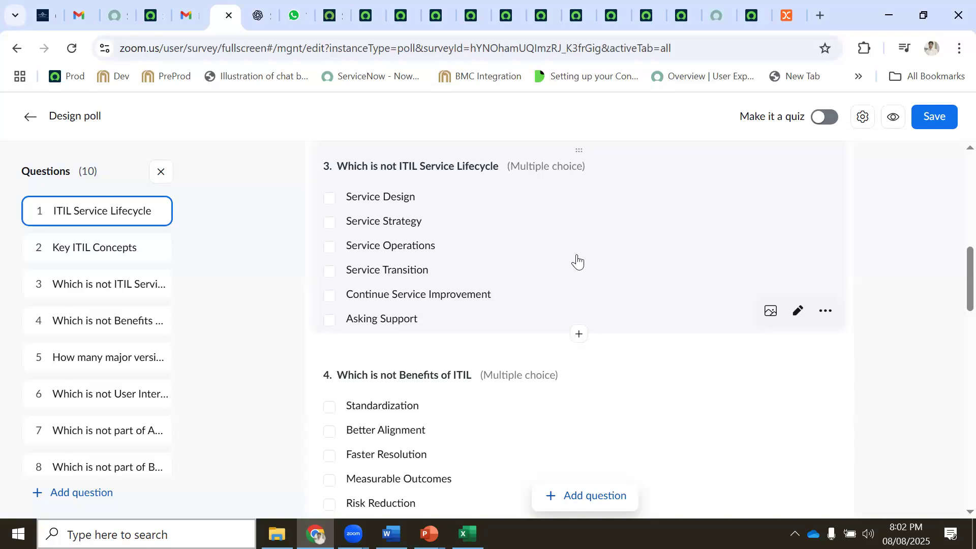
pyautogui.scroll(-1, 577, 262)
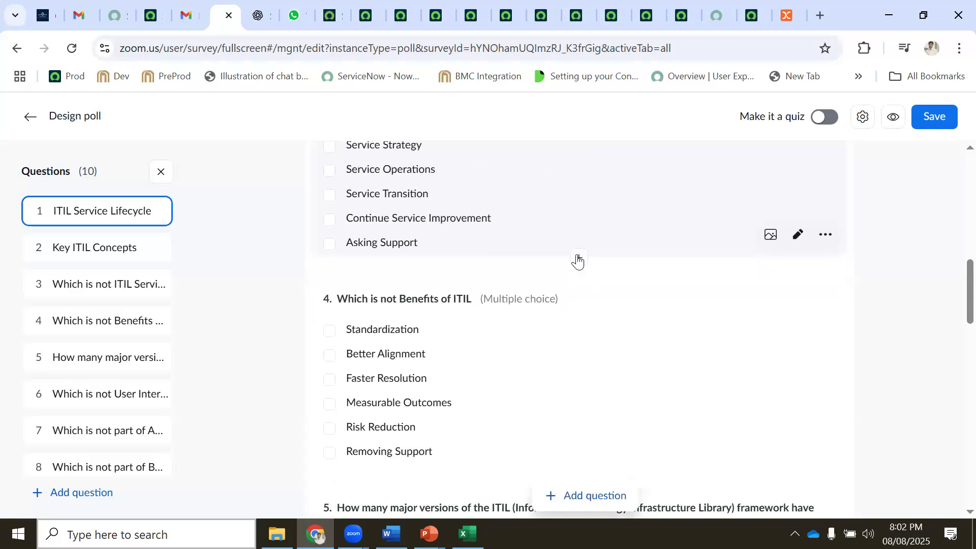
pyautogui.scroll(-1, 577, 262)
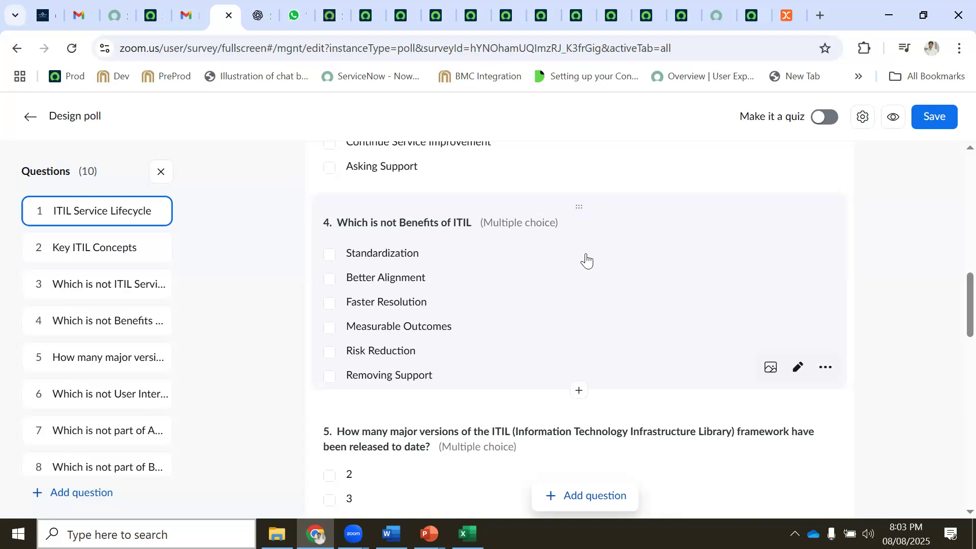
pyautogui.scroll(-5, 586, 261)
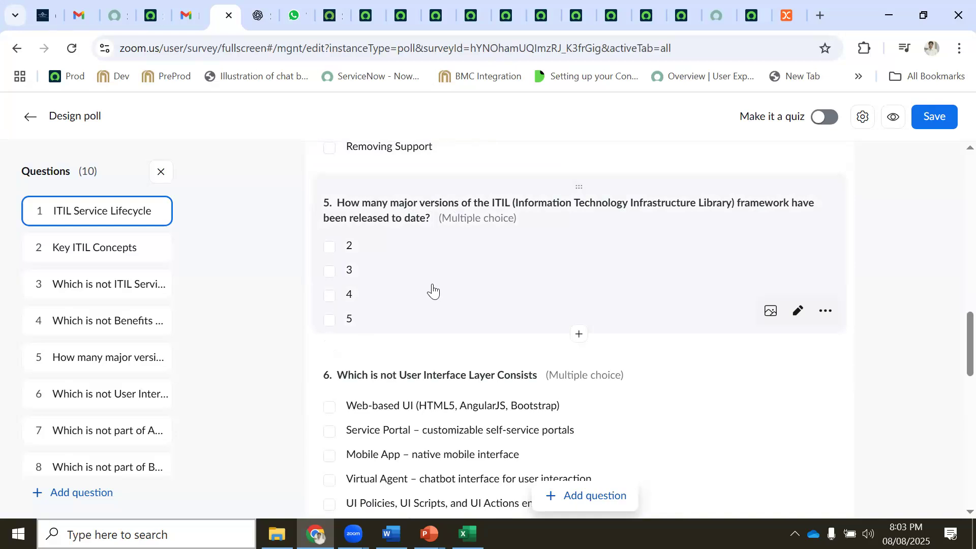
pyautogui.scroll(-1, 432, 289)
pyautogui.scroll(1, 432, 289)
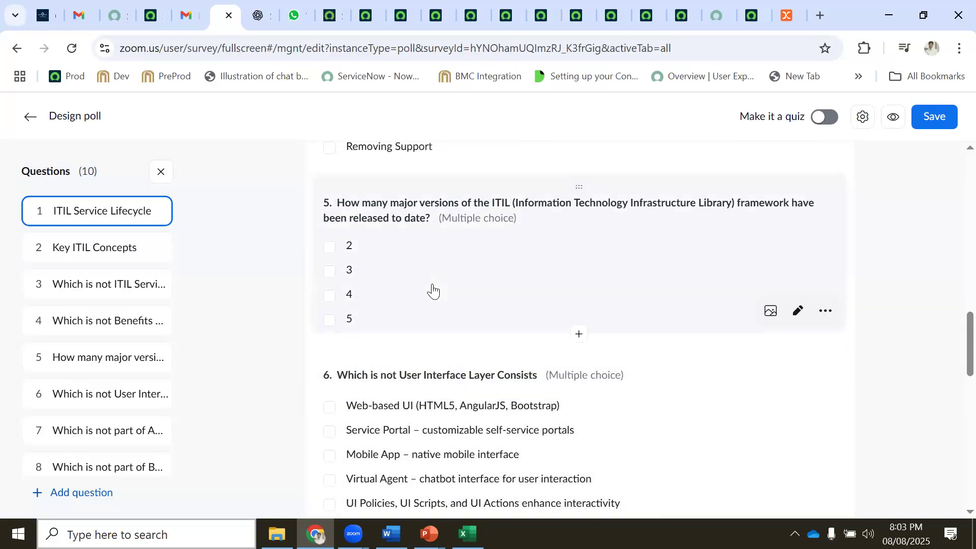
pyautogui.scroll(-2, 432, 289)
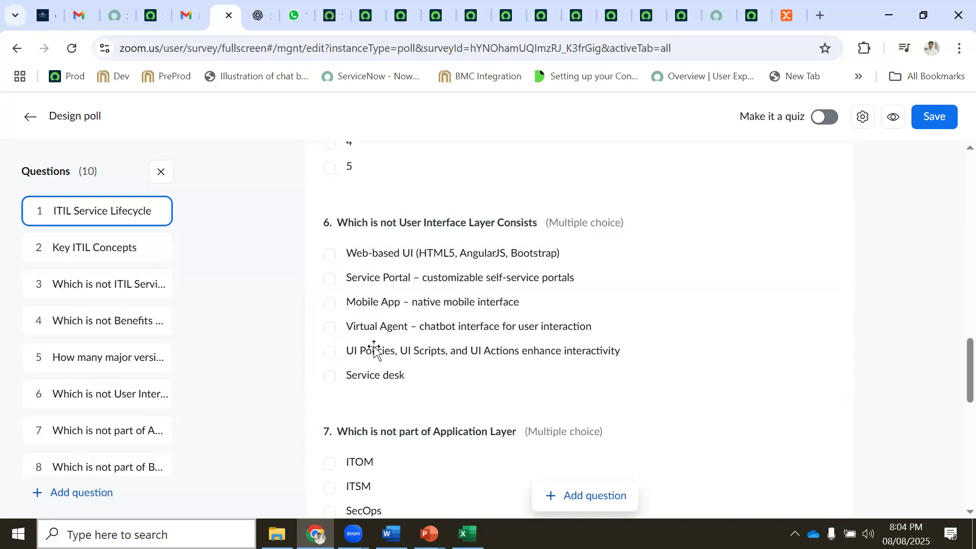
# Add a 'Mobile UI' / 'Create Incident' row at F12:G12 of the Excel ticket-source table, then minimize Excel
pyautogui.hotkey('alt', 'Tab')
pyautogui.write('Mobile')
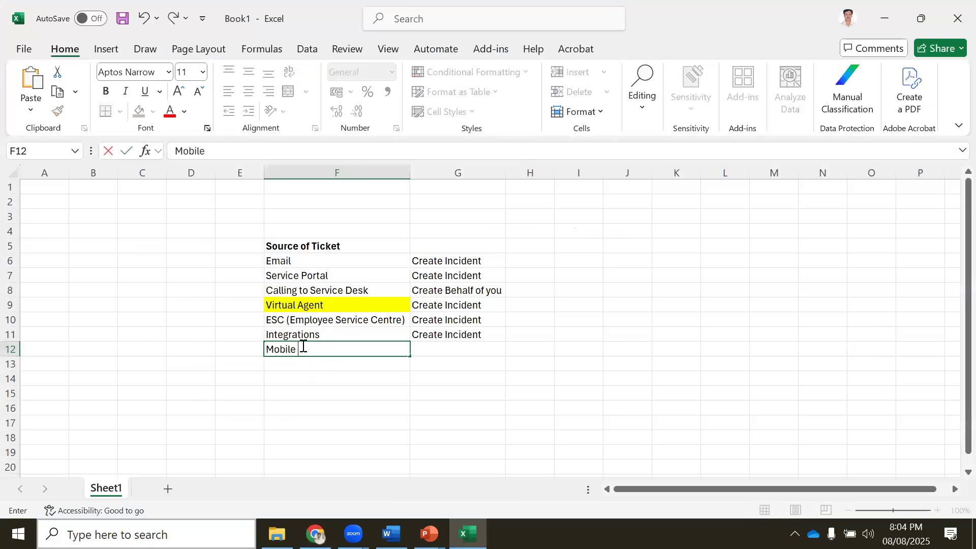
pyautogui.write(' UI')
pyautogui.press('Tab')
pyautogui.write('Creat')
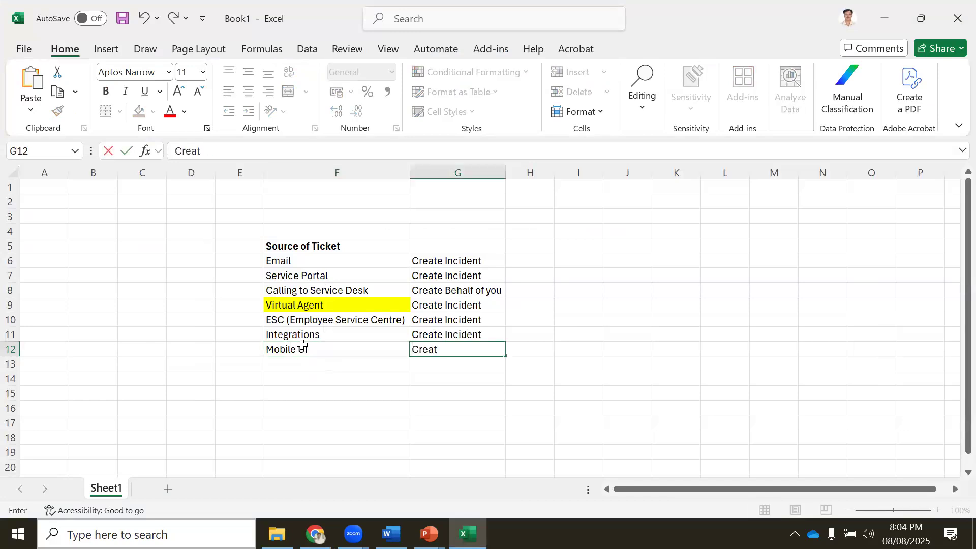
pyautogui.write('e Incident')
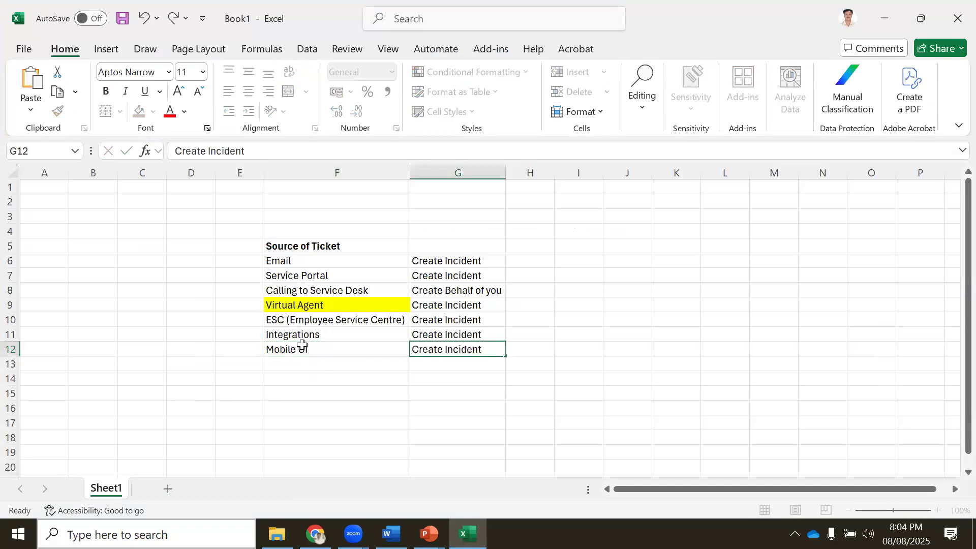
pyautogui.press('Return')
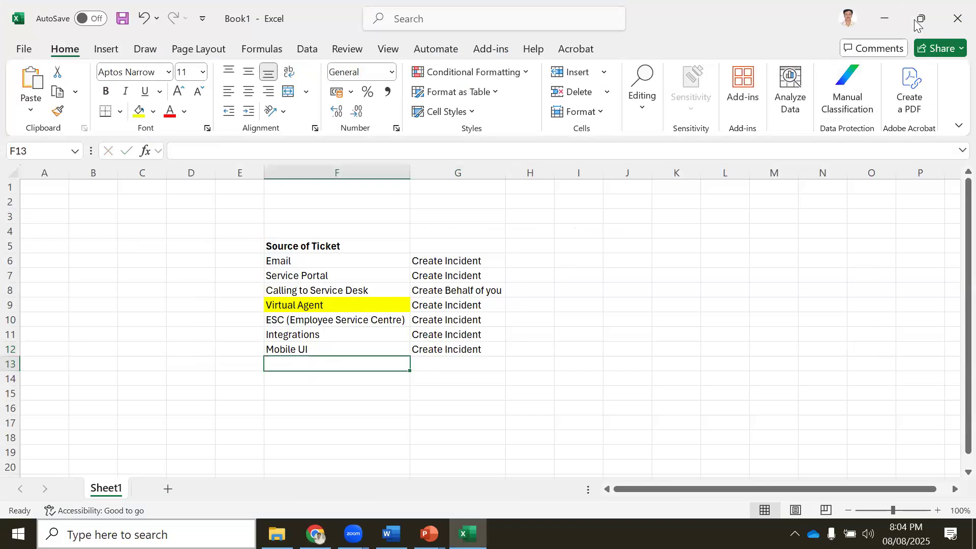
pyautogui.click(884, 18)
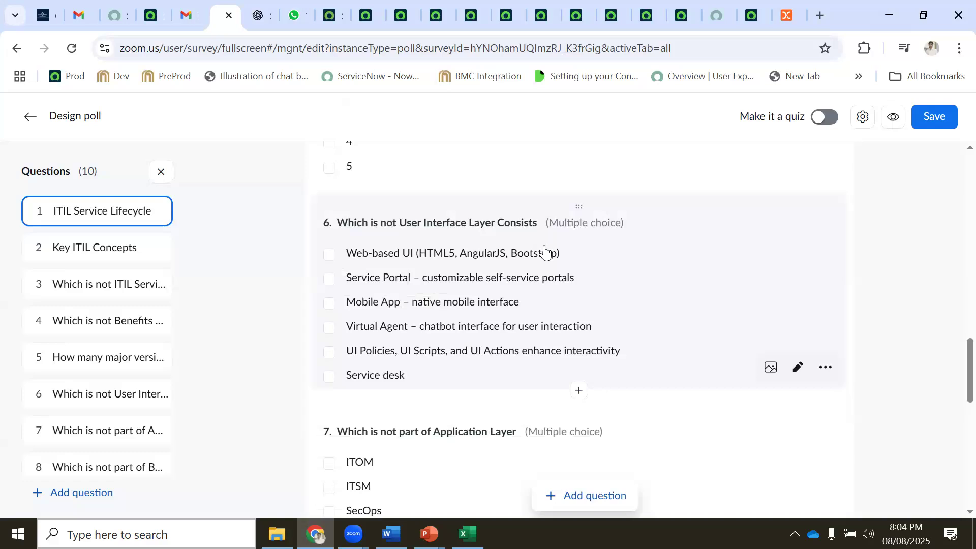
# Review poll questions 7 to 10, then switch to the Topics_Day_1 Word document's Typical Workflow
pyautogui.scroll(-5, 544, 250)
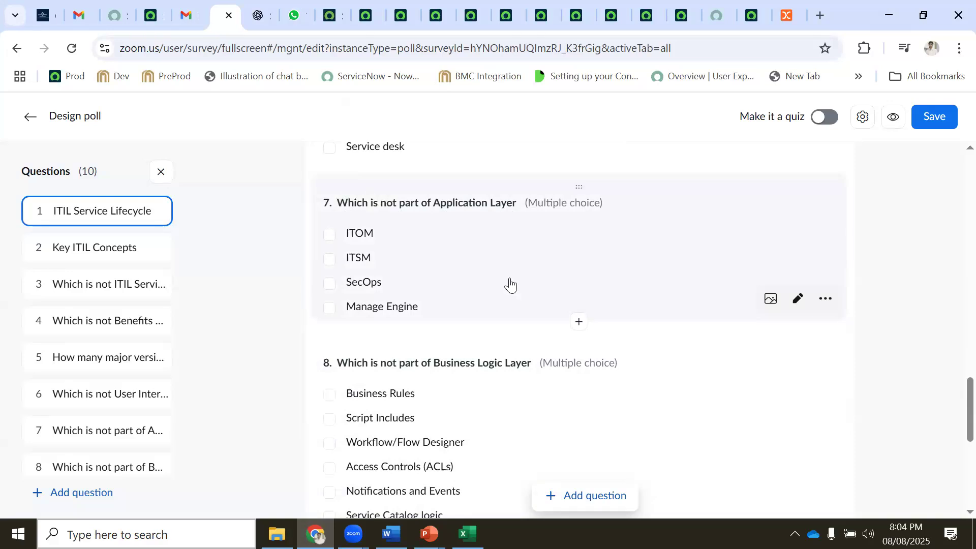
pyautogui.scroll(-3, 510, 285)
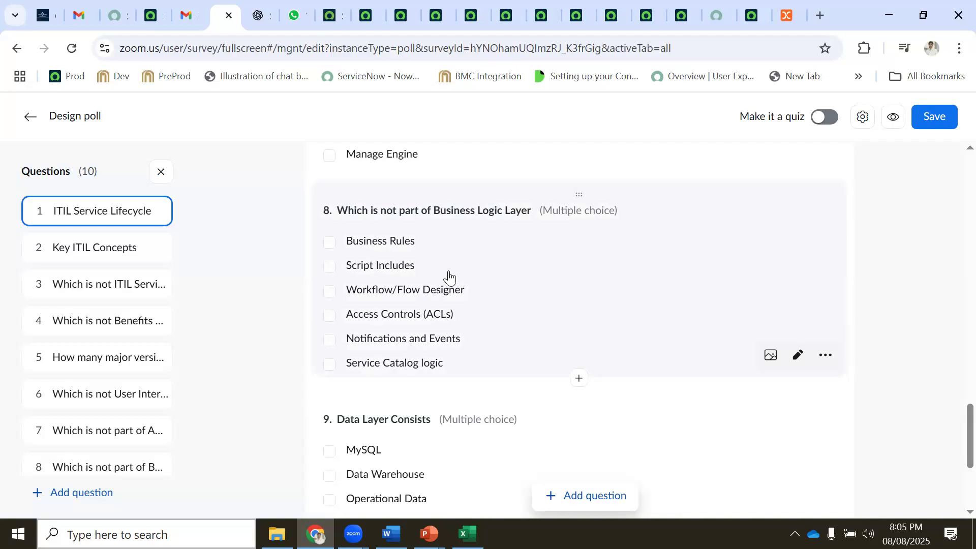
pyautogui.scroll(-3, 449, 276)
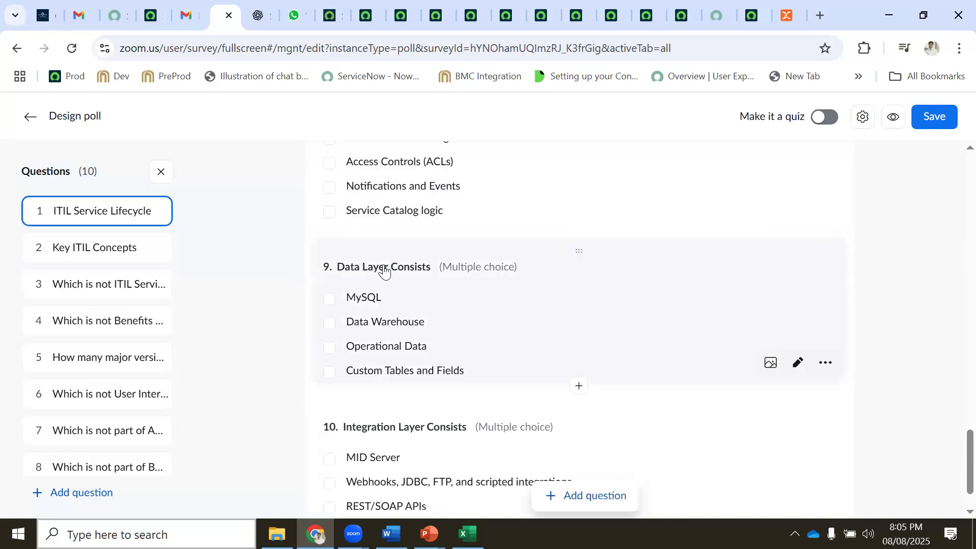
pyautogui.scroll(2, 337, 284)
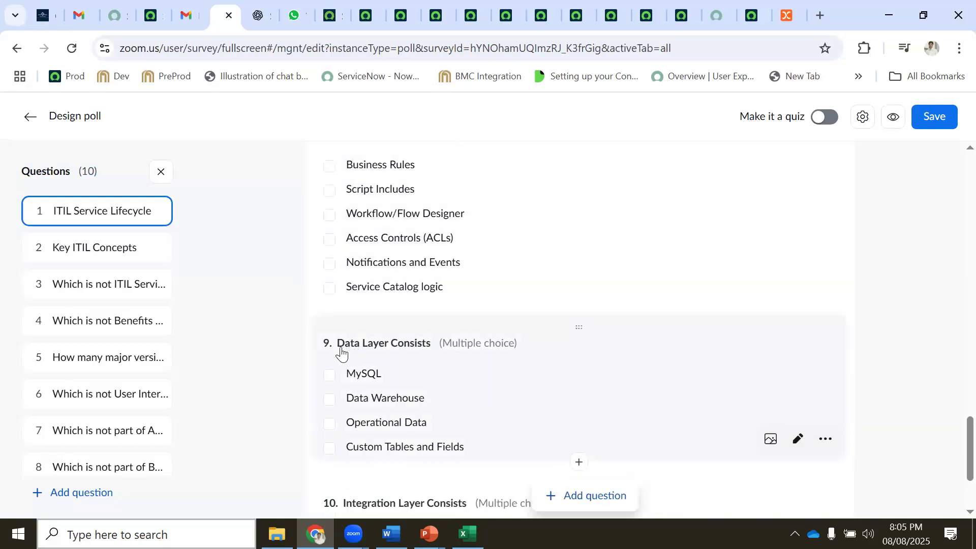
pyautogui.scroll(-2, 432, 347)
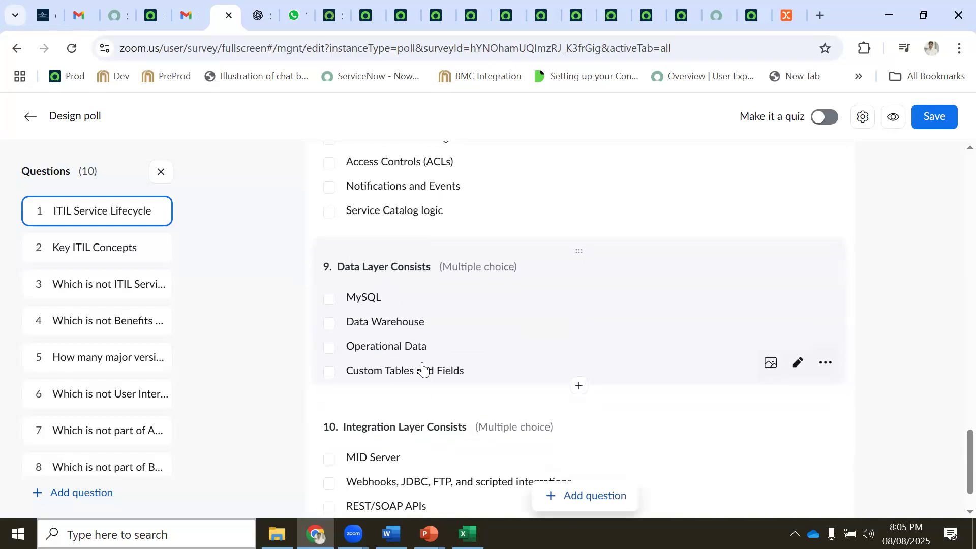
pyautogui.scroll(2, 402, 309)
pyautogui.scroll(4, 404, 309)
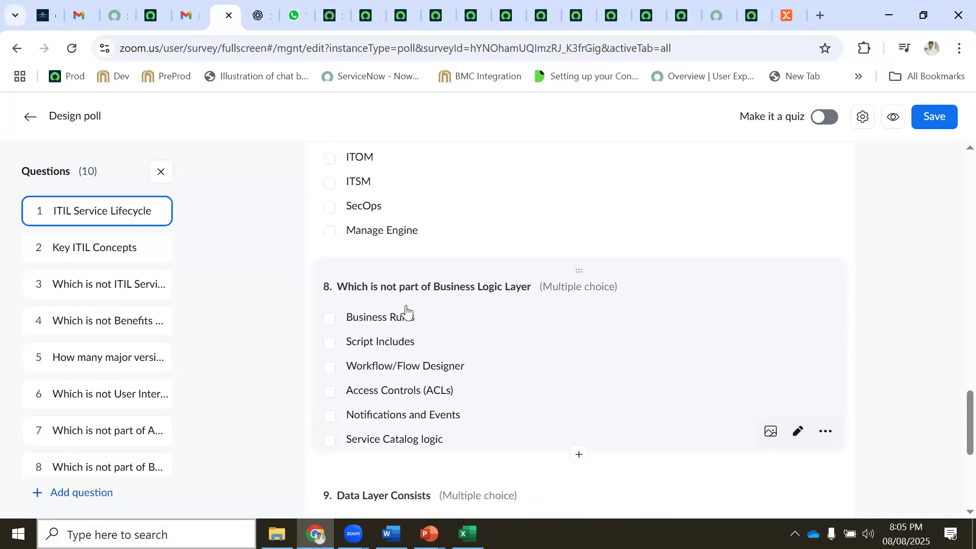
pyautogui.scroll(-2, 458, 331)
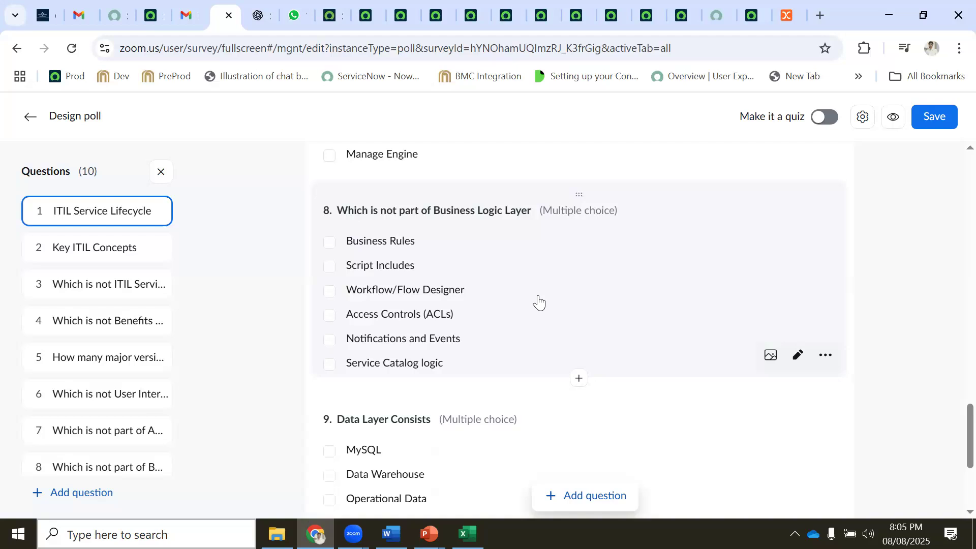
pyautogui.scroll(-3, 538, 302)
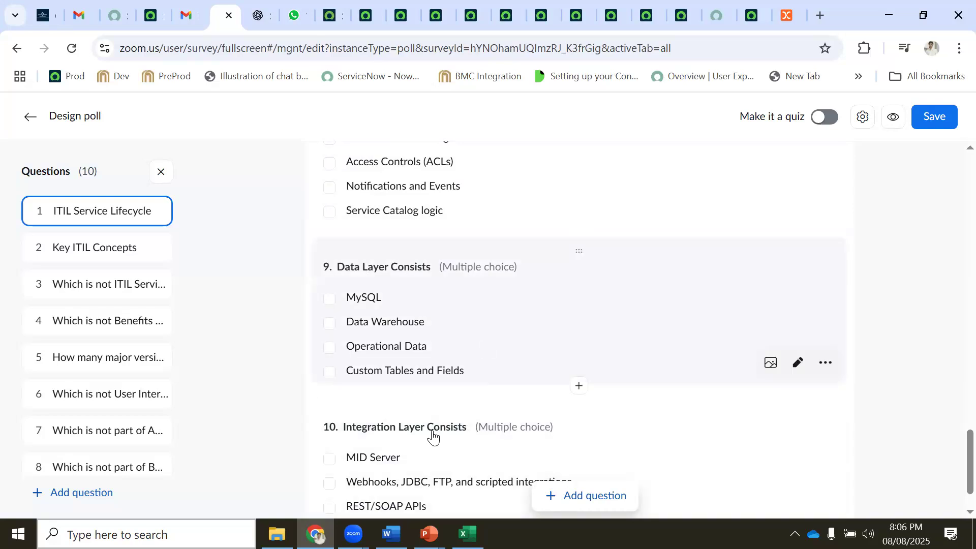
pyautogui.hotkey('alt', 'Tab')
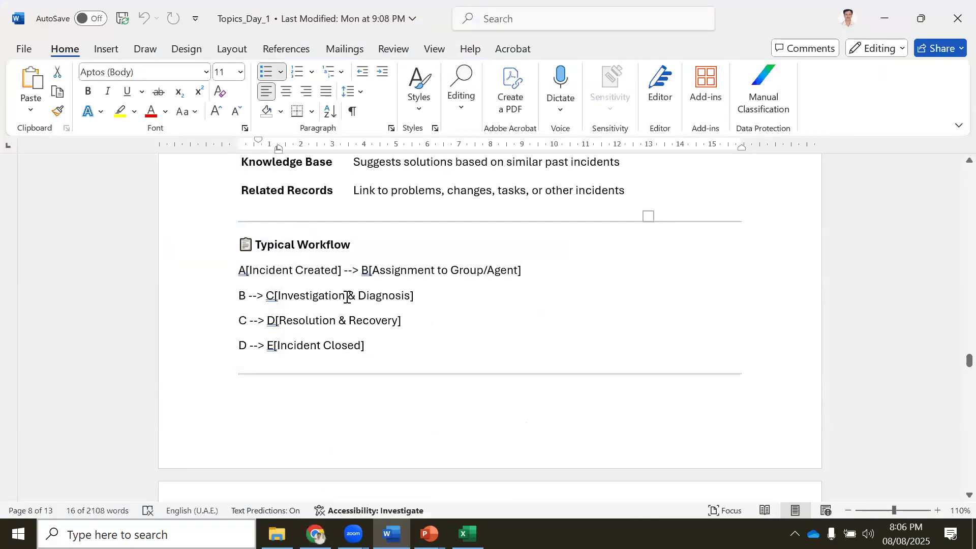
# Switch from Topics_Day_1 back to the Zoom poll editor at questions 9 and 10
pyautogui.hotkey('alt', 'Tab')
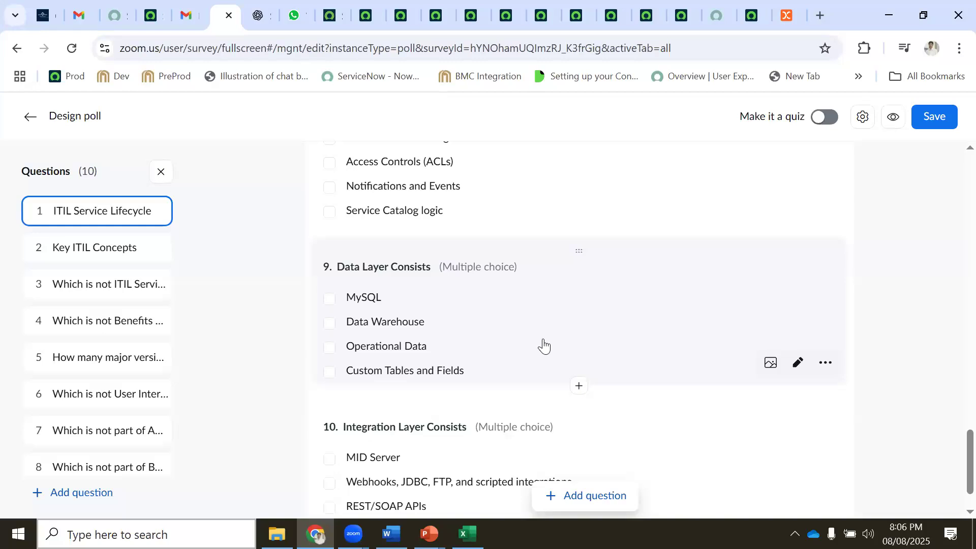
# Scroll the poll back to the top, then bring up Topics_Day_1 at its Benefits of SaaS list
pyautogui.scroll(-1, 544, 345)
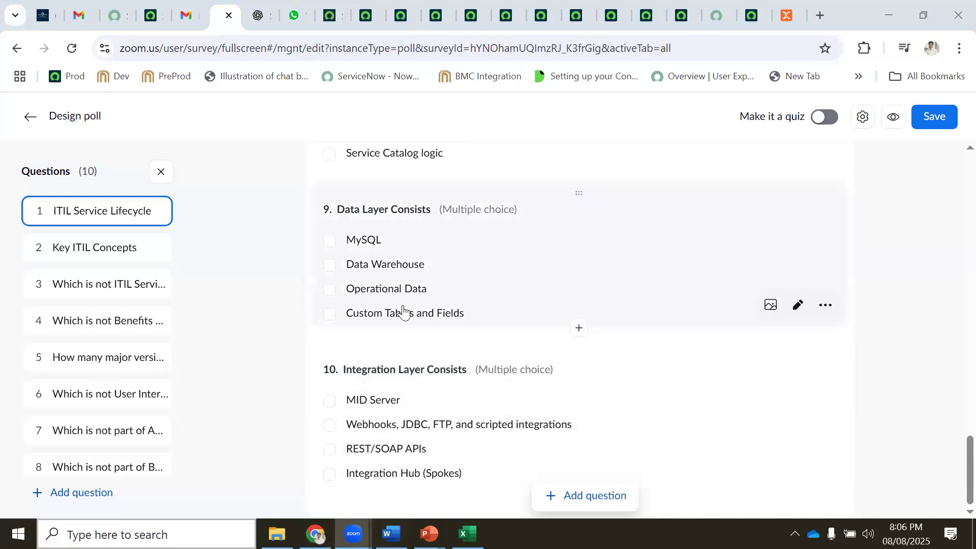
pyautogui.scroll(20, 401, 313)
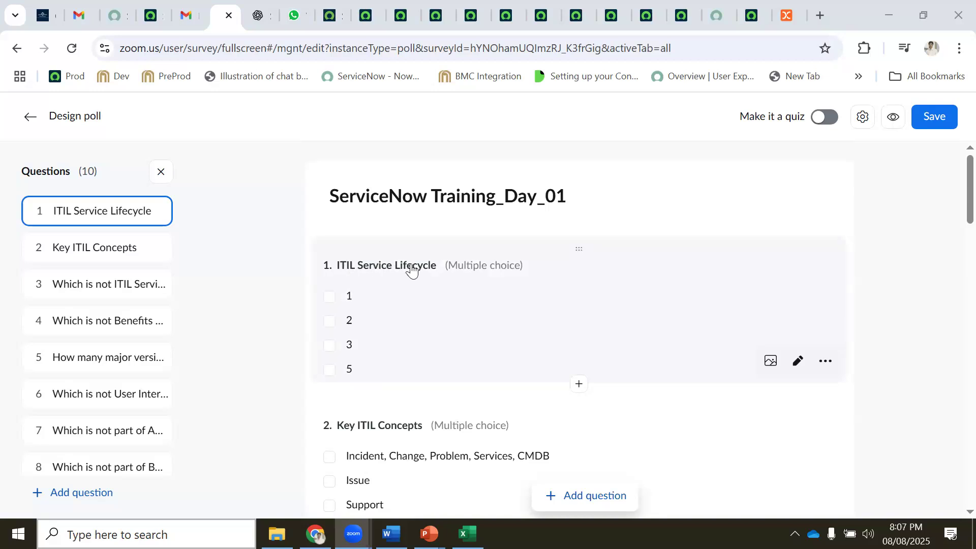
pyautogui.click(391, 534)
pyautogui.scroll(15, 407, 308)
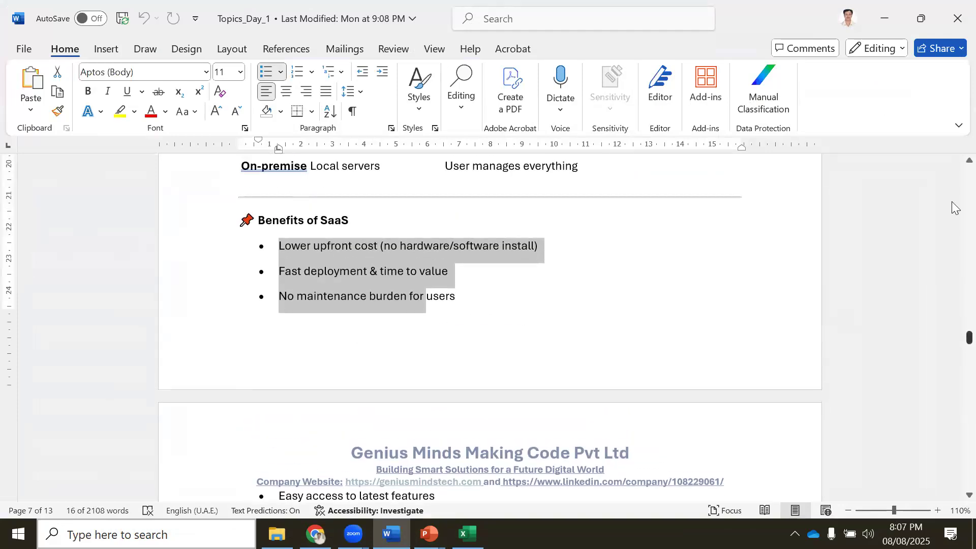
# Read the Word notes down to the 5 ITIL v3 Lifecycle Stages table, then return to the poll
pyautogui.scroll(-10, 488, 364)
pyautogui.scroll(-10, 484, 395)
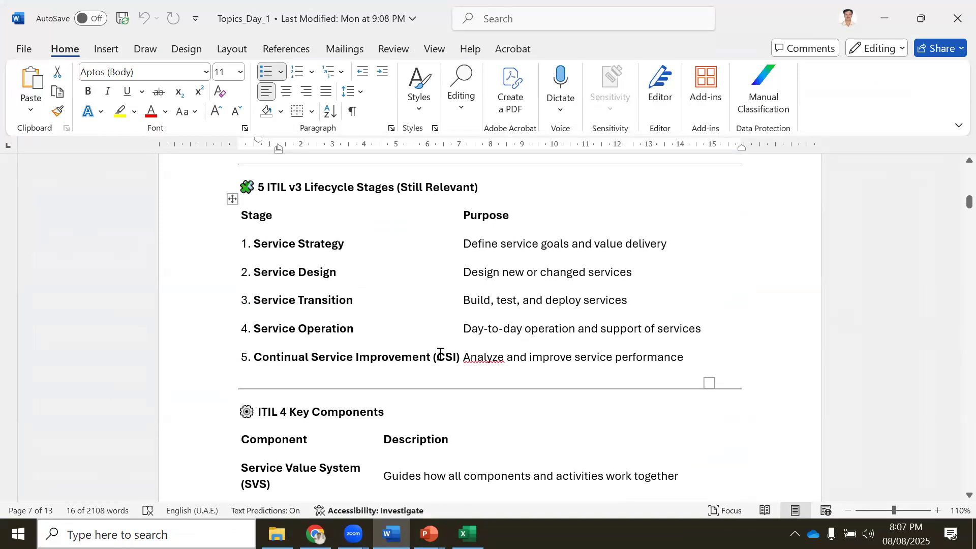
pyautogui.click(315, 534)
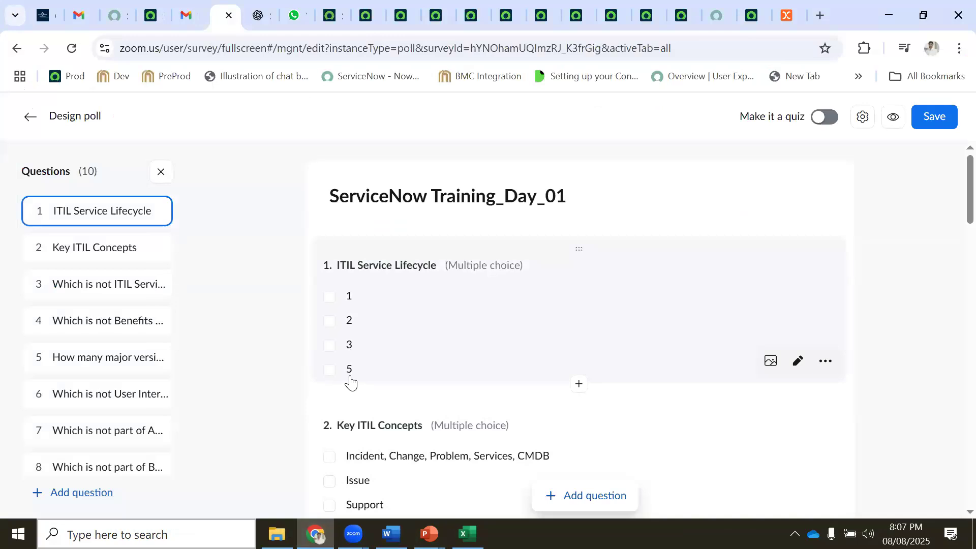
# Review poll questions 1–3, including Key ITIL Concepts, then bring the Word notes back
pyautogui.scroll(-1, 350, 379)
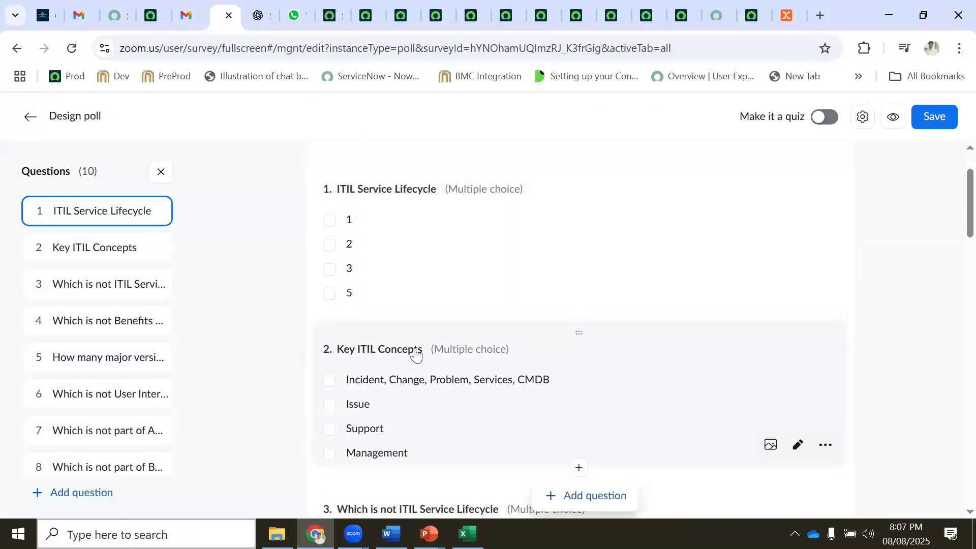
pyautogui.scroll(-1, 411, 407)
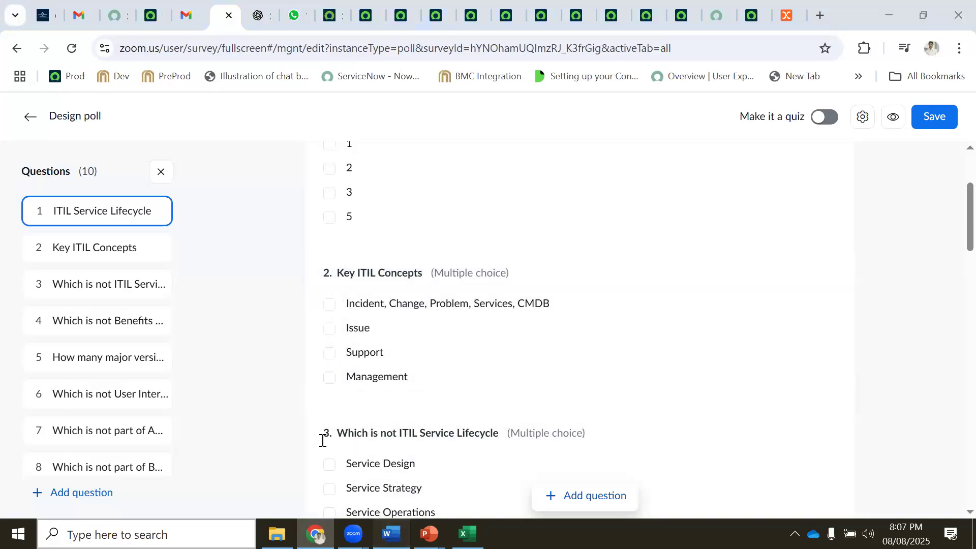
pyautogui.click(392, 533)
# Read the Word notes down to the ITIL Certification Path table, then return to the Zoom poll
pyautogui.scroll(-3, 340, 371)
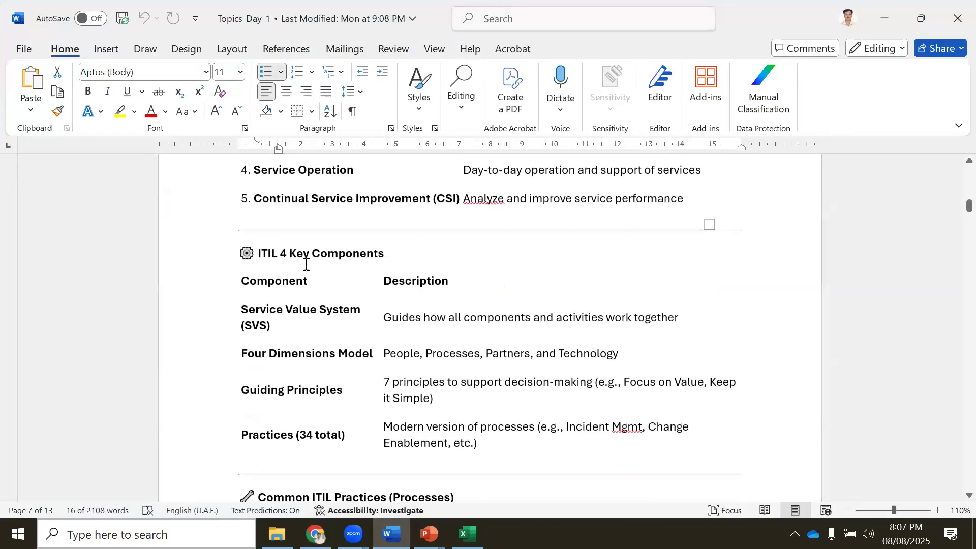
pyautogui.scroll(-5, 361, 283)
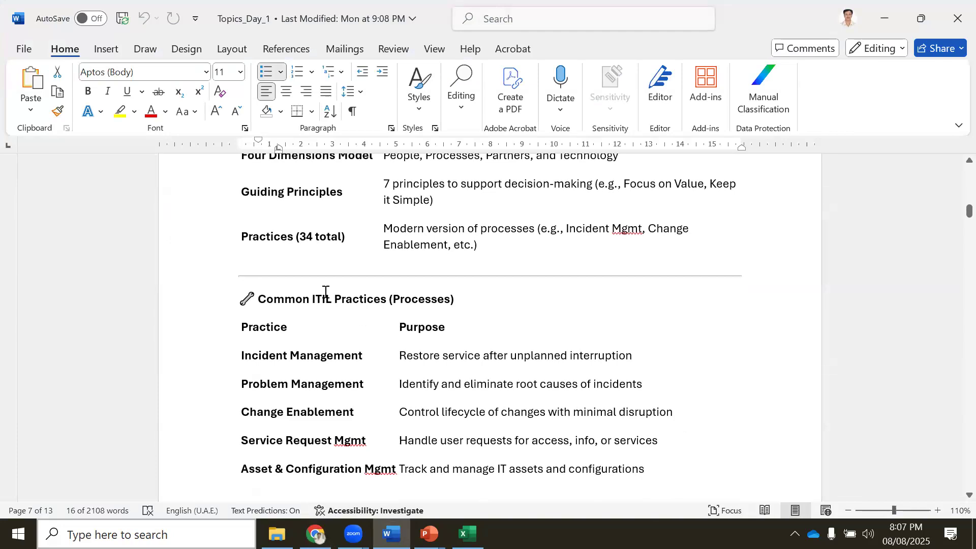
pyautogui.scroll(-1, 305, 322)
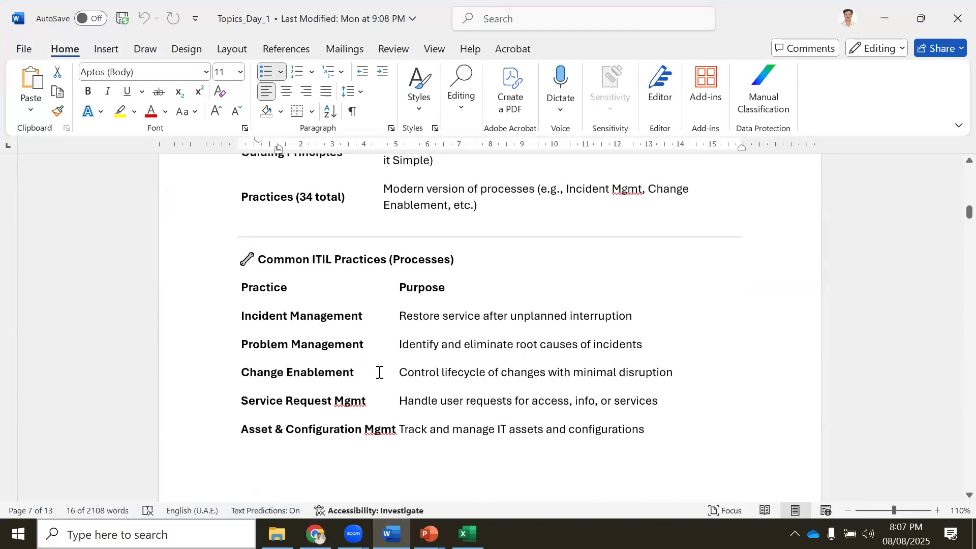
pyautogui.scroll(-2, 317, 424)
pyautogui.scroll(-6, 318, 416)
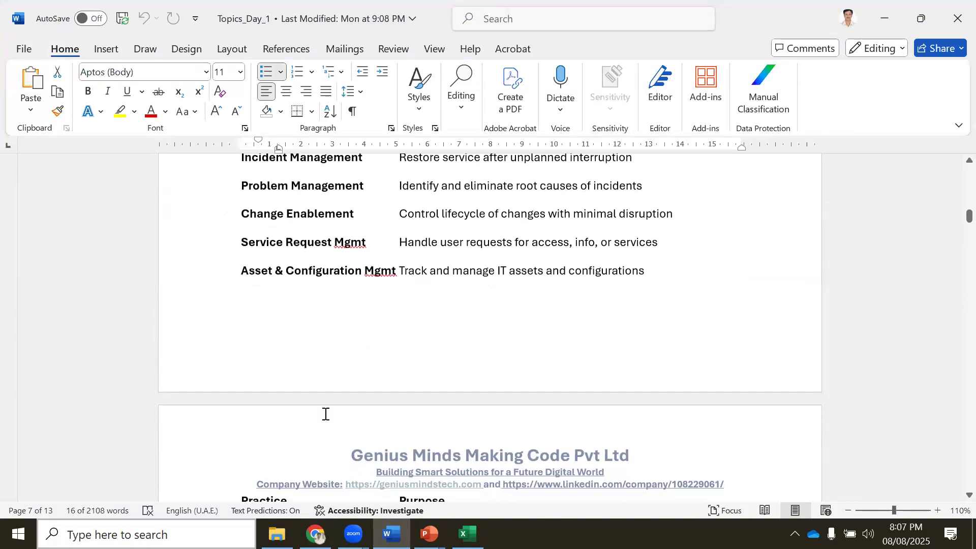
pyautogui.scroll(-3, 321, 451)
pyautogui.scroll(-1, 489, 326)
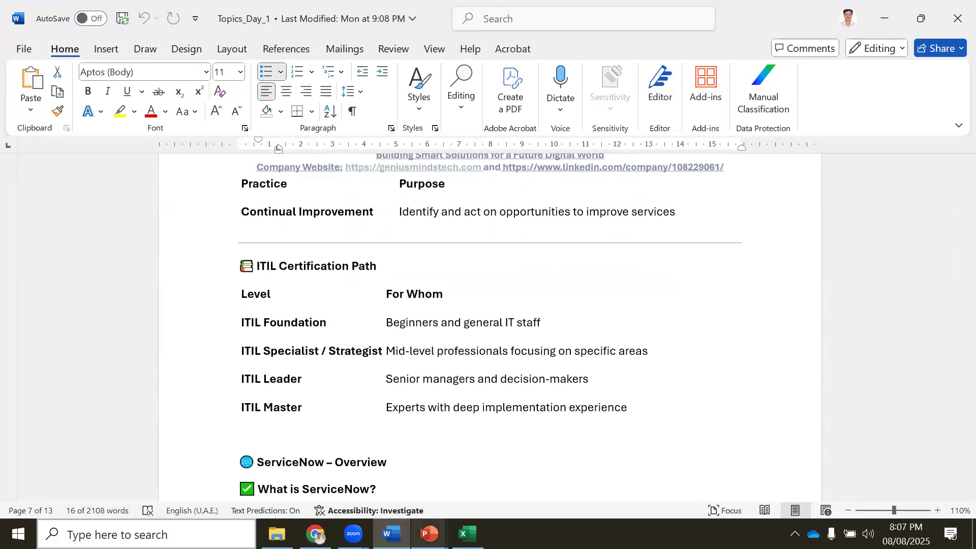
pyautogui.click(353, 533)
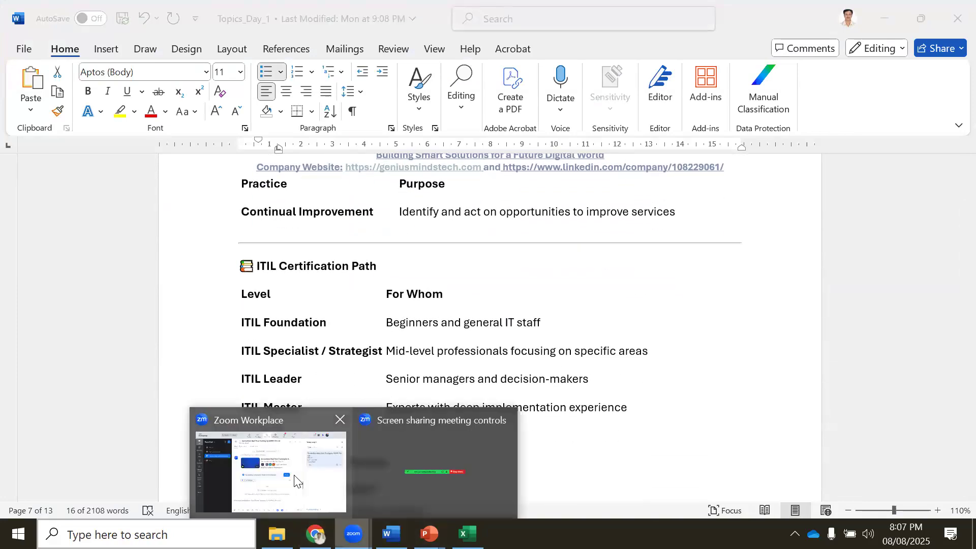
pyautogui.click(277, 473)
# Review poll questions 3 to 5, then show the open PowerPoint presentations
pyautogui.click(315, 534)
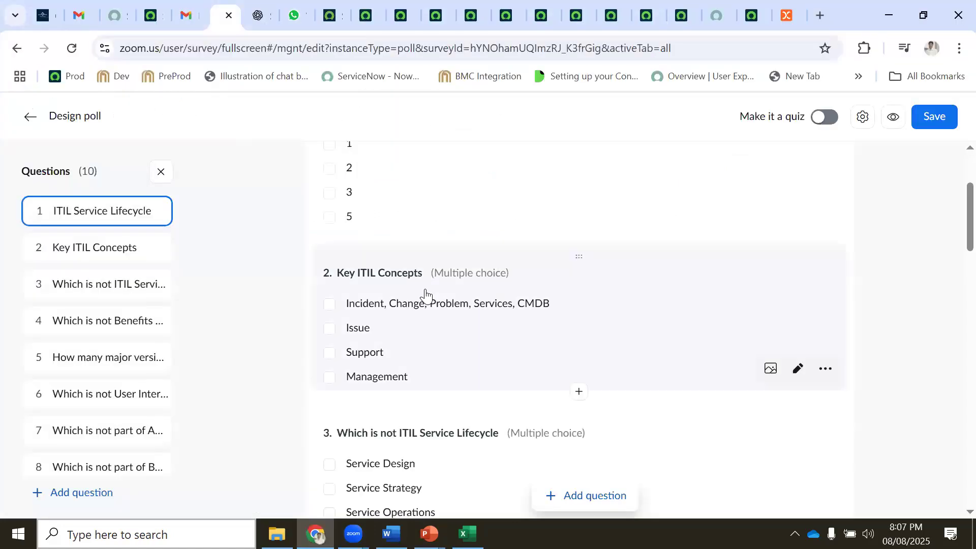
pyautogui.scroll(-3, 425, 295)
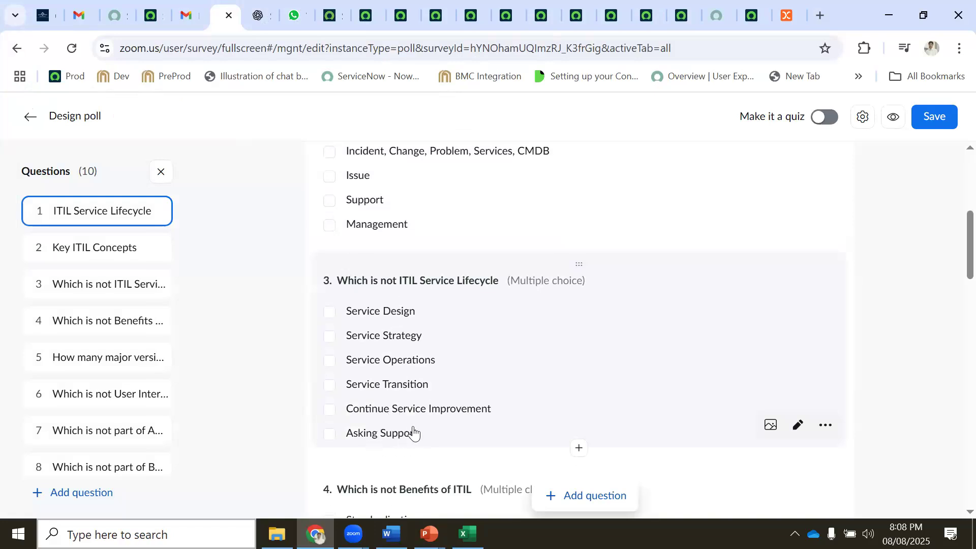
pyautogui.scroll(-1, 414, 430)
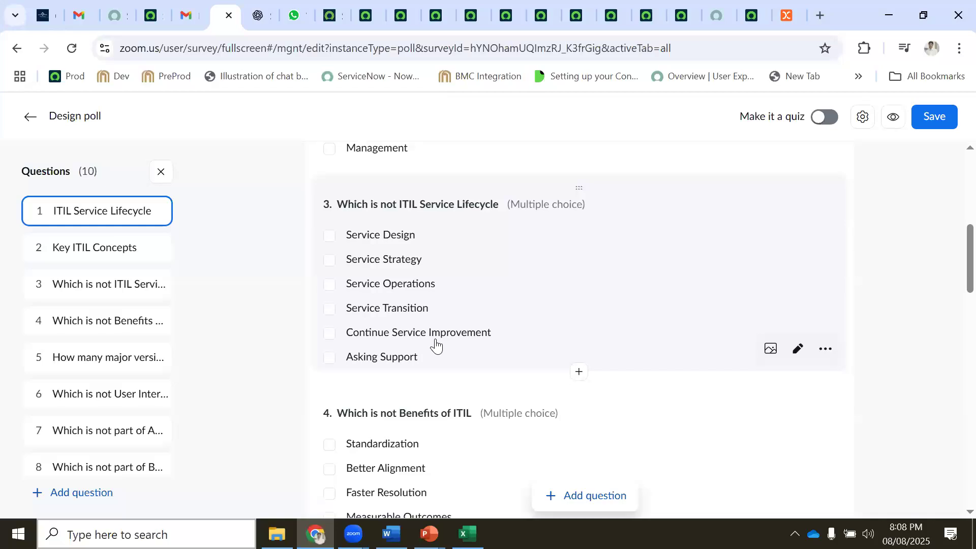
pyautogui.scroll(-1, 436, 346)
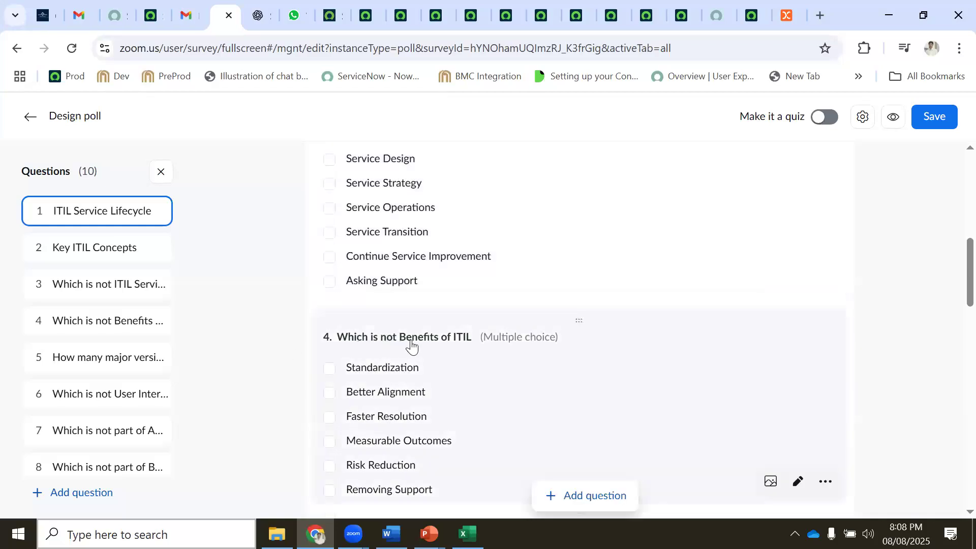
pyautogui.scroll(-2, 430, 339)
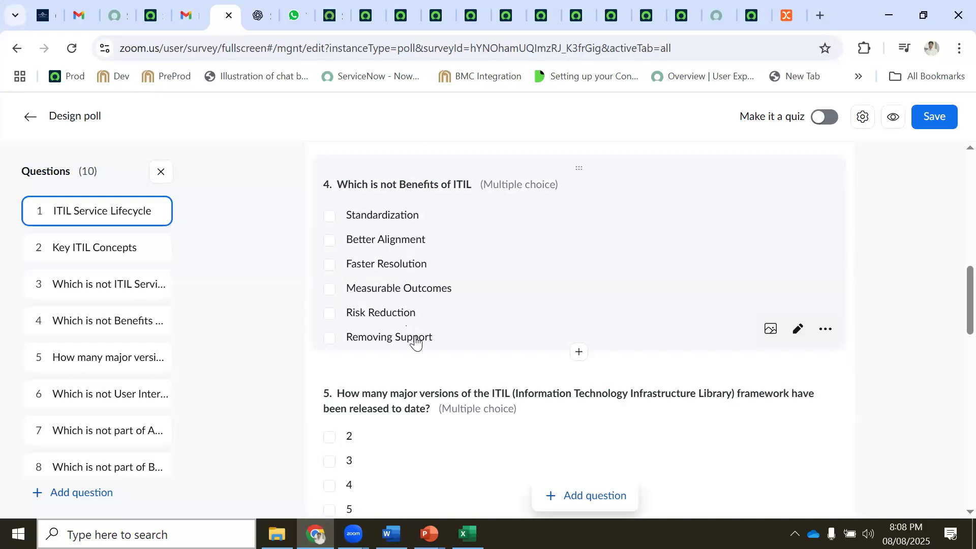
pyautogui.scroll(-2, 425, 339)
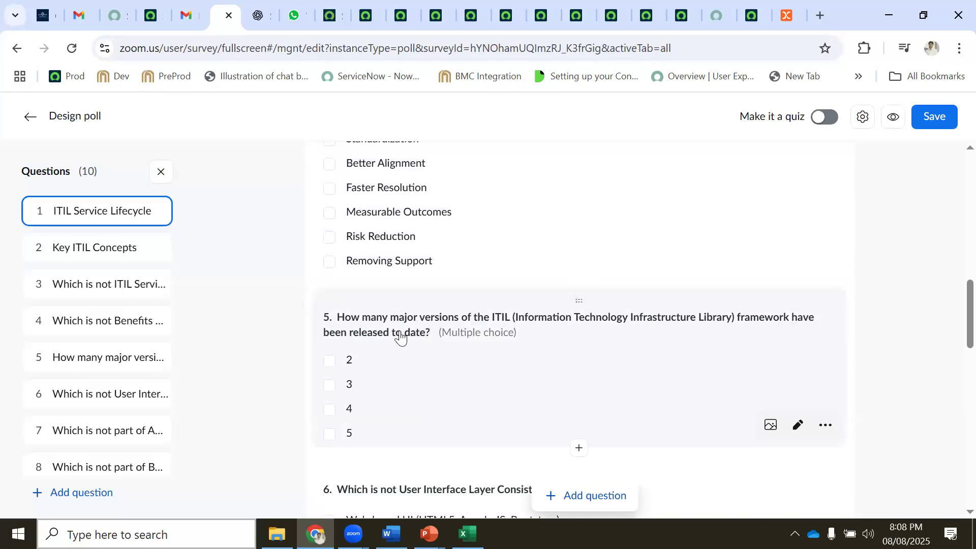
pyautogui.click(429, 533)
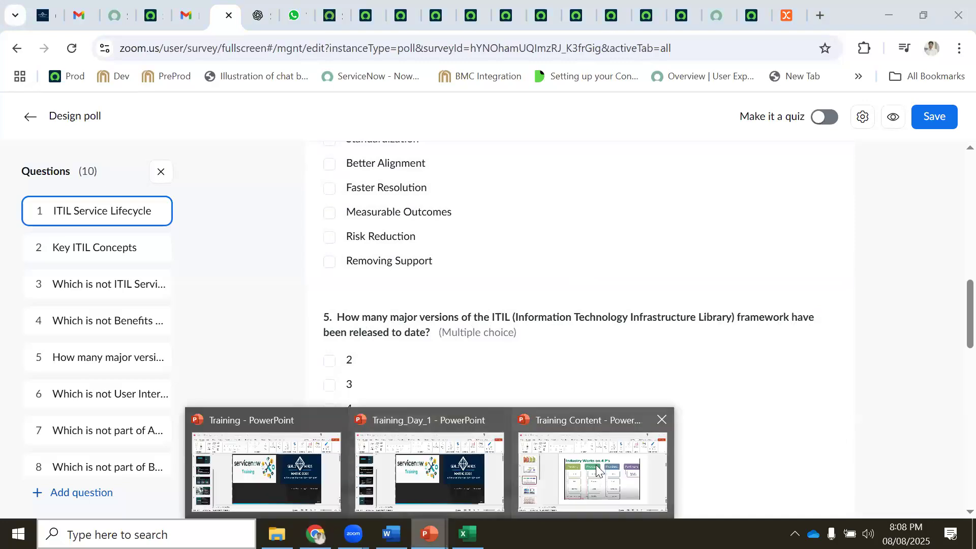
# View the Training Content ITIL Journey slide, minimize PowerPoint, and go to Word's Key Capabilities table
pyautogui.click(592, 471)
pyautogui.click(73, 244)
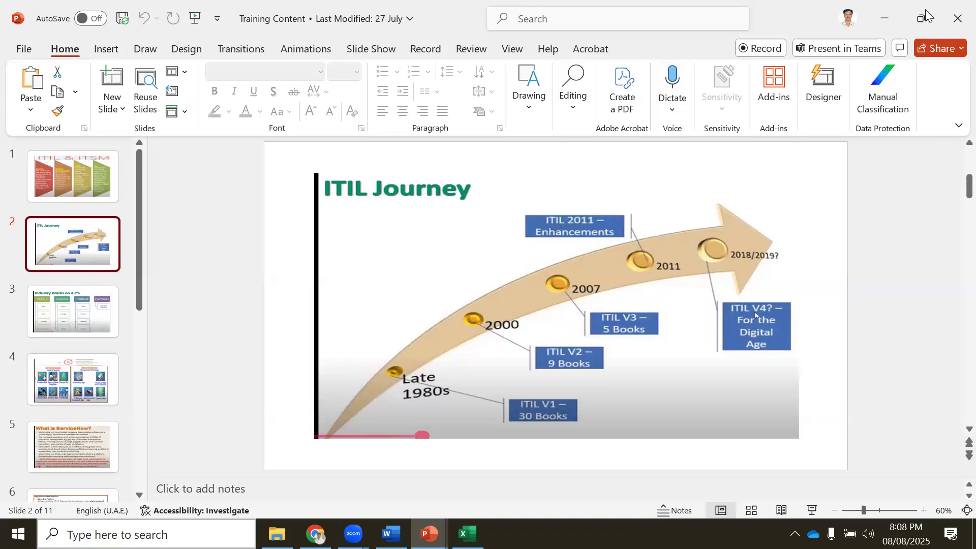
pyautogui.click(884, 19)
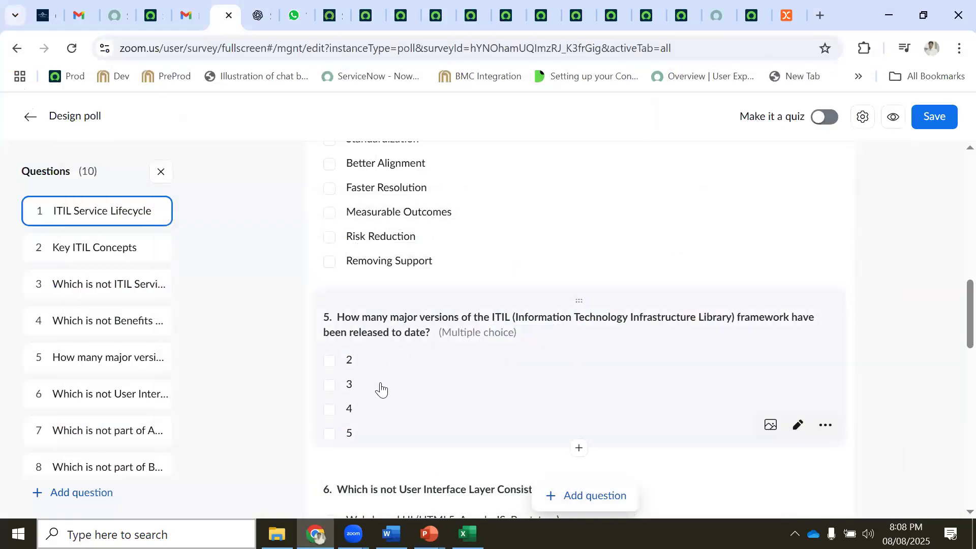
pyautogui.scroll(-3, 355, 407)
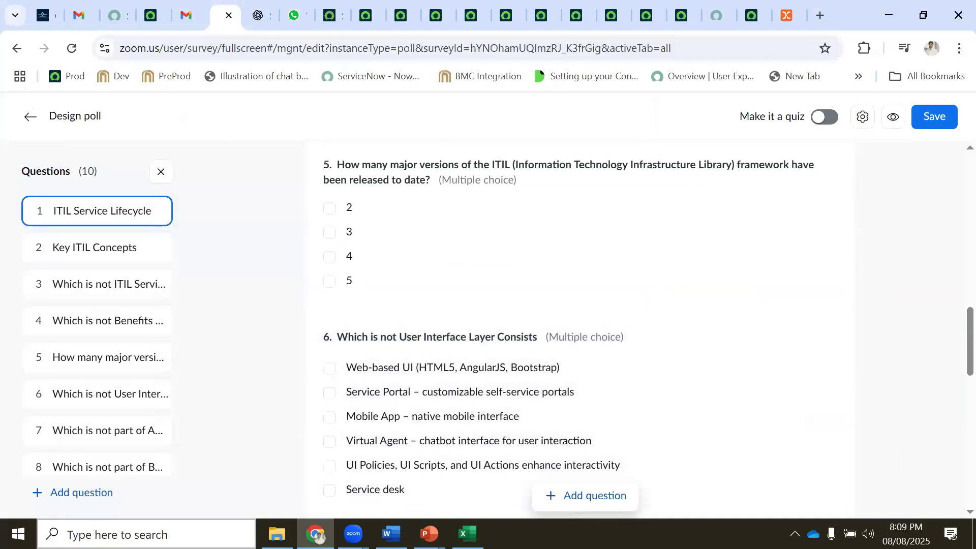
pyautogui.click(391, 534)
# Read the Word notes down to the SaaS Feature/Description table, then return to the Zoom poll editor
pyautogui.scroll(-15, 364, 322)
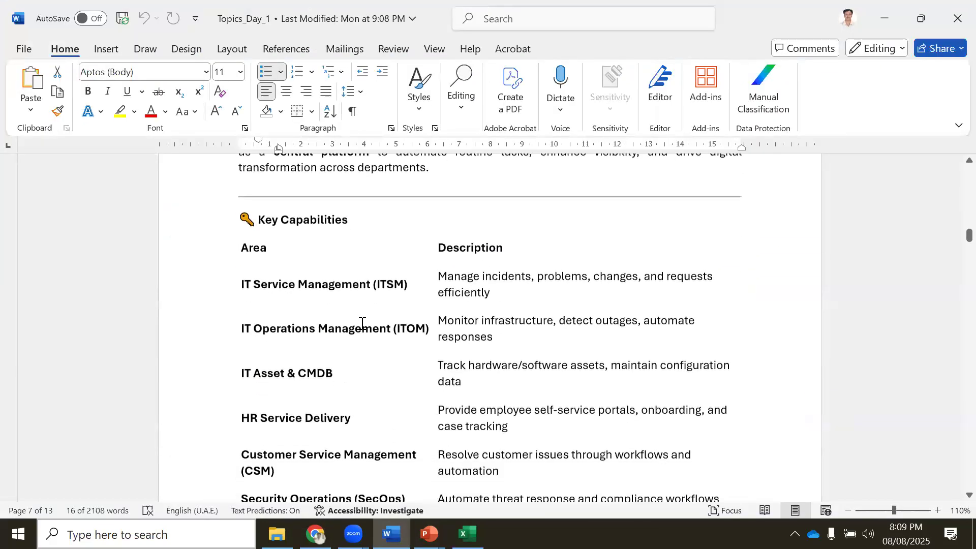
pyautogui.scroll(-20, 363, 326)
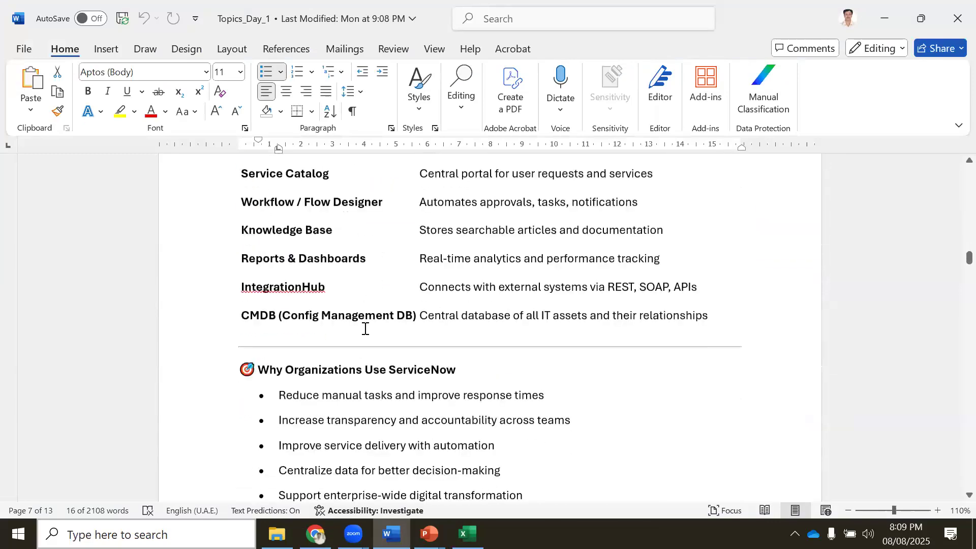
pyautogui.scroll(-20, 368, 333)
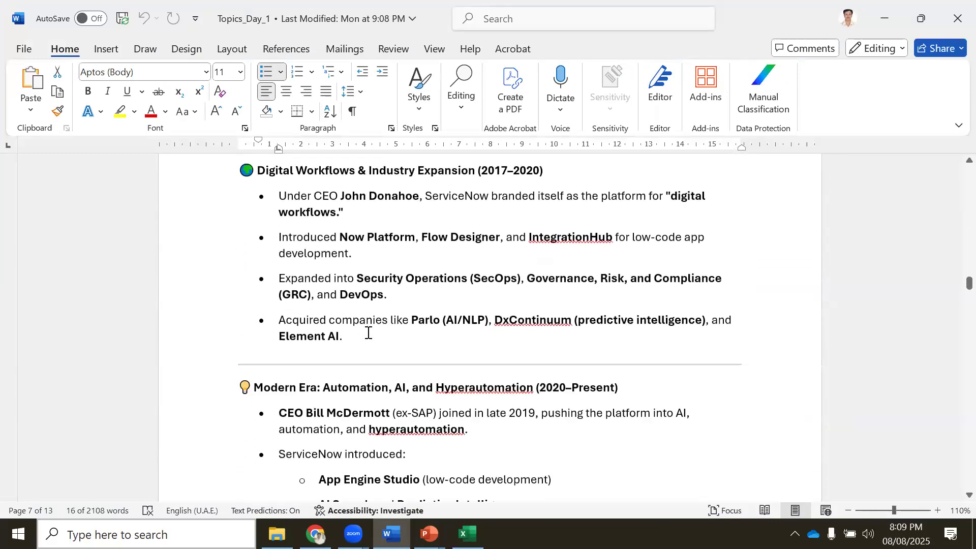
pyautogui.scroll(-5, 366, 331)
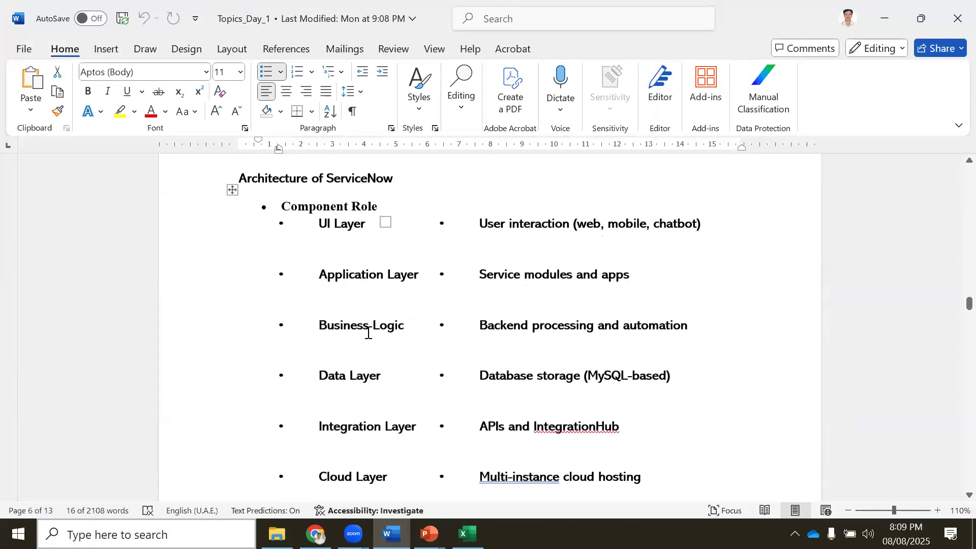
pyautogui.scroll(3, 427, 313)
pyautogui.scroll(1, 427, 313)
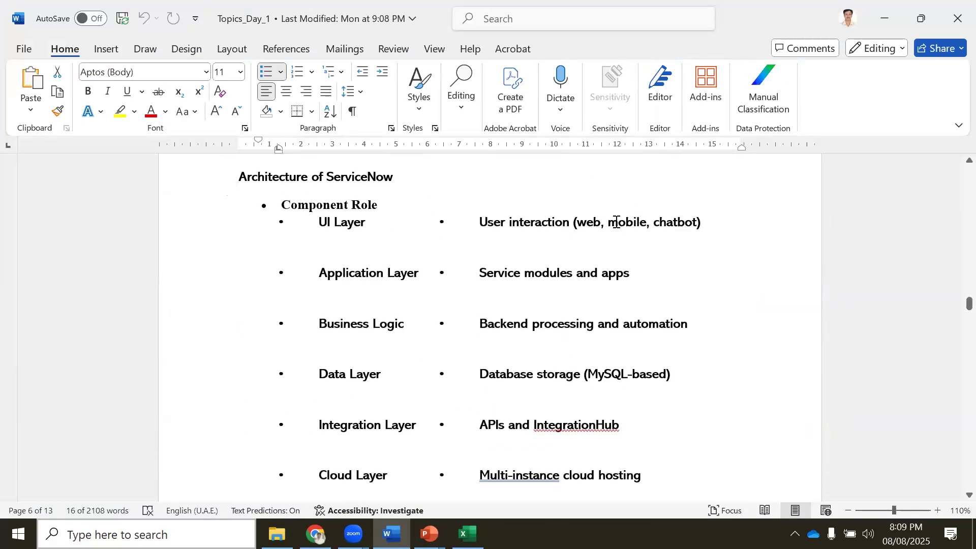
pyautogui.scroll(-8, 516, 333)
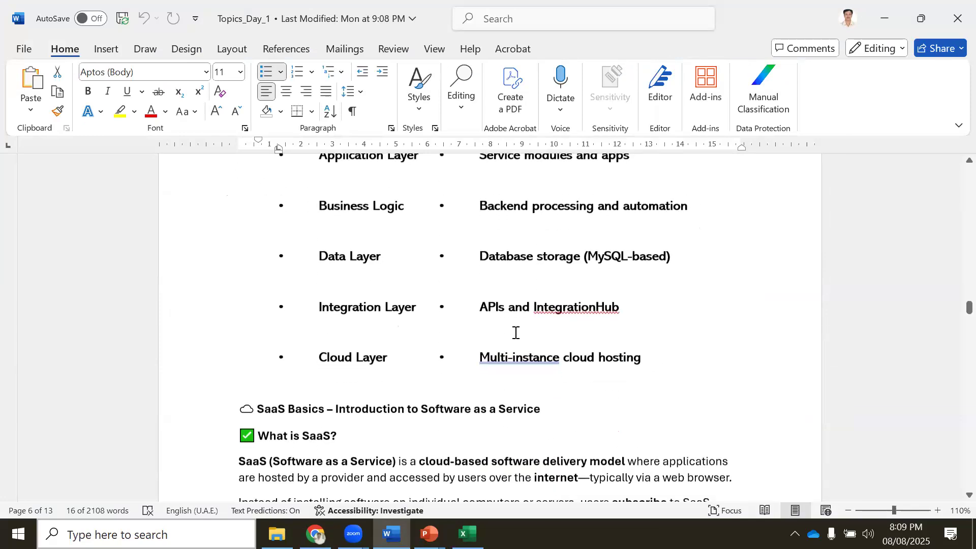
pyautogui.scroll(-4, 515, 333)
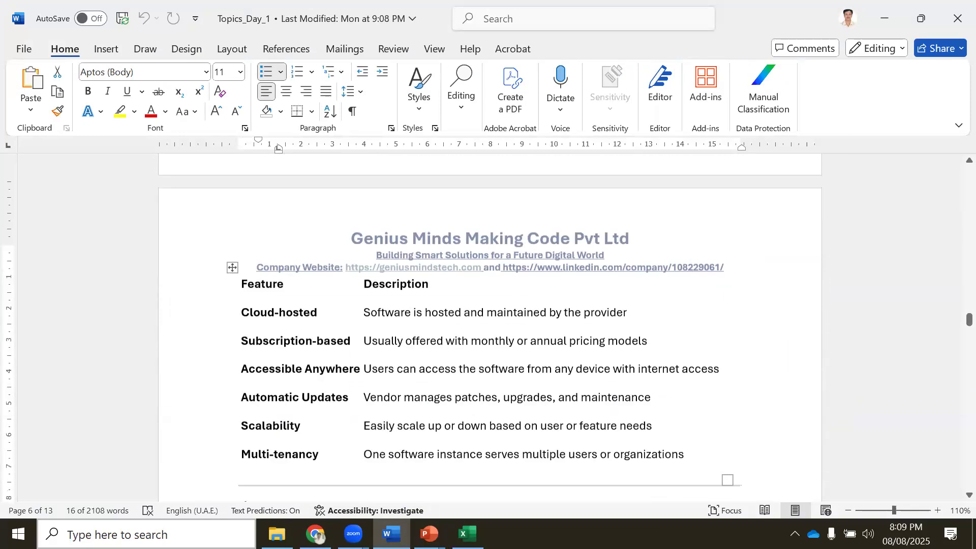
pyautogui.click(315, 534)
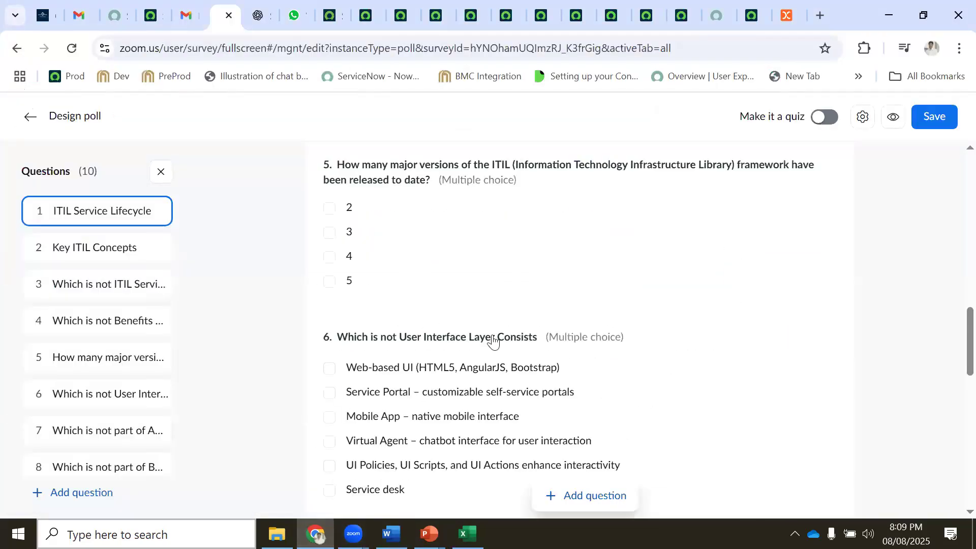
# Scroll the Zoom poll down to question 8 on the Business Logic Layer and its six options
pyautogui.scroll(-3, 406, 376)
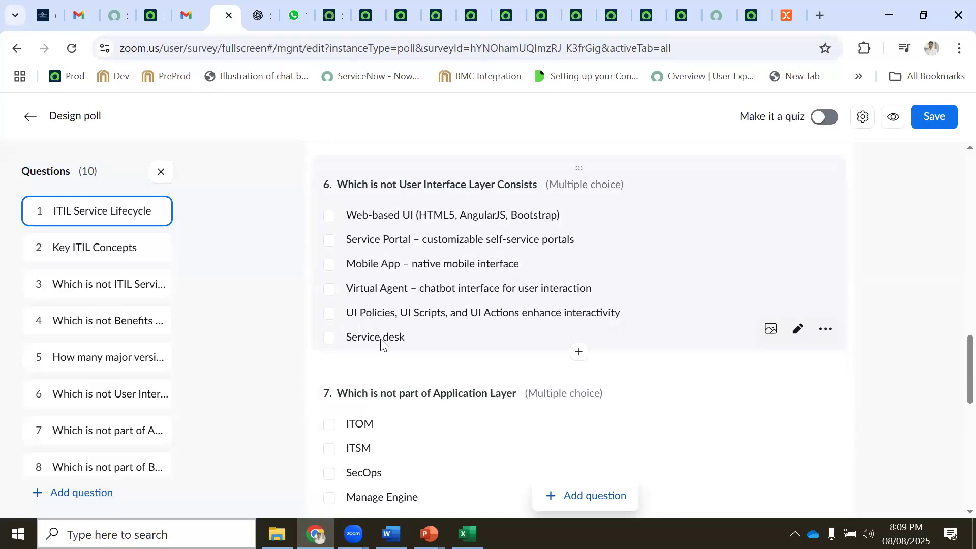
pyautogui.scroll(-3, 381, 343)
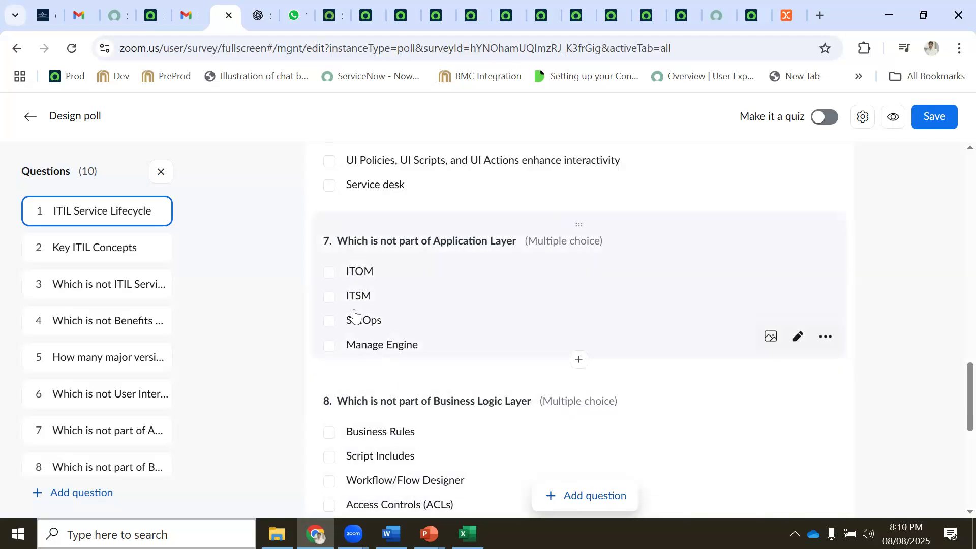
pyautogui.scroll(-3, 416, 386)
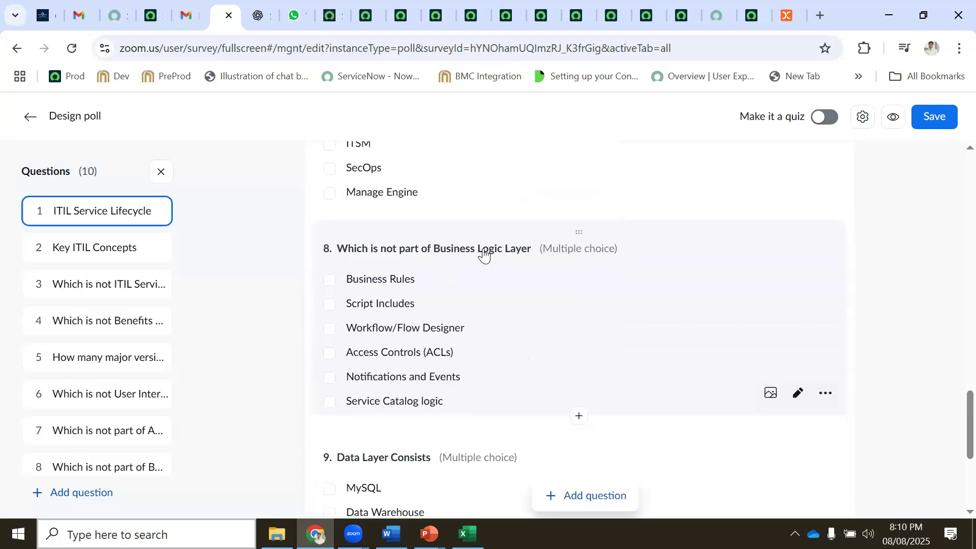
pyautogui.moveTo(429, 533)
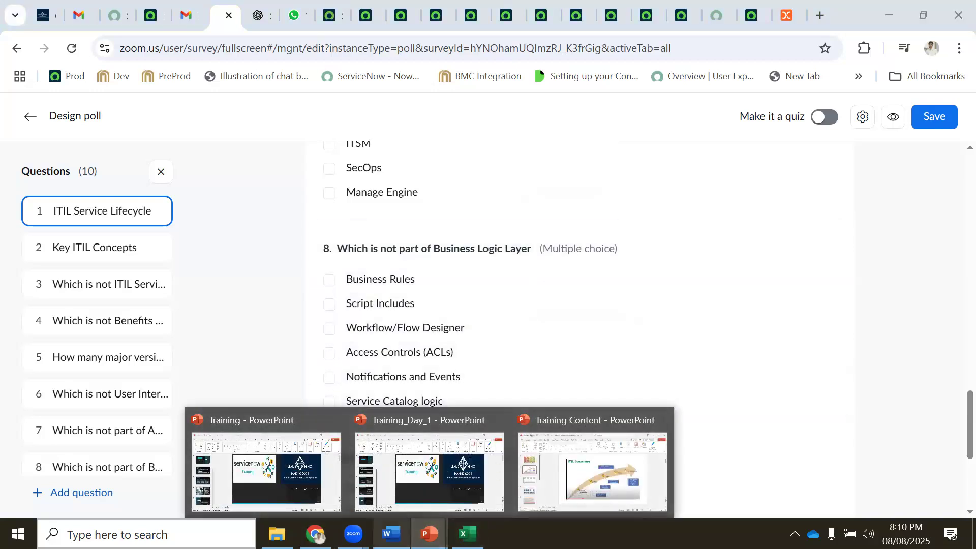
# Skim through Topics_Day_1 in Word, then open Topics_Day_0 from the Training folder
pyautogui.click(392, 533)
pyautogui.scroll(-4, 412, 384)
pyautogui.scroll(-15, 412, 383)
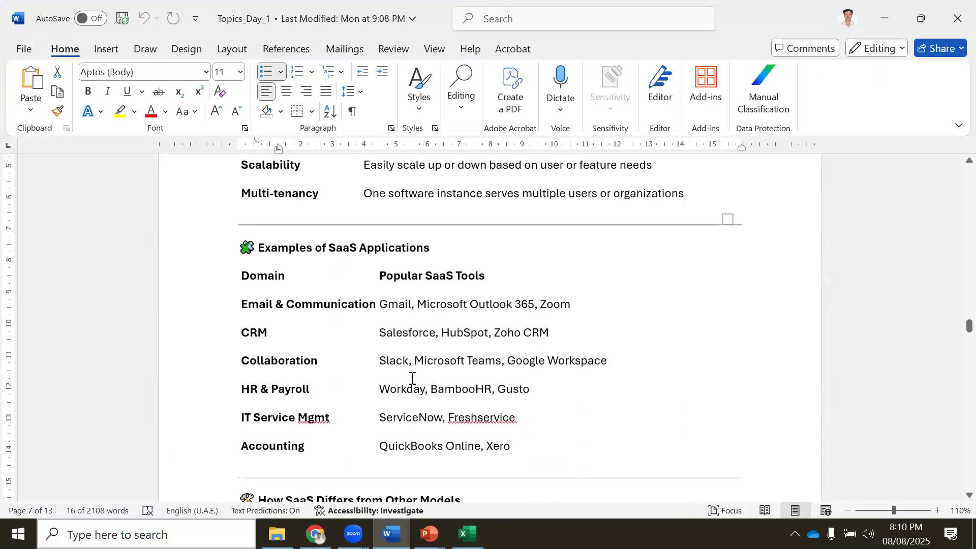
pyautogui.scroll(-18, 412, 384)
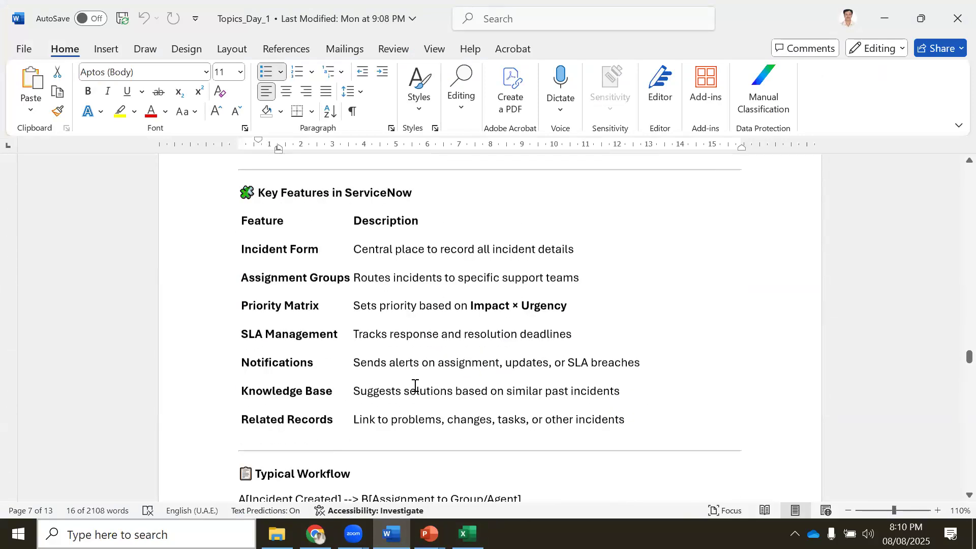
pyautogui.scroll(-2, 422, 397)
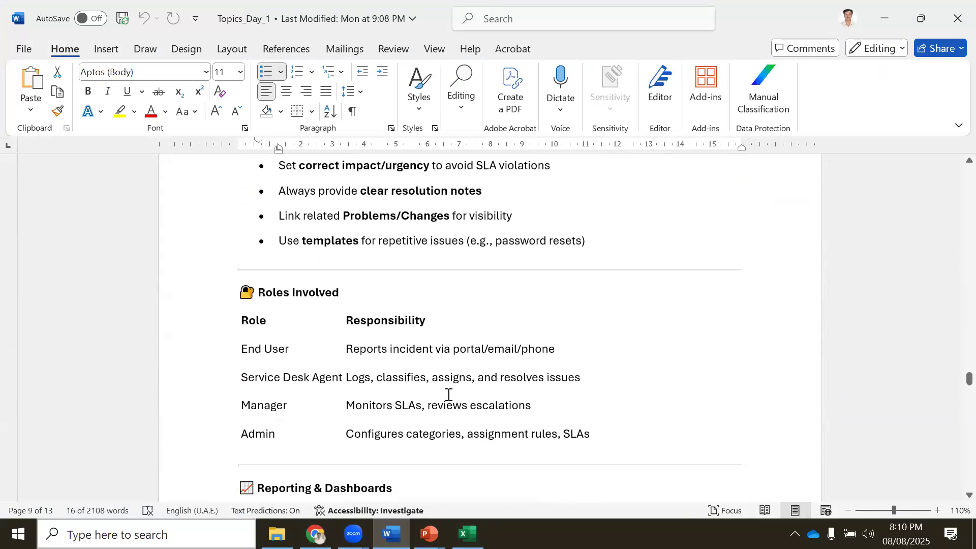
pyautogui.moveTo(960, 378); pyautogui.dragTo(936, 171)
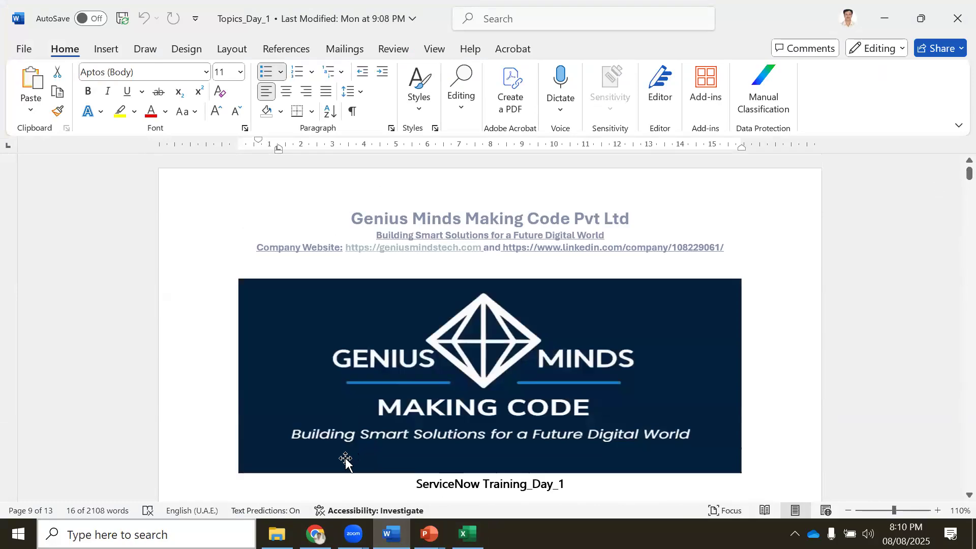
pyautogui.click(277, 534)
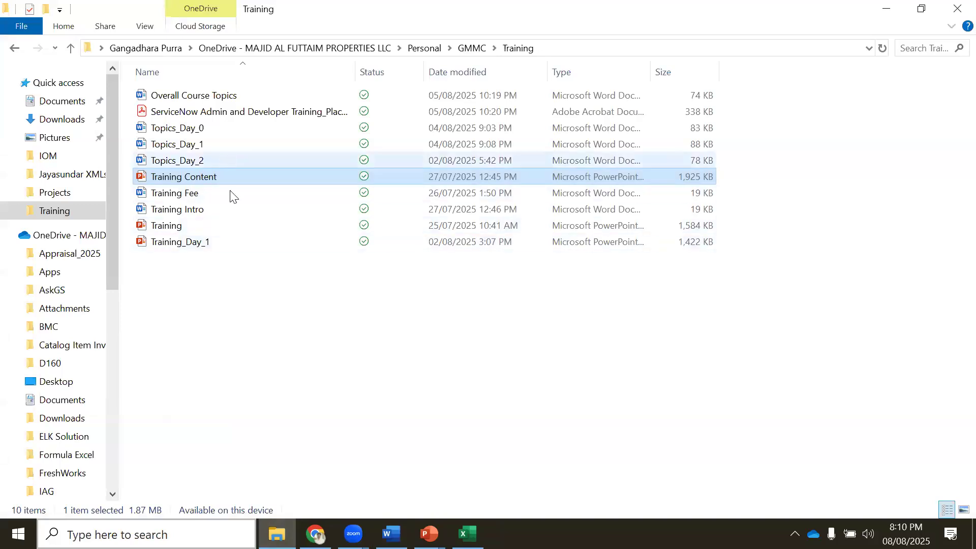
pyautogui.doubleClick(193, 131)
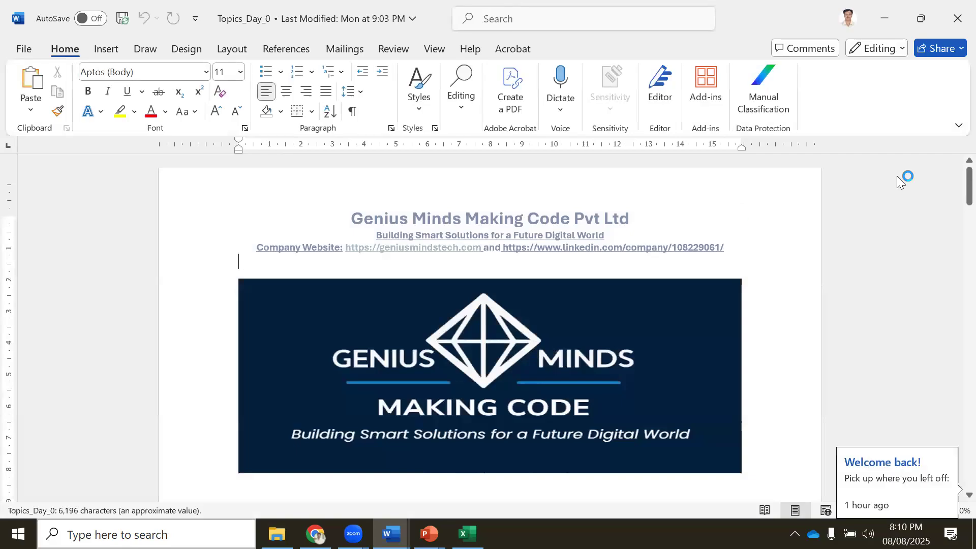
# Locate Topics_Day_0's Business Logic Layer section, compare it with the Zoom poll, and return to Word
pyautogui.moveTo(968, 175); pyautogui.dragTo(956, 363)
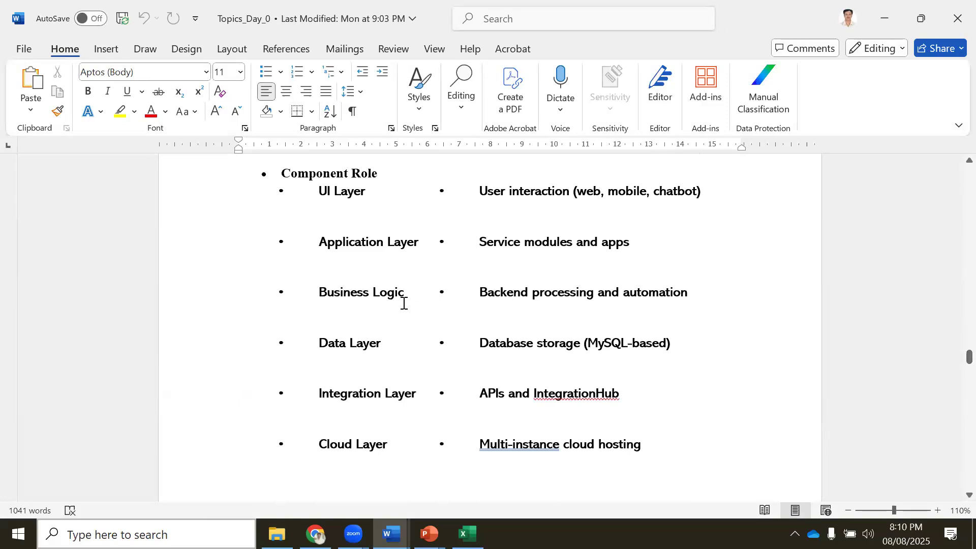
pyautogui.scroll(15, 403, 303)
pyautogui.scroll(10, 404, 303)
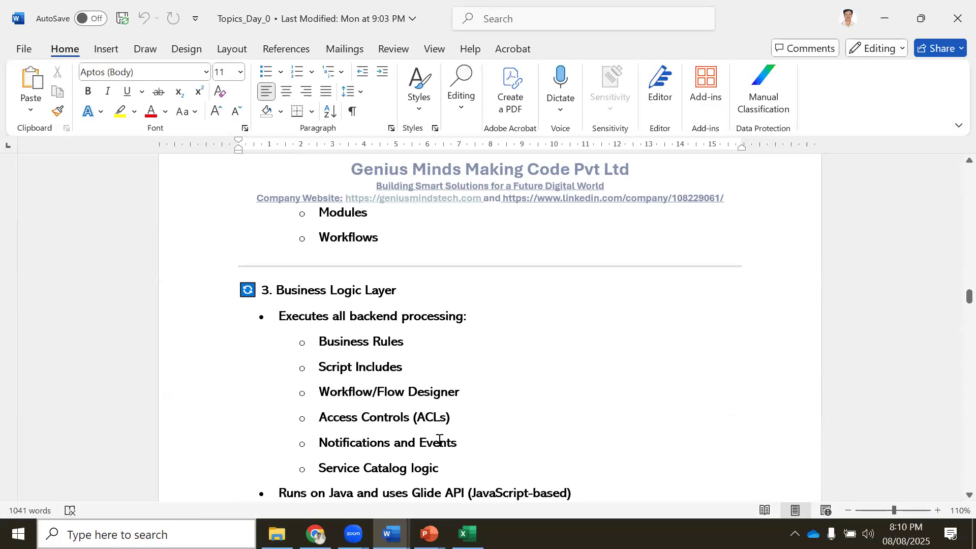
pyautogui.click(315, 534)
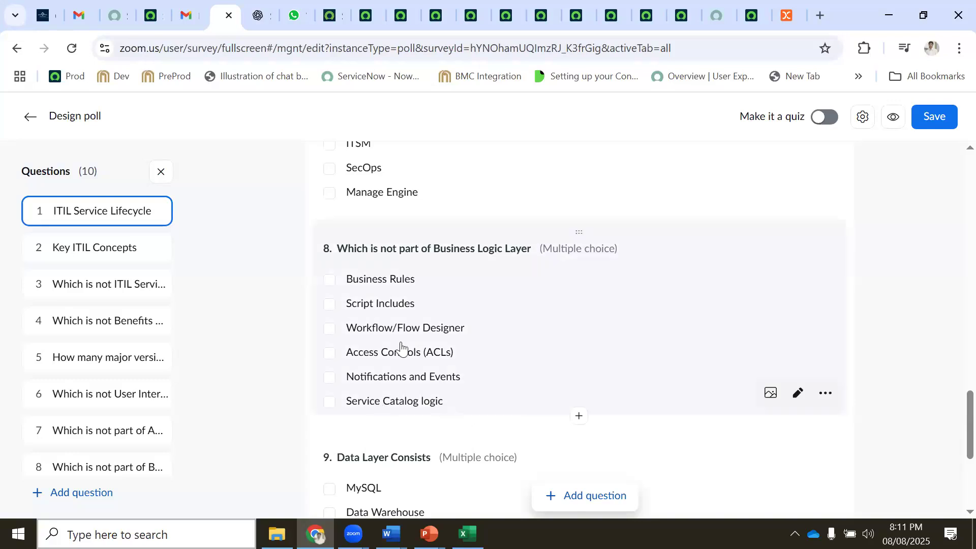
pyautogui.scroll(-3, 427, 397)
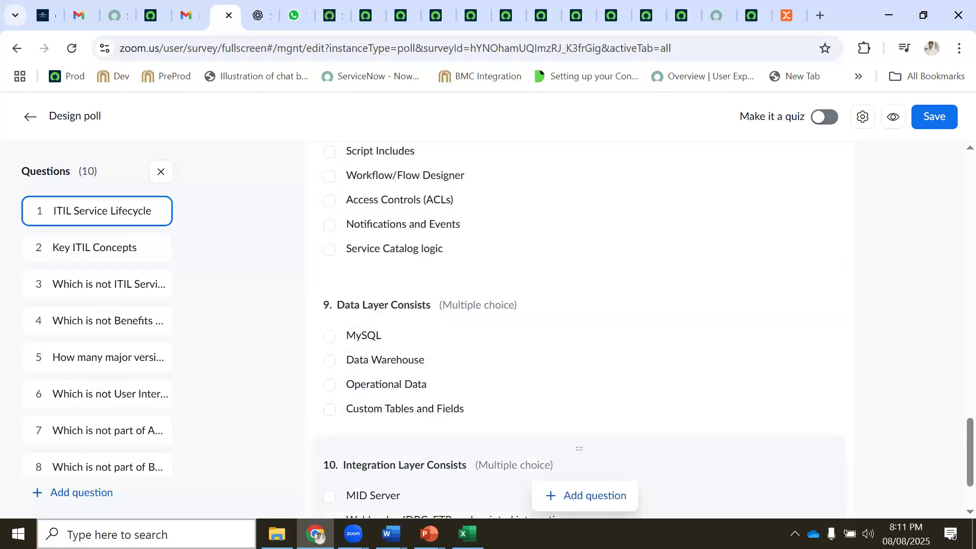
pyautogui.click(391, 534)
pyautogui.click(473, 460)
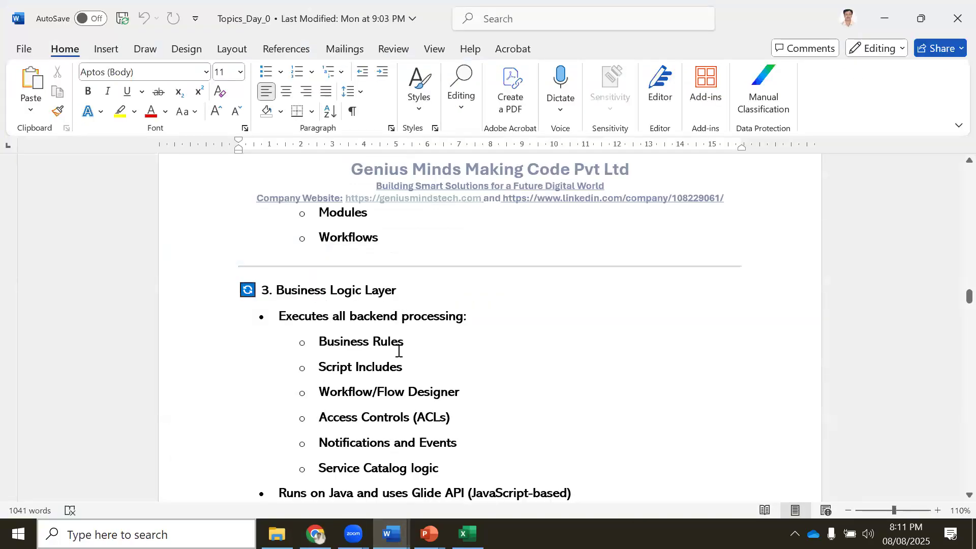
# Review the Data Layer notes, briefly highlighting Operational data, then switch to Zoom poll question 9
pyautogui.scroll(-8, 396, 373)
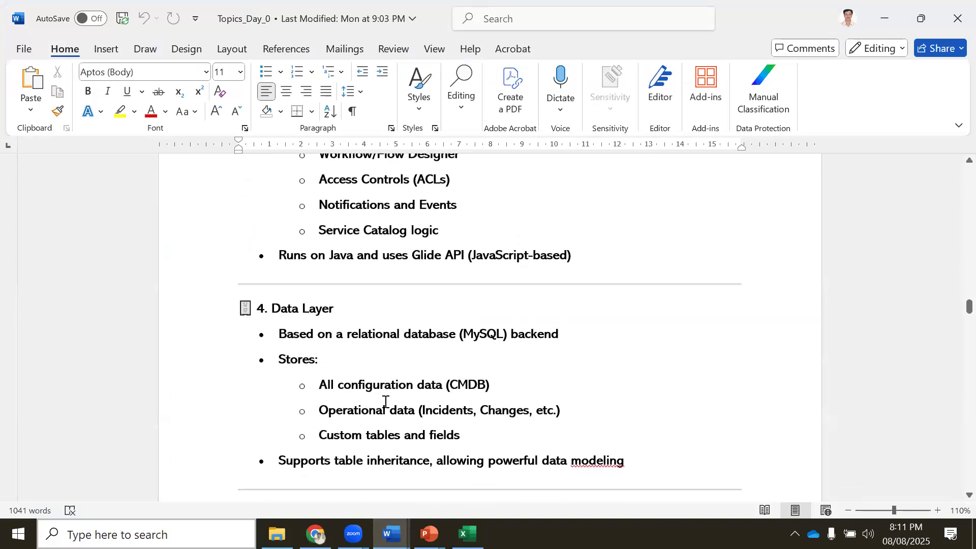
pyautogui.moveTo(390, 410); pyautogui.dragTo(341, 409)
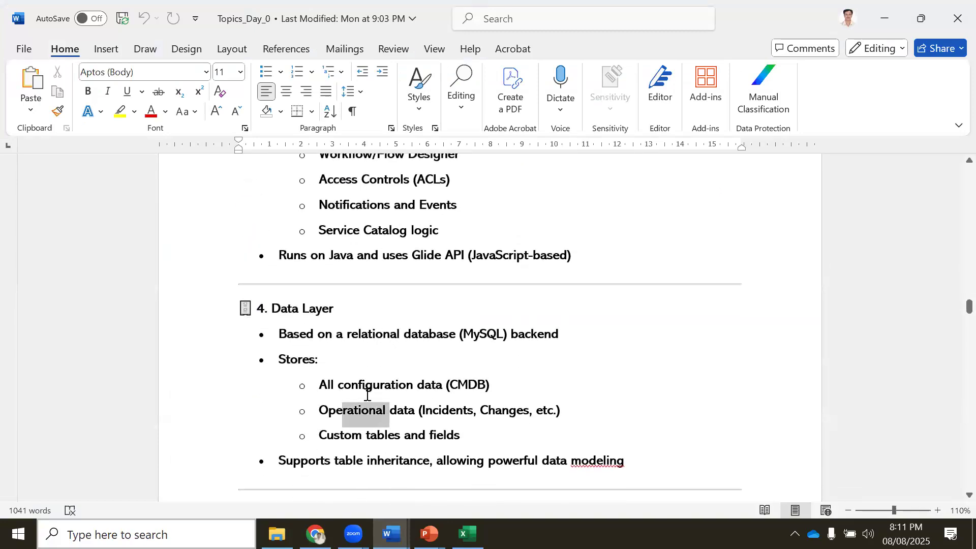
pyautogui.click(342, 384)
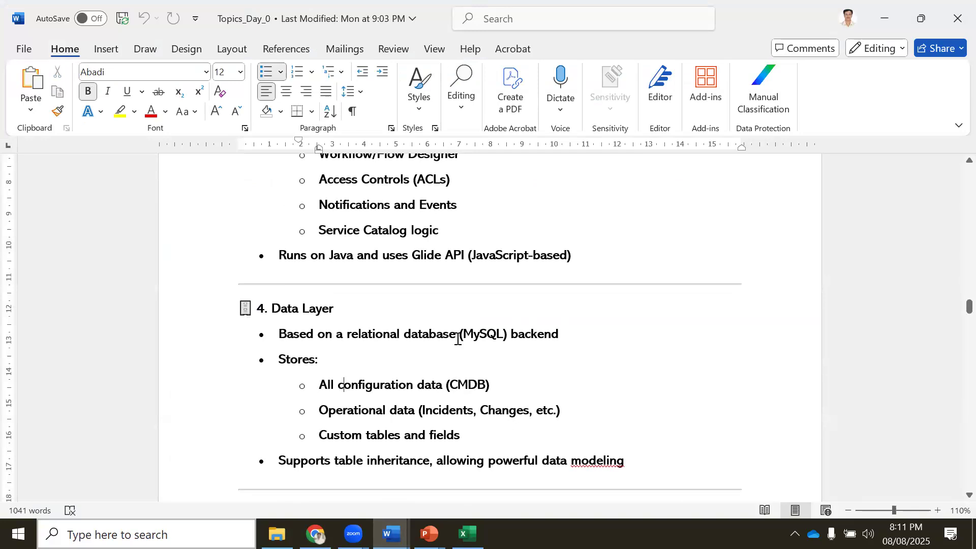
pyautogui.click(315, 533)
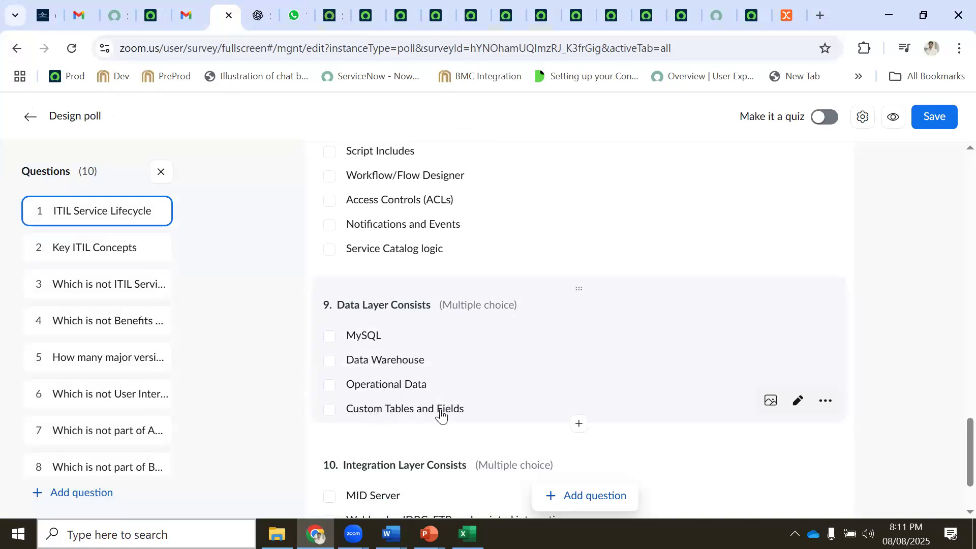
pyautogui.moveTo(390, 533)
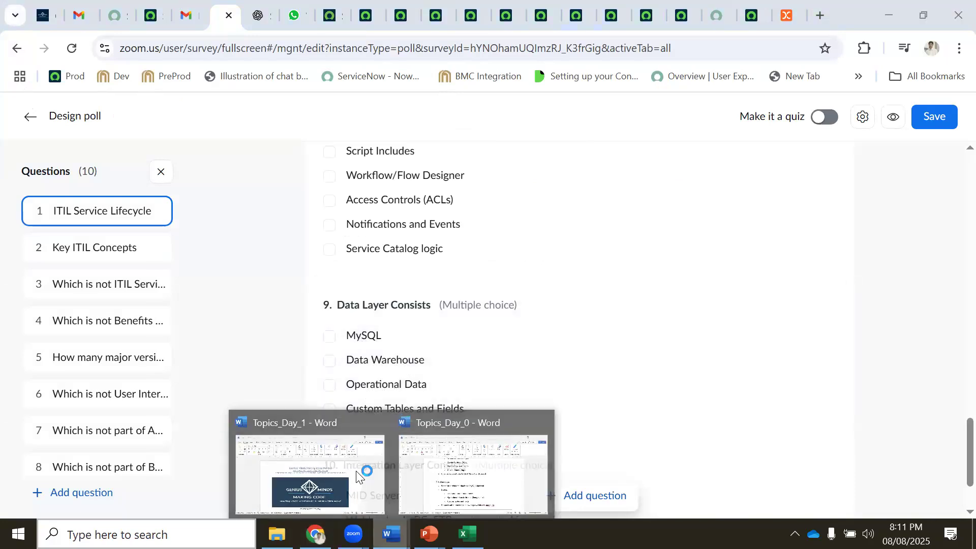
pyautogui.click(465, 470)
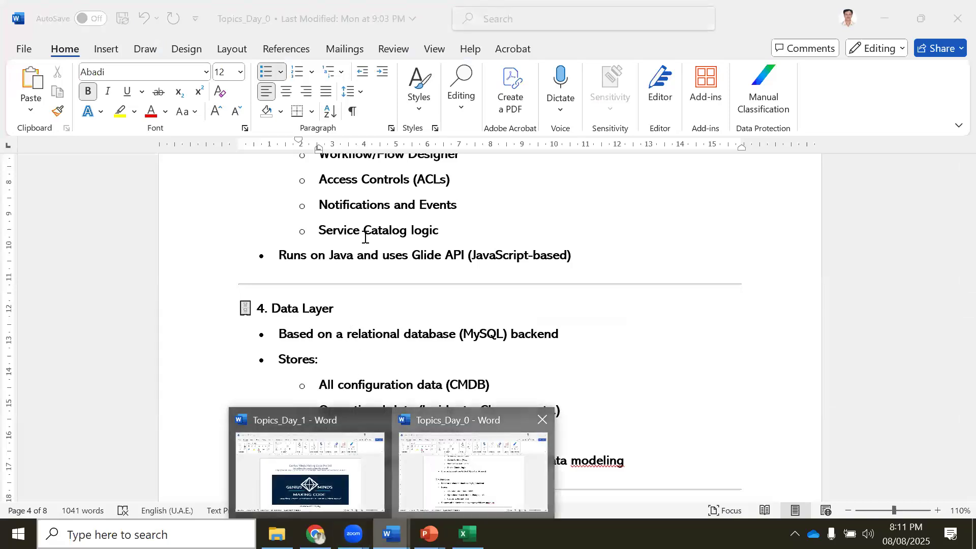
pyautogui.scroll(1, 379, 277)
pyautogui.scroll(3, 378, 277)
pyautogui.scroll(-4, 379, 298)
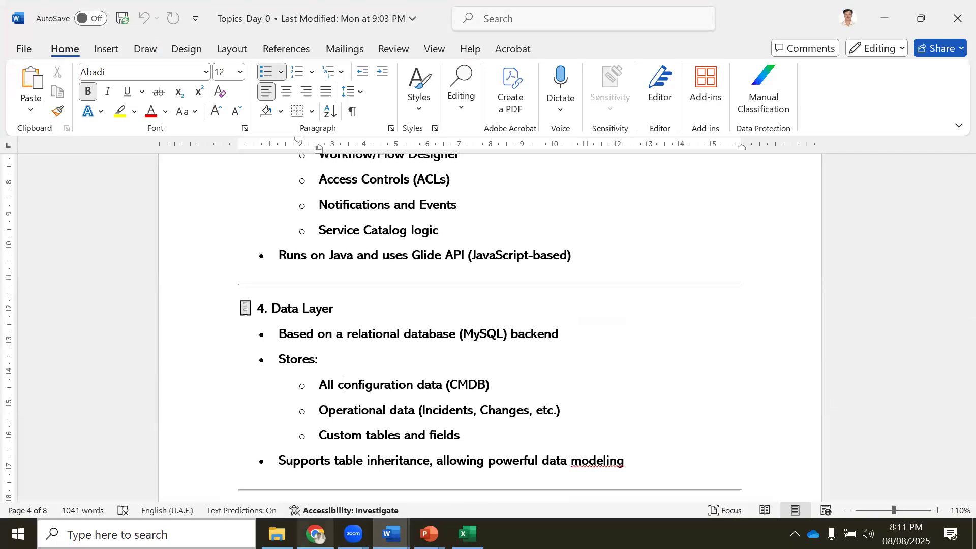
pyautogui.click(315, 534)
pyautogui.scroll(-2, 414, 404)
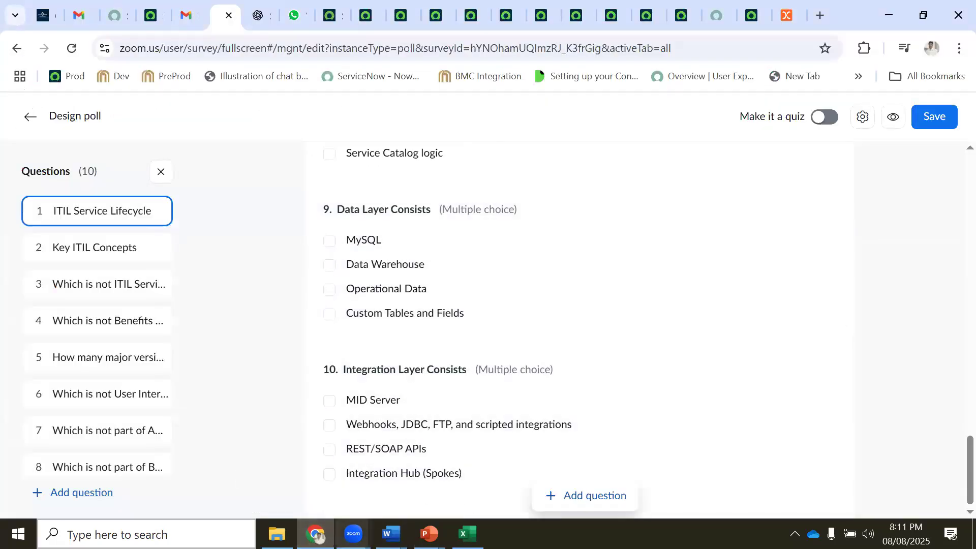
# Highlight MySQL and 'Operational data' in Topics_Day_0's Data Layer section, then return to the Zoom poll
pyautogui.moveTo(391, 534)
pyautogui.click(440, 471)
pyautogui.scroll(-15, 393, 403)
pyautogui.scroll(10, 391, 407)
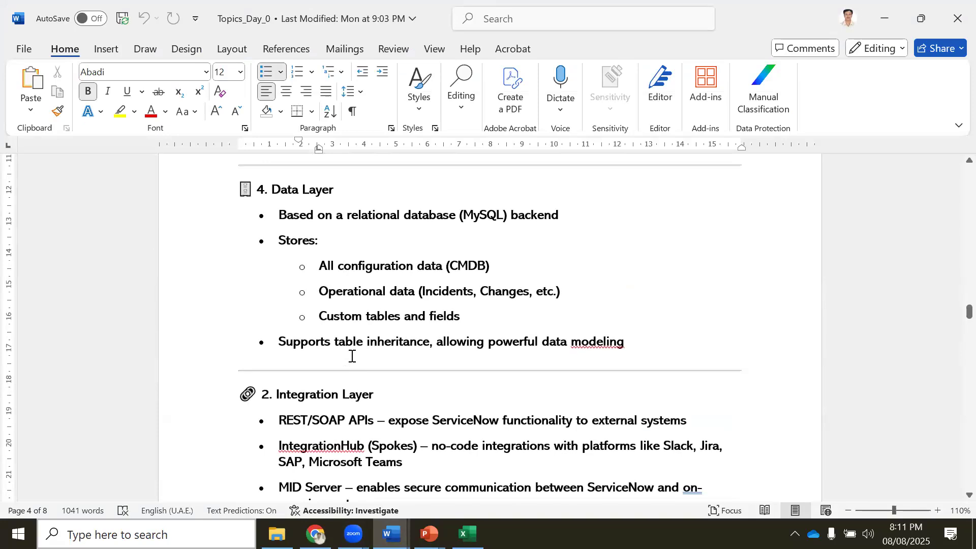
pyautogui.doubleClick(481, 214)
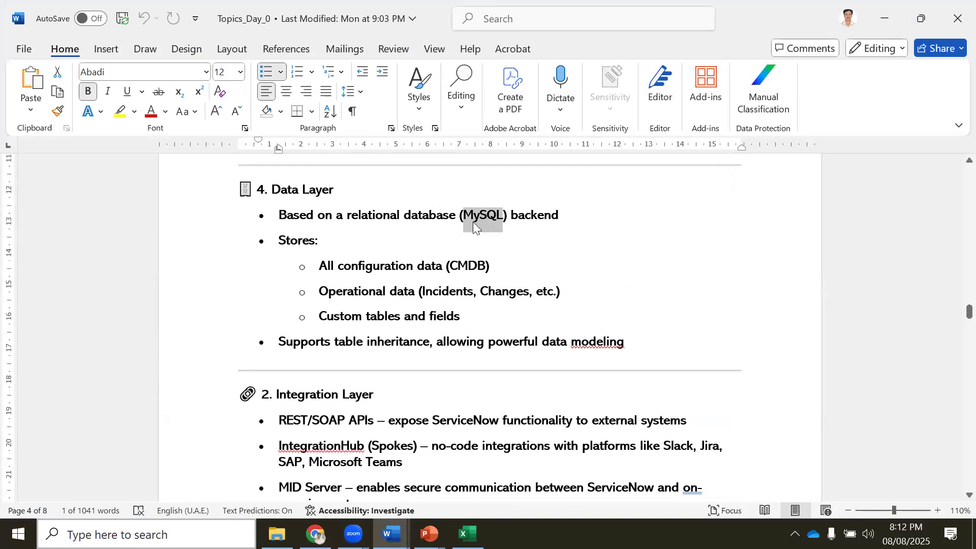
pyautogui.moveTo(355, 290); pyautogui.dragTo(415, 288)
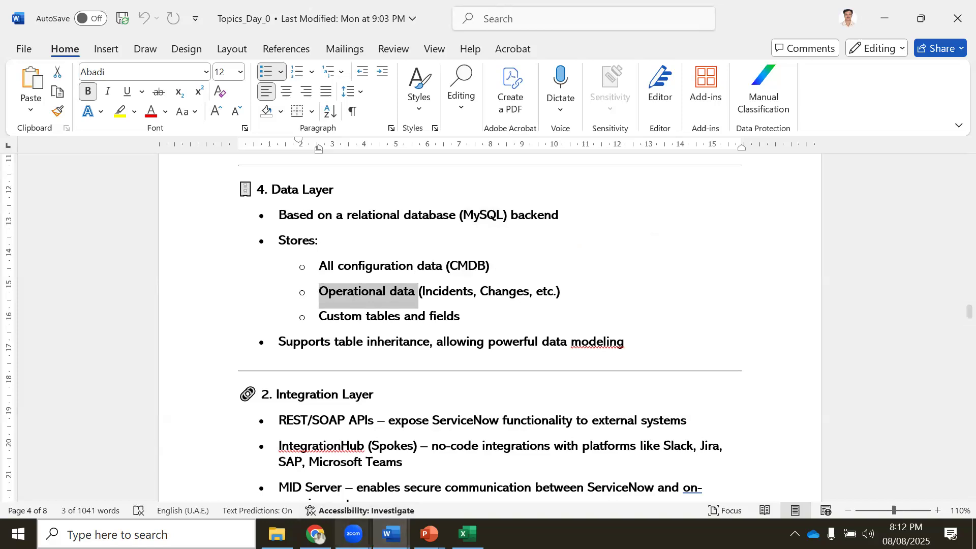
pyautogui.hotkey('alt', 'Tab')
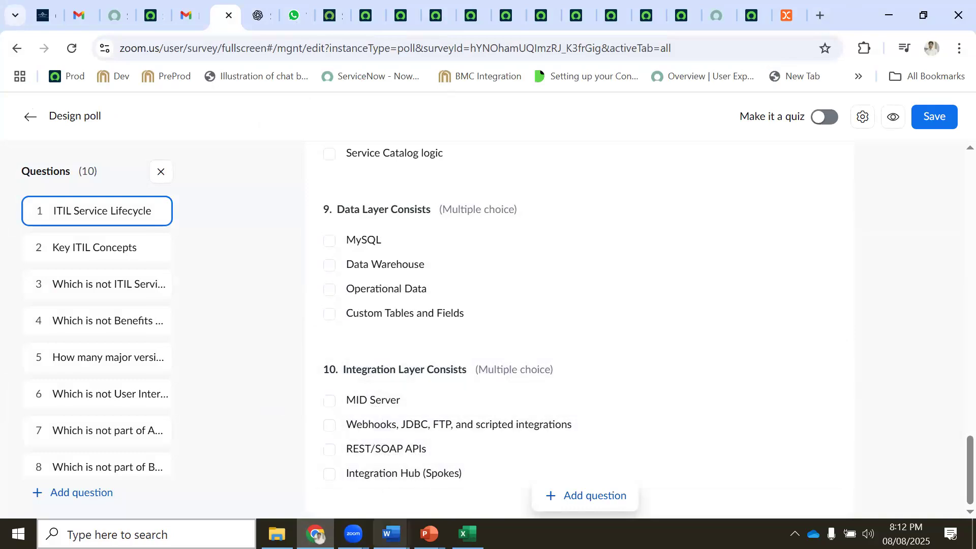
# Glance at Topics_Day_0 and the Zoom poll again, then bring up the ServiceNow incident INC0010001 tab
pyautogui.moveTo(391, 534)
pyautogui.click(448, 472)
pyautogui.scroll(-4, 306, 232)
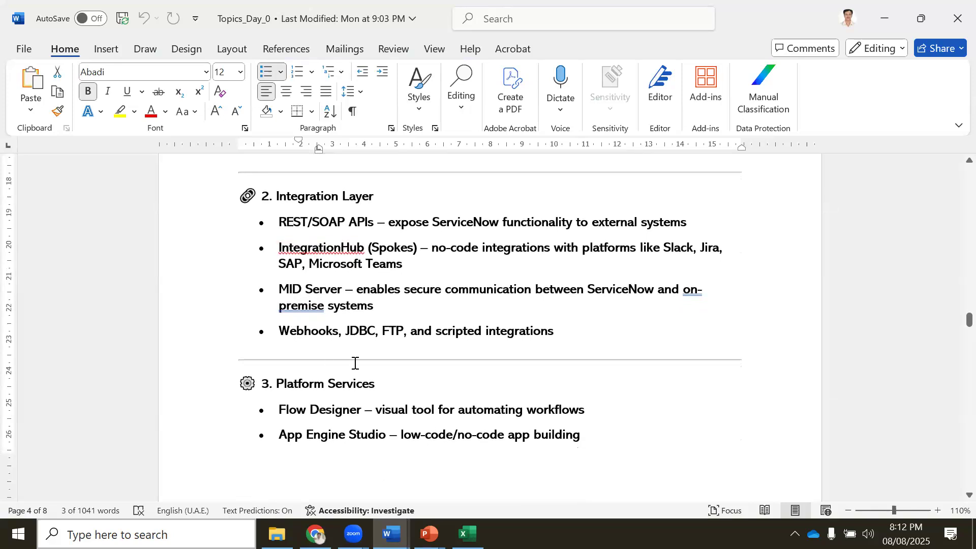
pyautogui.click(315, 534)
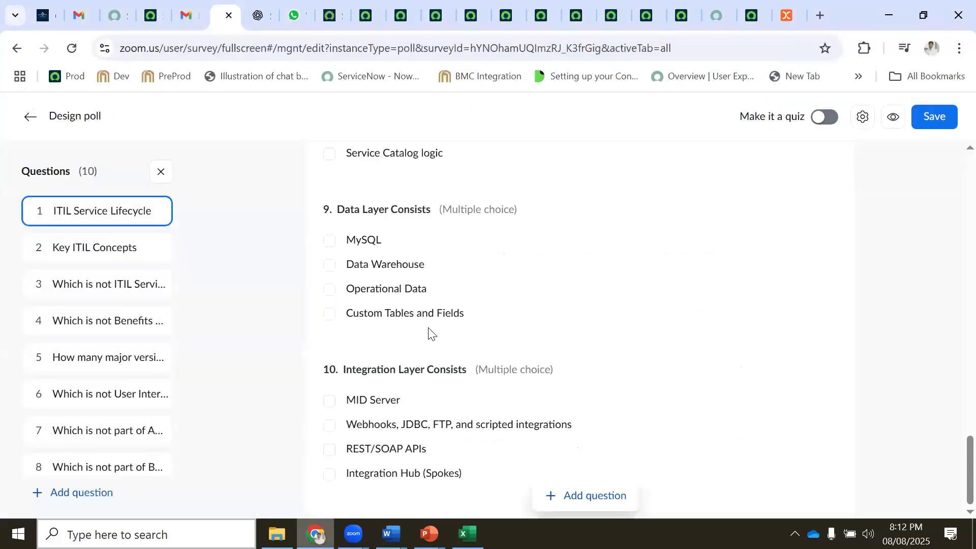
pyautogui.scroll(5, 477, 395)
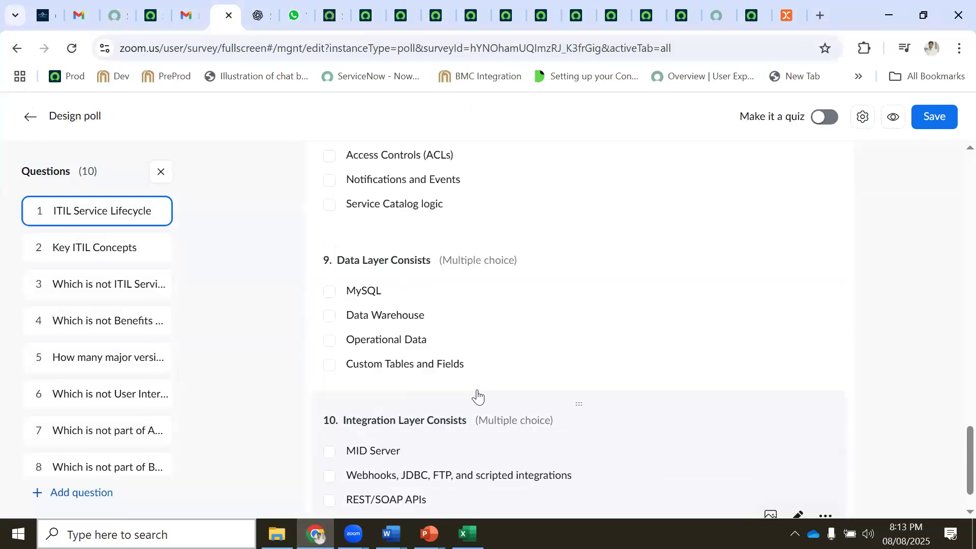
pyautogui.scroll(-3, 476, 396)
pyautogui.scroll(-2, 476, 391)
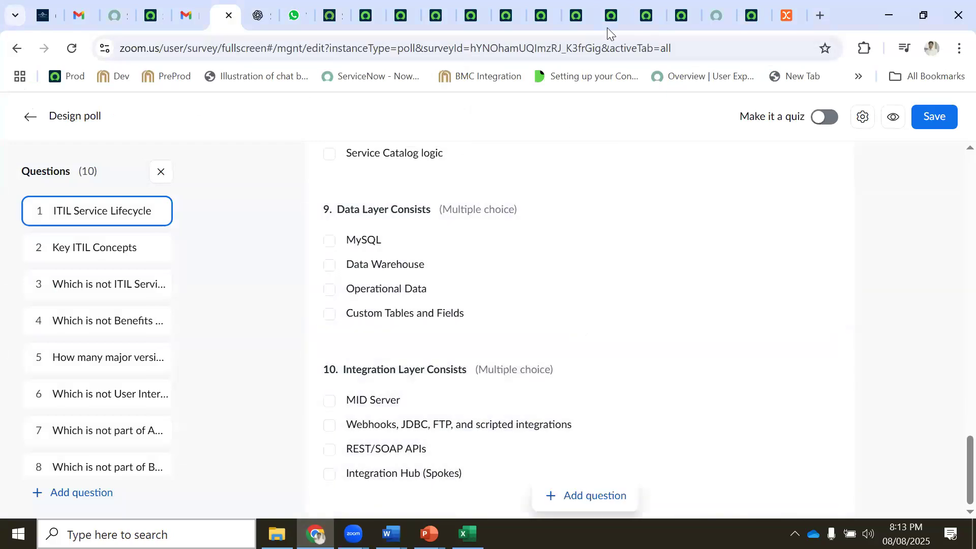
pyautogui.click(359, 24)
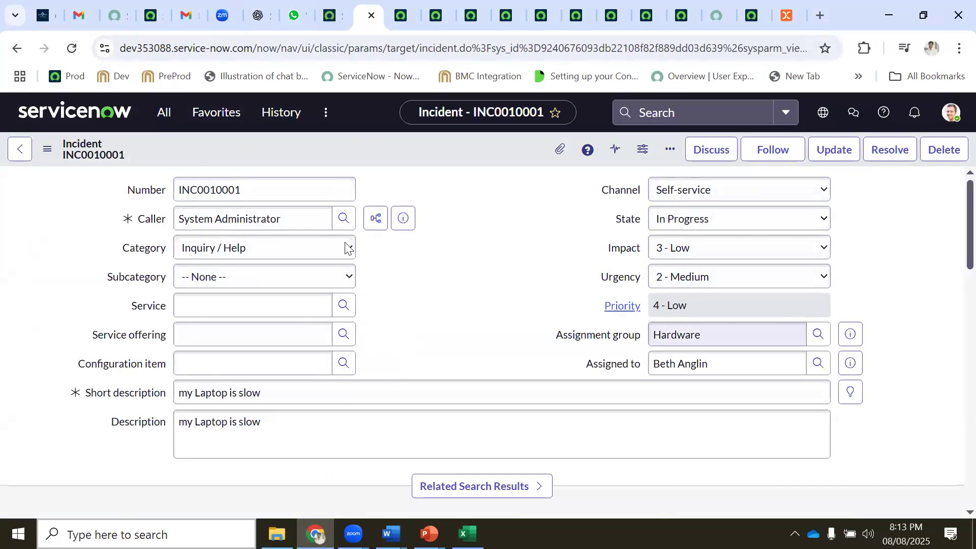
# Show incident INC0010001's form actions menu and the user profile menu with Preferences
pyautogui.rightClick(272, 144)
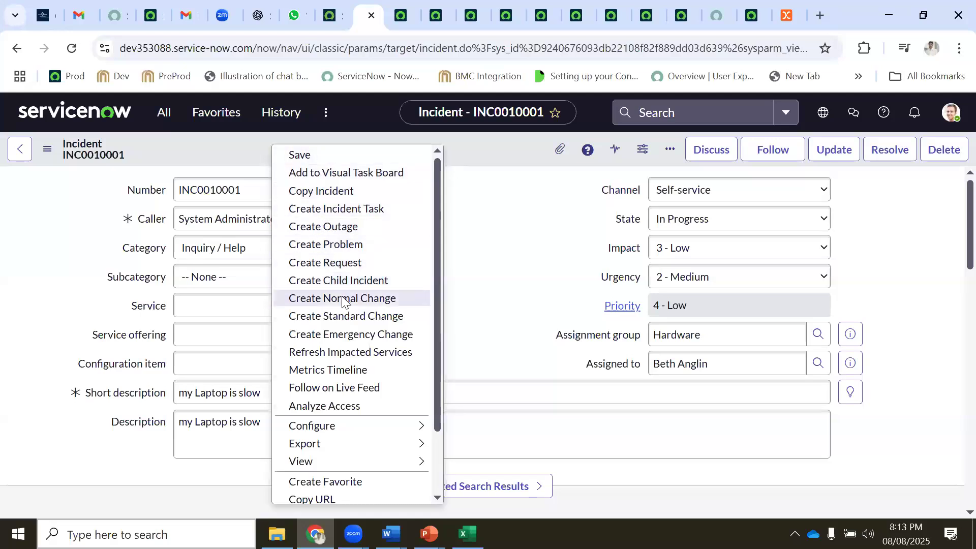
pyautogui.click(950, 112)
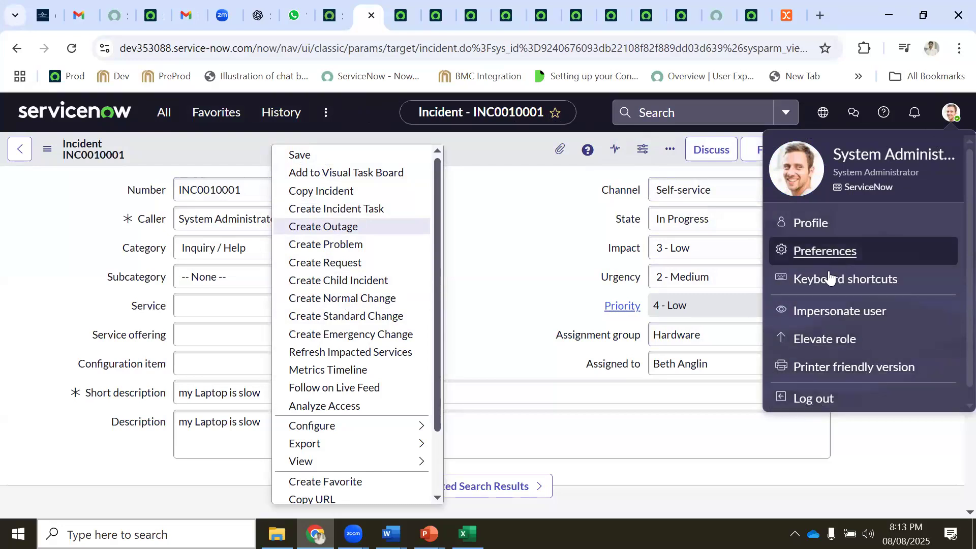
# Open the Emails list created on Today from the History menu
pyautogui.click(270, 114)
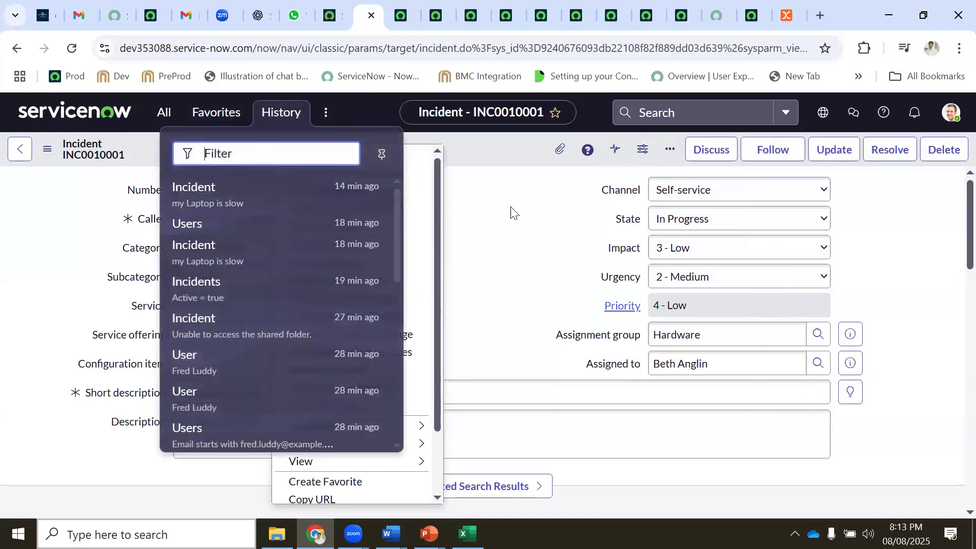
pyautogui.click(277, 116)
pyautogui.click(279, 113)
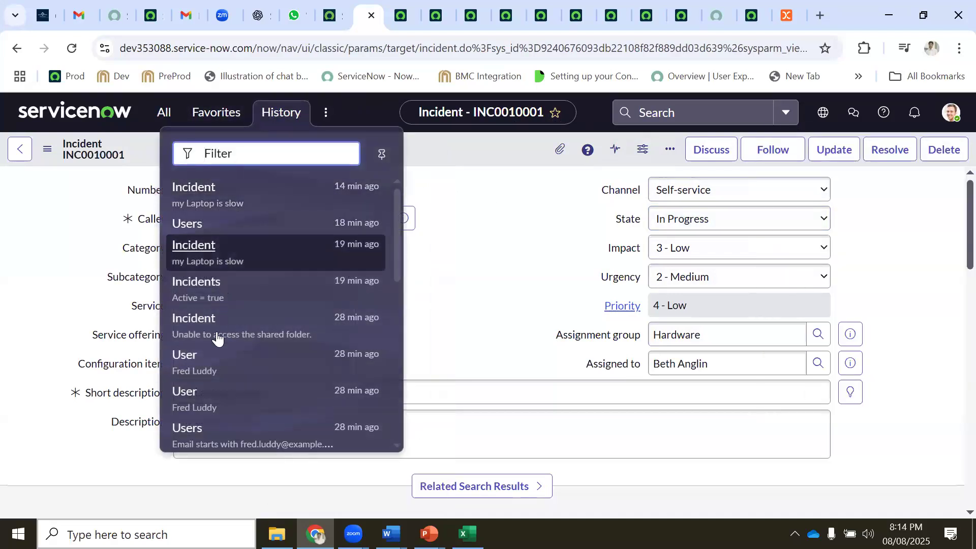
pyautogui.scroll(-2, 212, 376)
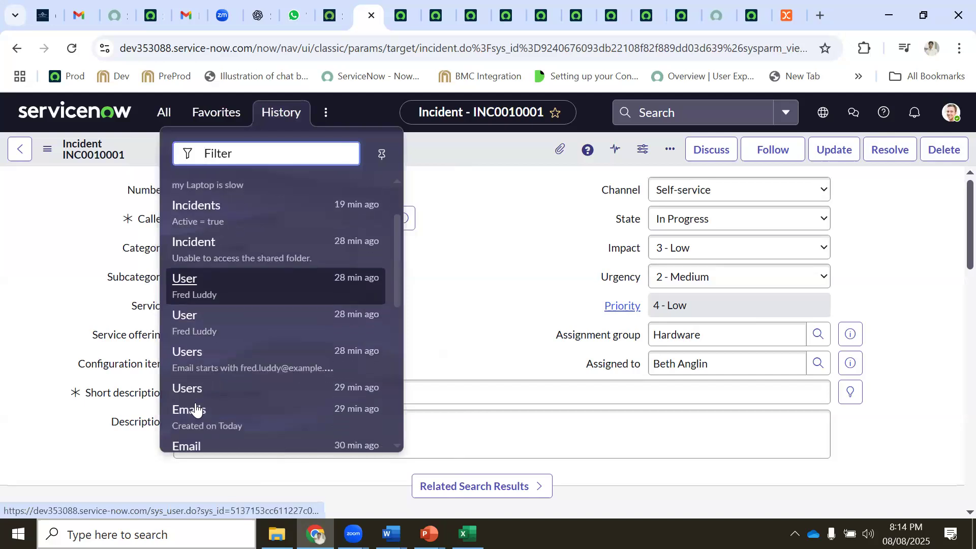
pyautogui.scroll(-6, 203, 418)
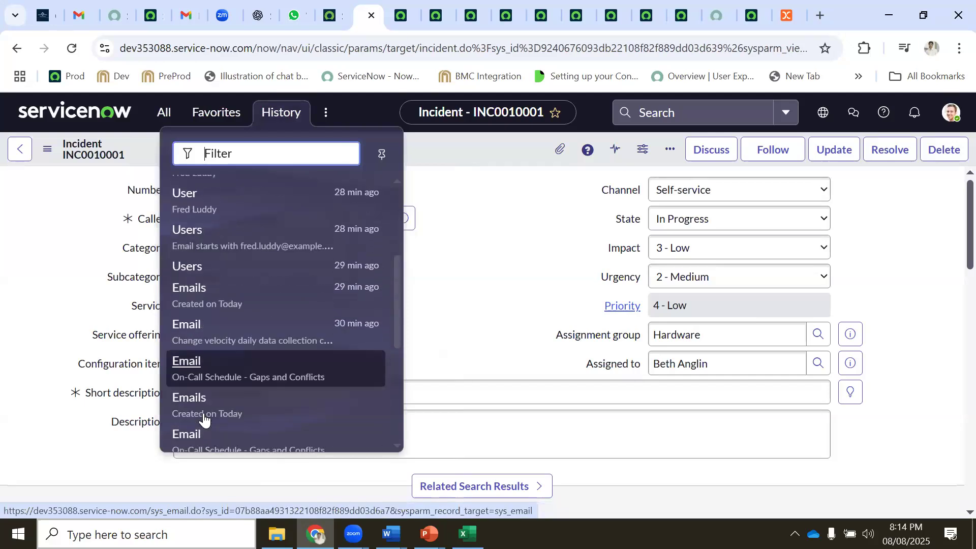
pyautogui.scroll(-2, 213, 396)
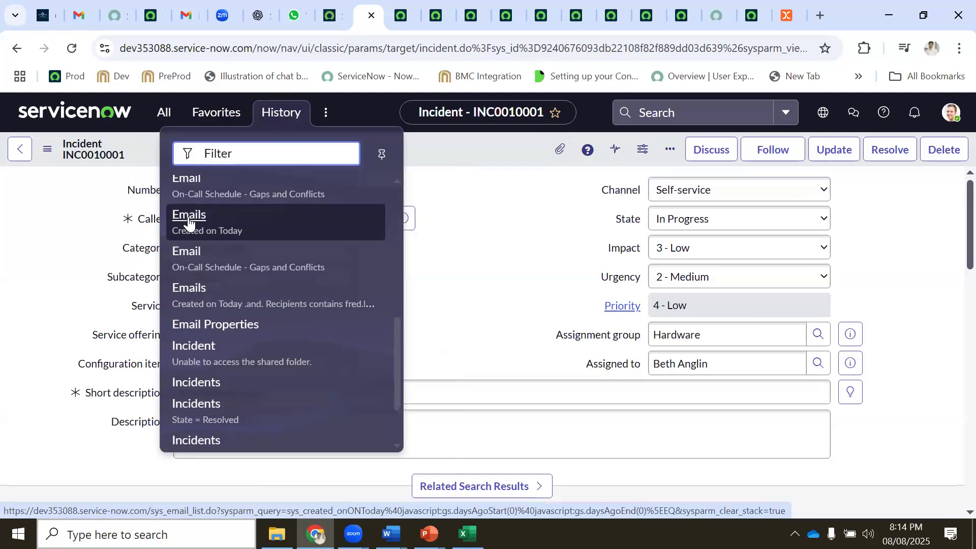
pyautogui.click(189, 219)
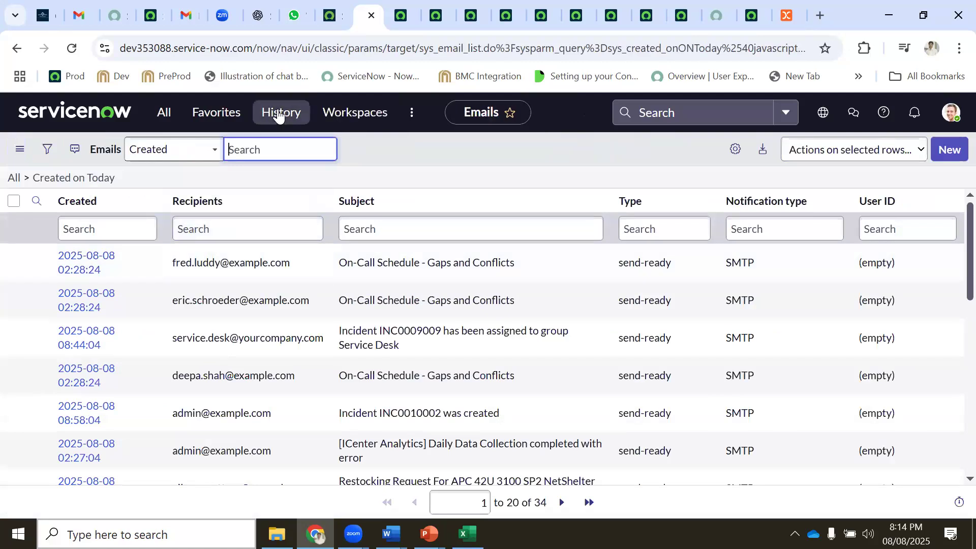
# Open the Incidents list filtered to State = Resolved from History, showing no records
pyautogui.click(278, 116)
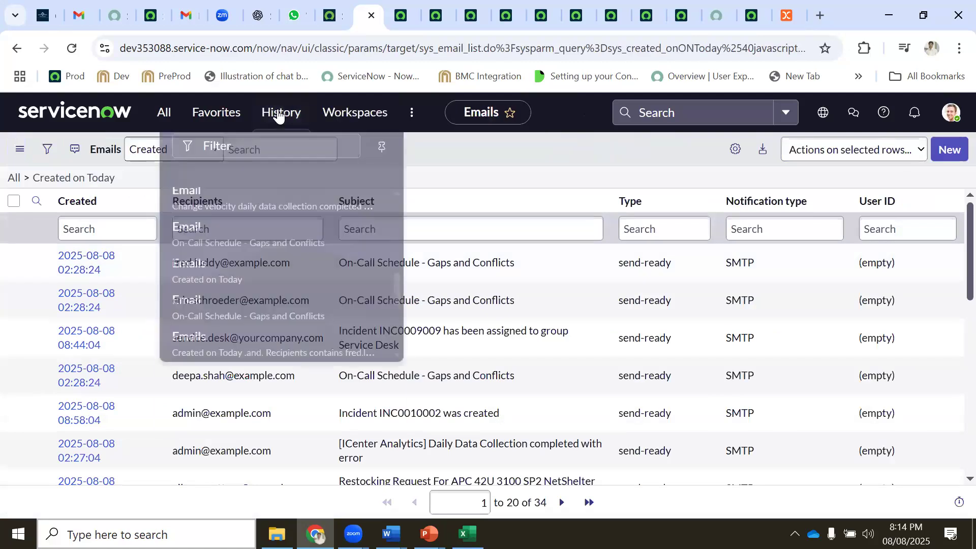
pyautogui.scroll(-3, 222, 327)
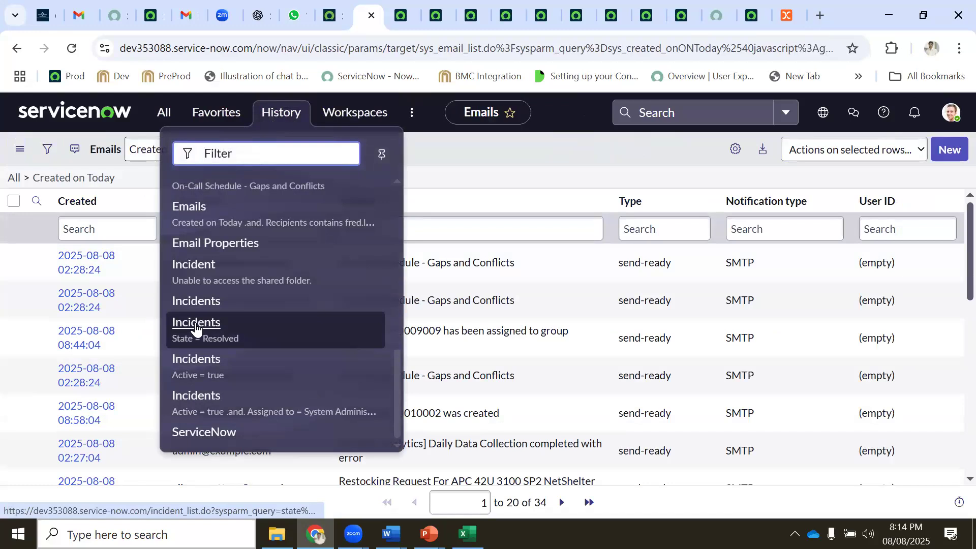
pyautogui.click(196, 329)
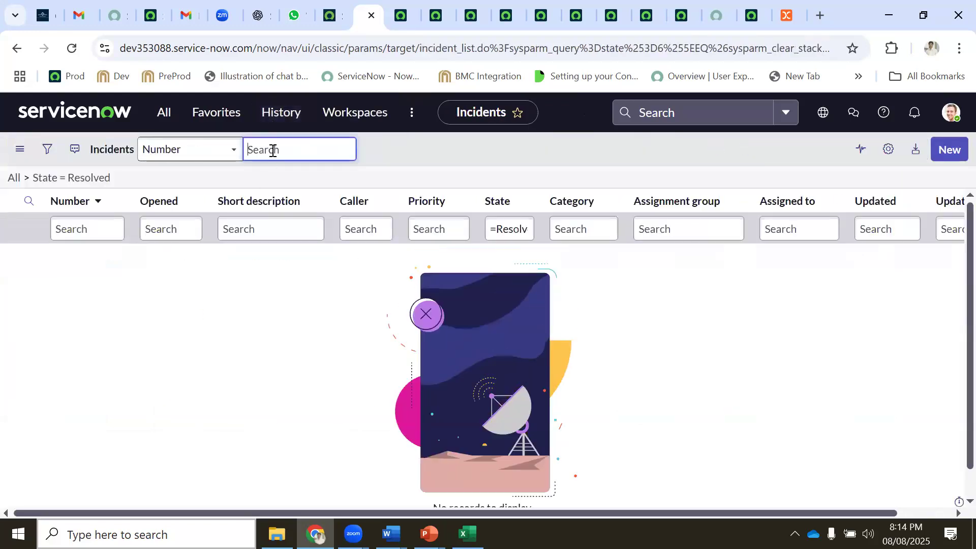
pyautogui.click(282, 114)
pyautogui.scroll(-2, 240, 379)
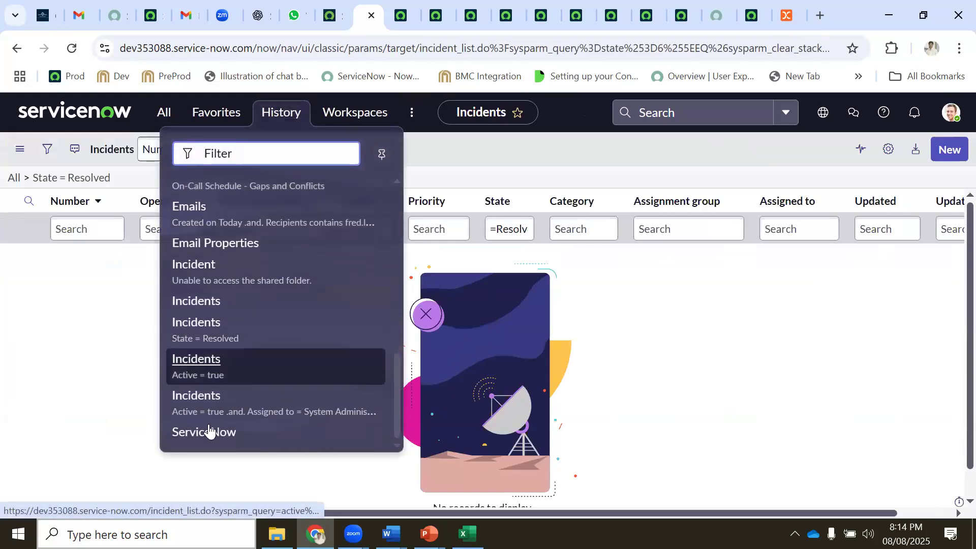
pyautogui.scroll(4, 219, 235)
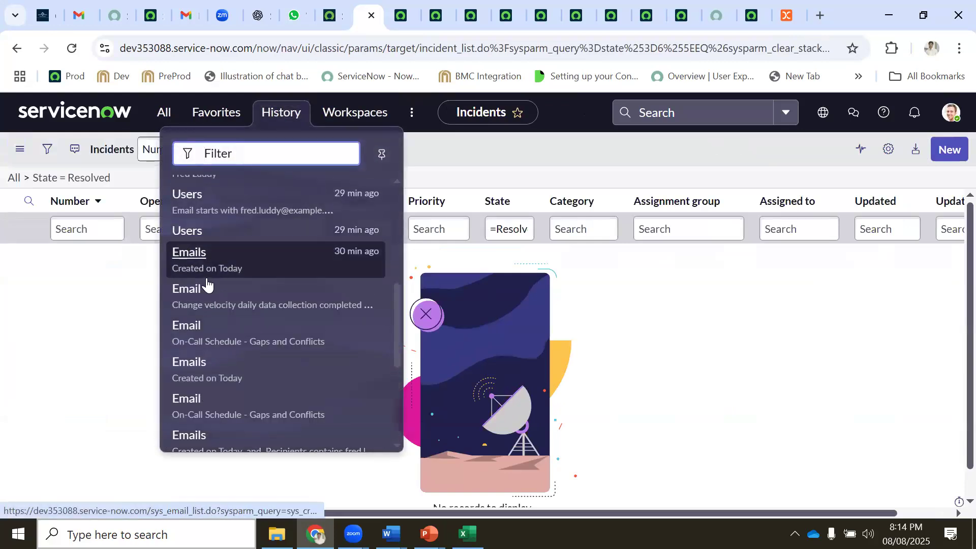
pyautogui.scroll(5, 184, 224)
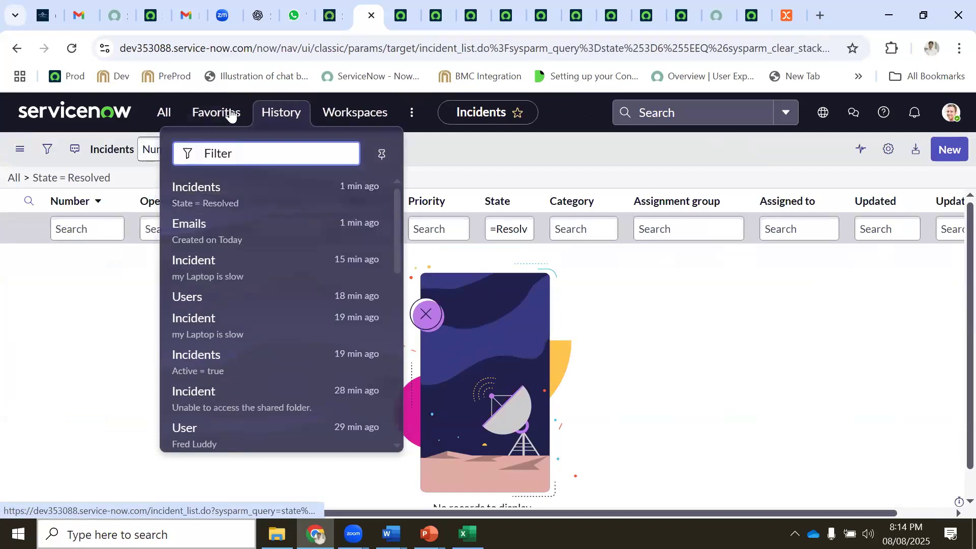
pyautogui.click(224, 116)
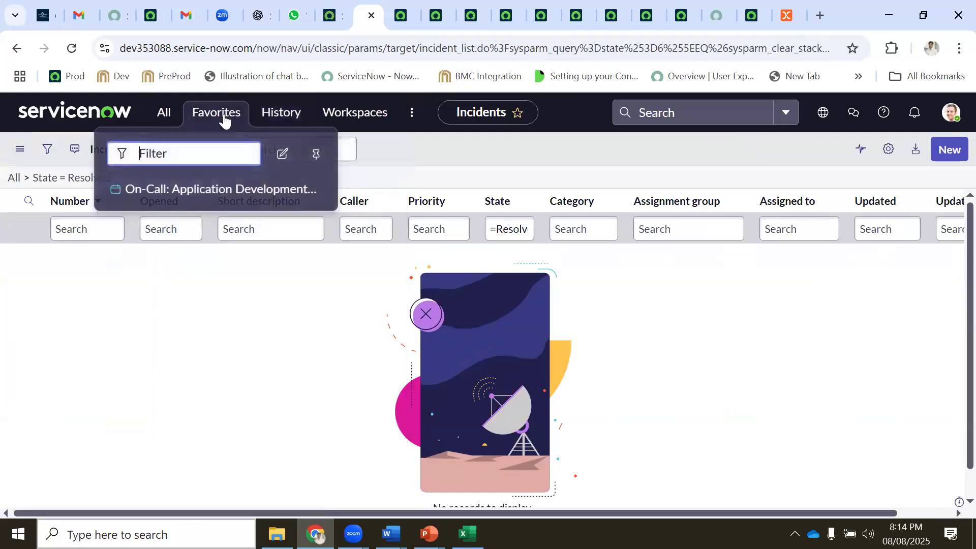
# Open the full Incident > All list by filtering the navigator for 'incident'
pyautogui.click(165, 114)
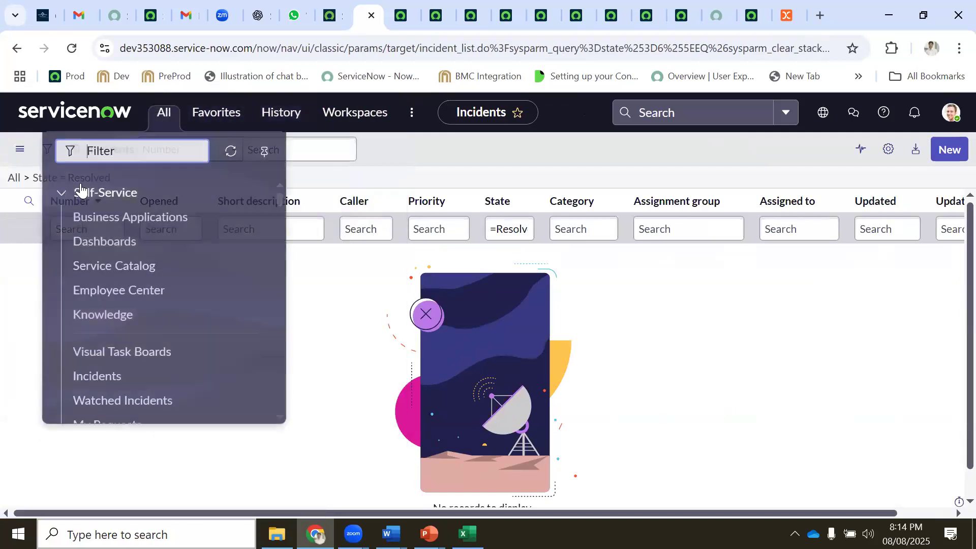
pyautogui.write('incidents')
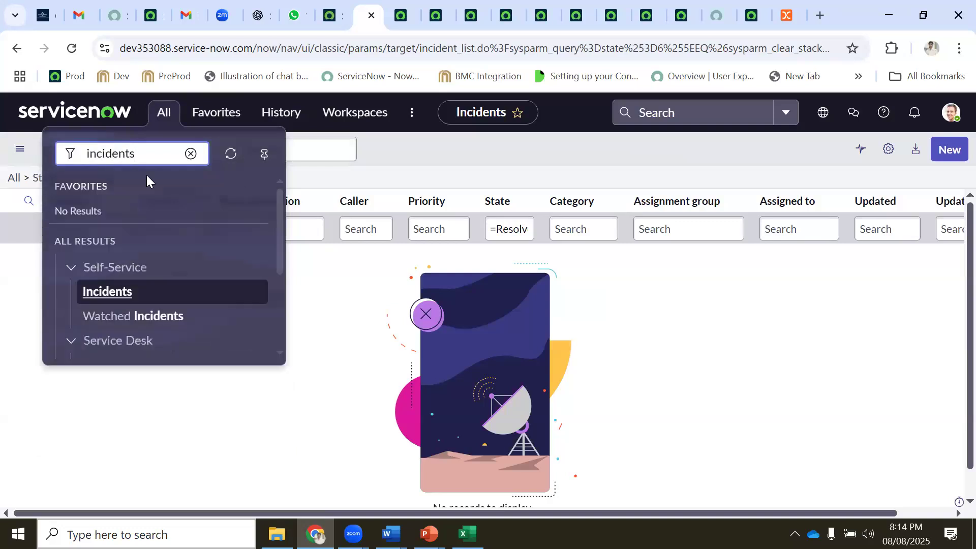
pyautogui.scroll(-3, 109, 229)
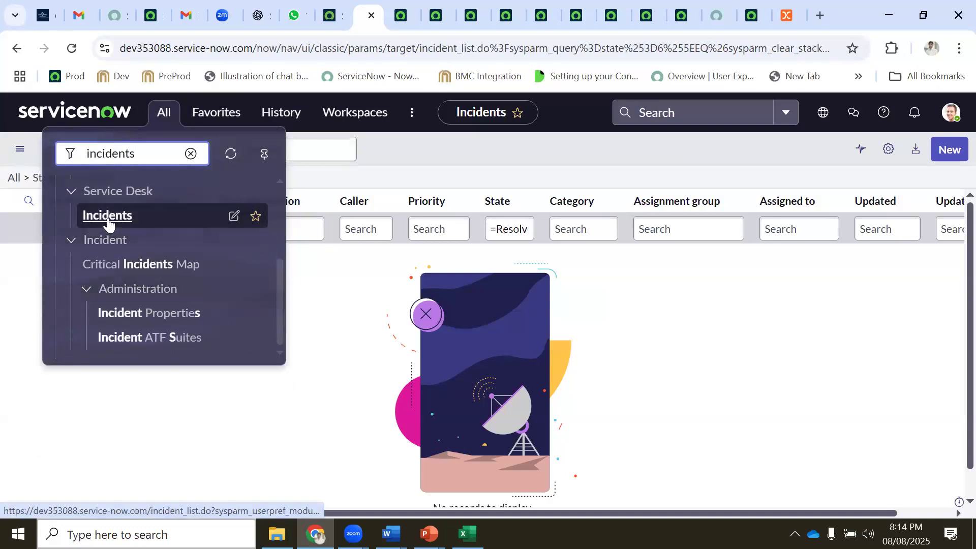
pyautogui.scroll(2, 122, 254)
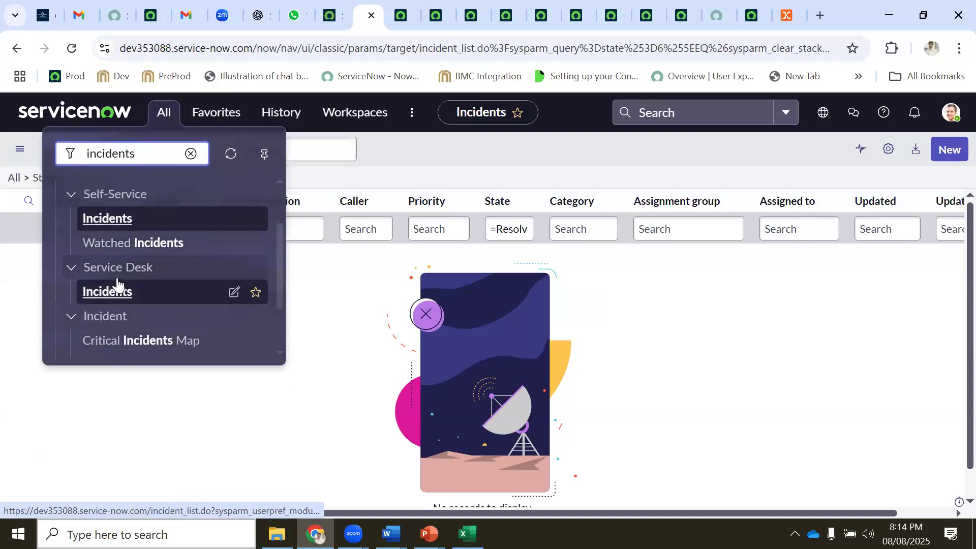
pyautogui.press('BackSpace')
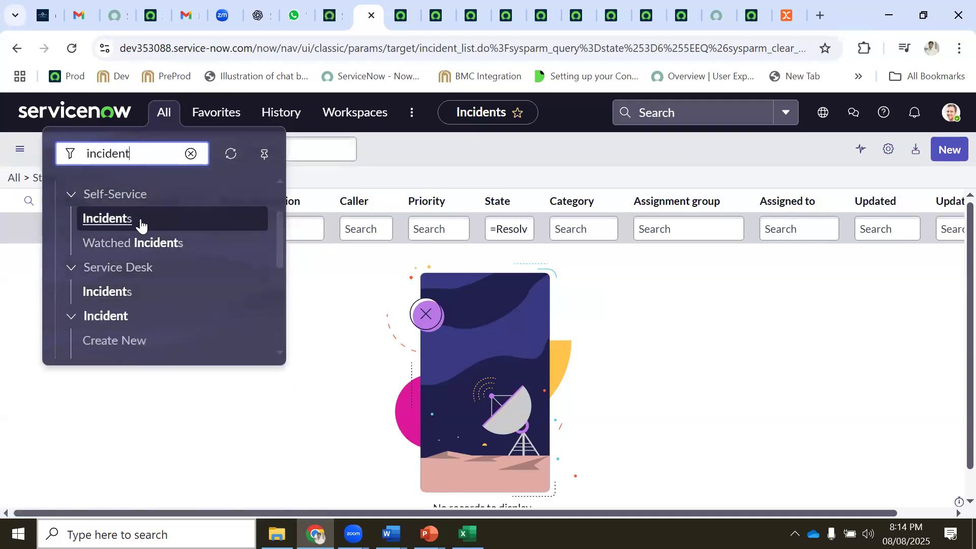
pyautogui.scroll(-3, 129, 275)
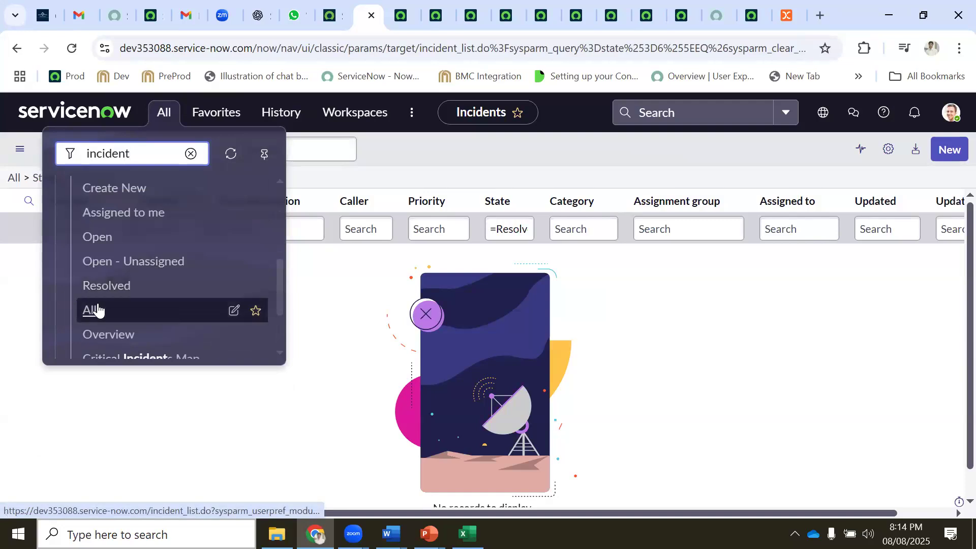
pyautogui.click(94, 309)
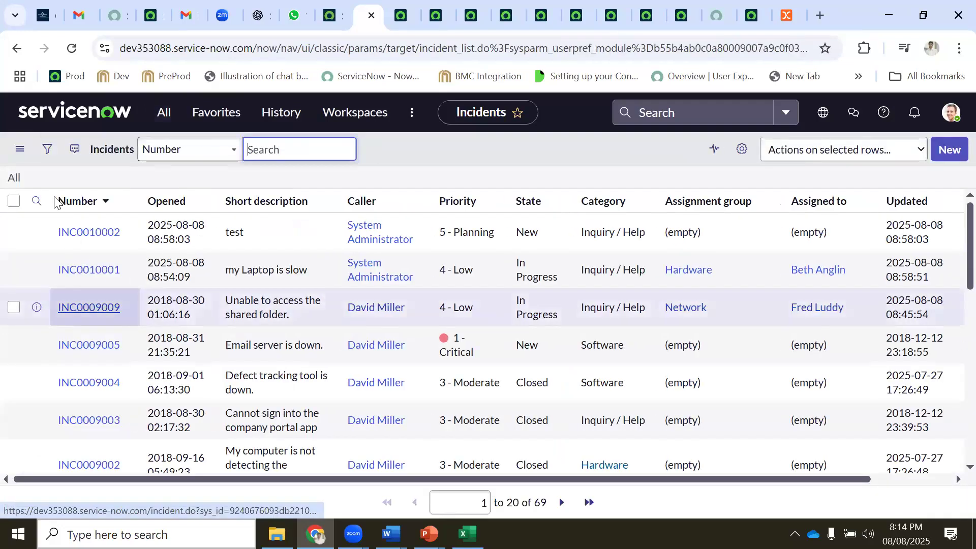
# Save the list as a top-level favorite named Incidents All and open it from Favorites
pyautogui.click(19, 148)
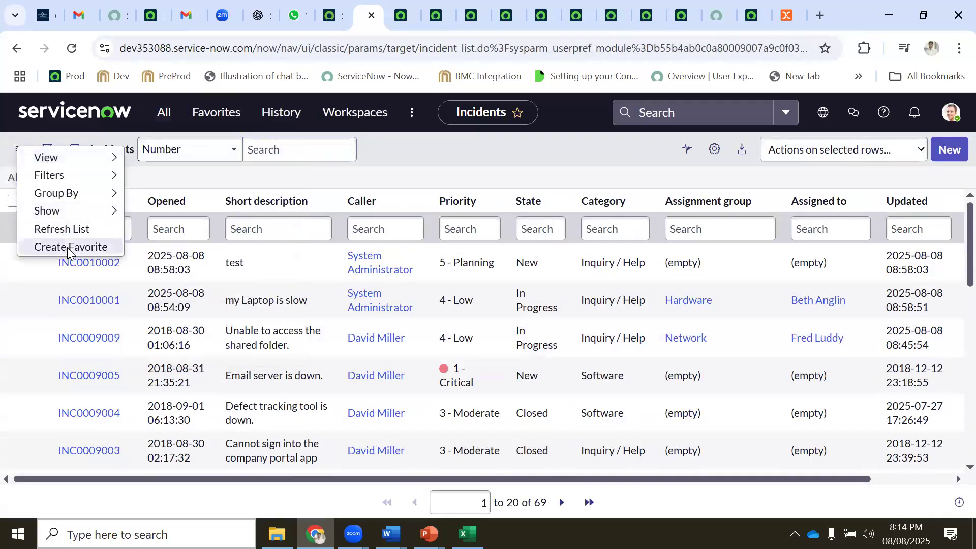
pyautogui.click(67, 248)
pyautogui.click(474, 191)
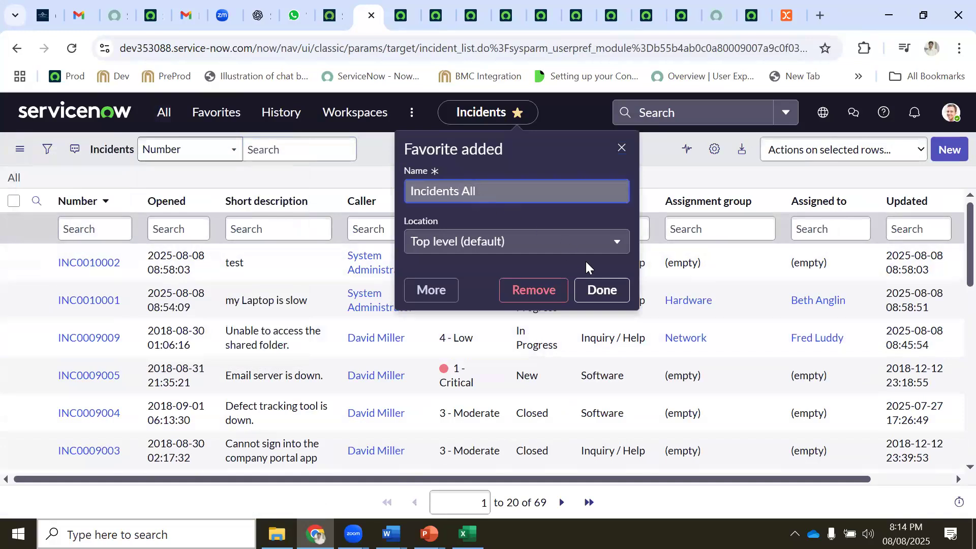
pyautogui.click(542, 242)
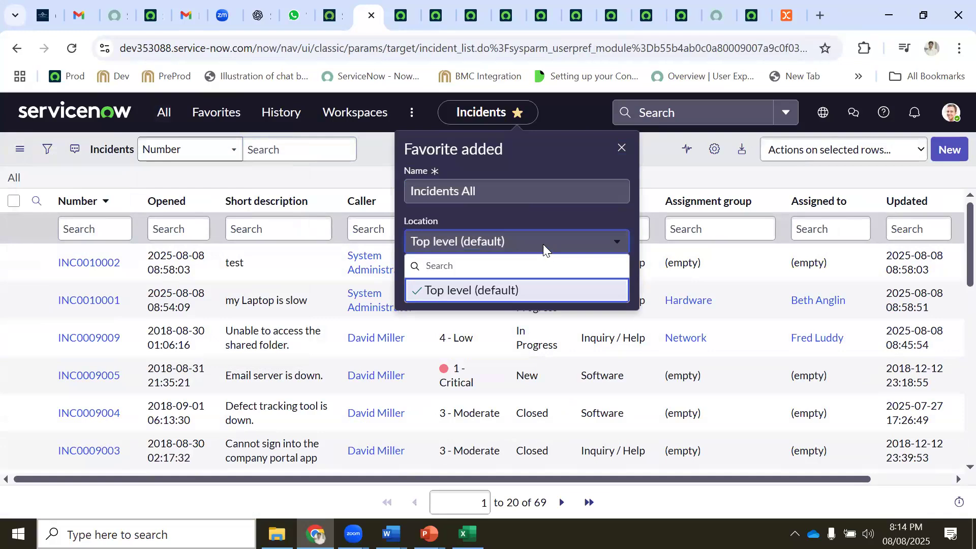
pyautogui.click(593, 285)
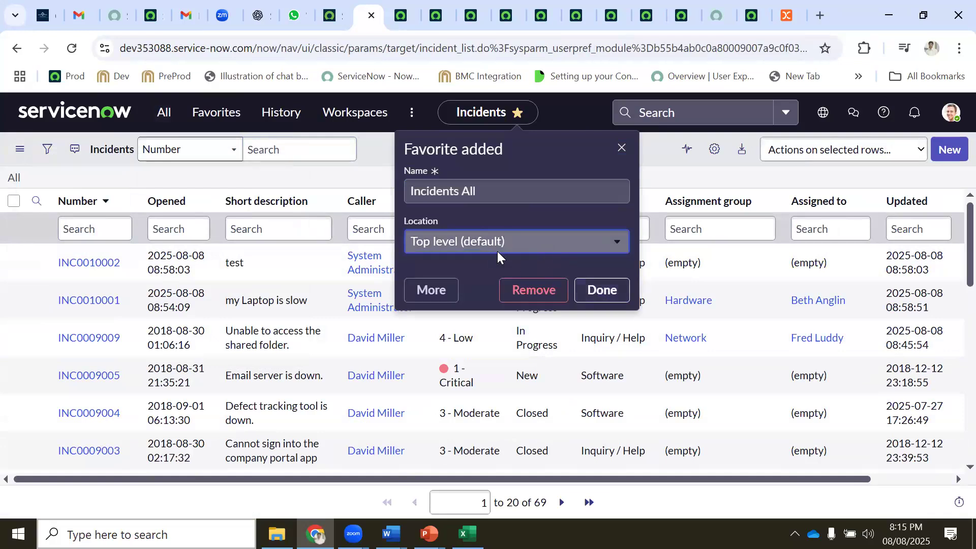
pyautogui.click(595, 291)
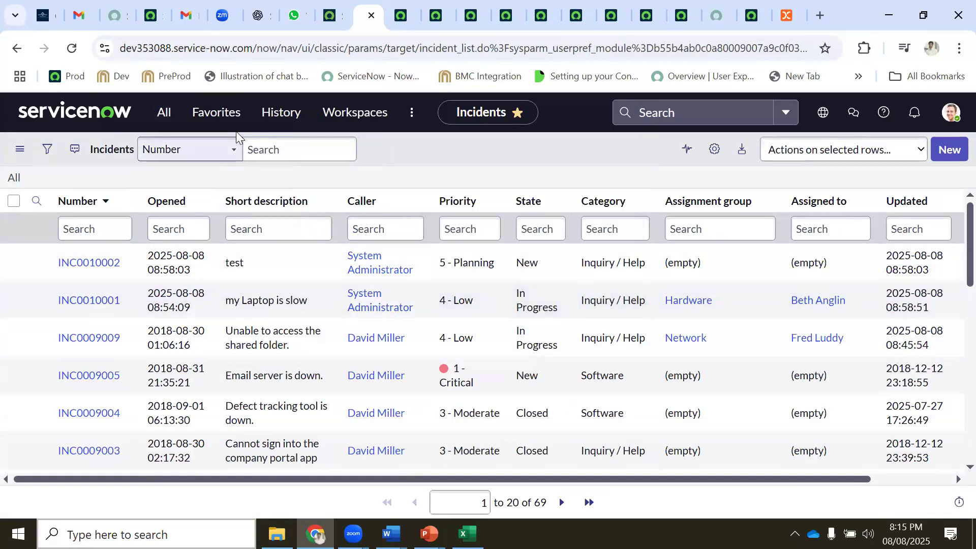
pyautogui.click(72, 48)
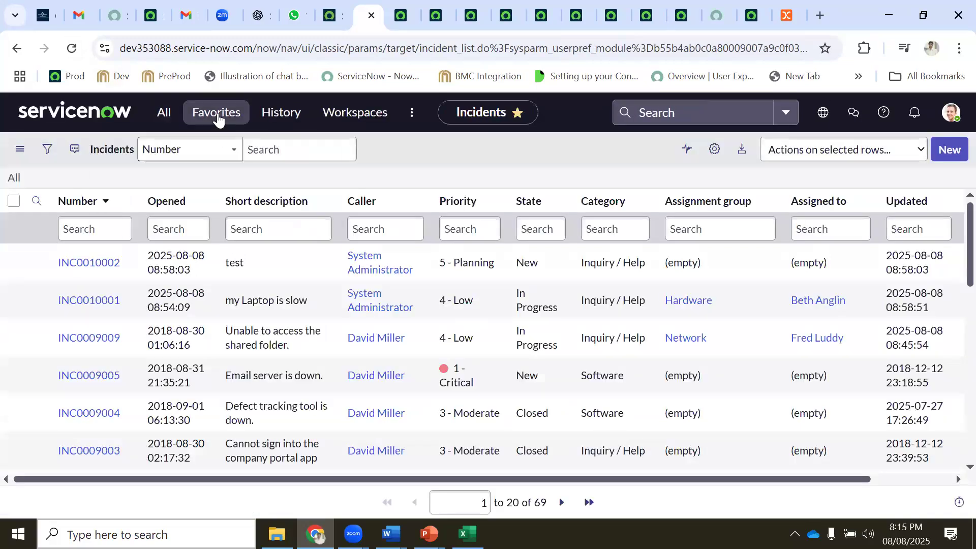
pyautogui.click(217, 113)
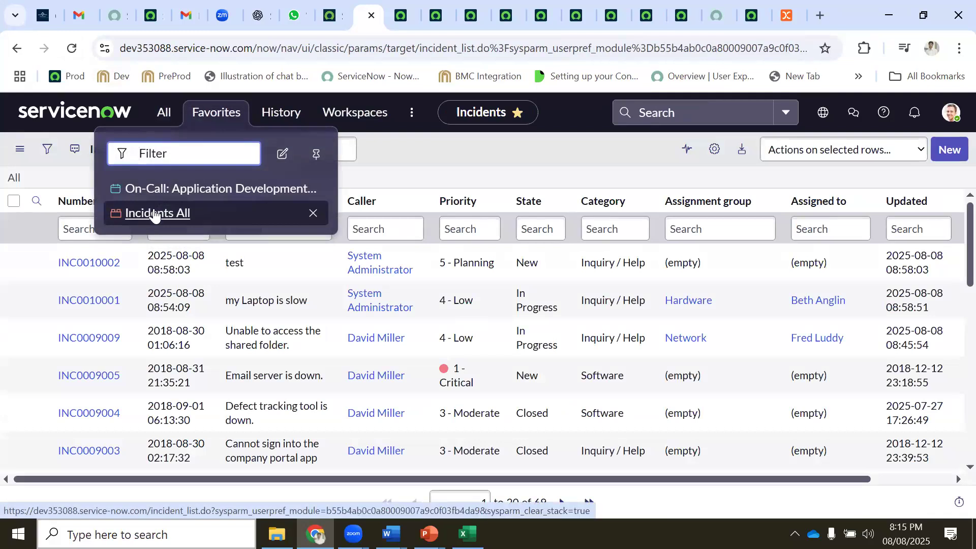
pyautogui.click(152, 214)
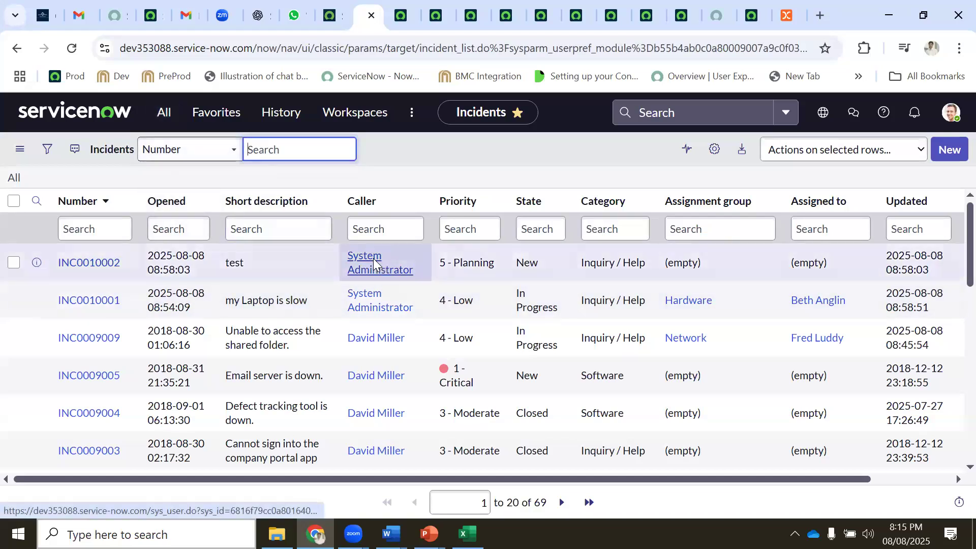
# Filter the incident list to caller System Administrator and save it as a favorite
pyautogui.rightClick(384, 265)
pyautogui.press('Escape')
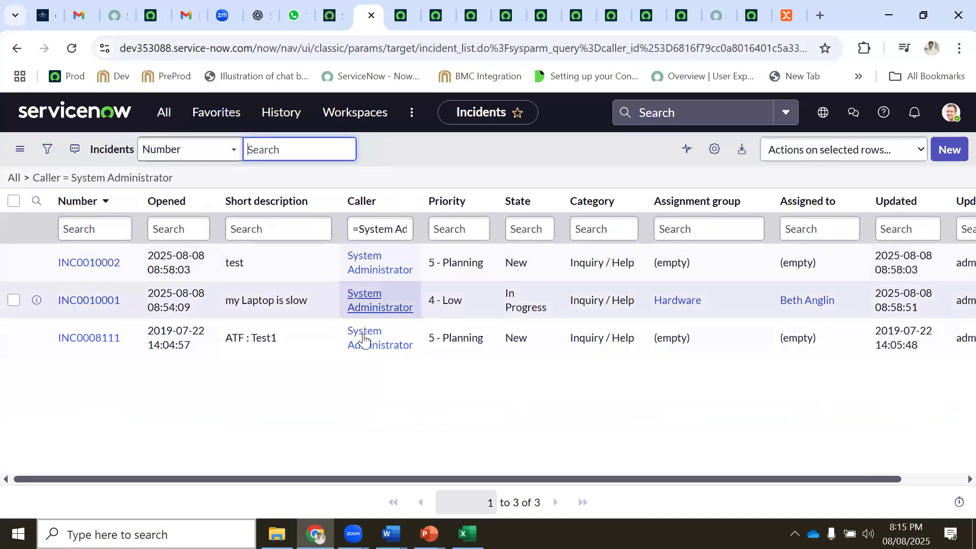
pyautogui.click(20, 149)
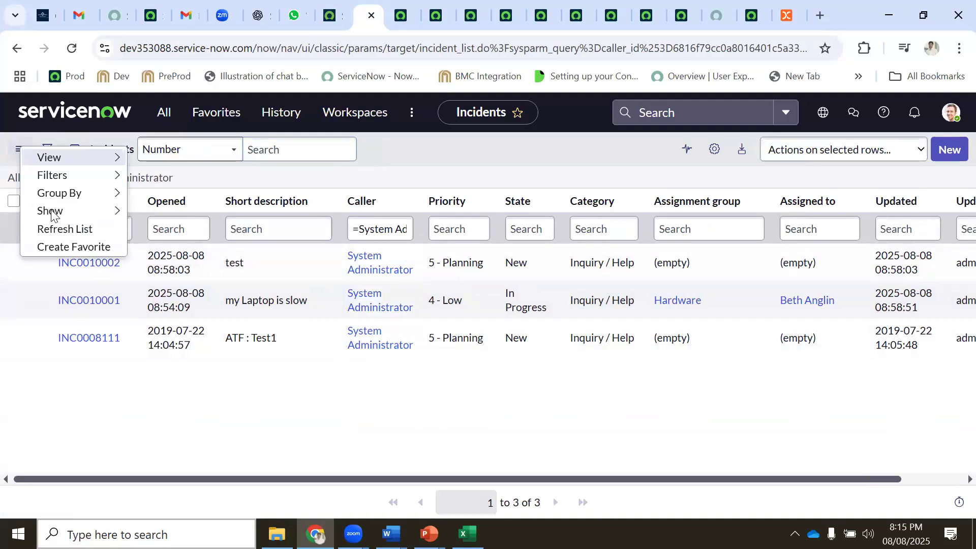
pyautogui.click(72, 246)
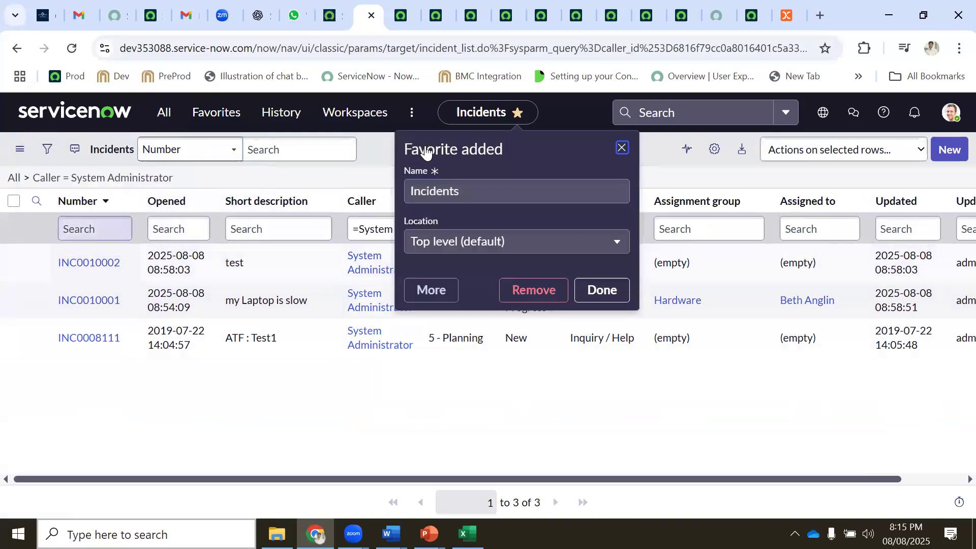
# Rename the favorite to 'My Tickets' and reopen it from Favorites
pyautogui.doubleClick(473, 191)
pyautogui.write('My Tickets')
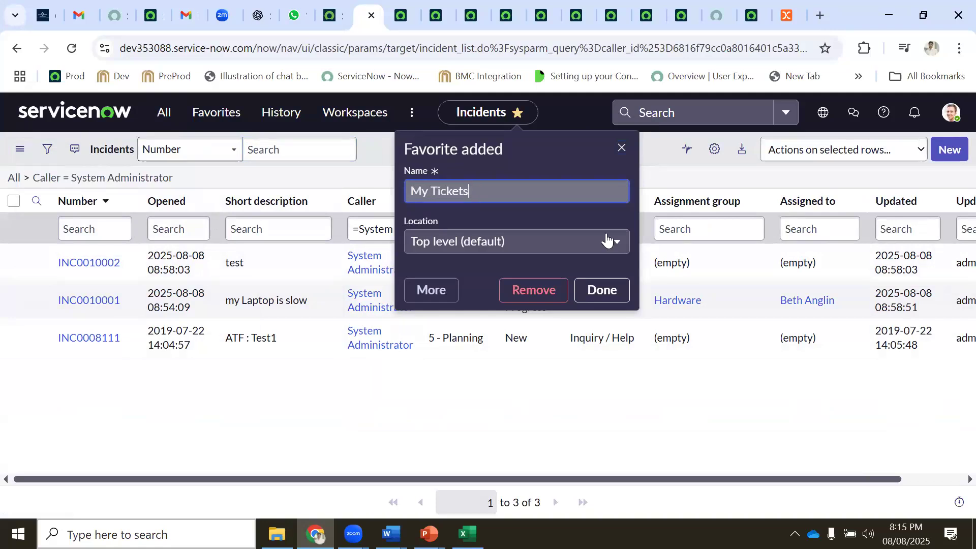
pyautogui.click(611, 290)
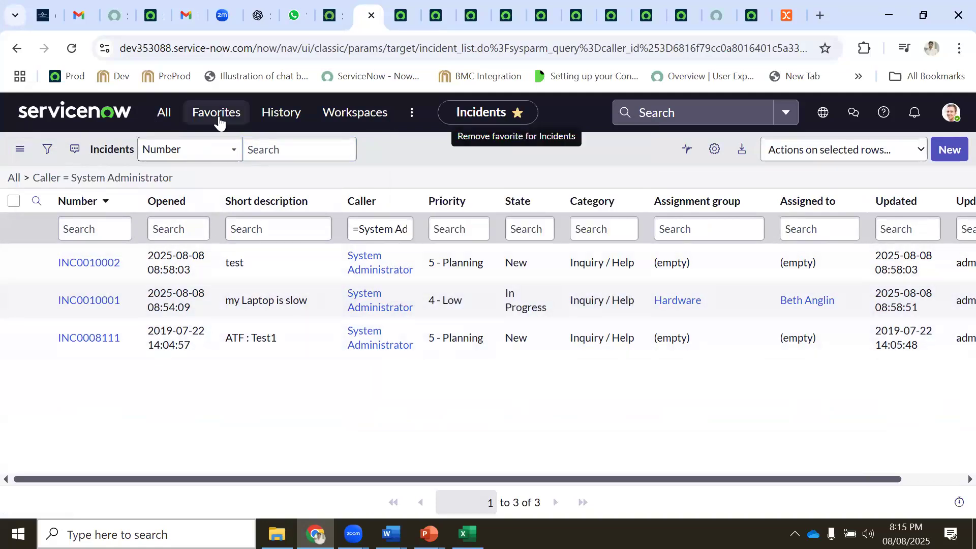
pyautogui.click(217, 114)
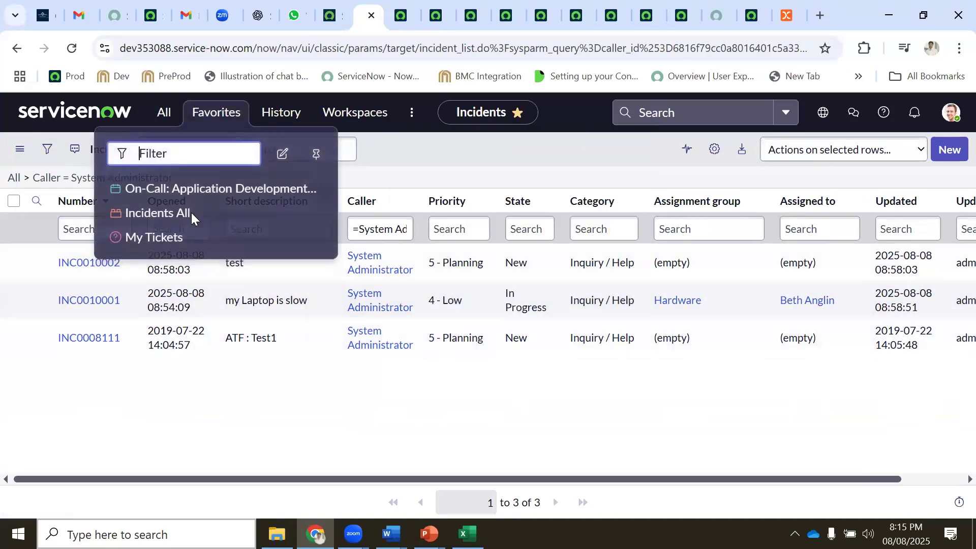
pyautogui.click(149, 236)
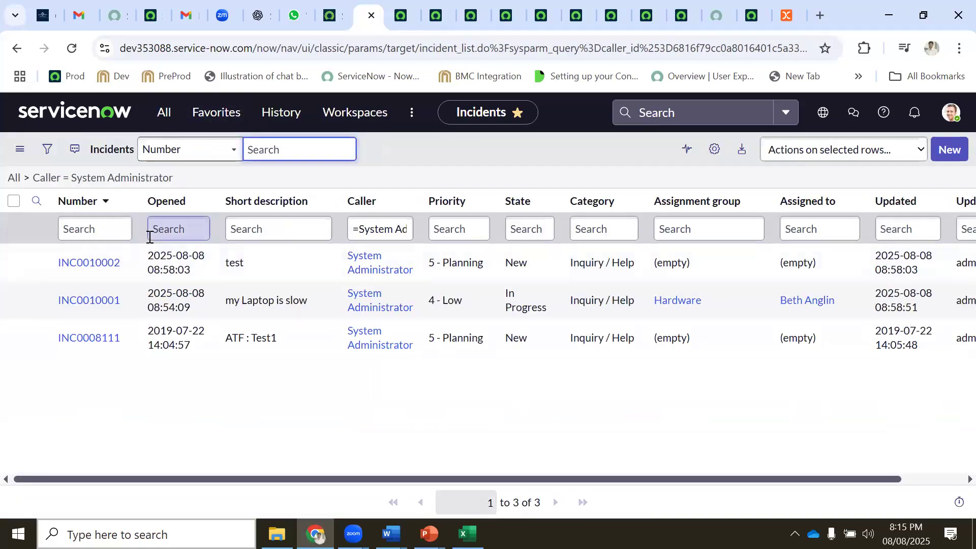
# Open personal Preferences from the account menu and try the Dark theme variant
pyautogui.click(950, 113)
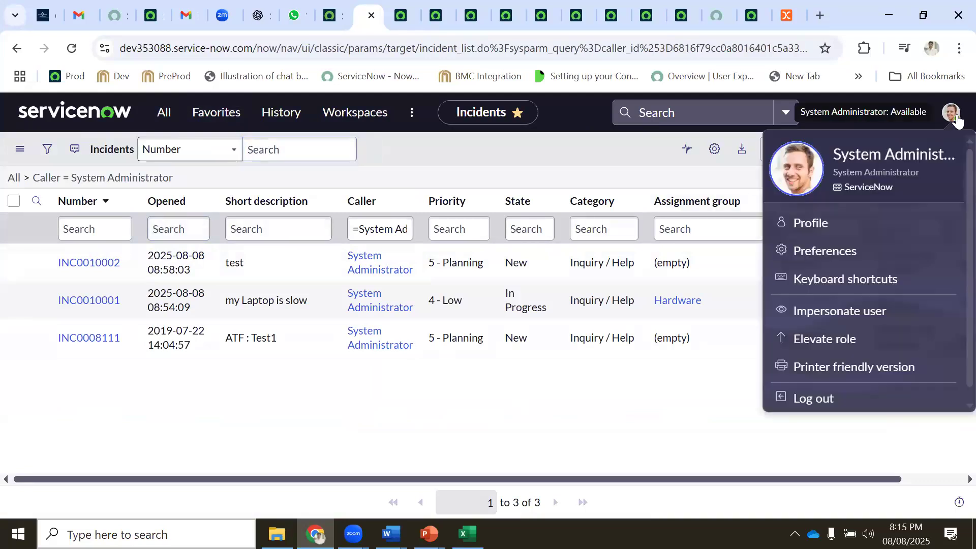
pyautogui.click(820, 253)
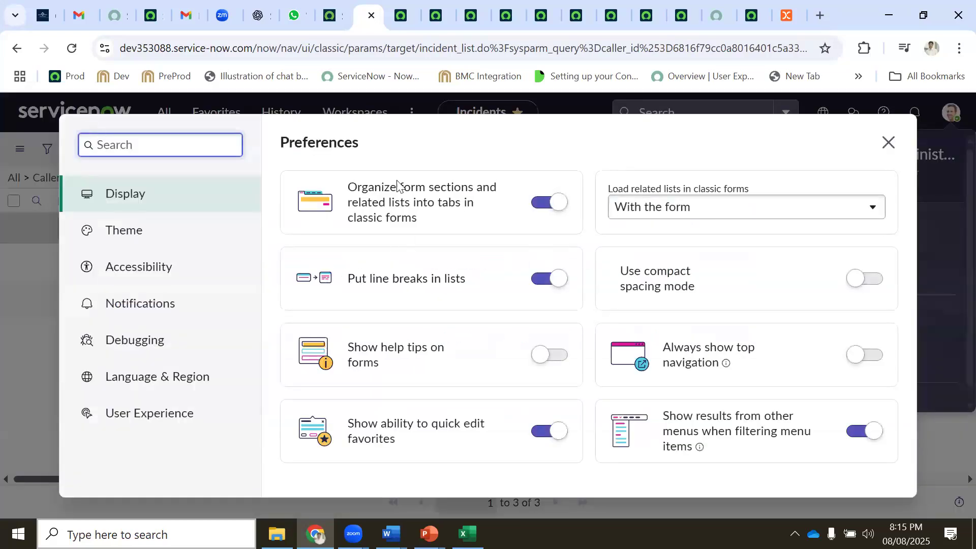
pyautogui.click(131, 229)
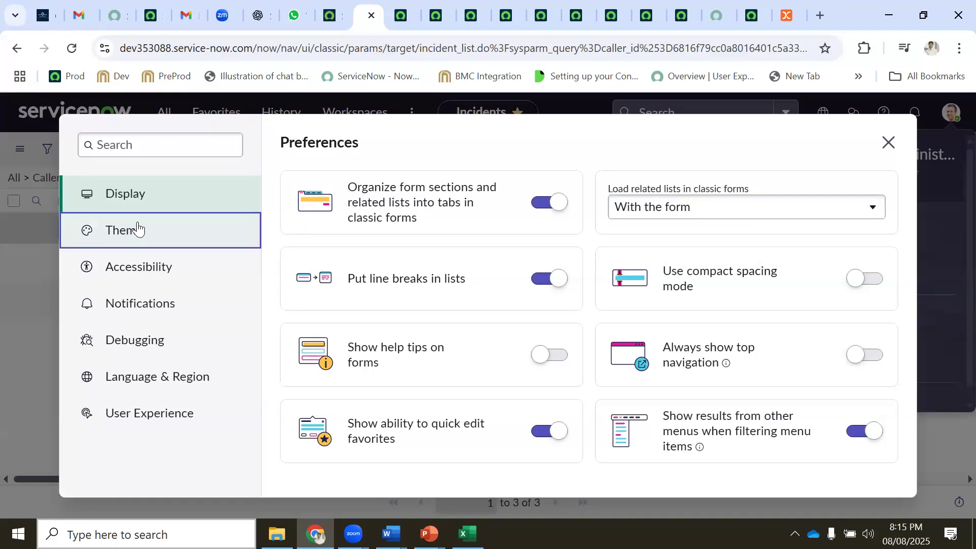
pyautogui.click(329, 380)
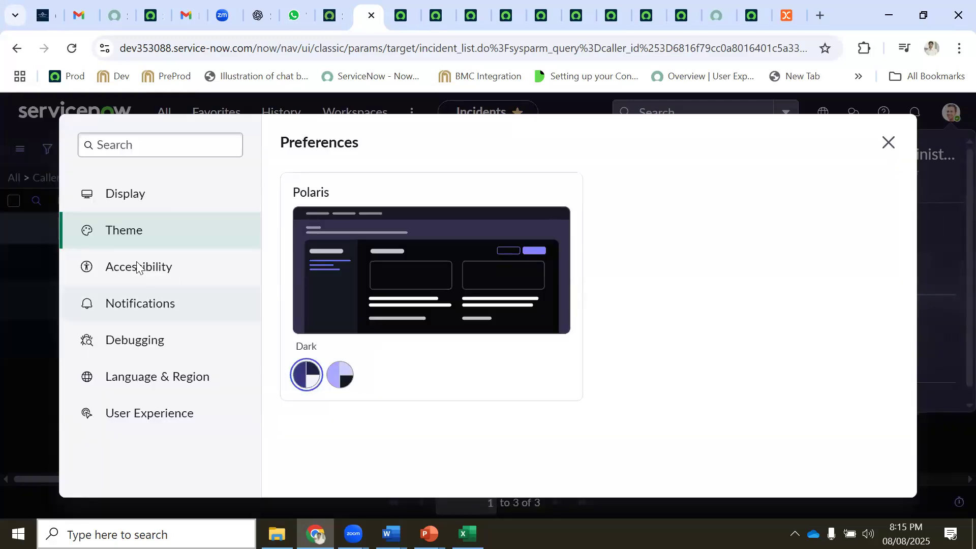
# Toggle showing date and time formats on forms on, then back off, in Accessibility
pyautogui.click(123, 266)
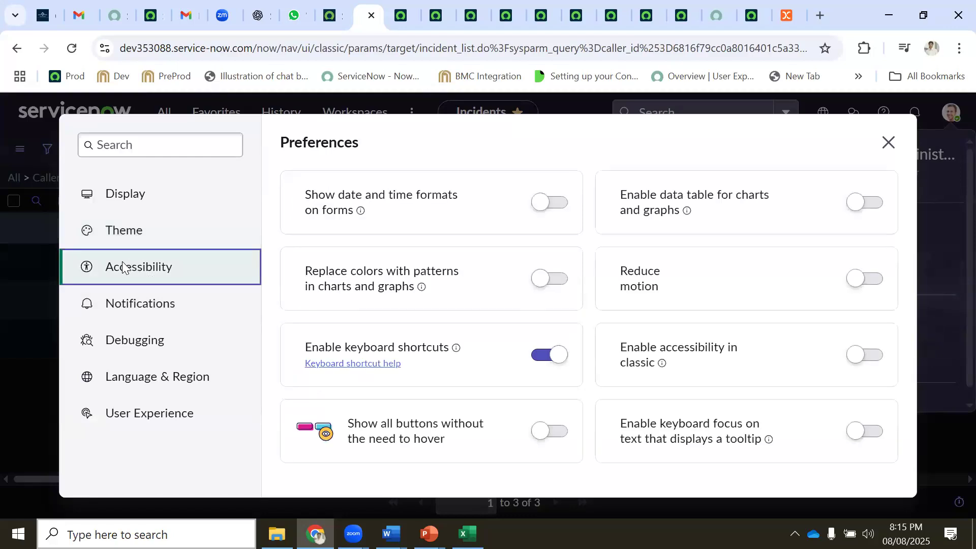
pyautogui.click(556, 203)
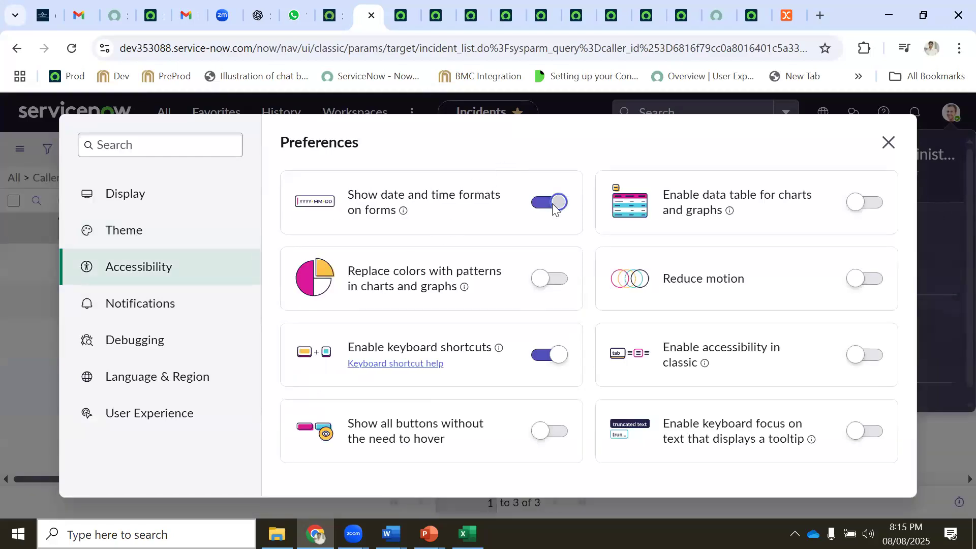
pyautogui.click(554, 208)
# Browse the Notifications and Debugging settings, ending at Language & Region
pyautogui.click(141, 307)
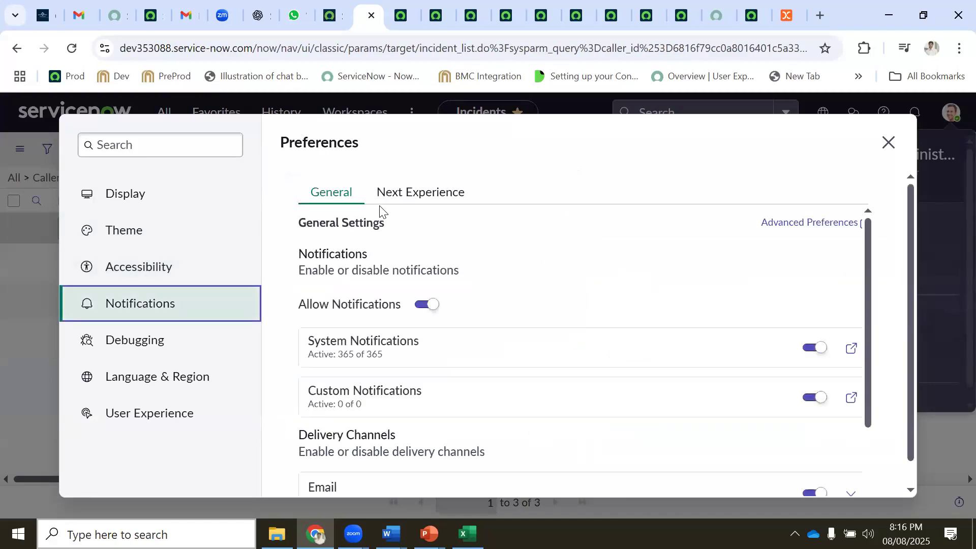
pyautogui.scroll(-3, 427, 303)
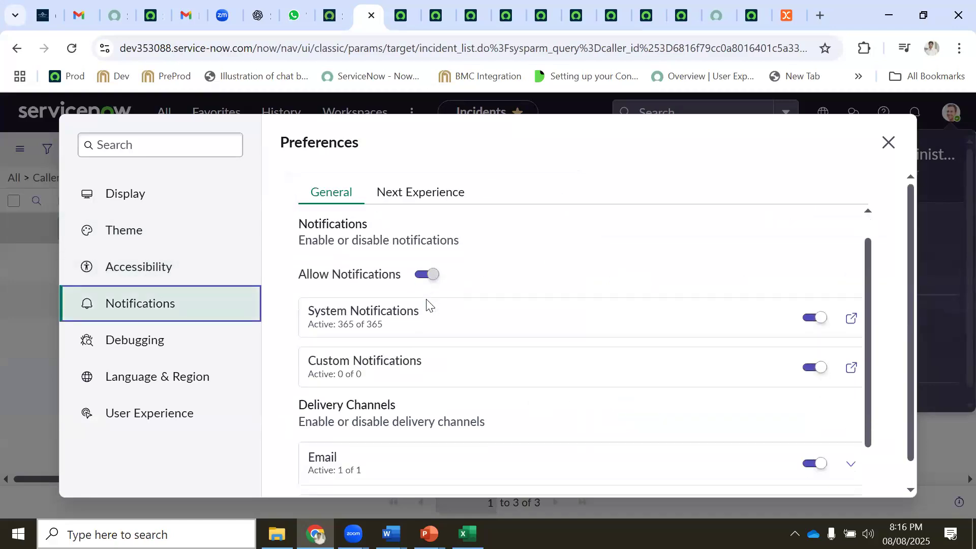
pyautogui.click(141, 346)
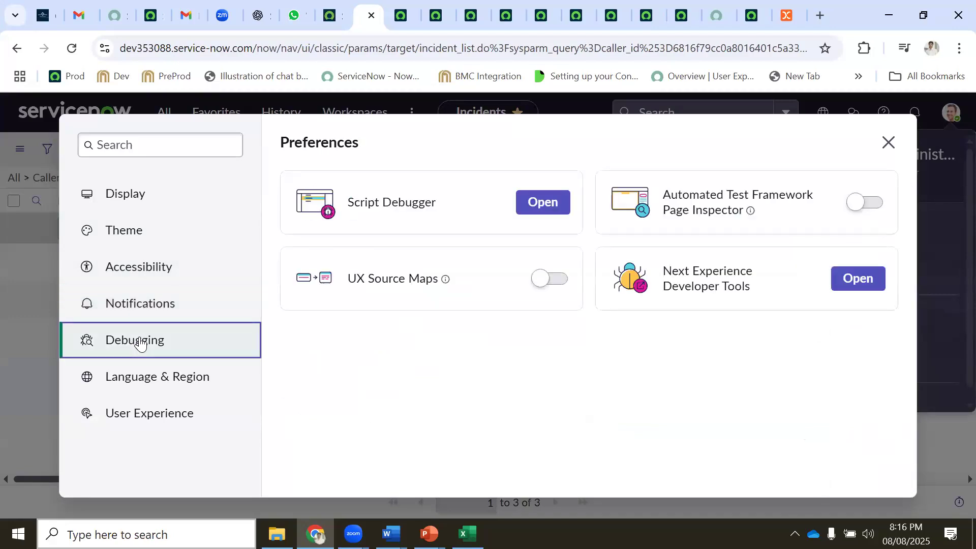
pyautogui.click(158, 377)
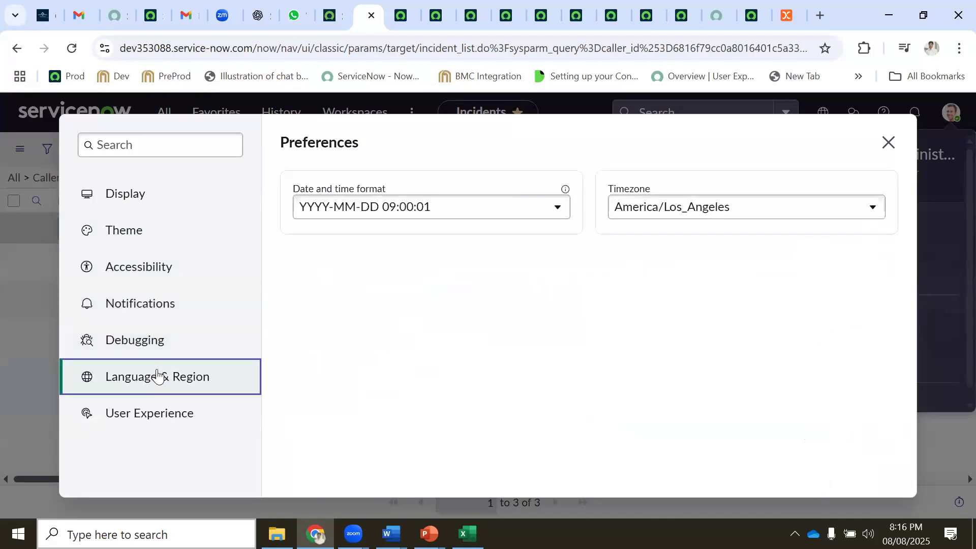
# Set the date and time format to YYYY-MM-DD 09:00
pyautogui.click(661, 208)
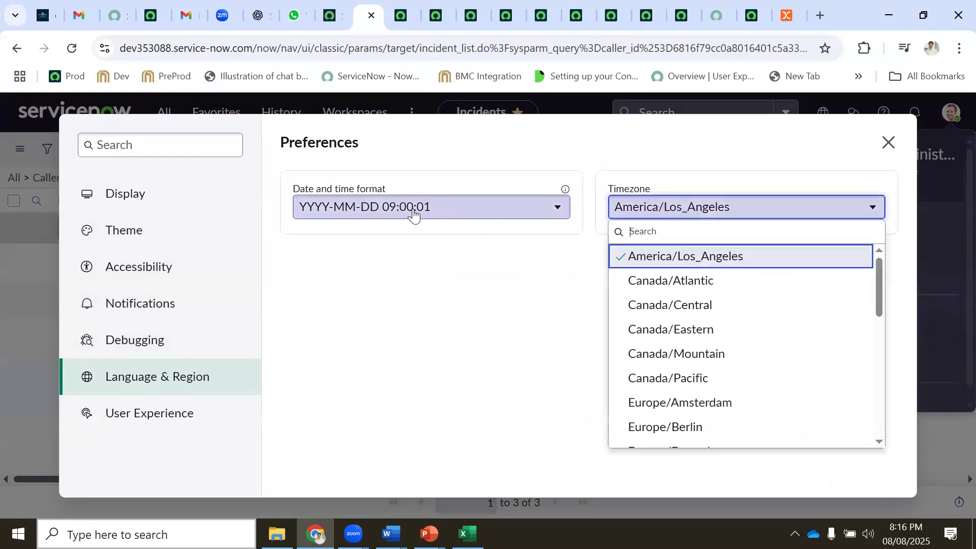
pyautogui.click(412, 211)
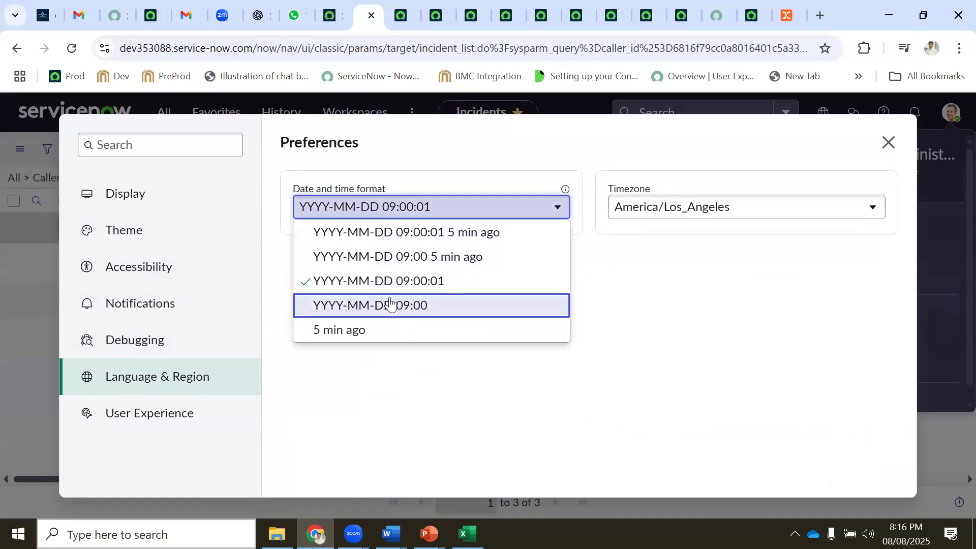
pyautogui.click(390, 304)
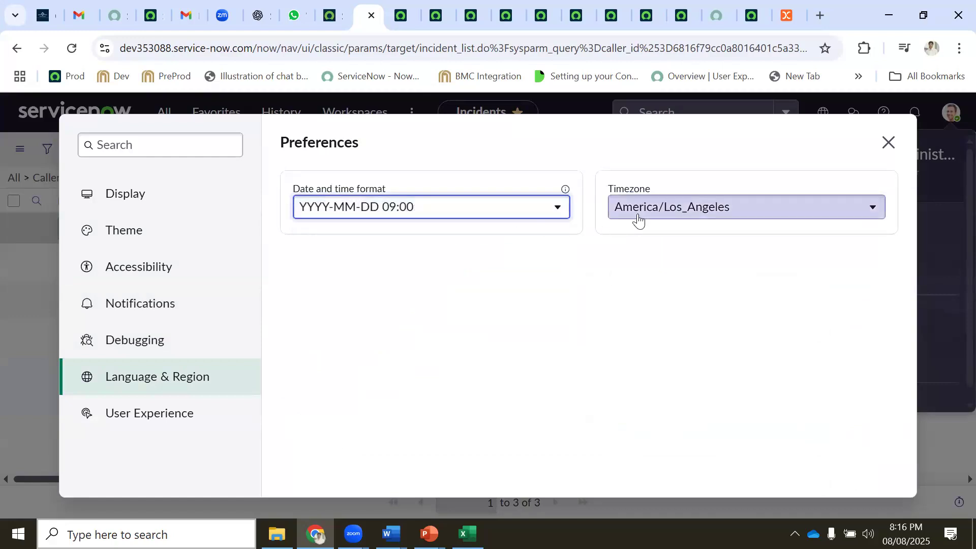
# Check the timezone list, keeping America/Los_Angeles, and review the User Experience start page choices
pyautogui.click(656, 216)
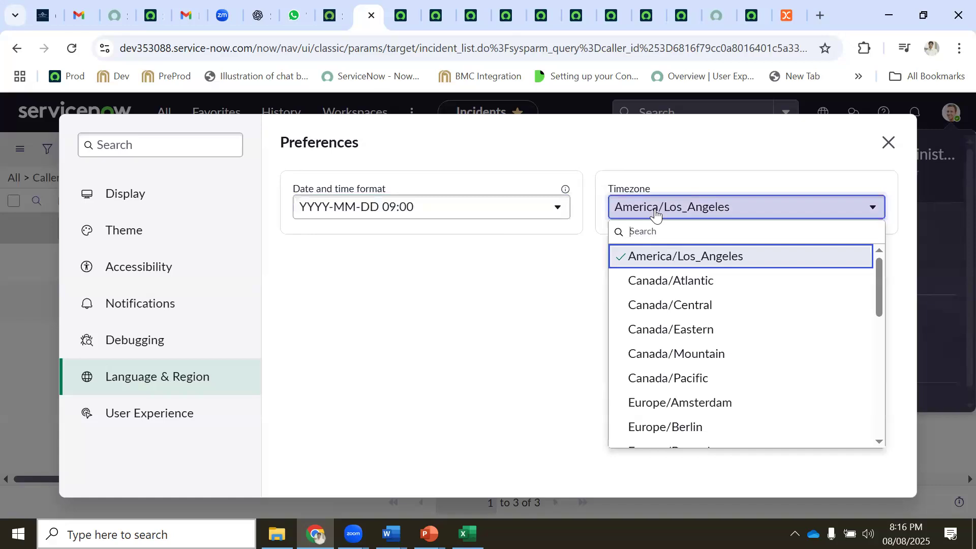
pyautogui.write('ind')
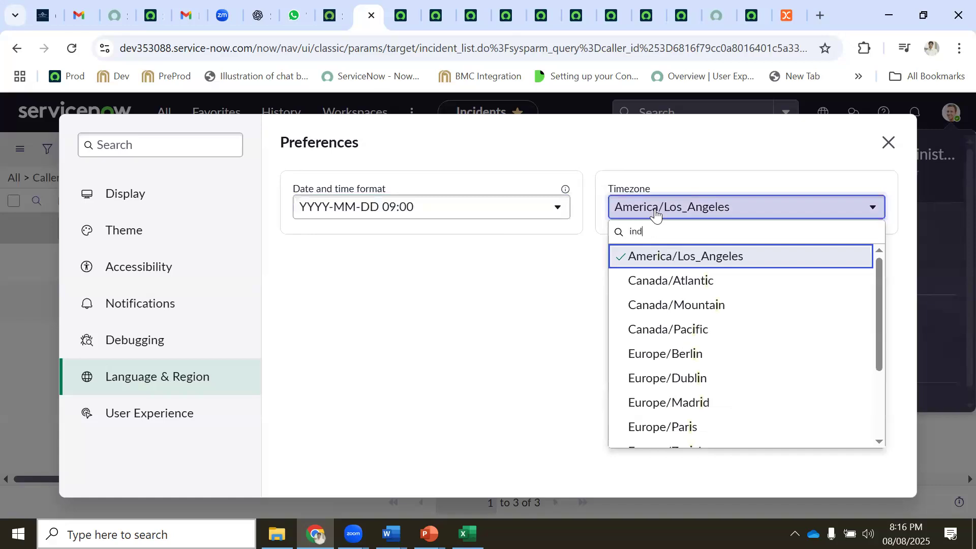
pyautogui.press('BackSpace')
pyautogui.press('BackSpace')
pyautogui.press('BackSpace')
pyautogui.press('BackSpace')
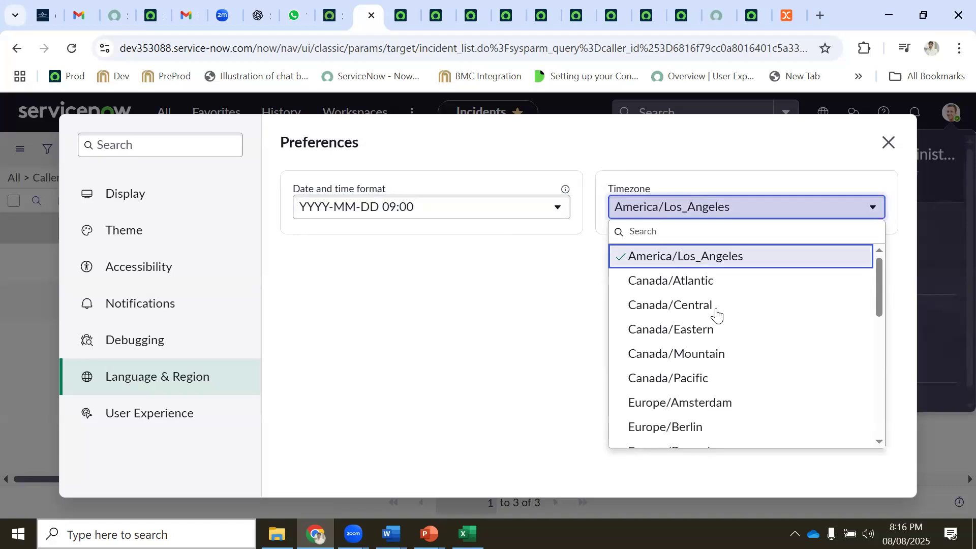
pyautogui.scroll(-7, 716, 312)
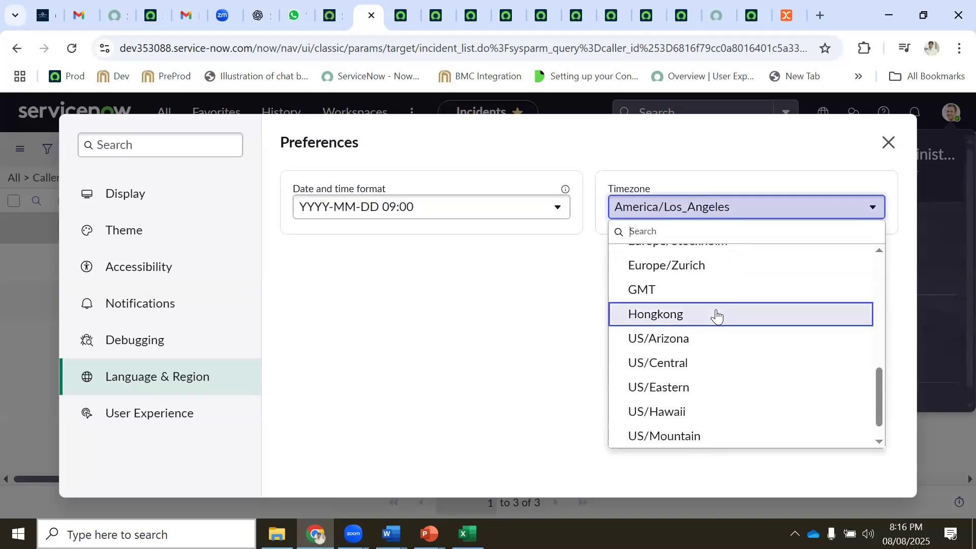
pyautogui.scroll(-1, 717, 315)
pyautogui.scroll(10, 714, 315)
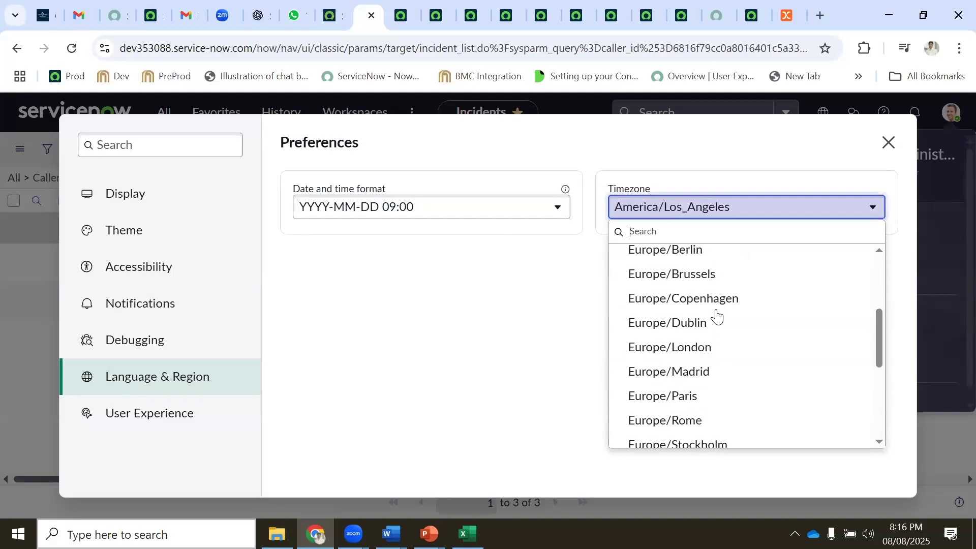
pyautogui.click(440, 319)
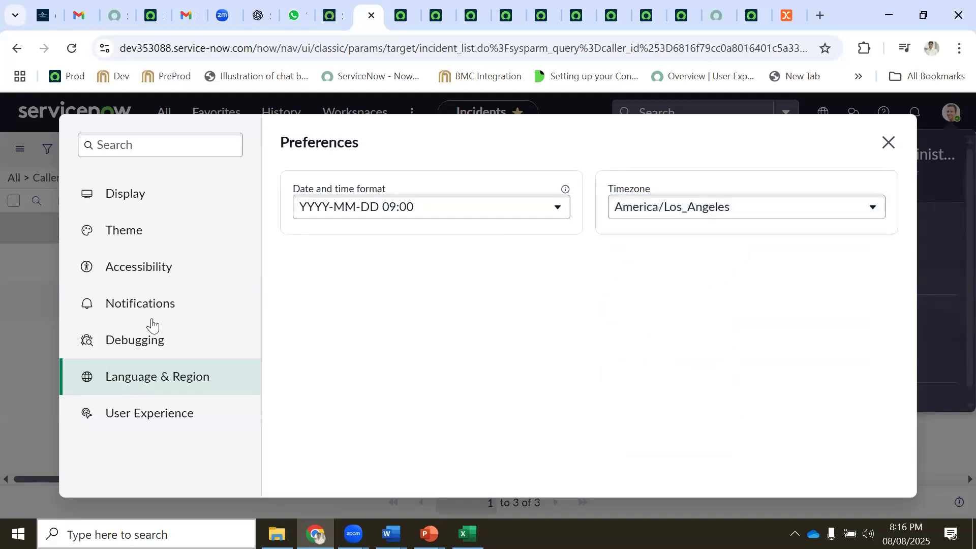
pyautogui.click(140, 412)
pyautogui.click(423, 214)
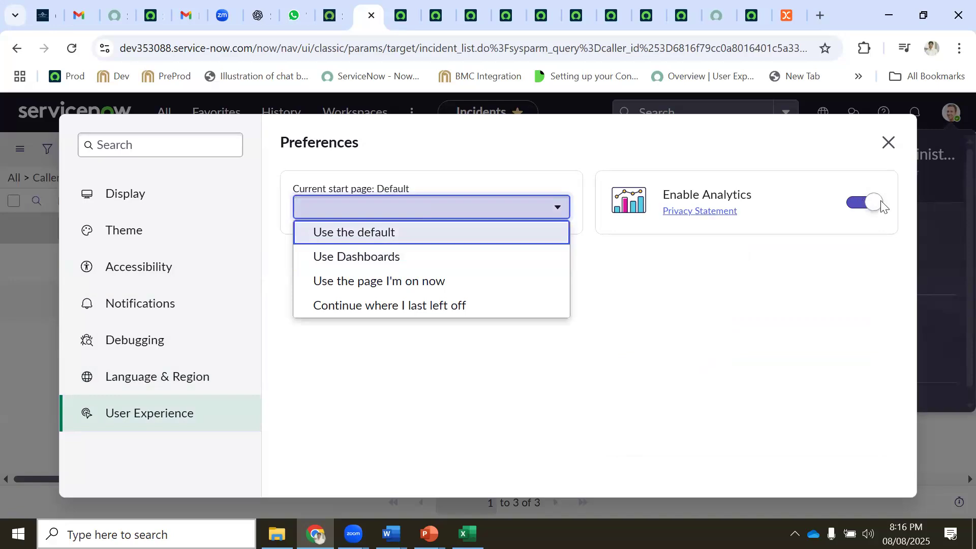
# Close Preferences and the account menu, then select the Source of Ticket table F5:G12 in Excel
pyautogui.click(146, 199)
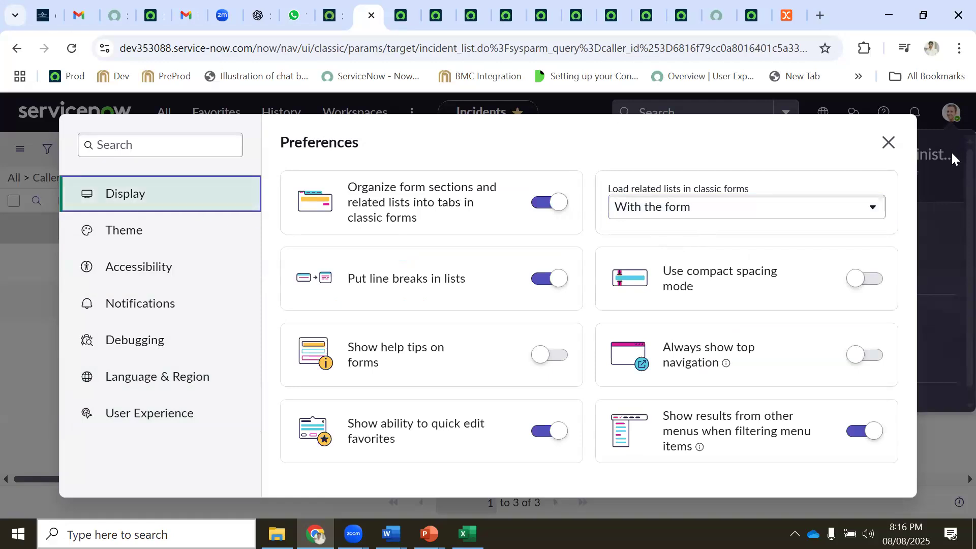
pyautogui.click(888, 143)
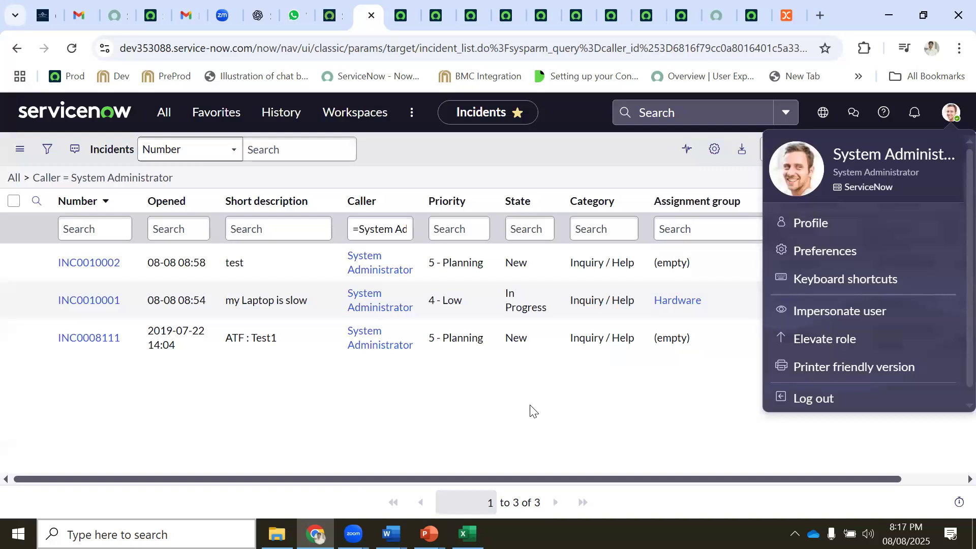
pyautogui.click(538, 414)
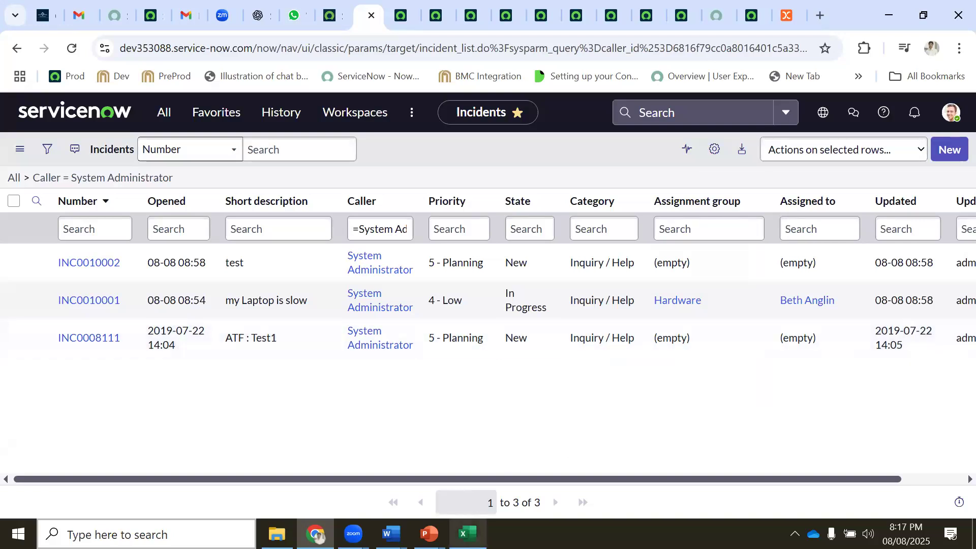
pyautogui.click(467, 533)
pyautogui.moveTo(292, 246); pyautogui.dragTo(465, 355)
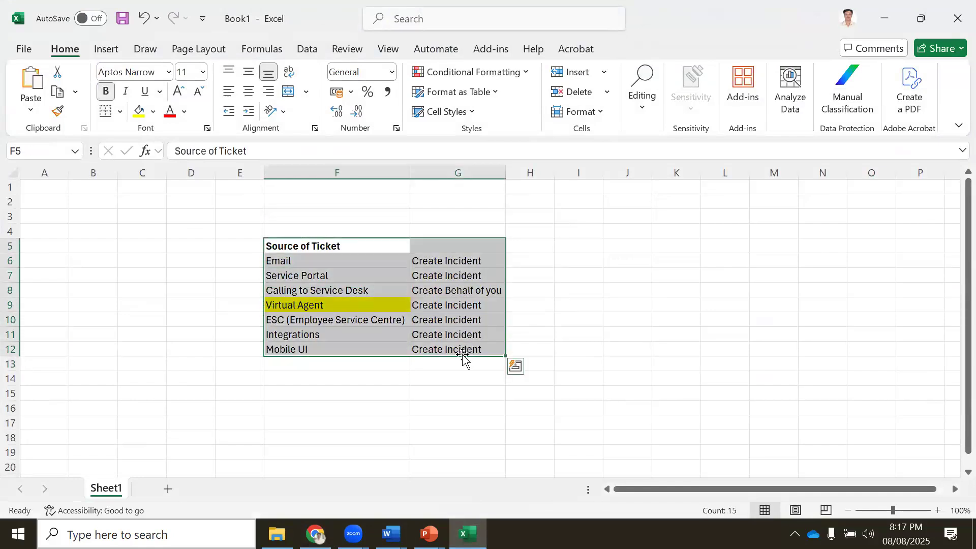